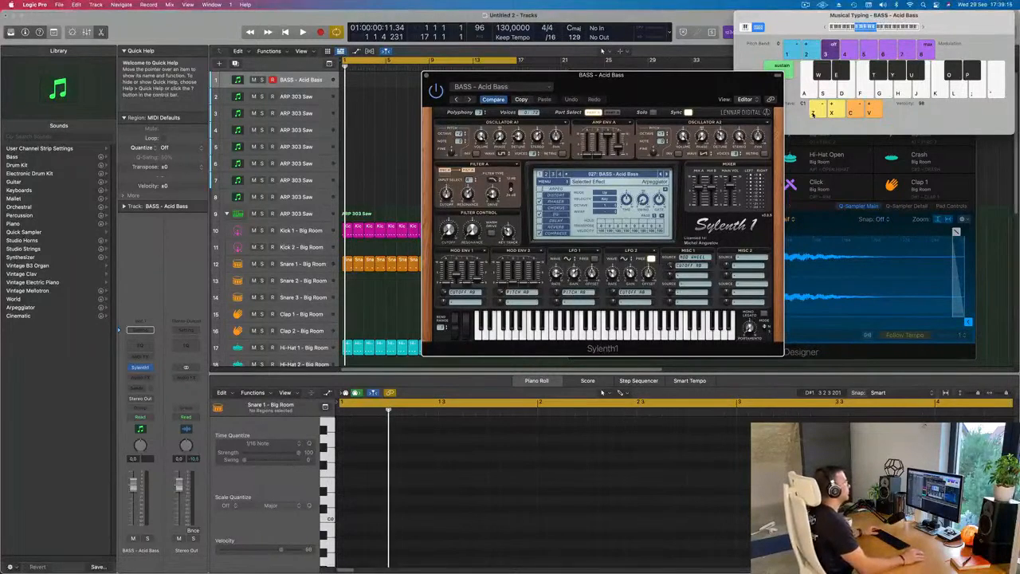
- Load the BASS - Atlantis preset during playback and audition it with test notes at octave C2
left_click_drag(643, 85, 662, 82)
key("space")
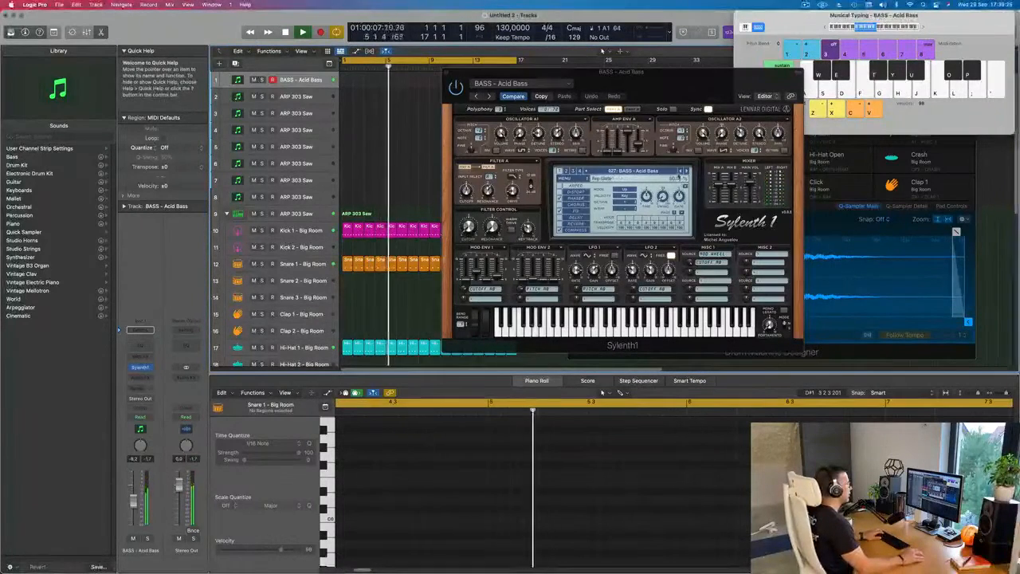
left_click(683, 170)
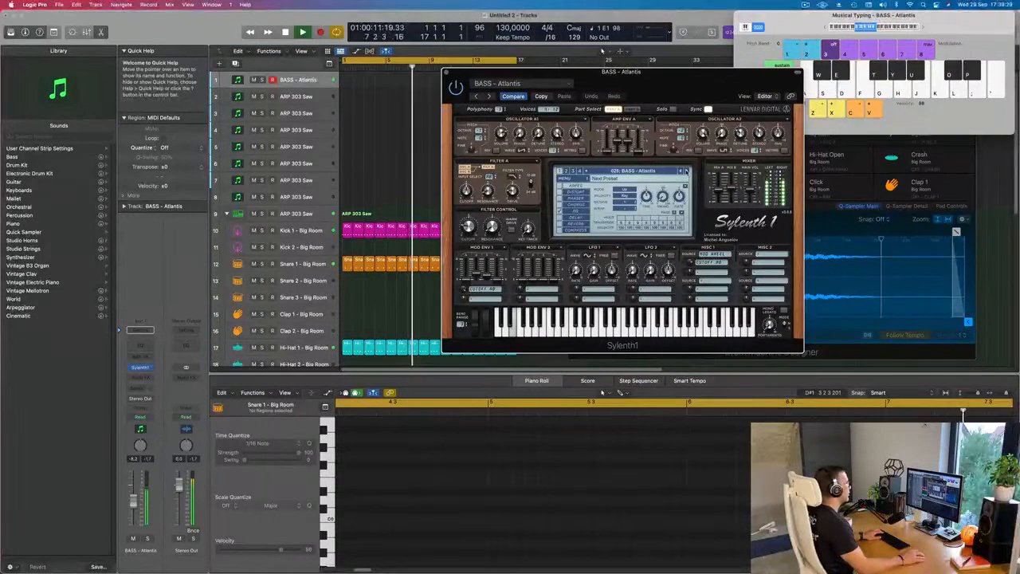
key("semicolon")
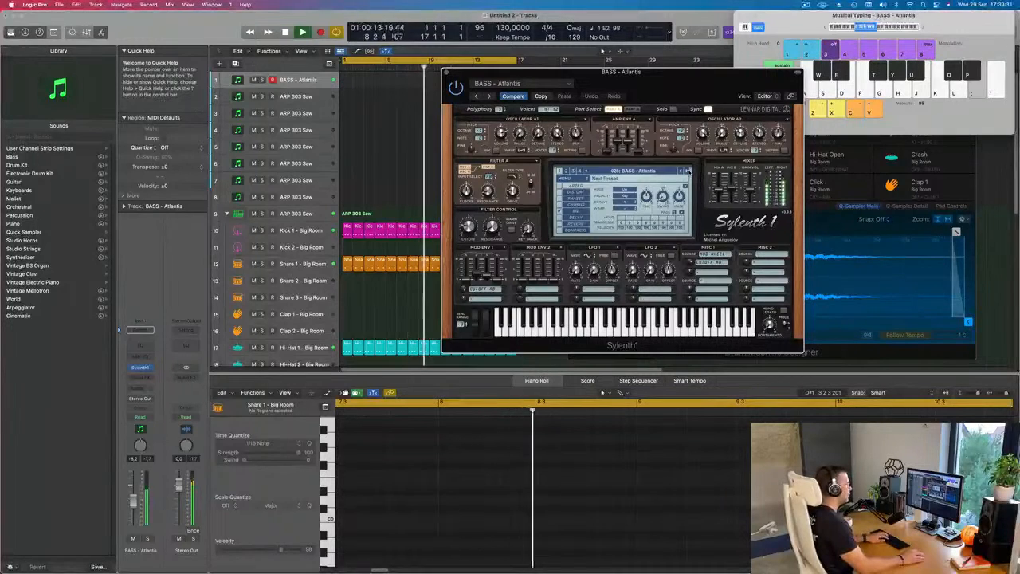
left_click(922, 27)
key("s")
left_click_drag(690, 81, 604, 125)
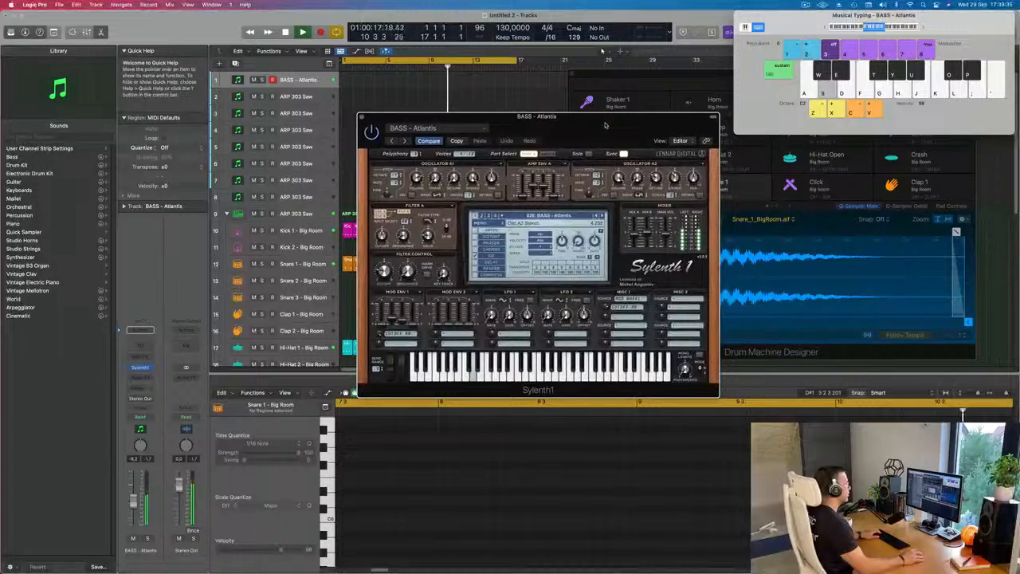
key("d")
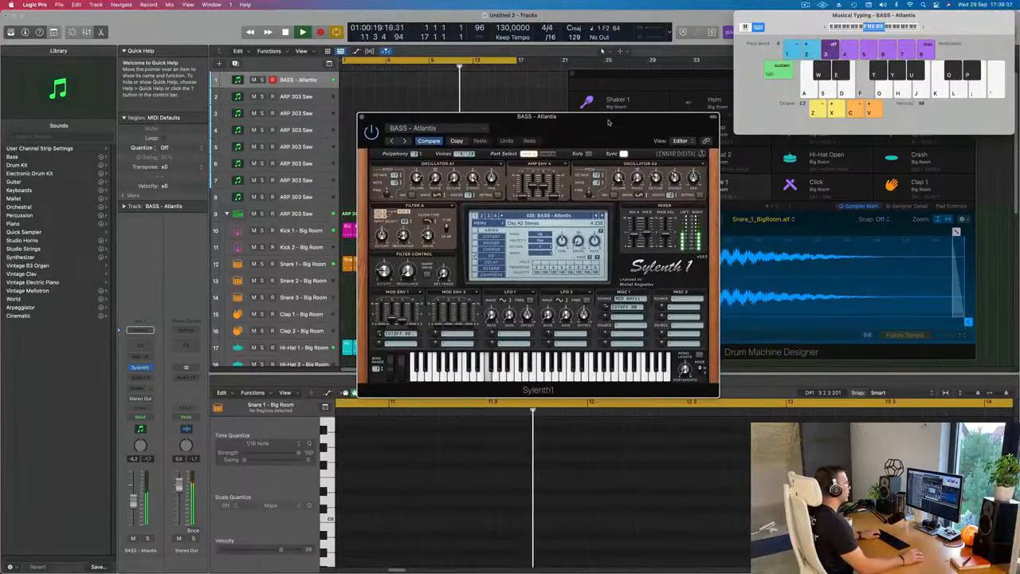
- Step forward through the Sylenth1 bass presets during playback until BASS - D-Bass is loaded
left_click(602, 215)
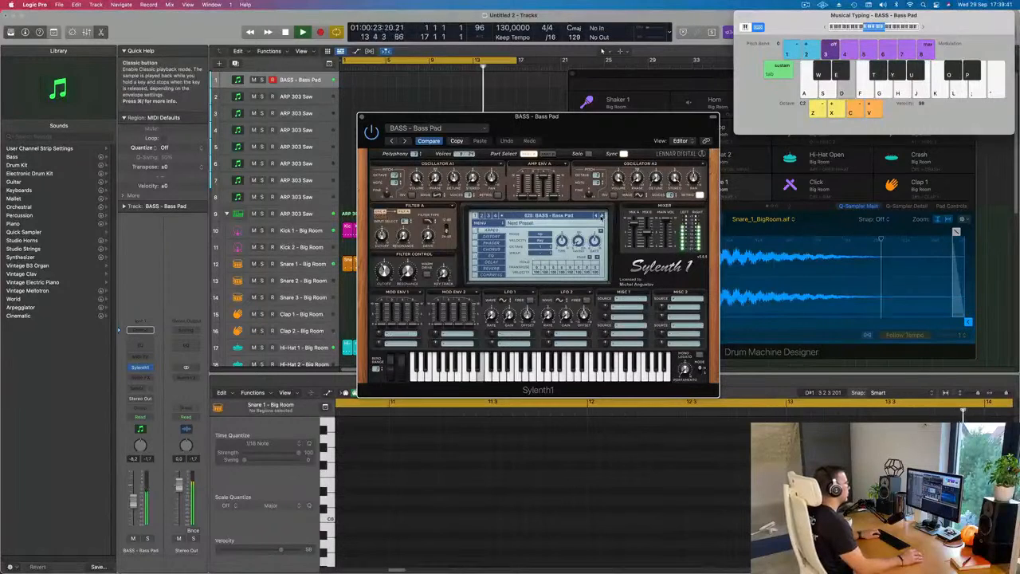
left_click(602, 216)
left_click(602, 216)
left_click(601, 216)
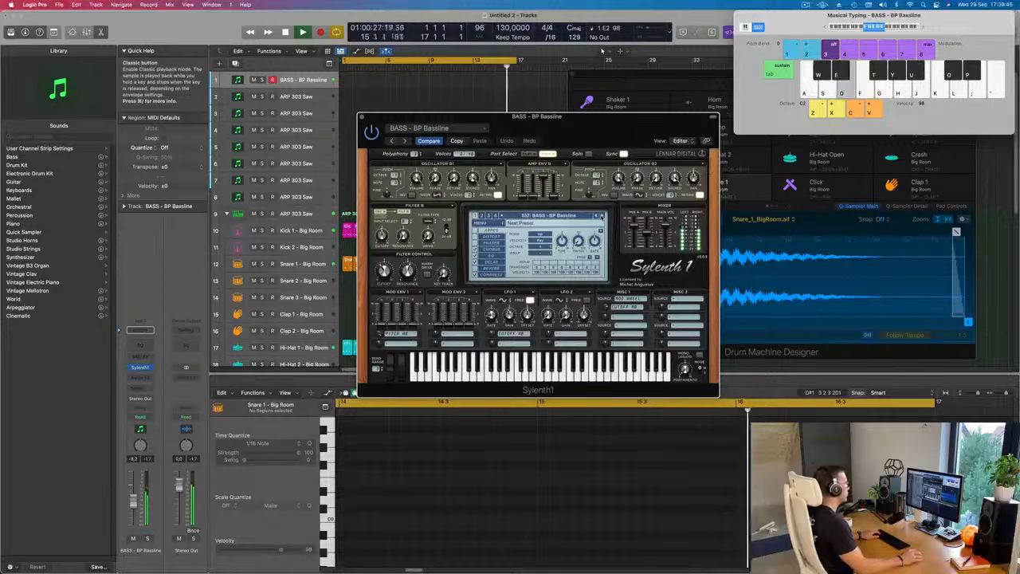
left_click(601, 215)
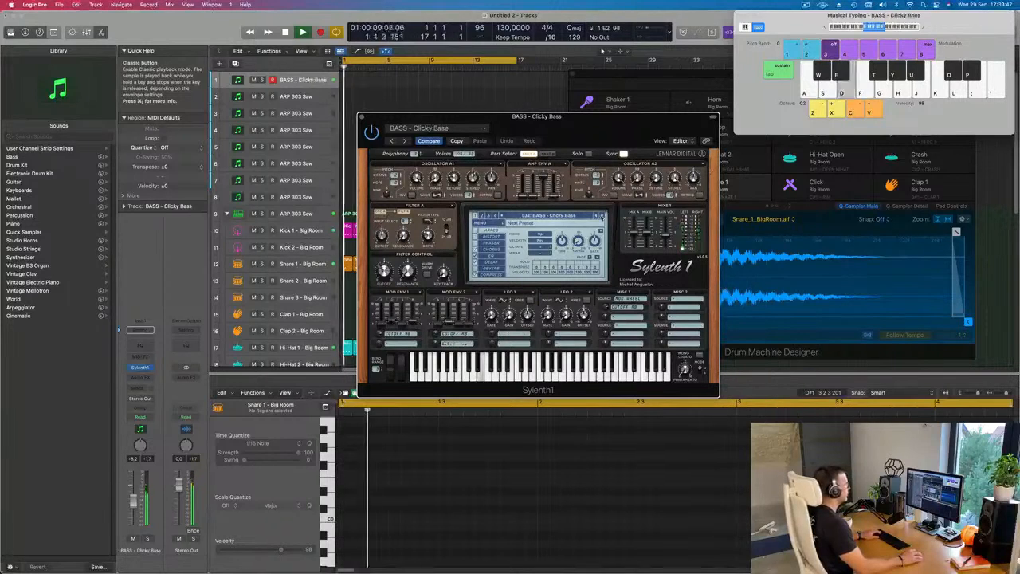
left_click(601, 216)
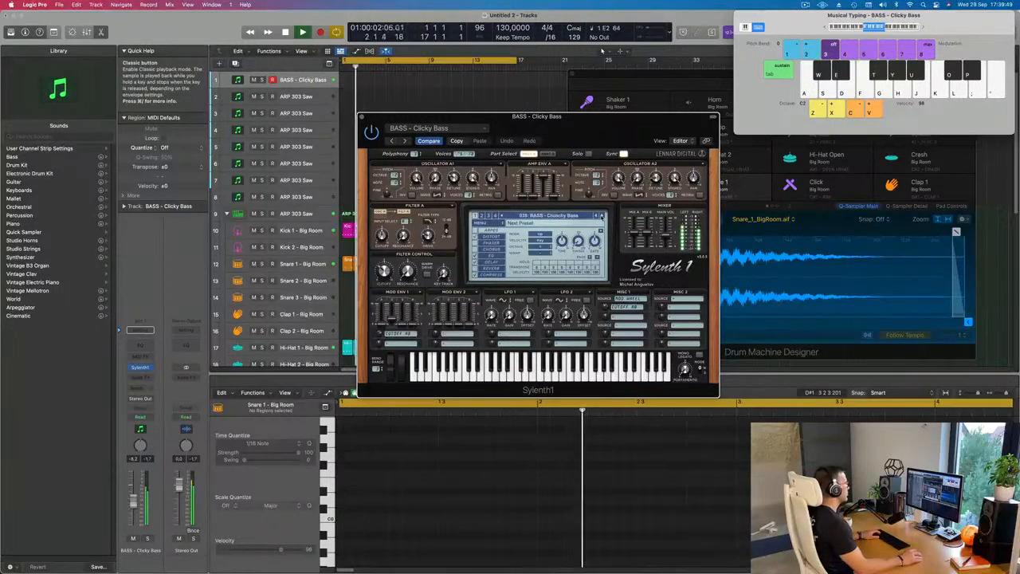
left_click(601, 216)
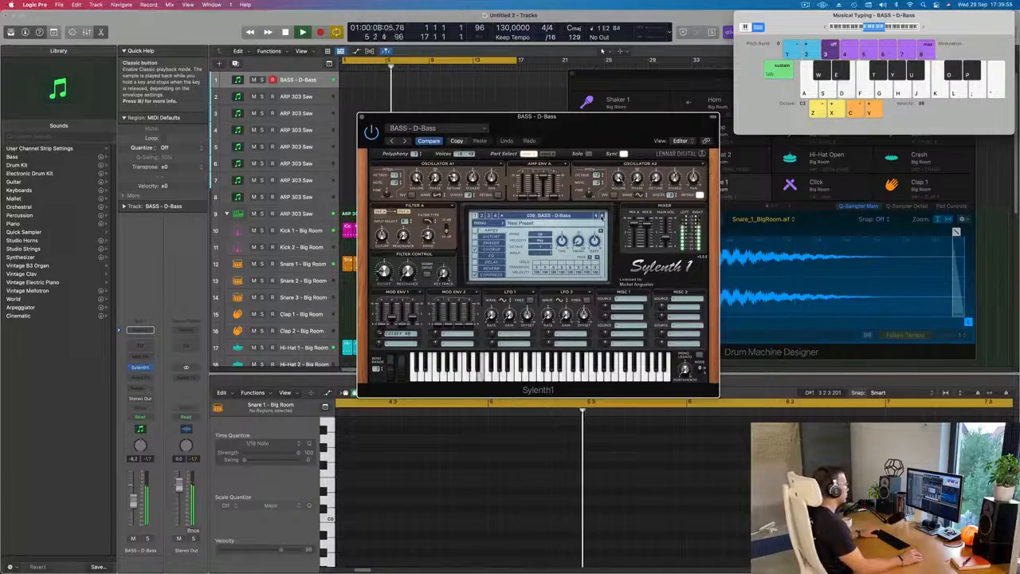
- Record a rhythm of one repeated bass note on the first track with the D-Bass sound
key("r")
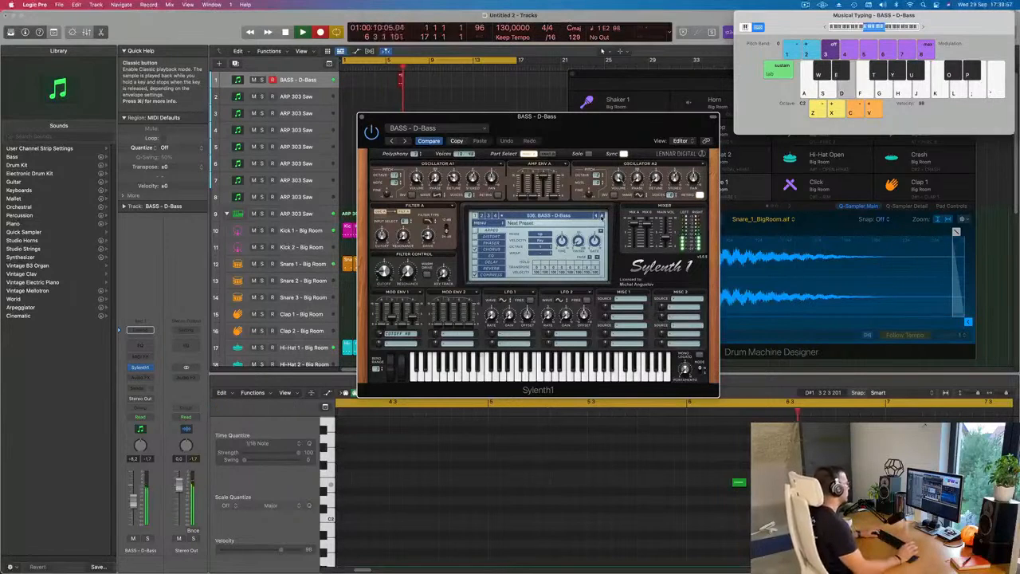
key("d")
key("d")
key("d")
key("d")
key("d")
key("d")
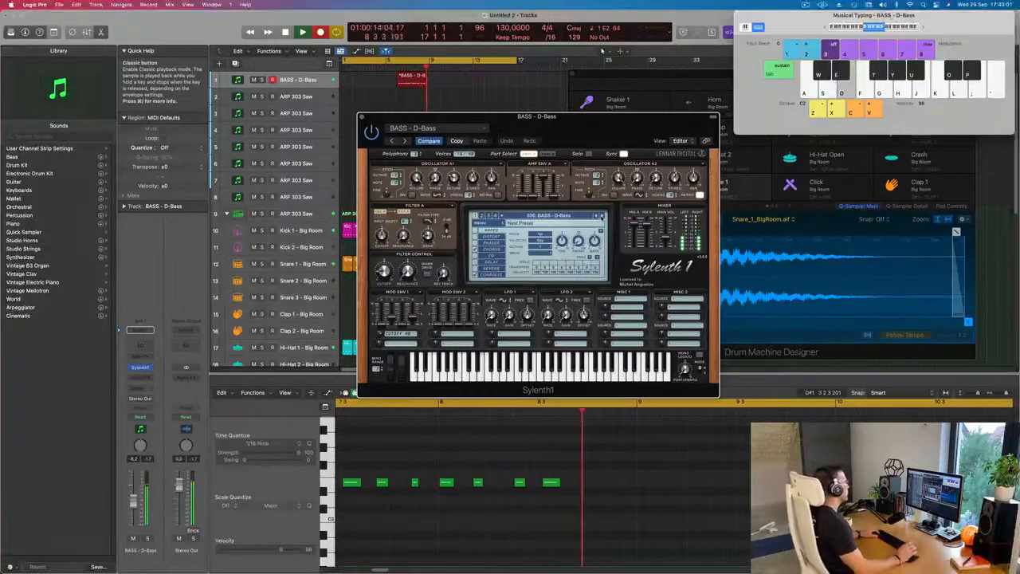
key("space")
- Move the recorded D-Bass region to bar 1 and select all its notes in the Piano Roll
key("space")
key("space")
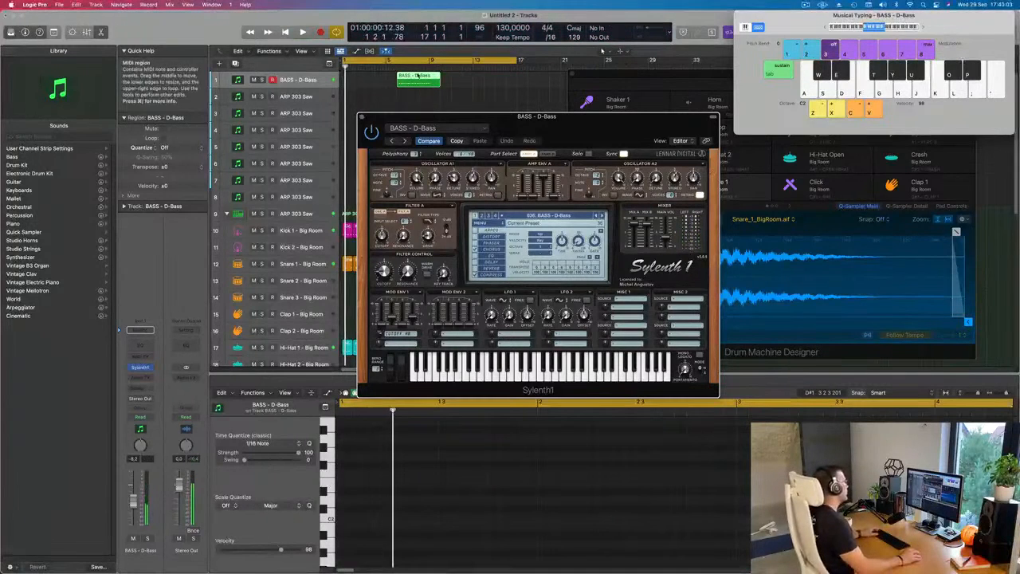
left_click_drag(417, 75, 362, 76)
key("space")
scroll(459, 457, "down", 2)
key("space")
left_click(517, 462)
key("super+a")
key("space")
scroll(405, 457, "down", 2)
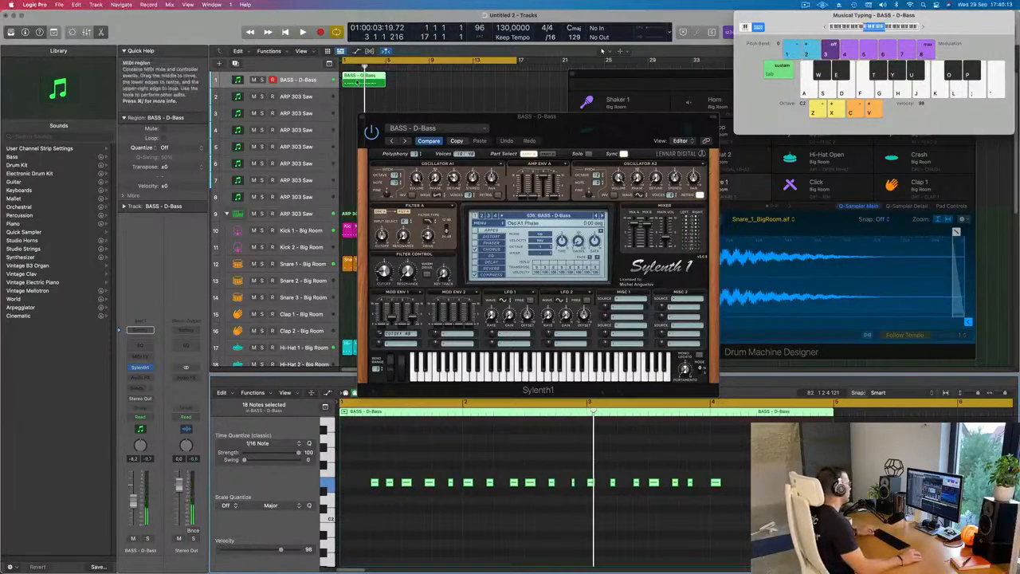
- Cut the first bar off the D-Bass region and move the remaining part to bar 1
scroll(358, 82, "up", 3)
scroll(361, 82, "up", 2)
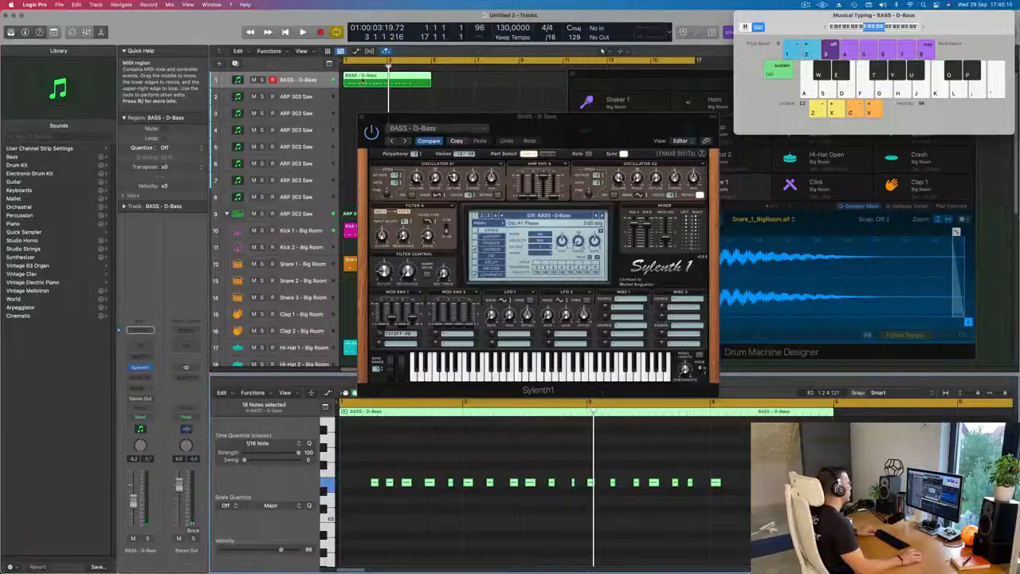
double_click(364, 77, "super")
left_click(356, 80)
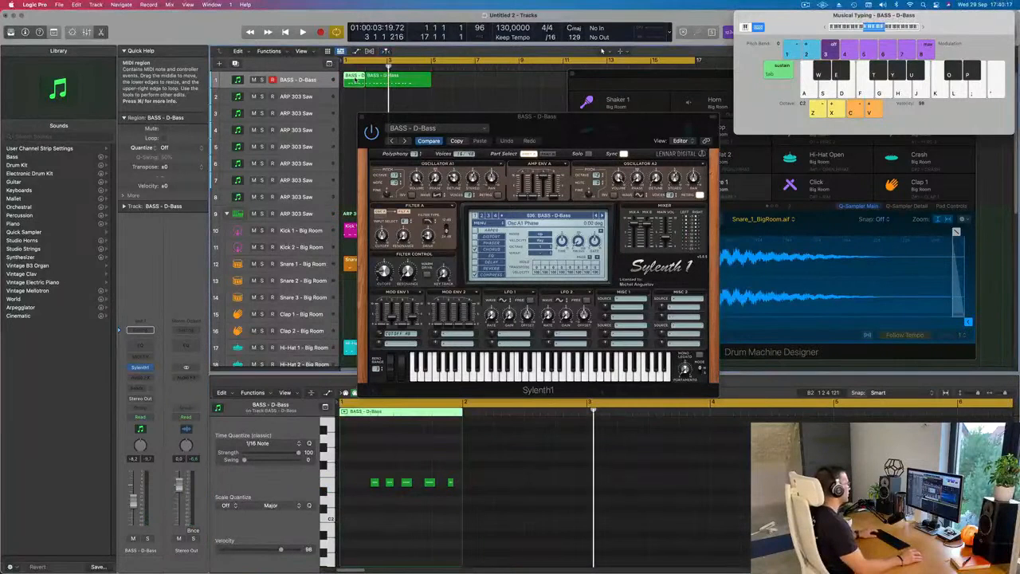
key("Delete")
left_click_drag(378, 78, 355, 78)
key("space")
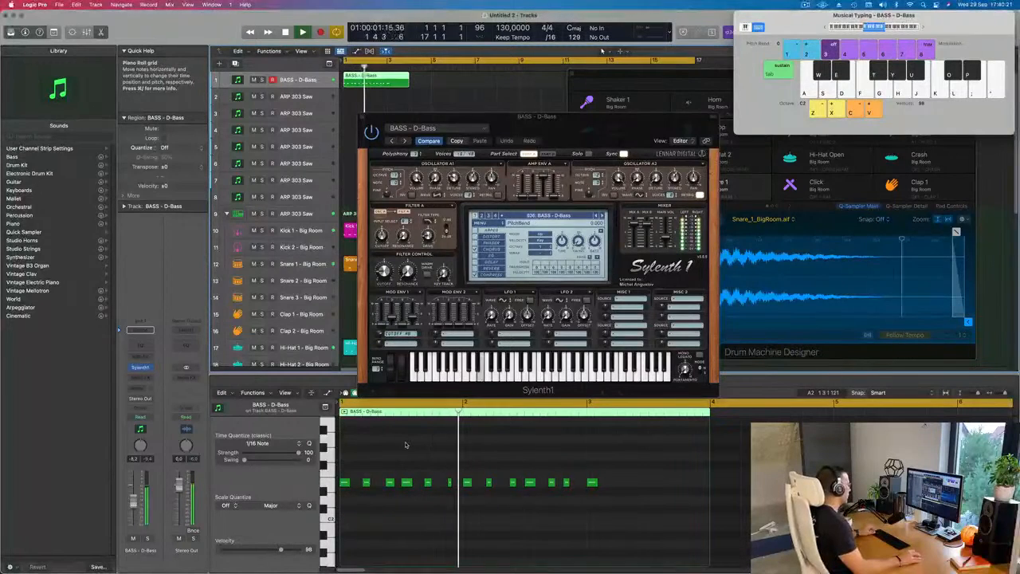
- Delete the D-Bass notes after bar 2 and remove the part of the region past bar 3
key("space")
key("space")
key("space")
left_click_drag(470, 473, 647, 495)
key("Delete")
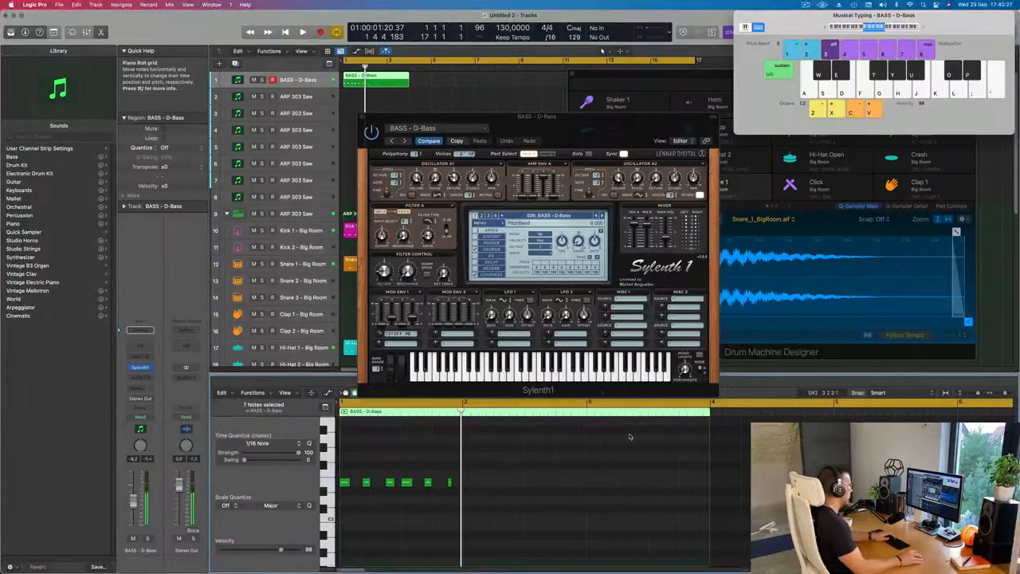
key("Delete")
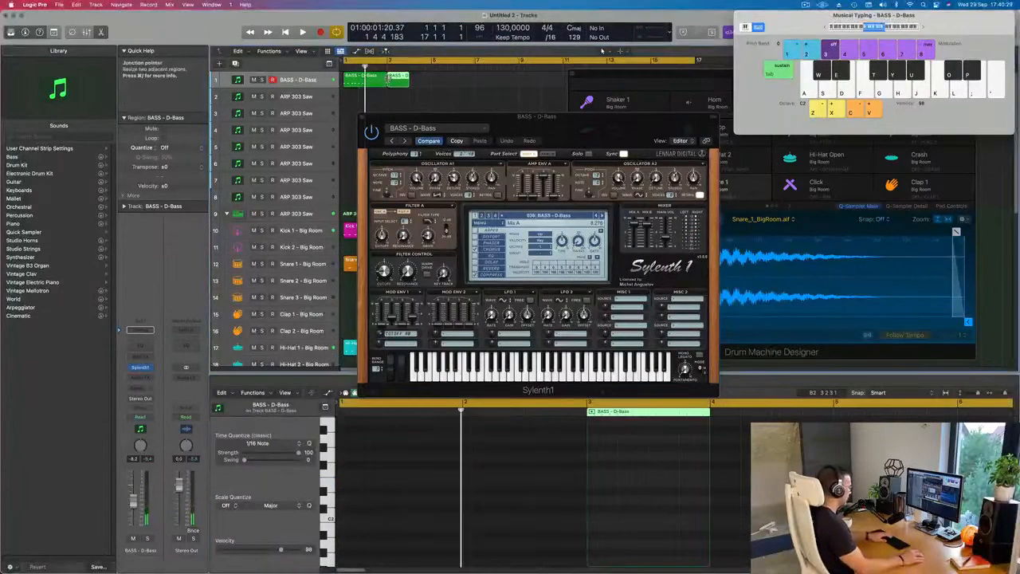
- Copy the first bar's bass notes to the start of bar 2 and play the region back
left_click(365, 79)
mouse_move(478, 474)
left_mouse_down()
mouse_move(340, 500)
mouse_move(468, 483)
left_mouse_up()
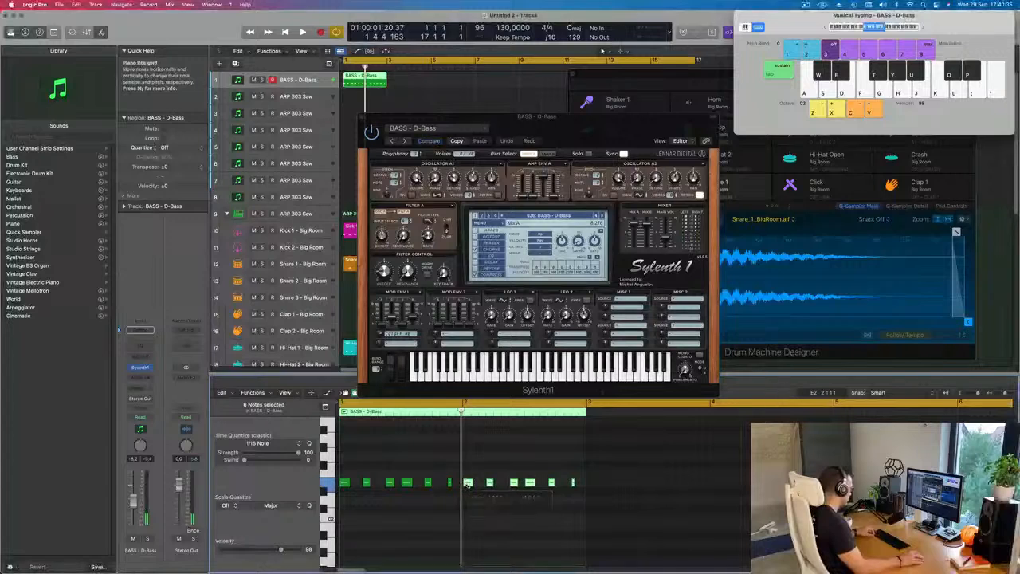
key("super+Right")
key("super+Right")
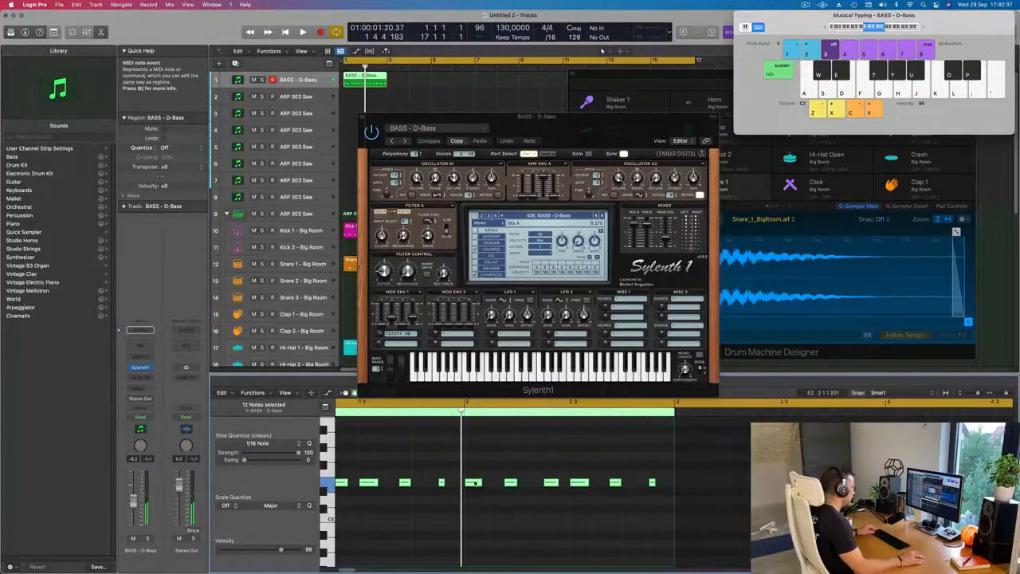
key("space")
key("super+Left")
key("super+Left")
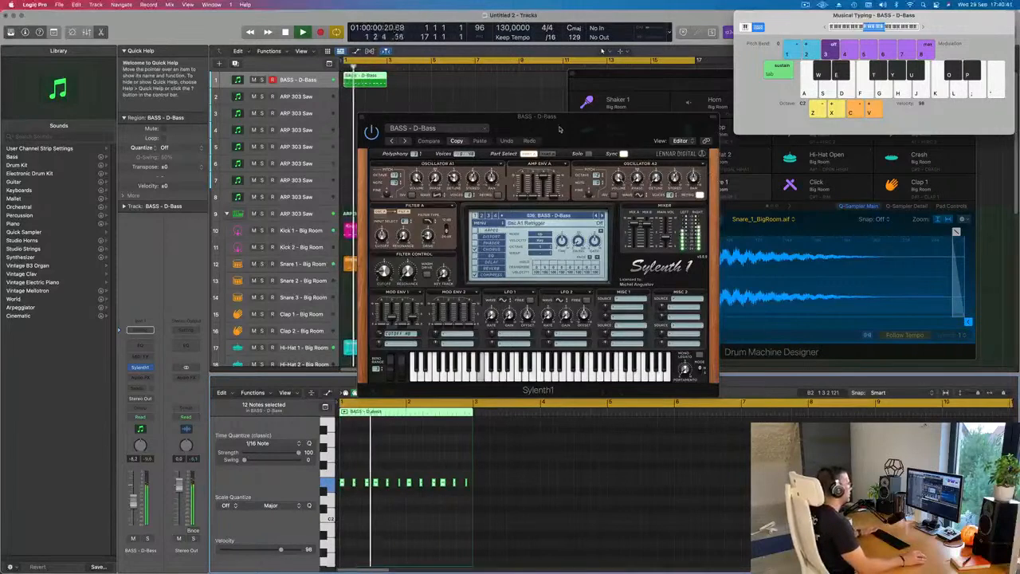
- Adjust the Sylenth1 filter control cutoff to about 1.503 during playback
left_click_drag(561, 123, 623, 124)
key("space")
left_click_drag(446, 271, 446, 266)
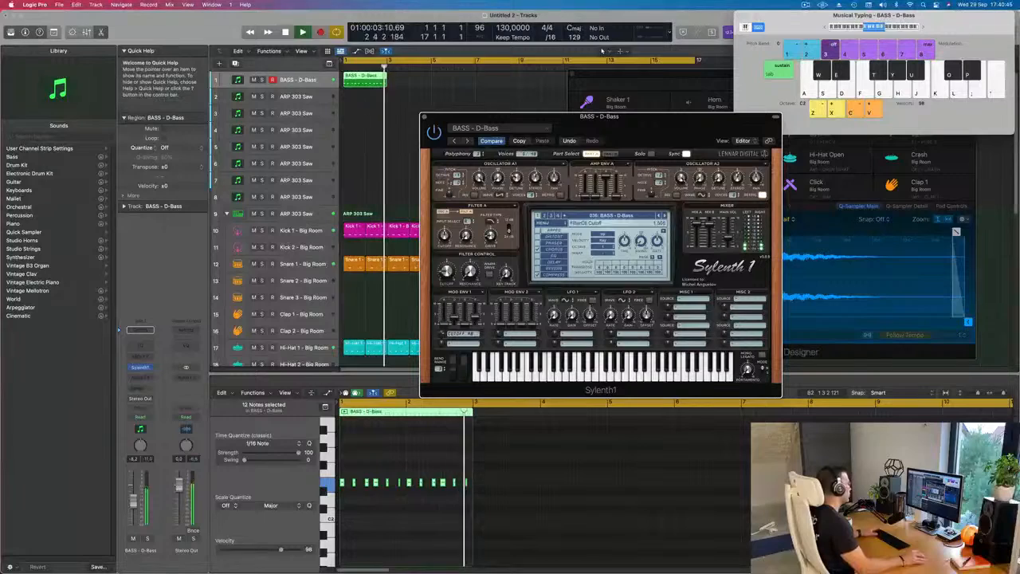
- Repeat the two-bar D-Bass region along the first track up to bar 17
key("l")
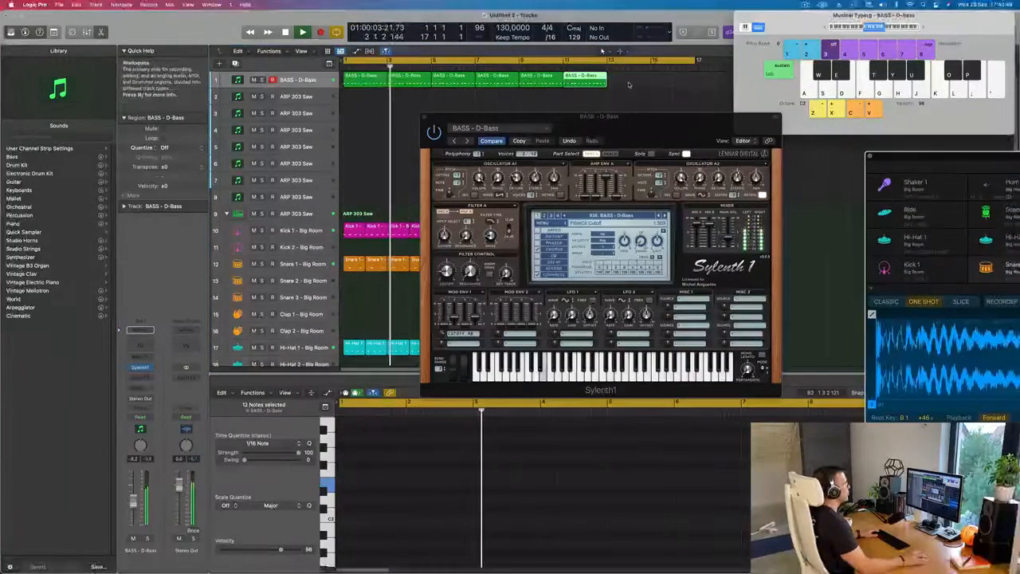
key("super+r")
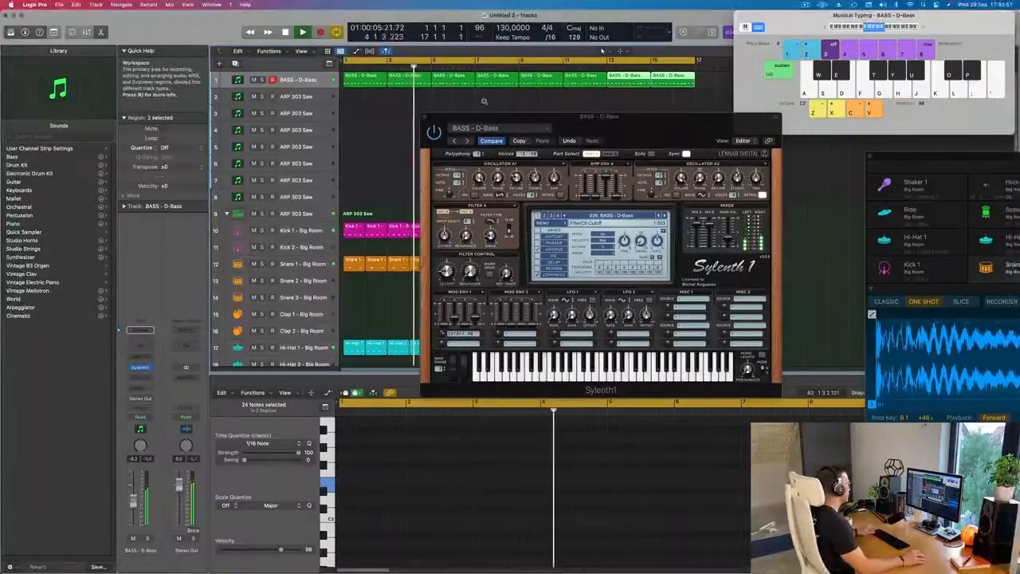
key("super+Left")
- Audition the bass presets following D-Bass against the looped pattern, going past Deep + Dirty and Electro Thing 2
left_click_drag(604, 131, 592, 134)
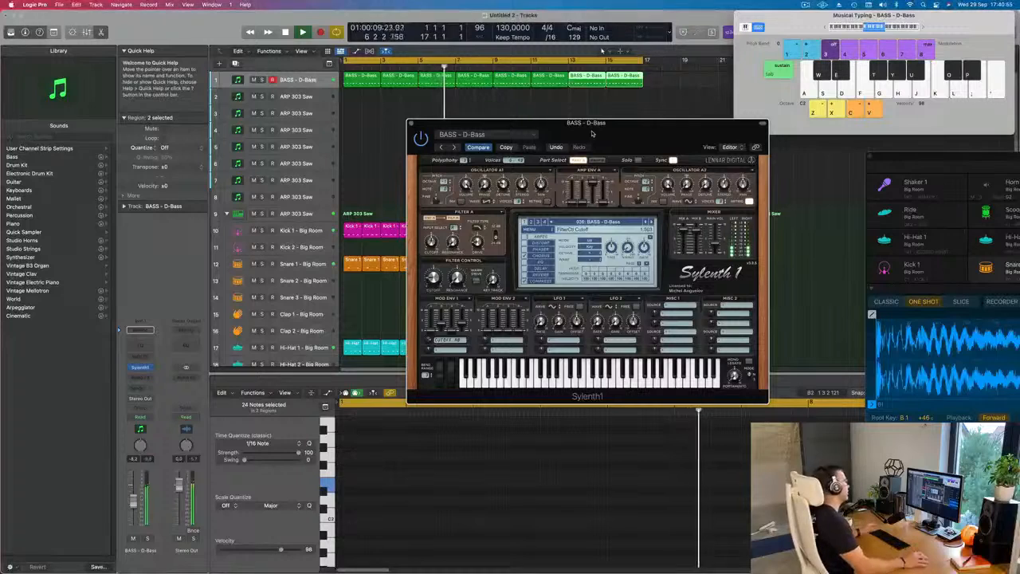
left_click_drag(592, 133, 525, 138)
left_click(581, 227)
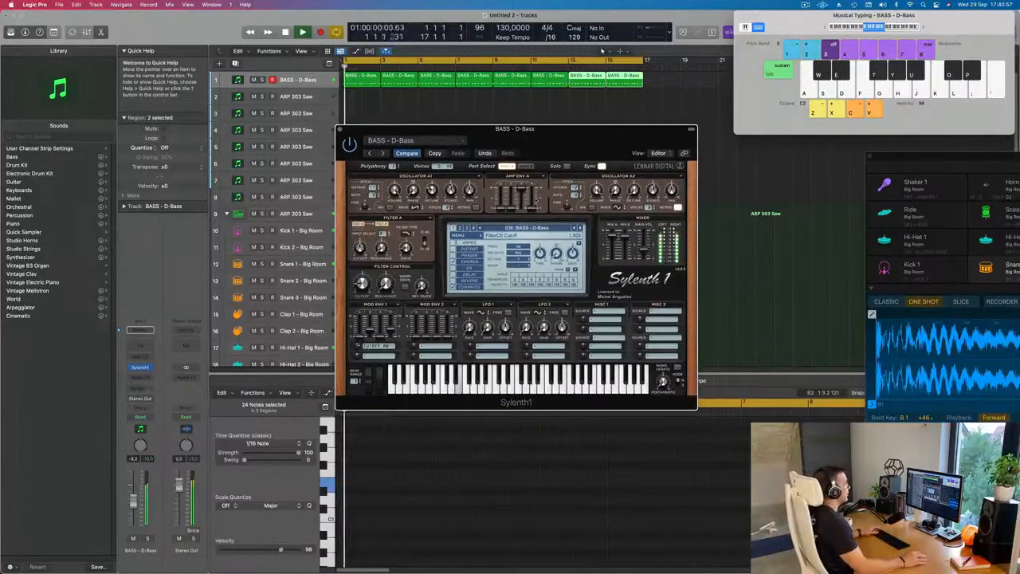
left_click(580, 228)
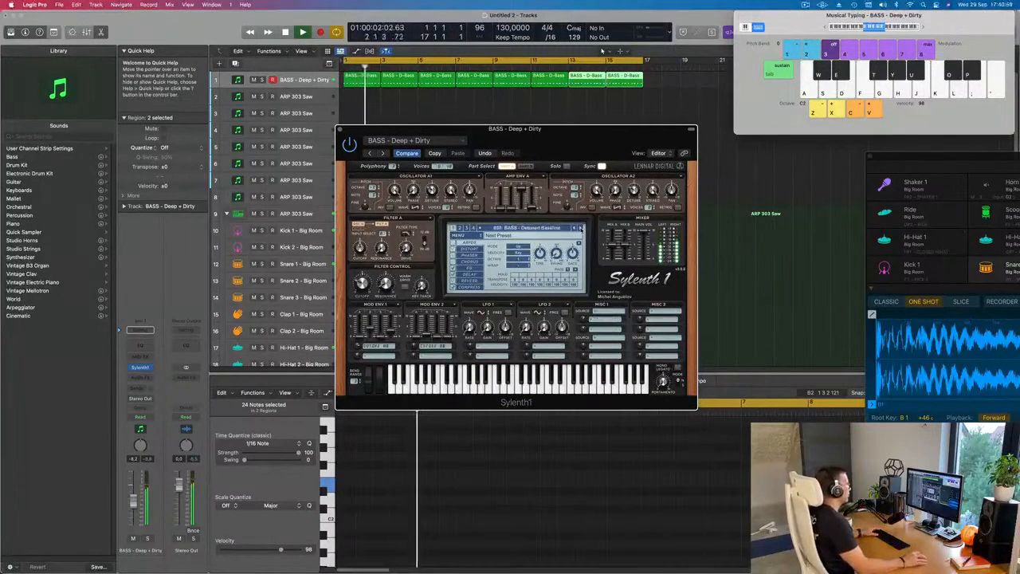
left_click(581, 228)
left_click(581, 227)
left_click(581, 228)
left_click(581, 228)
left_click(581, 228)
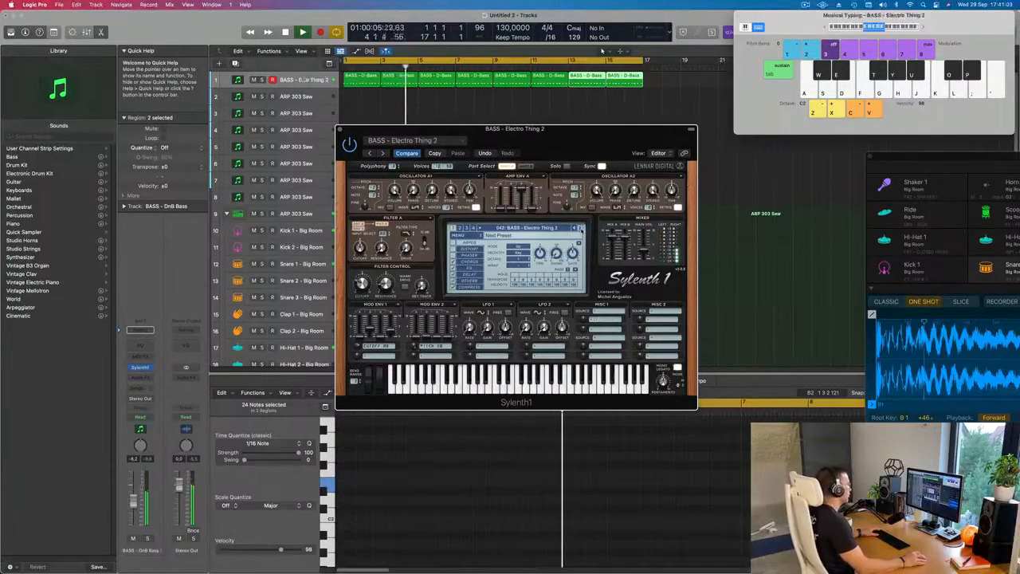
left_click(580, 227)
left_click(580, 228)
- Load the BASS - Feelin Good preset and copy its plug-in setting
left_click_drag(574, 148, 624, 192)
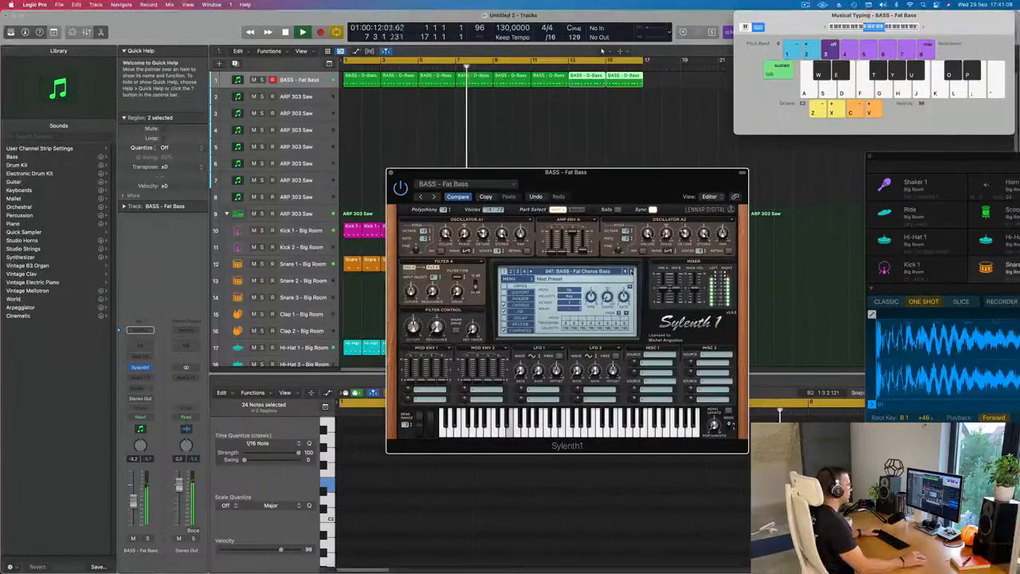
left_click(630, 271)
left_click(630, 272)
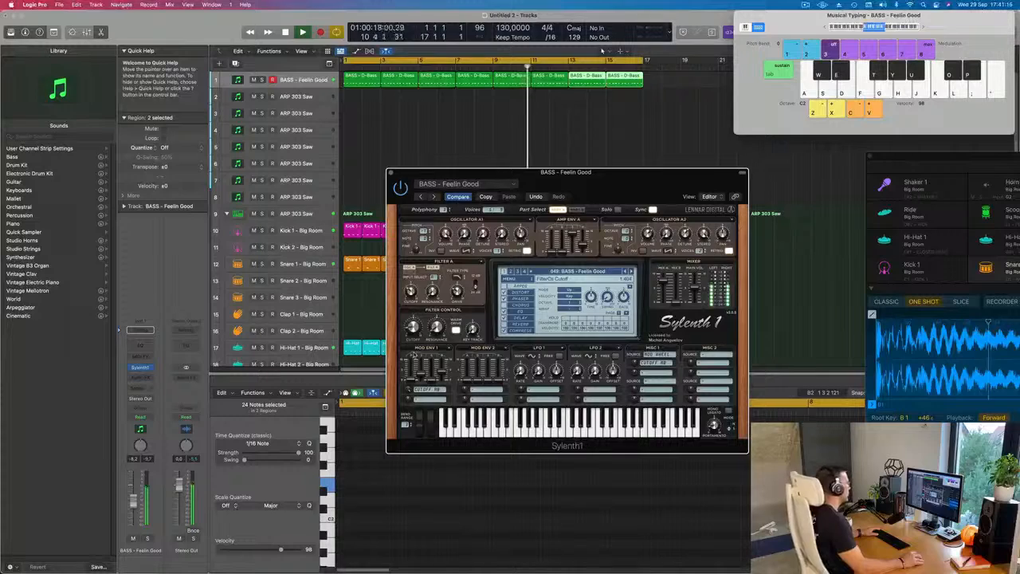
mouse_move(587, 180)
left_mouse_down()
mouse_move(560, 168)
mouse_move(589, 179)
mouse_move(569, 167)
mouse_move(581, 178)
left_mouse_up()
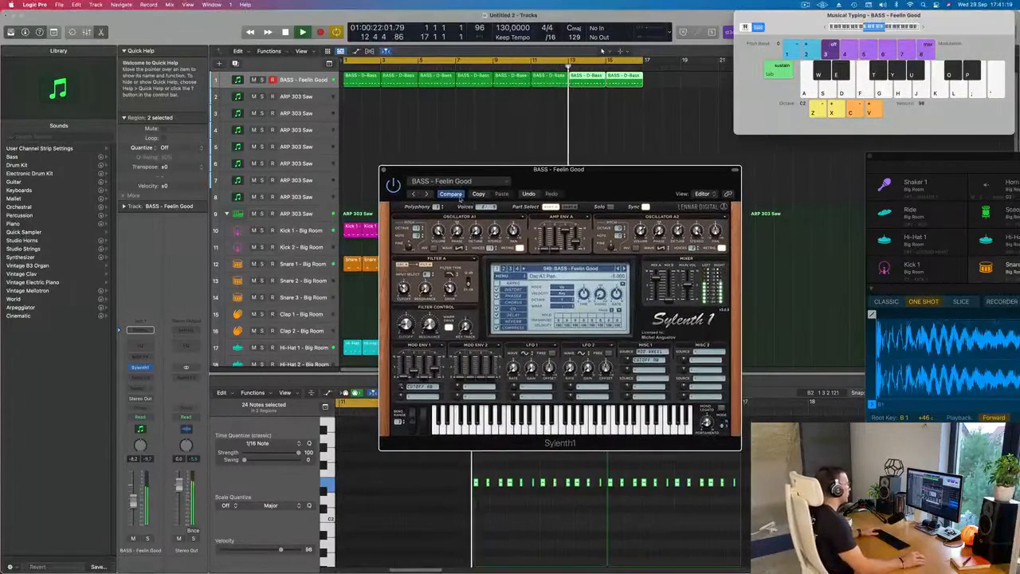
left_click(478, 194)
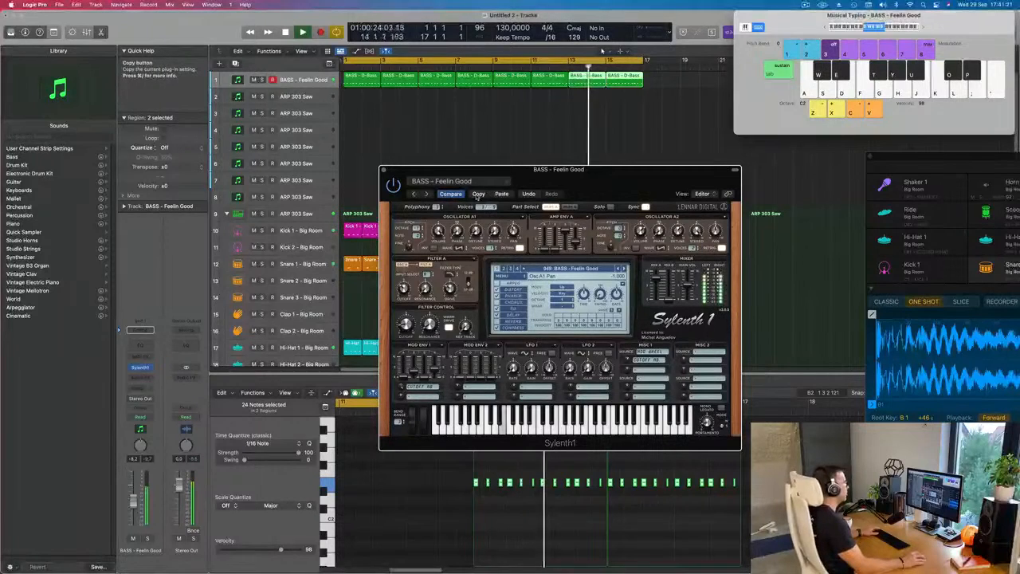
- Audition the Sylenth1 bass presets following Feelin Good against the loop, going past Grosss and Heavy House to Long Bass
left_click(624, 270)
left_click(624, 270)
left_click(624, 270)
left_click(623, 270)
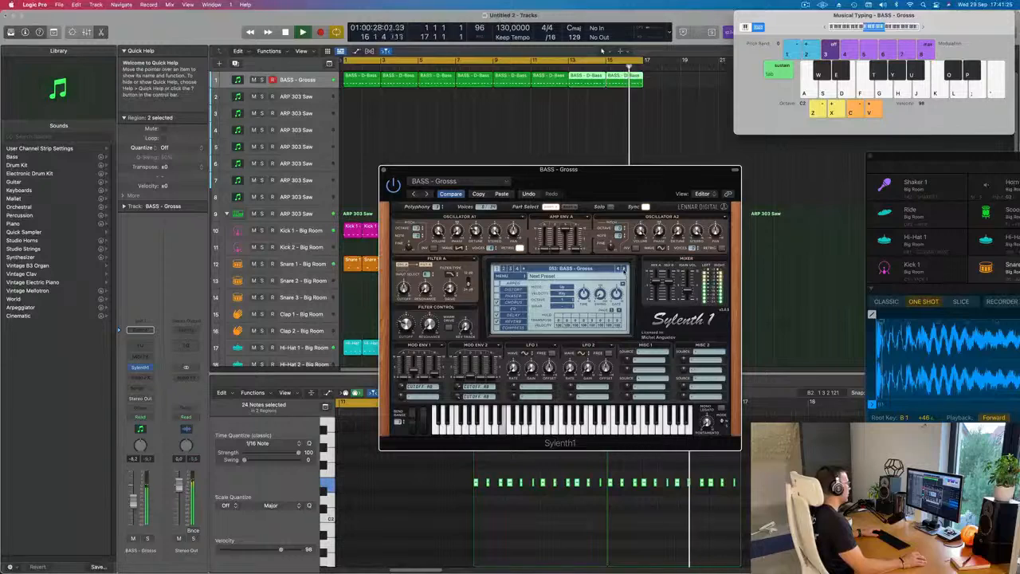
left_click(624, 270)
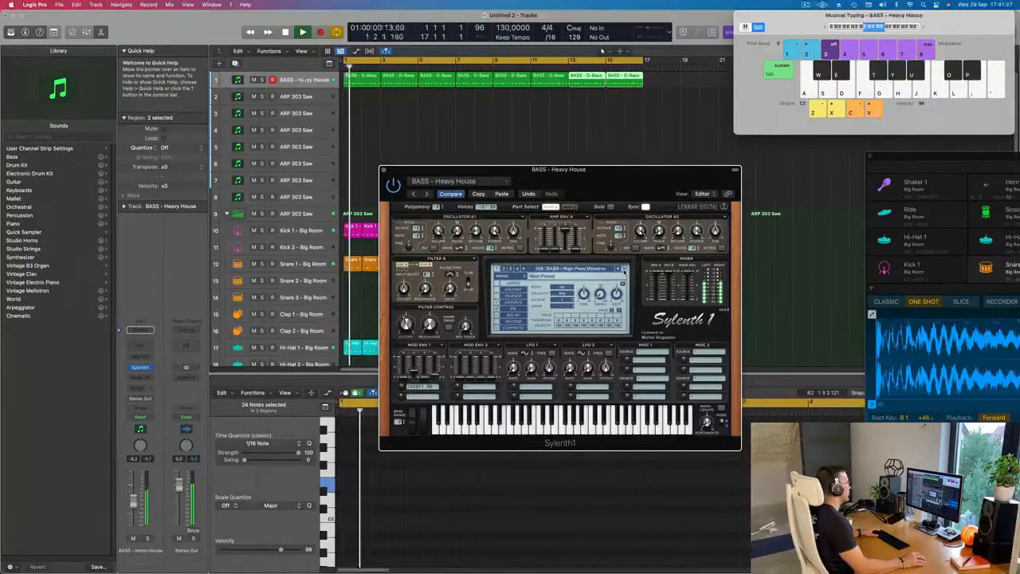
left_click(624, 270)
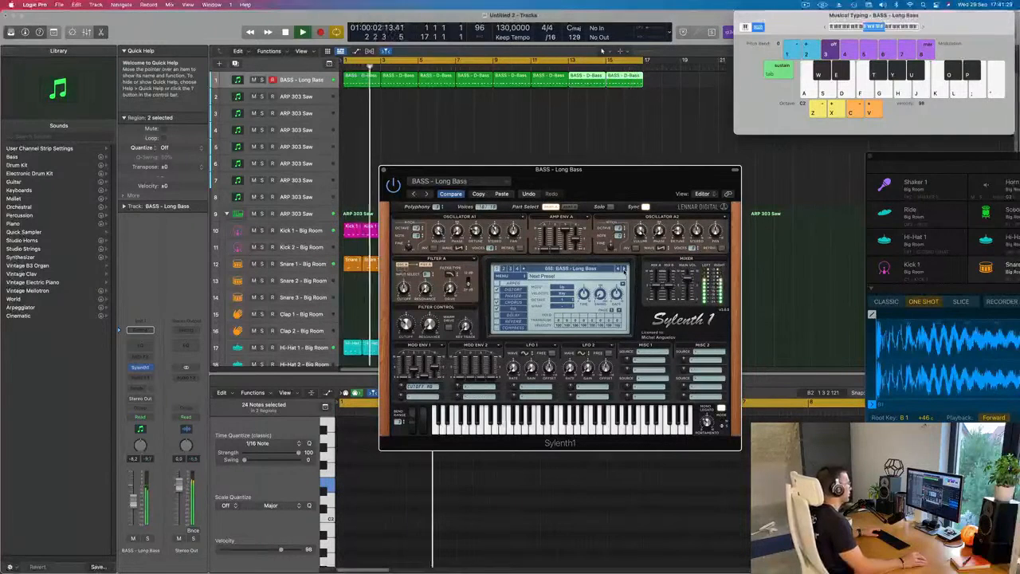
- Audition the bass presets following Long Bass, including Middle Distance Runner, Moog Style Bass and Pitch Attack
left_click(624, 270)
left_click(624, 270)
left_click(623, 270)
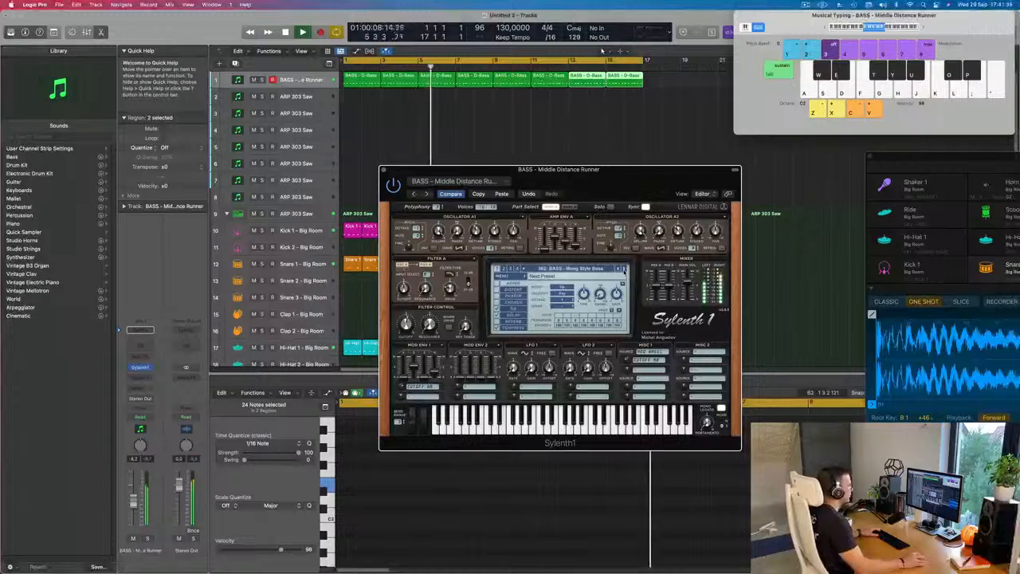
left_click(624, 270)
left_click(624, 270)
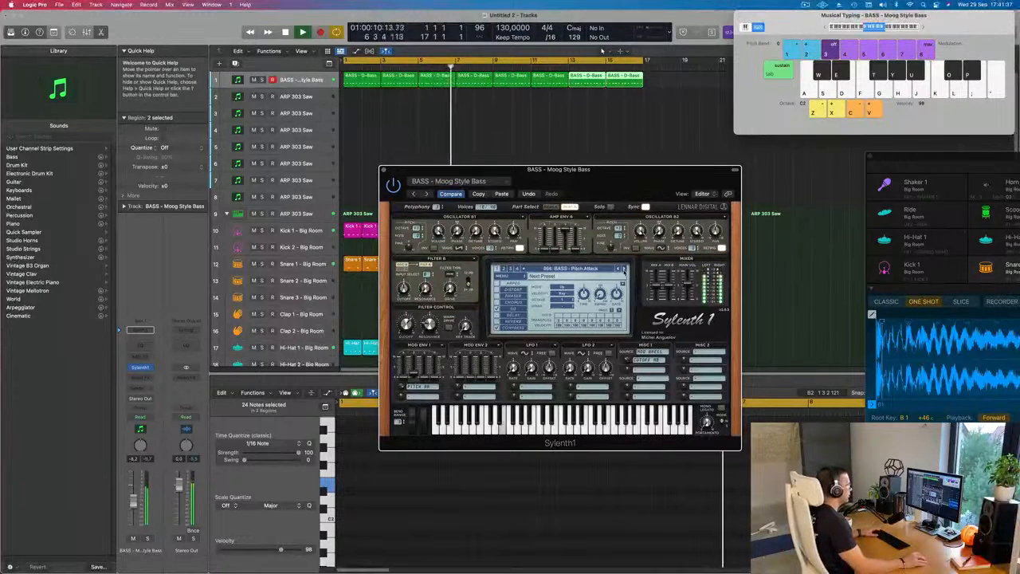
left_click(624, 270)
- Compare the Plucky Bass presets and continue auditioning up to the BASS - Rush preset
left_click(619, 269)
left_click(624, 269)
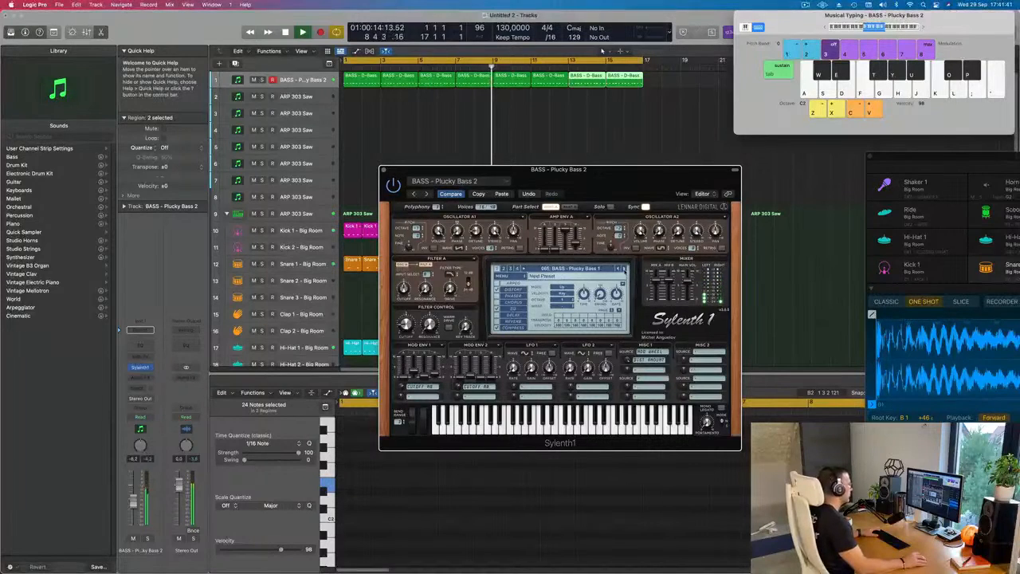
left_click(624, 269)
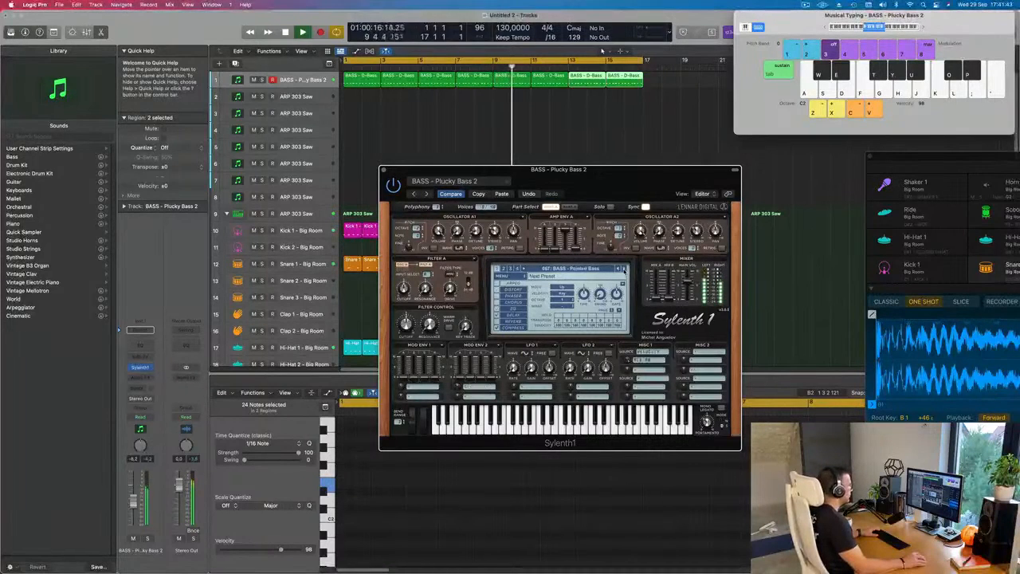
left_click(624, 269)
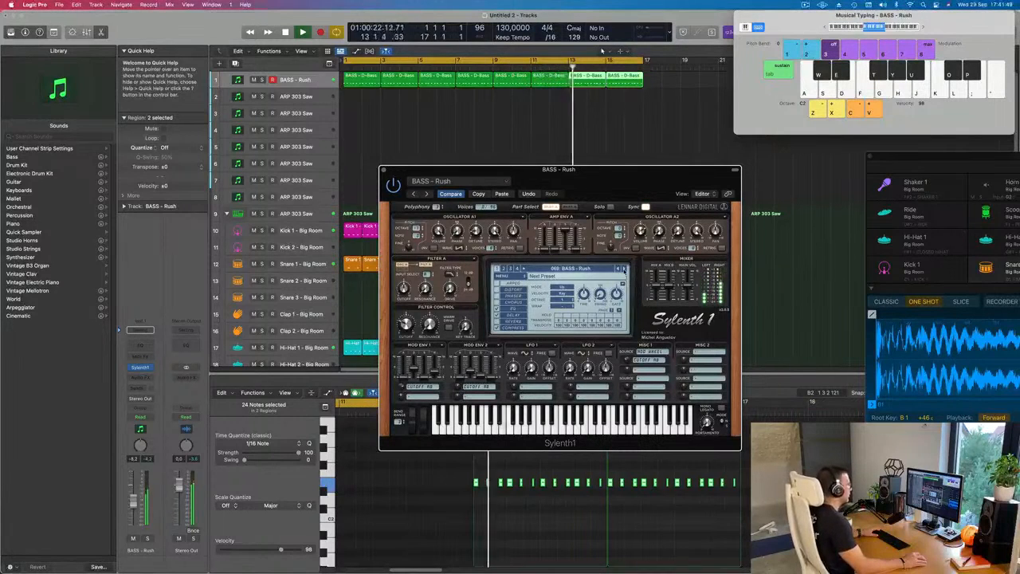
- Audition the presets following Rush, going past Simple Electro and Sub Bass to Trance Bassline 1
left_click(623, 269)
left_click(623, 269)
left_click(623, 269)
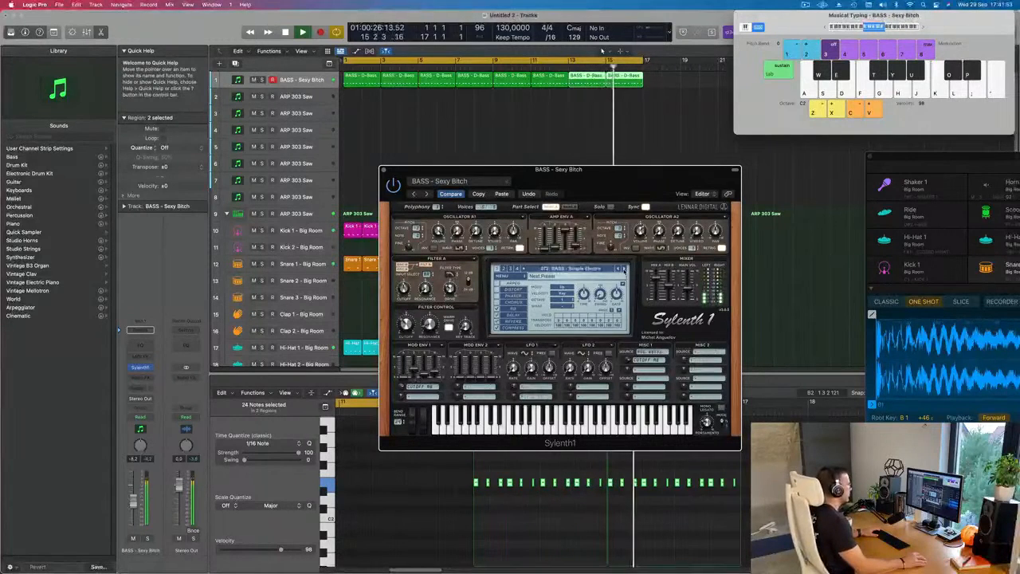
left_click(624, 269)
left_click(624, 269)
left_click(624, 269)
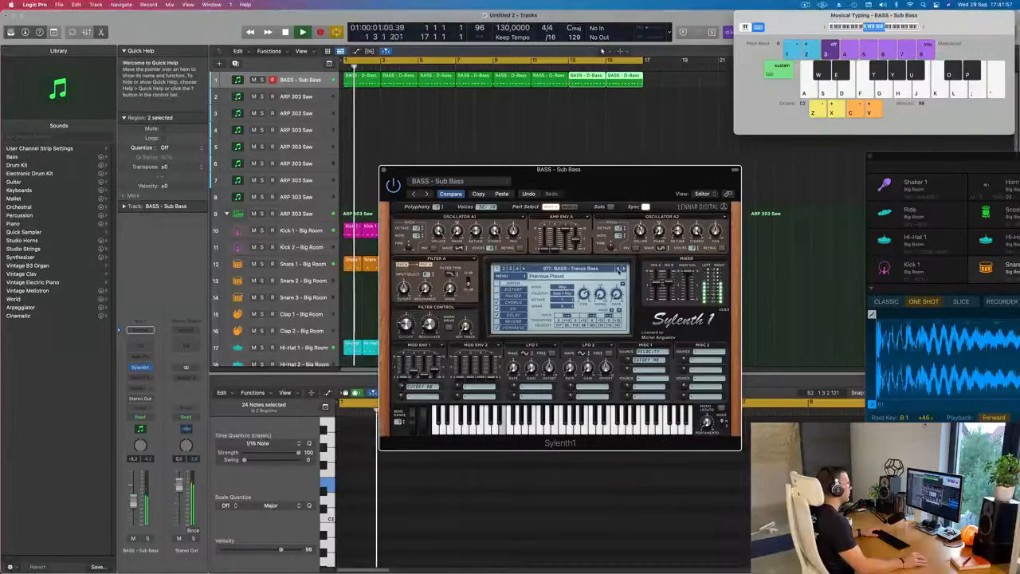
left_click(624, 269)
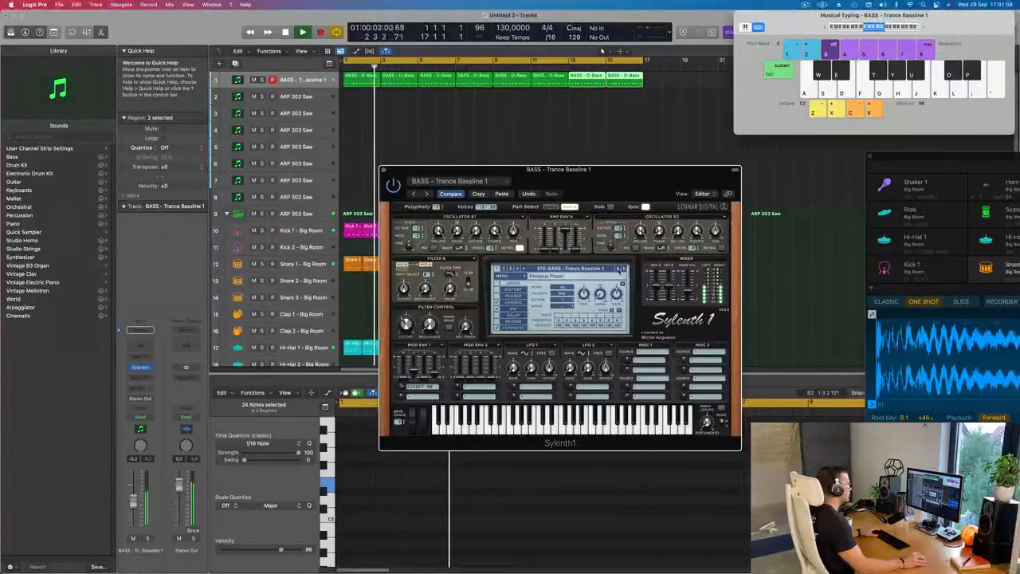
- Go back to the BASS - Rush preset and restart playback from the beginning of the track
left_click(620, 269)
left_click(620, 270)
left_click(618, 270)
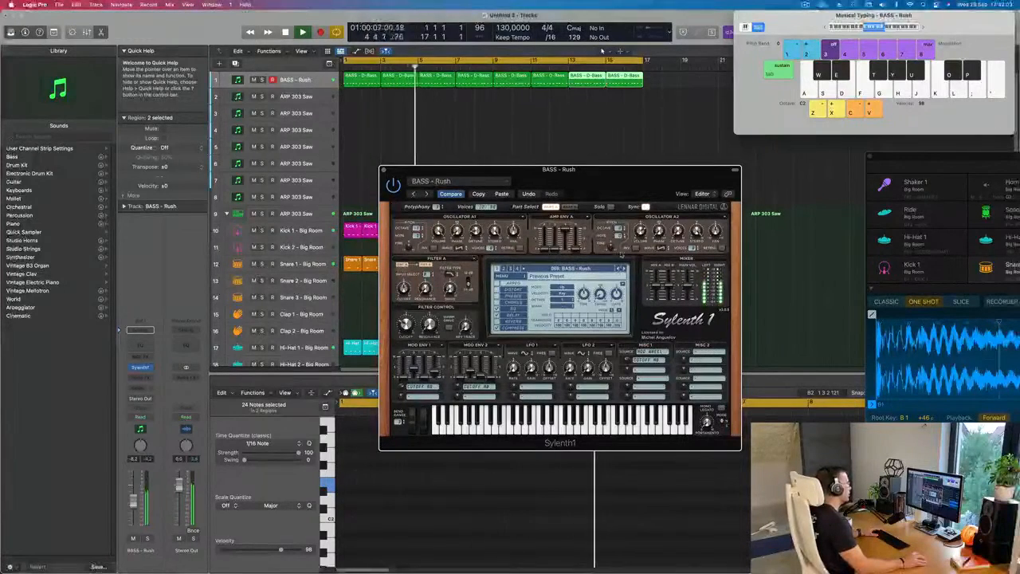
left_click_drag(624, 186, 630, 178)
key("Return")
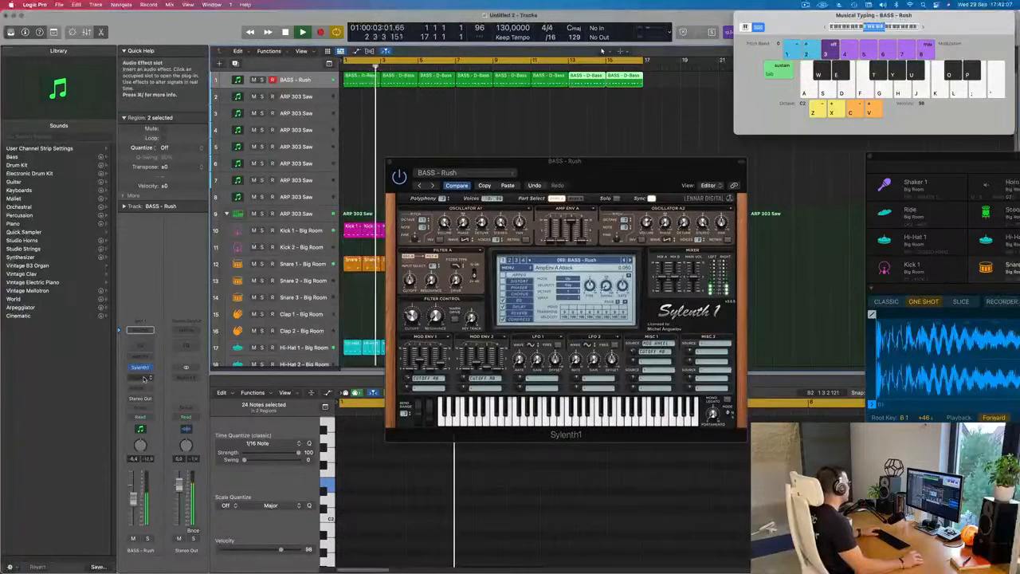
- Insert a stereo Compressor after Sylenth1 on the BASS - Rush track
left_click(140, 376)
mouse_move(153, 416)
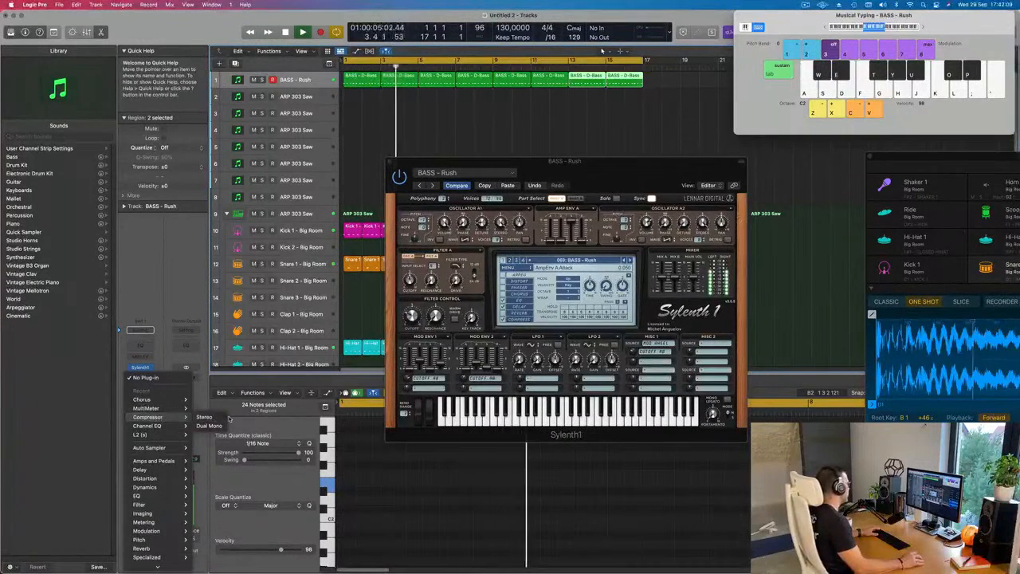
left_click(205, 417)
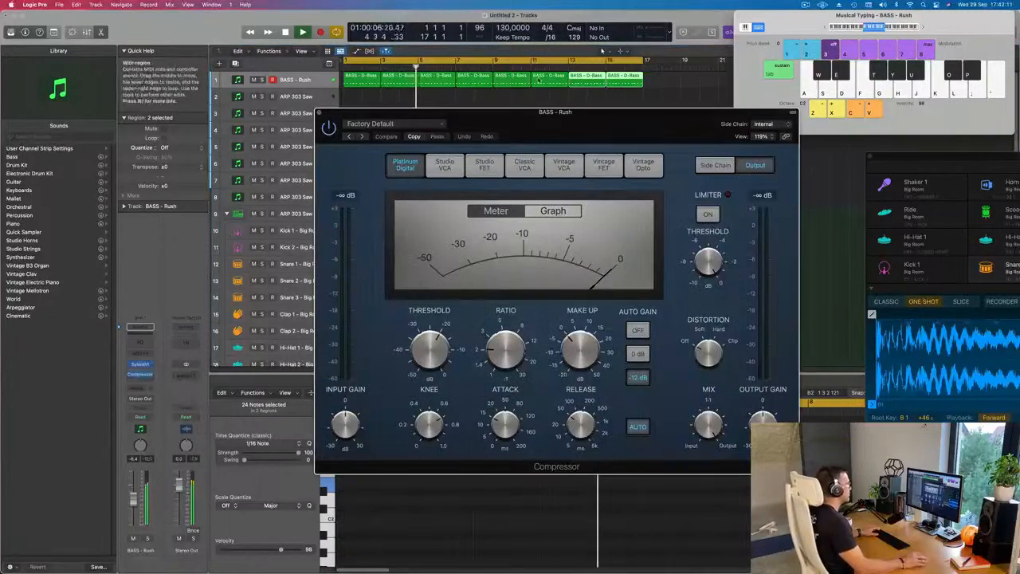
- Side-chain the compressor to Kick 1 - Big Room (Inst 9) with a ratio of about 4.4:1, and close it
left_click(720, 119)
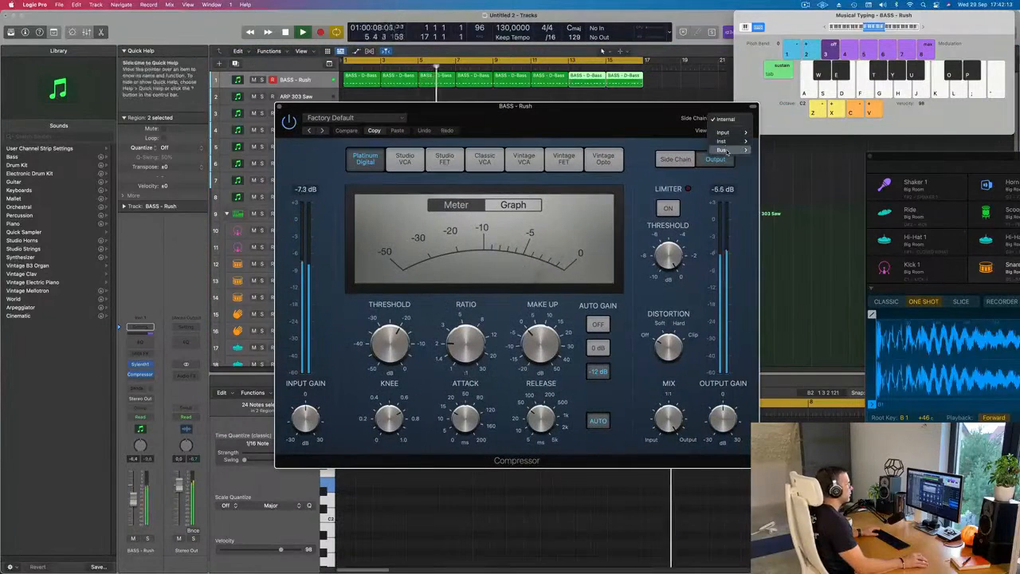
mouse_move(721, 141)
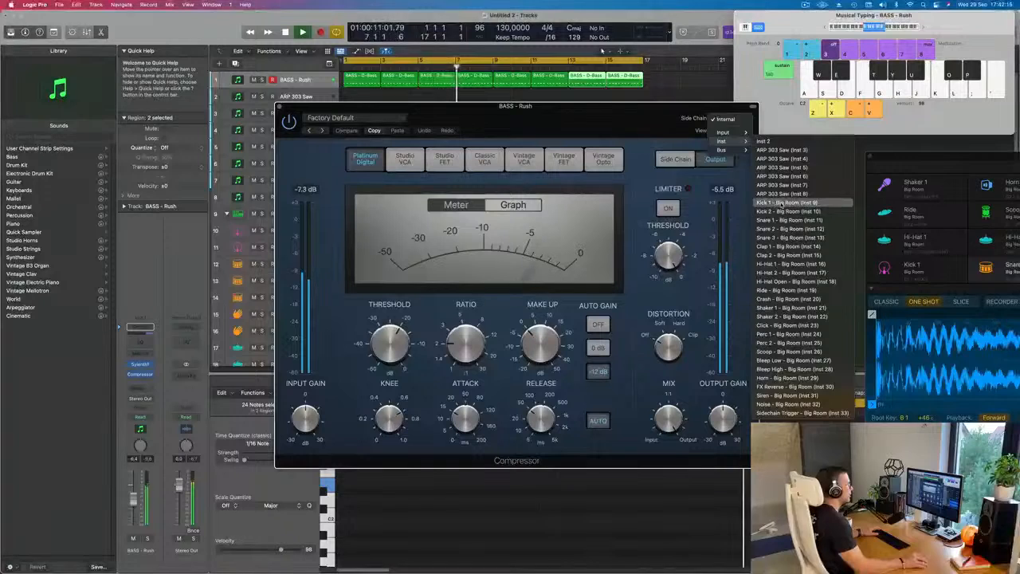
left_click(784, 203)
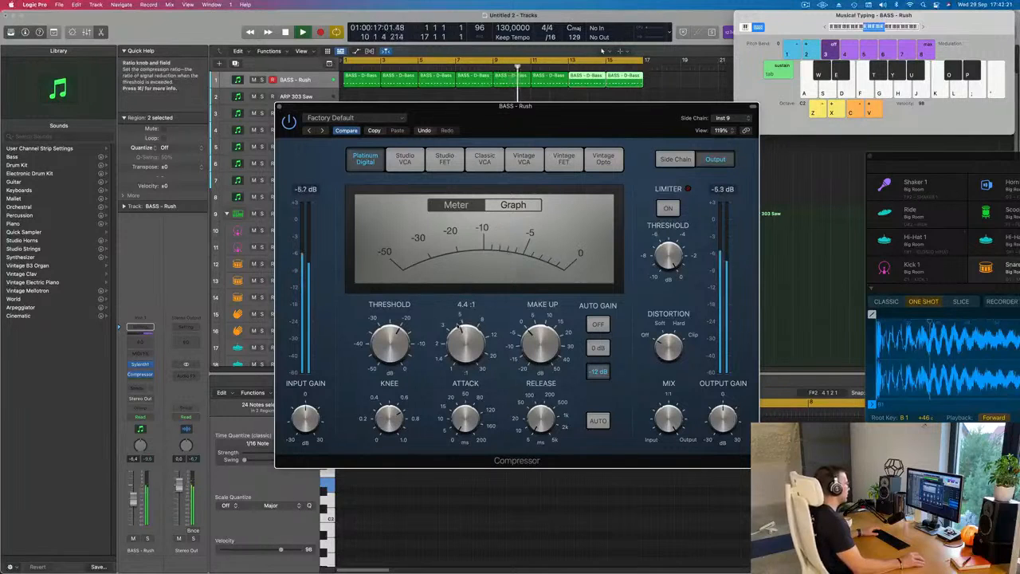
scroll(459, 335, "up", 2)
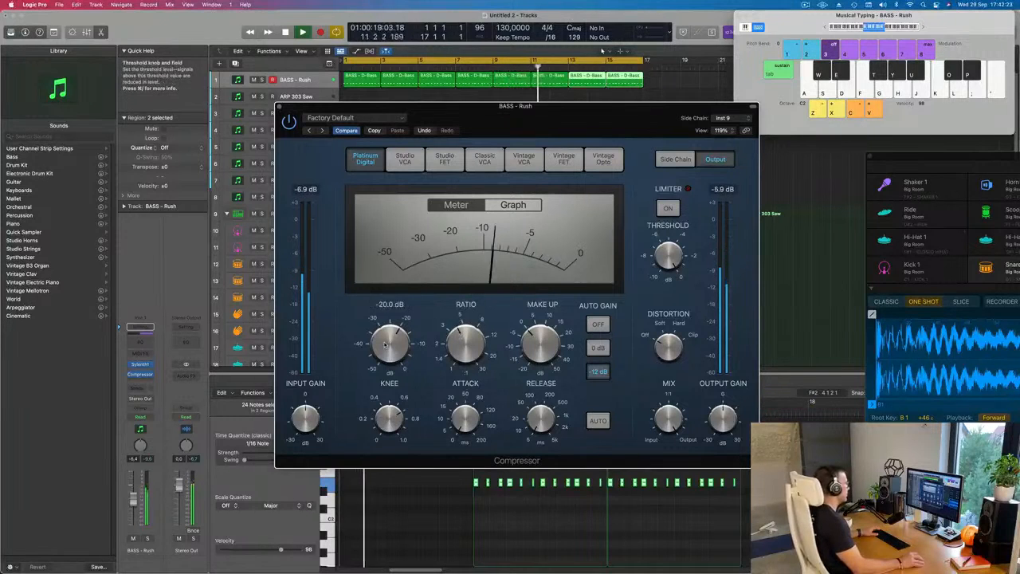
left_click(278, 107)
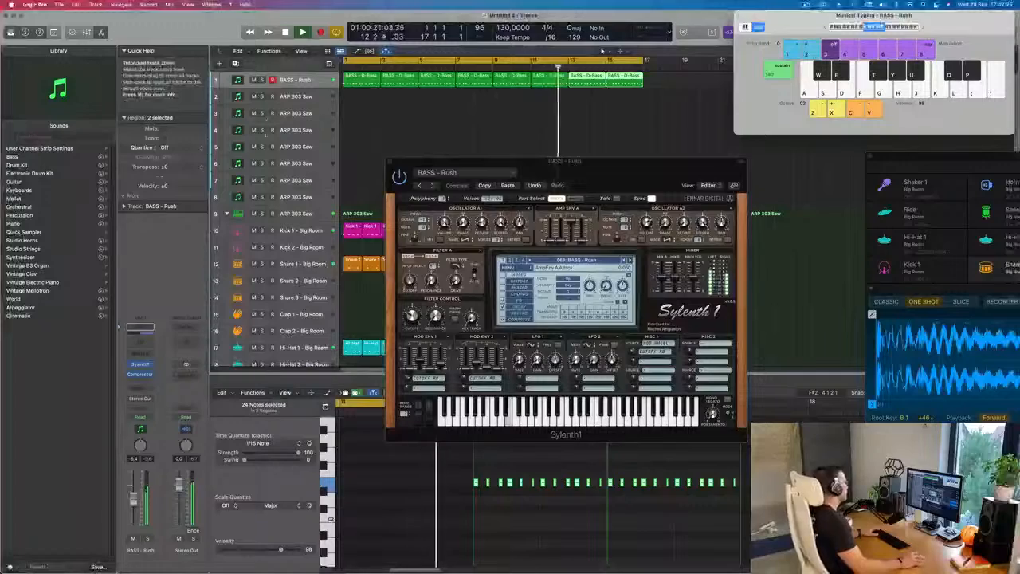
- Duplicate the BASS - Rush track with its channel strip settings
left_click_drag(637, 183, 683, 202)
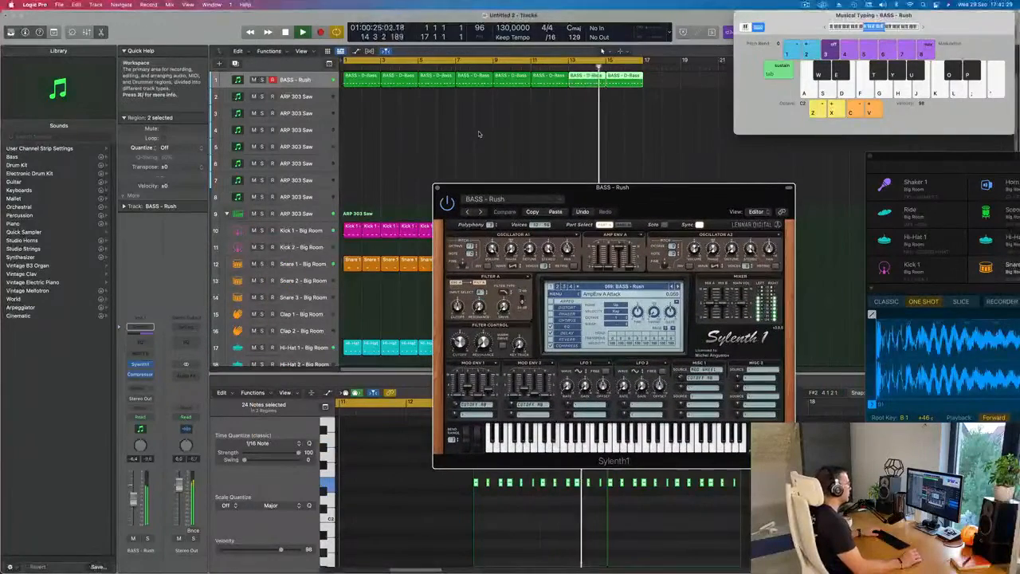
left_click(296, 79)
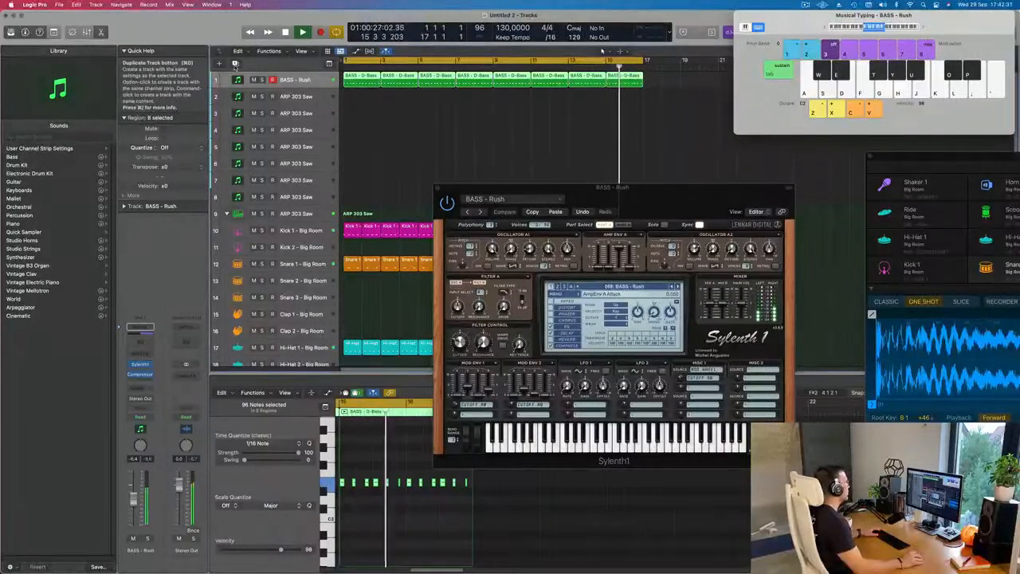
key("super+d")
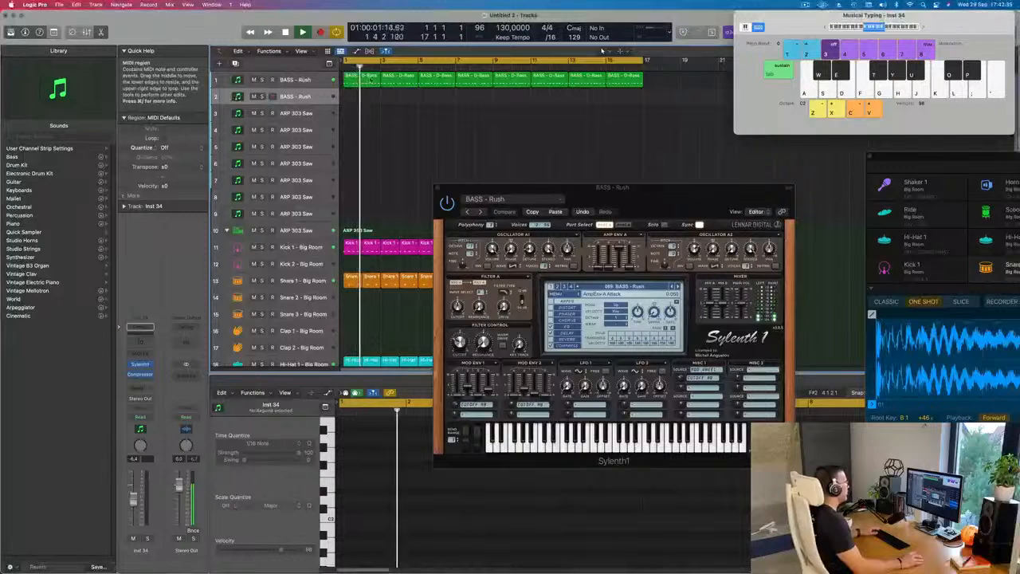
- Move all D-Bass regions to the duplicated track, keep a copy of the first region on the original, and stop playback
left_click(313, 80)
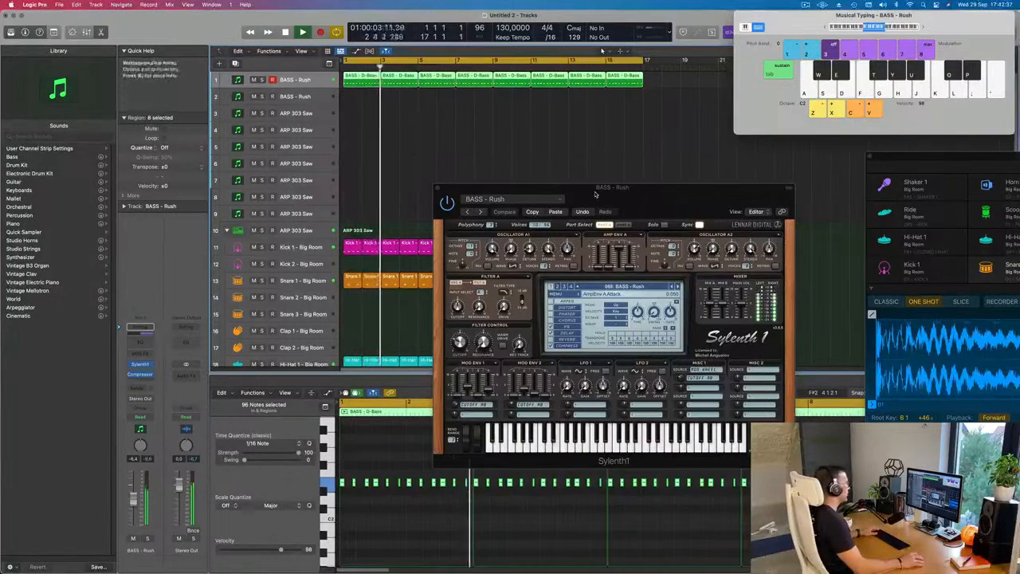
mouse_move(363, 76)
left_mouse_down()
mouse_move(363, 90)
mouse_move(363, 81)
left_mouse_up()
left_click(363, 91)
key("space")
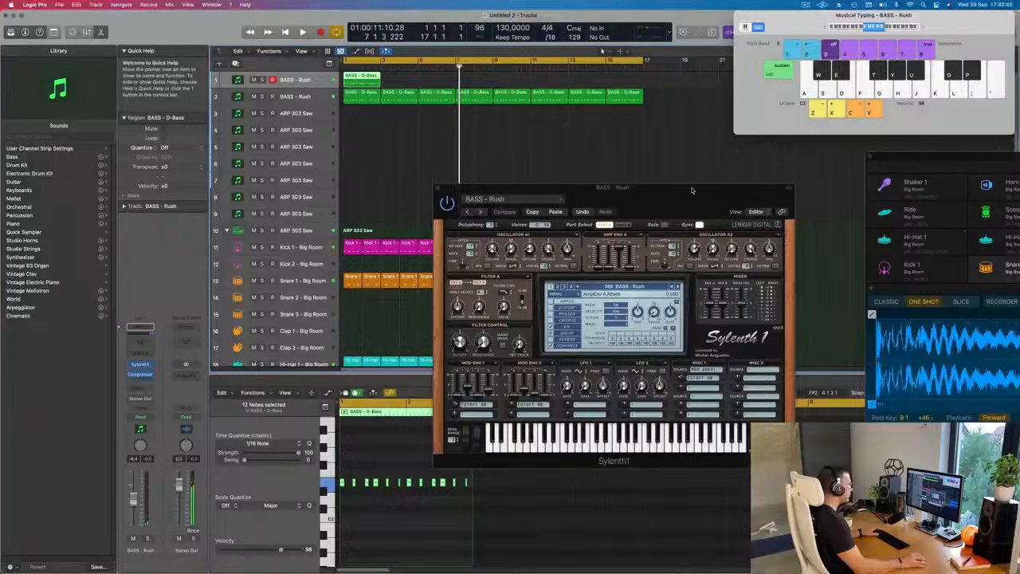
- Paste the copied BASS - Feelin Good setting into the first track's Sylenth1 and listen to that track in solo
left_click(555, 212)
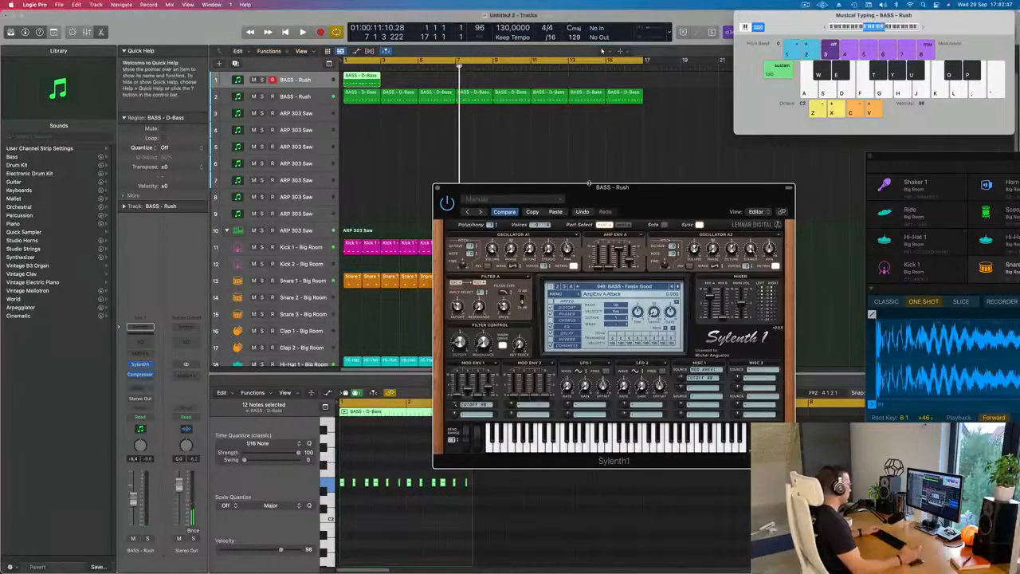
key("space")
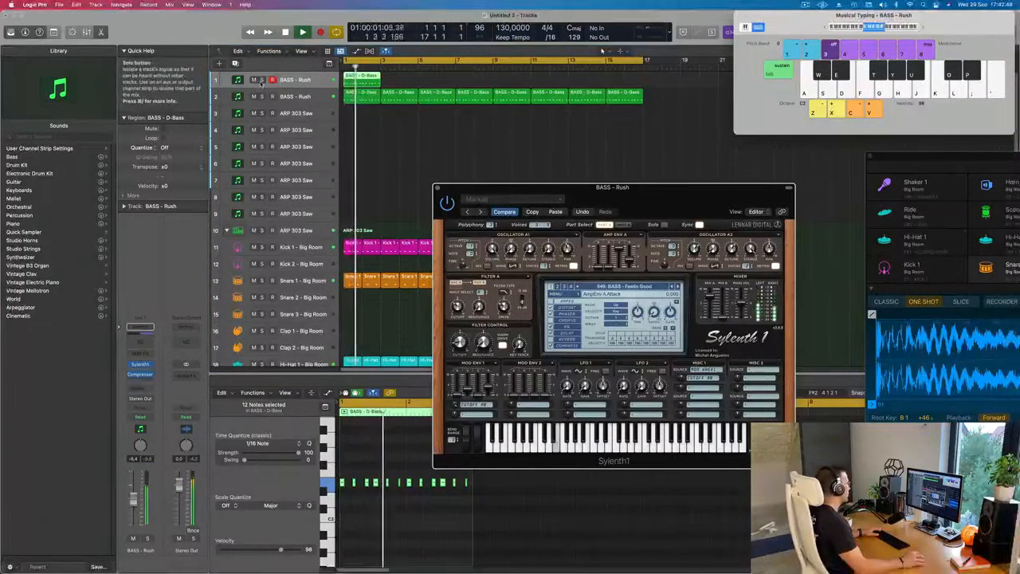
left_click(262, 80)
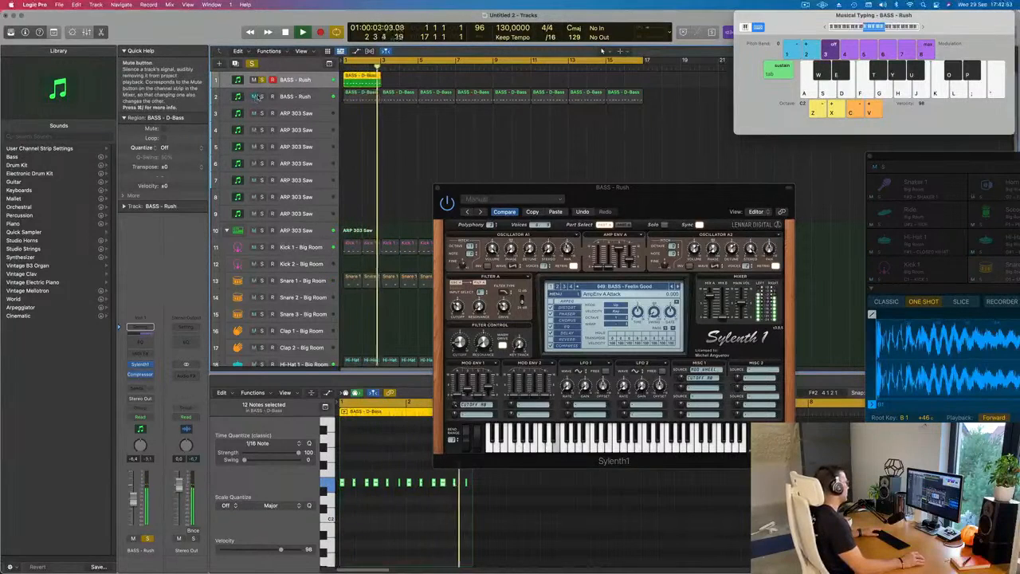
left_click(261, 80)
- Repeat the two-bar D-Bass region along the first track up to bar 17 with playback restarted
key("Return")
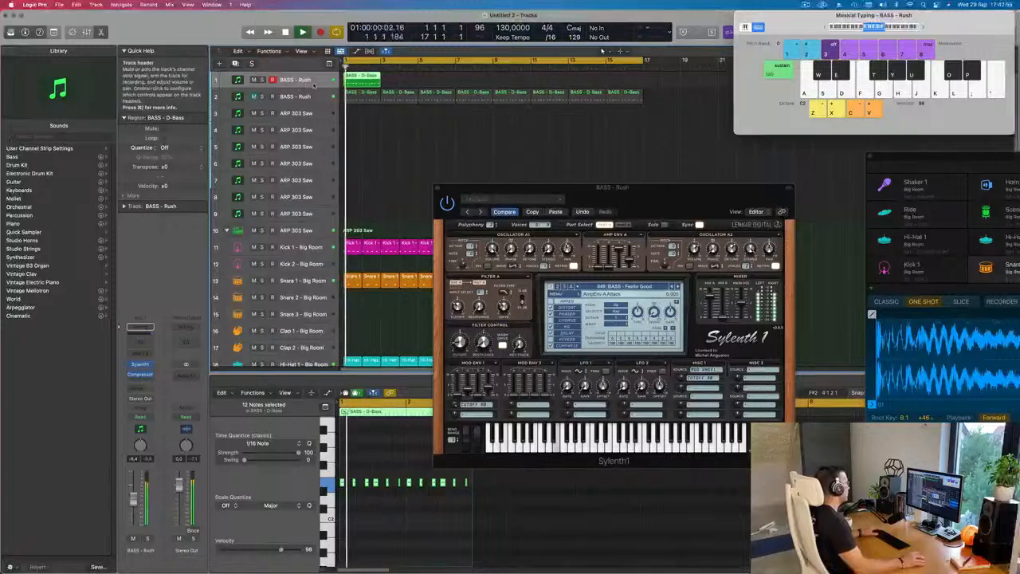
left_click(425, 84)
key("Return")
left_click(352, 82)
key("super+r")
key("super+r")
key("super+r")
key("super+r")
key("super+r")
key("super+r")
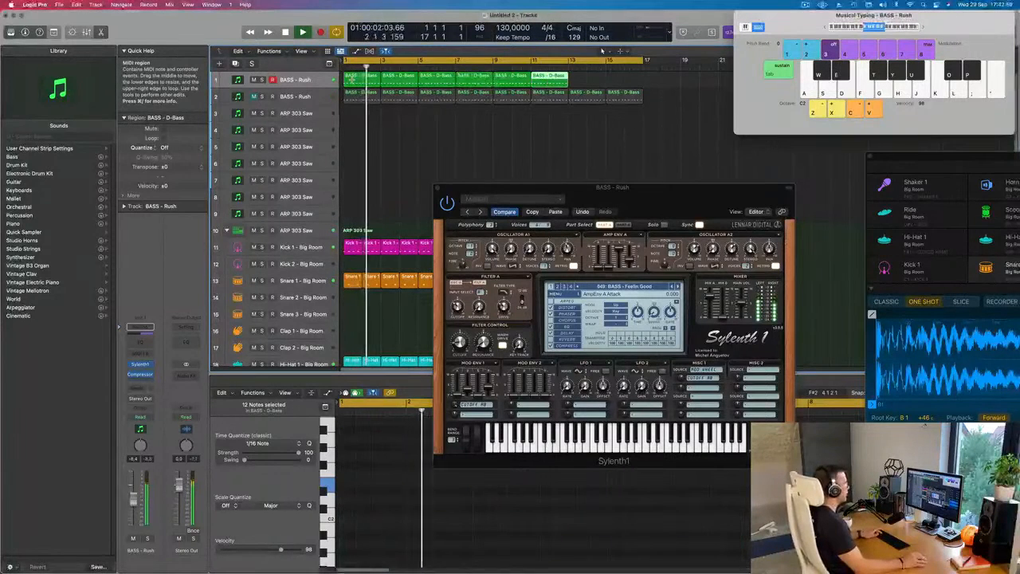
- Unmute the second bass track, compare it with the first one muted, and select the second track
left_click(254, 96)
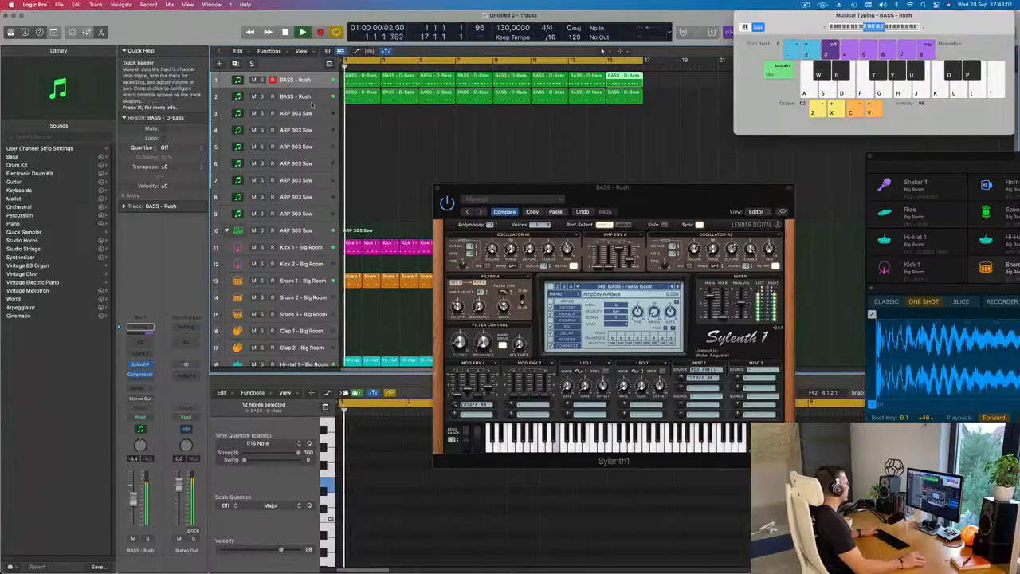
key("super+Left")
key("super+Left")
key("super+Left")
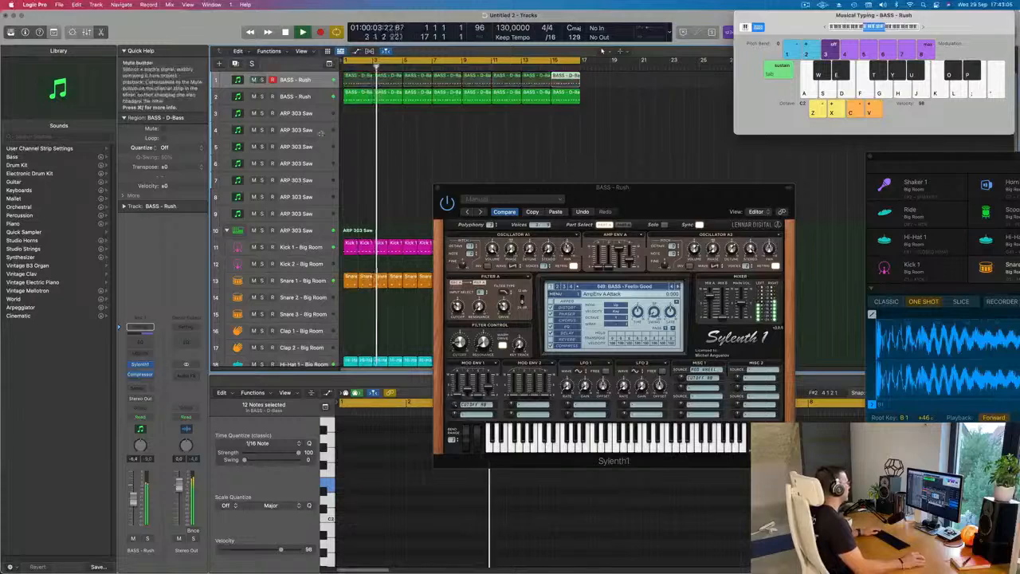
left_click(323, 100)
- Lower the filter cutoff and adjust the Mod Env 1 decay in the first track's Feelin Good Sylenth1 during playback
left_click_drag(525, 192, 542, 174)
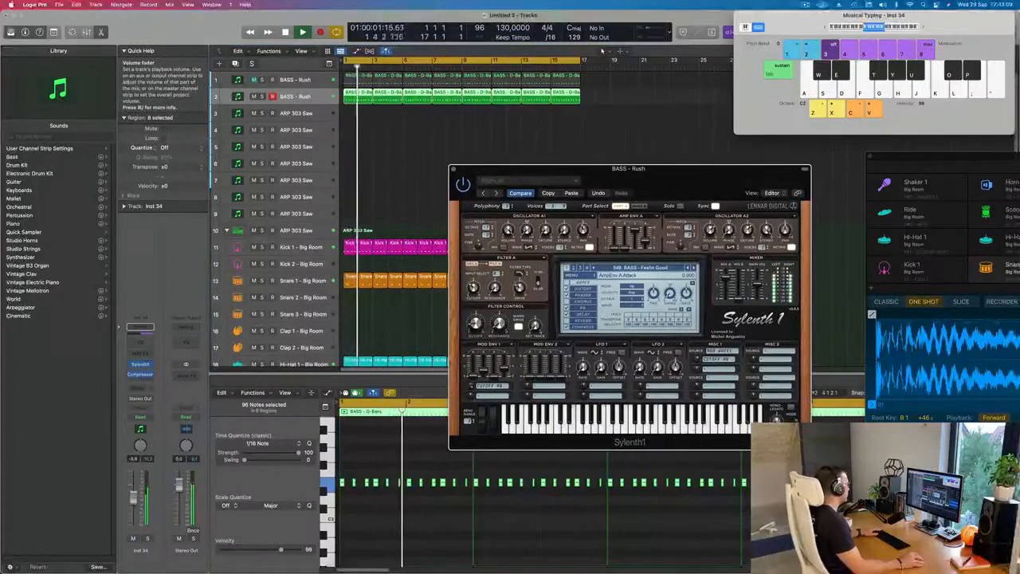
left_click_drag(477, 325, 478, 342)
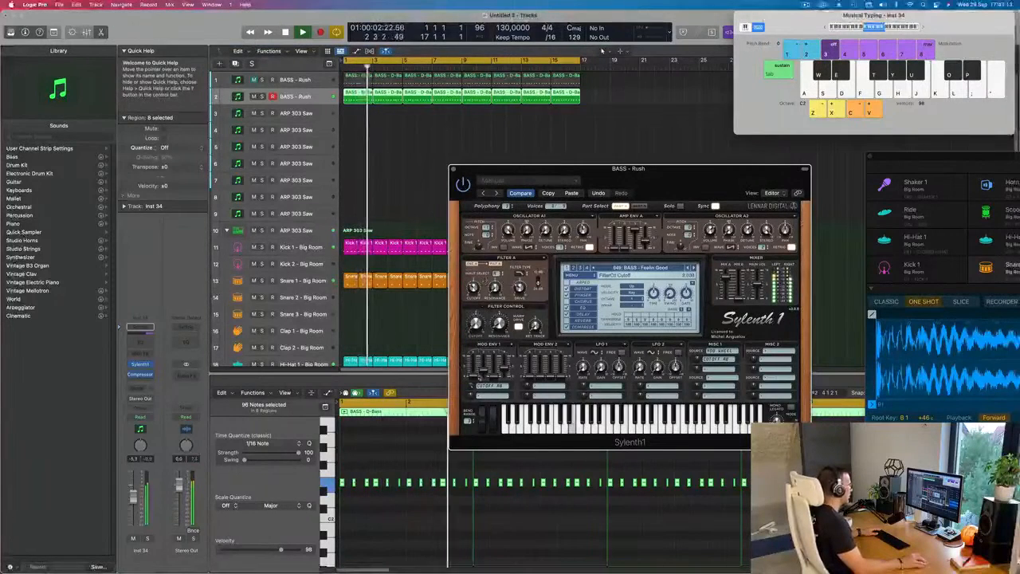
left_click(317, 96)
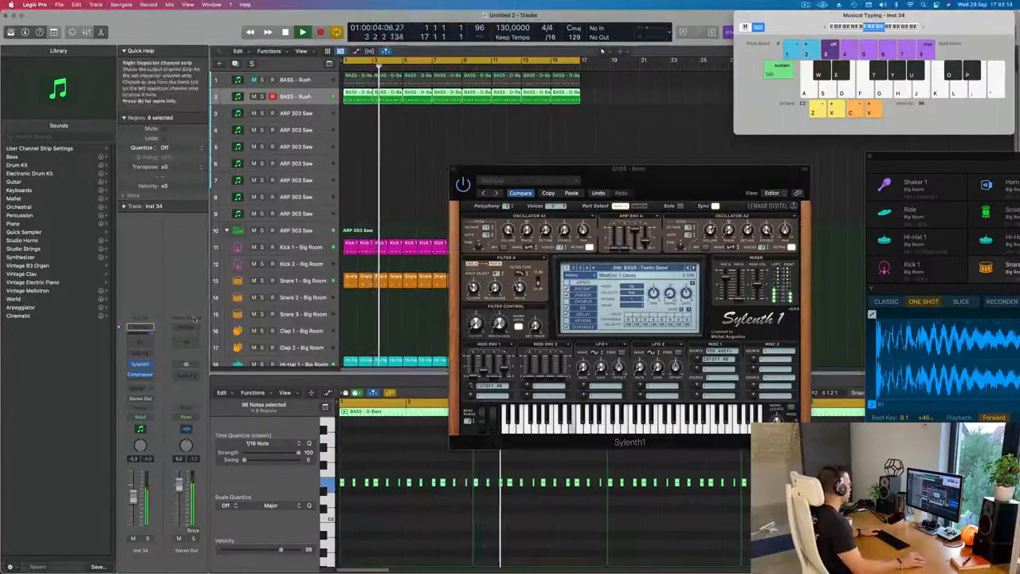
- Adjust the filter cutoff of the second bass track's Rush Sylenth1, close both synth windows, and replay from the start
left_click(143, 365)
key("Return")
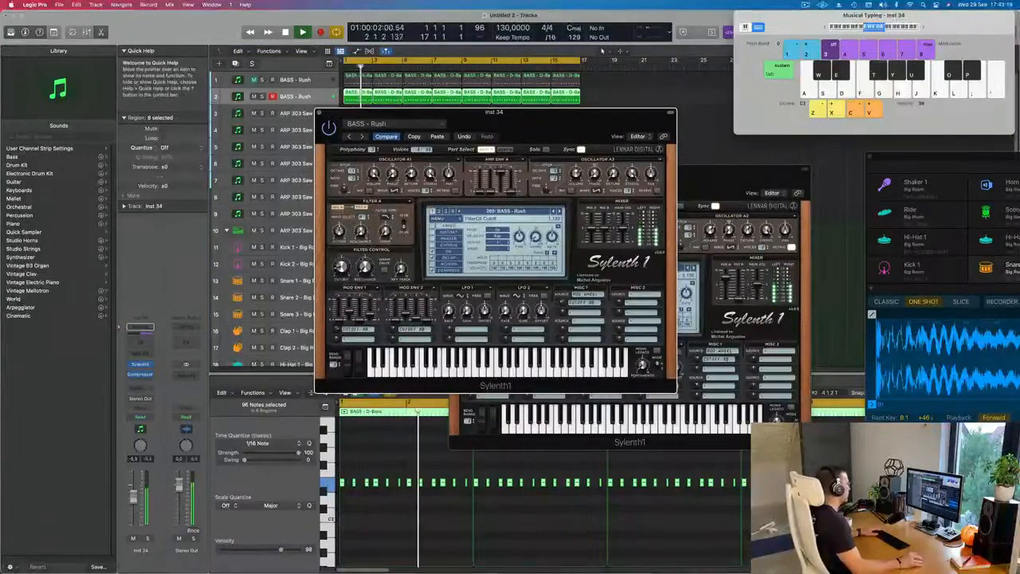
left_click_drag(543, 112, 690, 161)
left_click(468, 162)
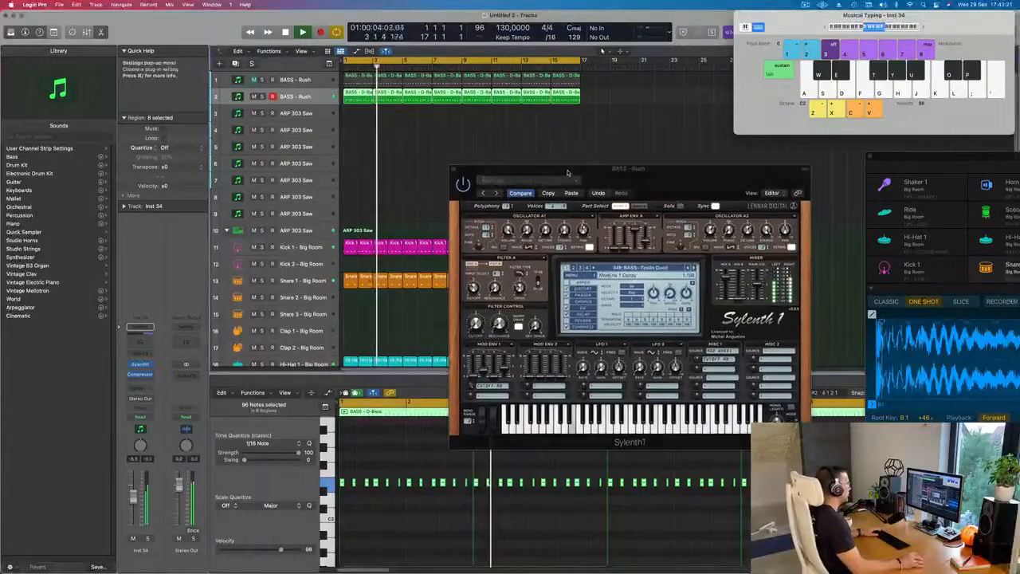
left_click(431, 172)
key("Return")
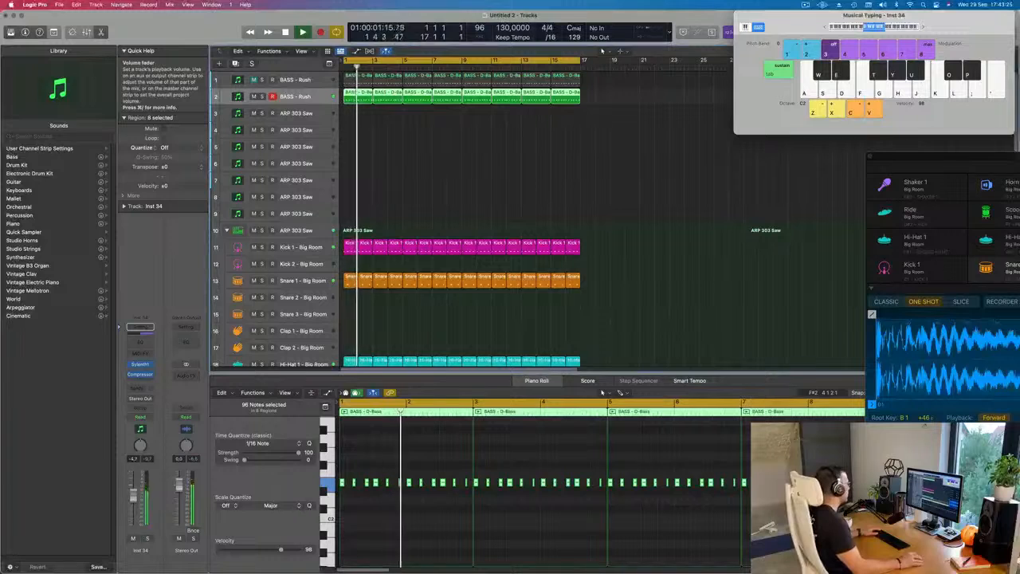
key("space")
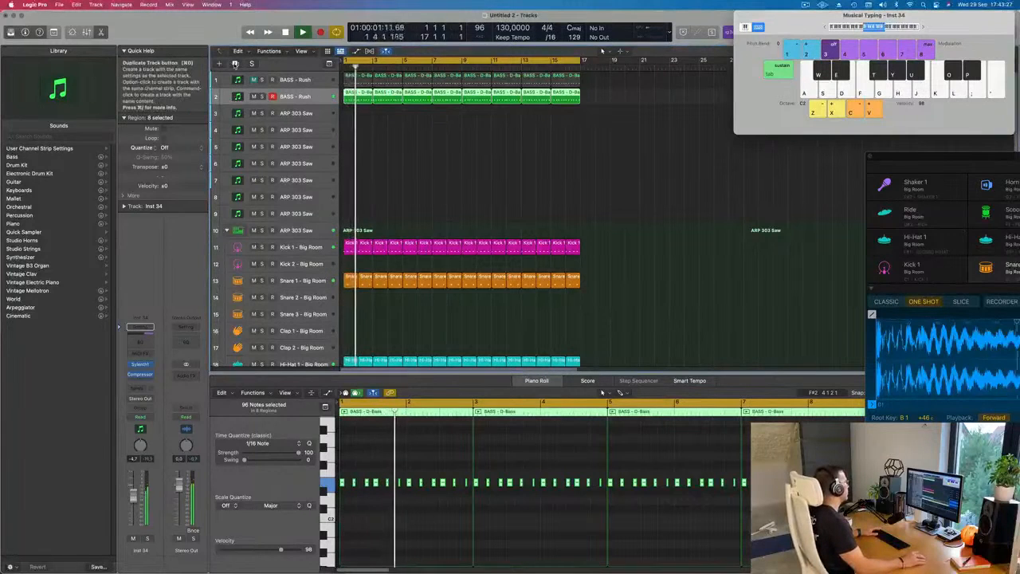
- Duplicate the second bass track and add a send to Bus 5 on the new track
key("super+d")
key("Return")
left_click(141, 388)
mouse_move(143, 401)
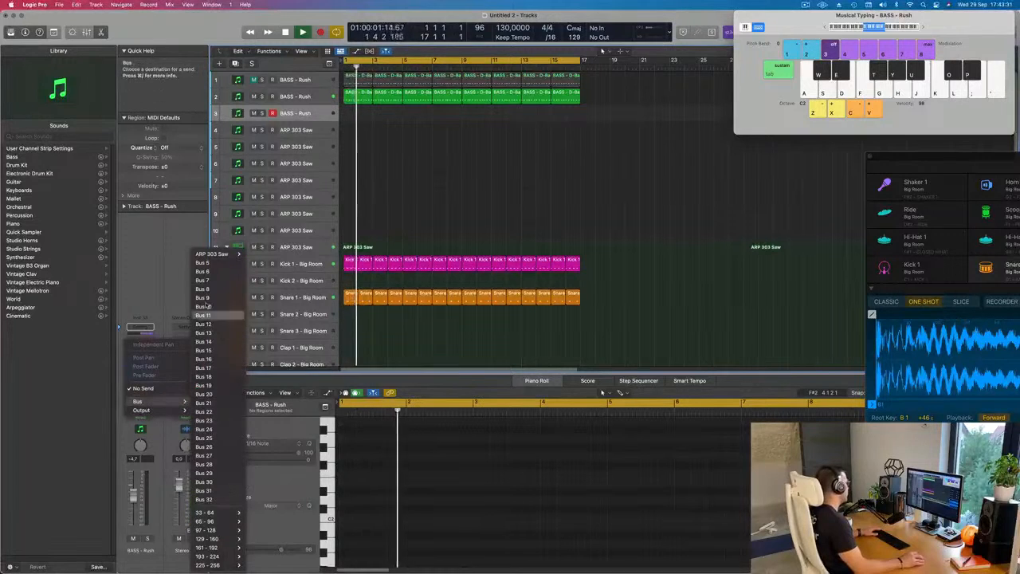
left_click(202, 263)
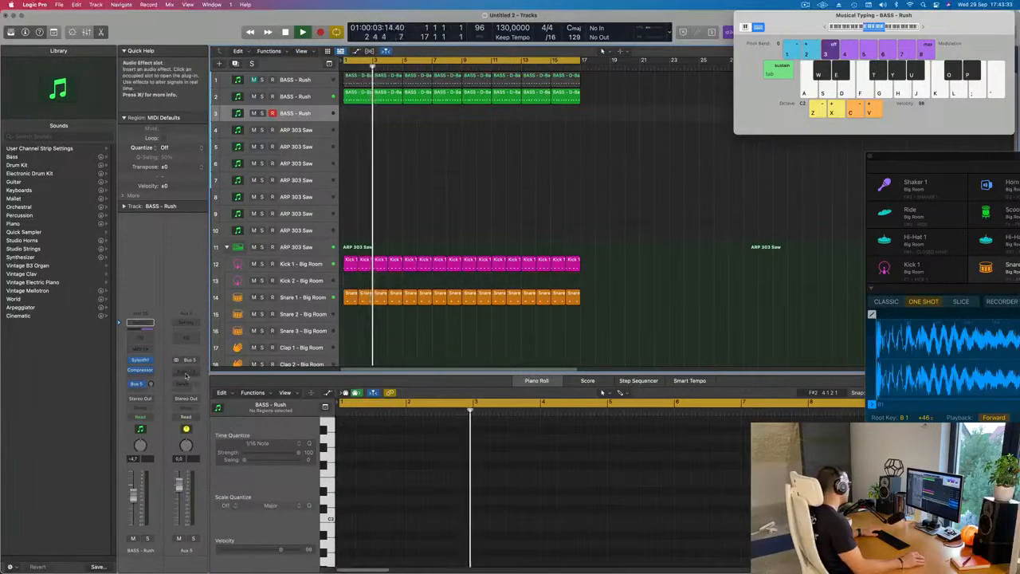
- Insert a SilverVerb reverb on the Bus 5 aux channel and load its grandiose setting
left_click(185, 371)
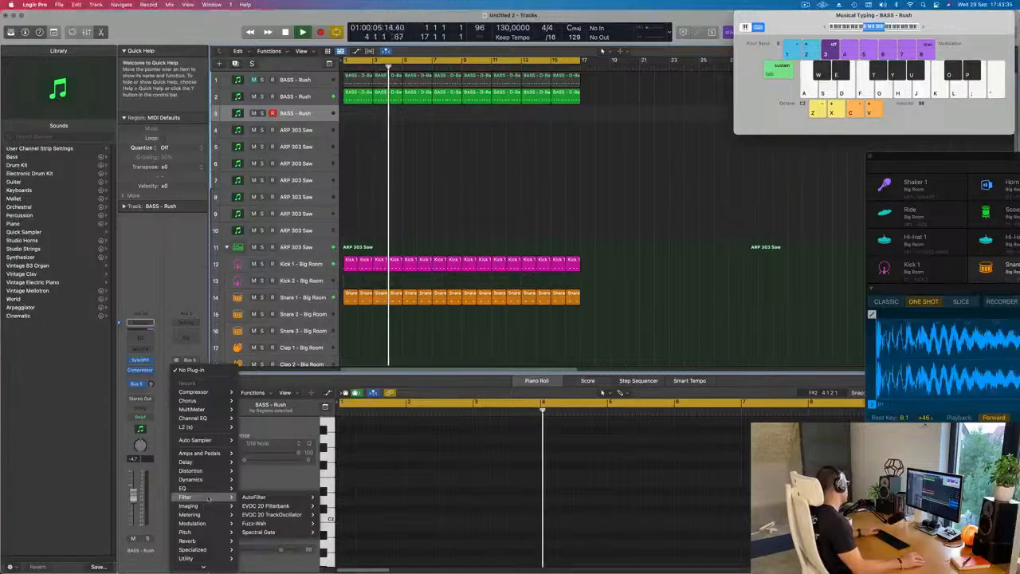
mouse_move(206, 548)
mouse_move(265, 556)
left_click(310, 556)
left_click_drag(393, 131, 451, 142)
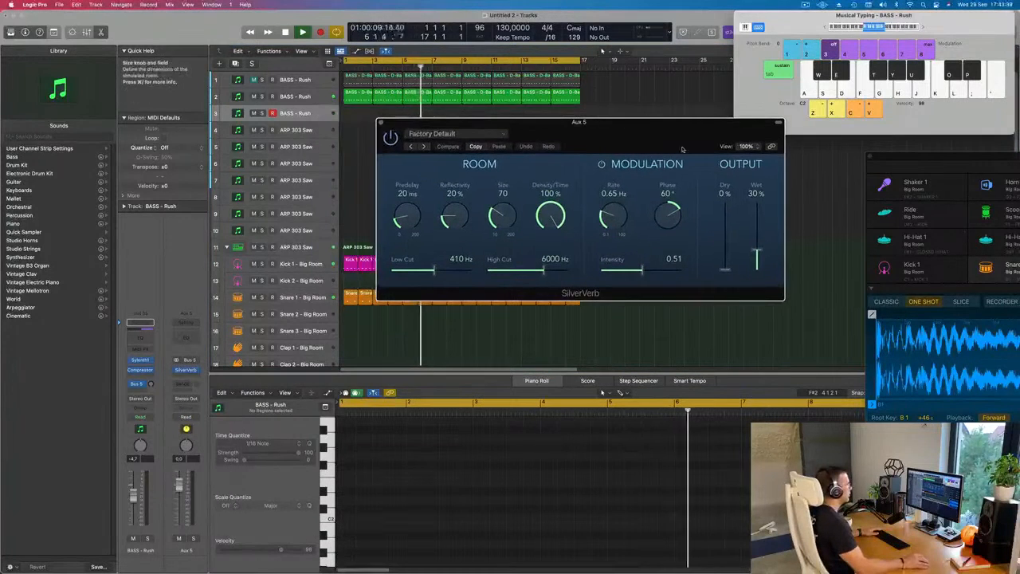
left_click(450, 134)
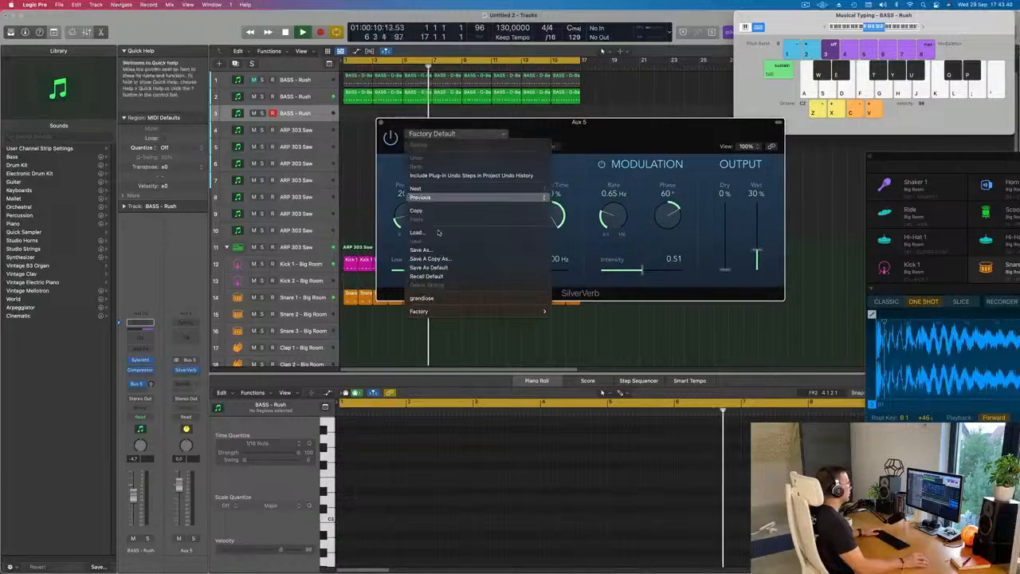
left_click(422, 298)
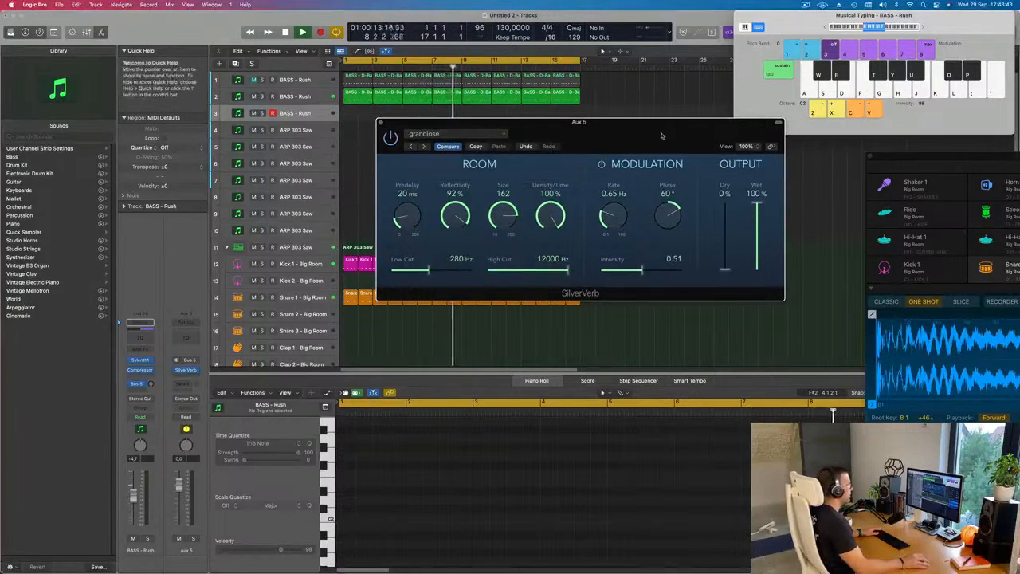
left_click(381, 123)
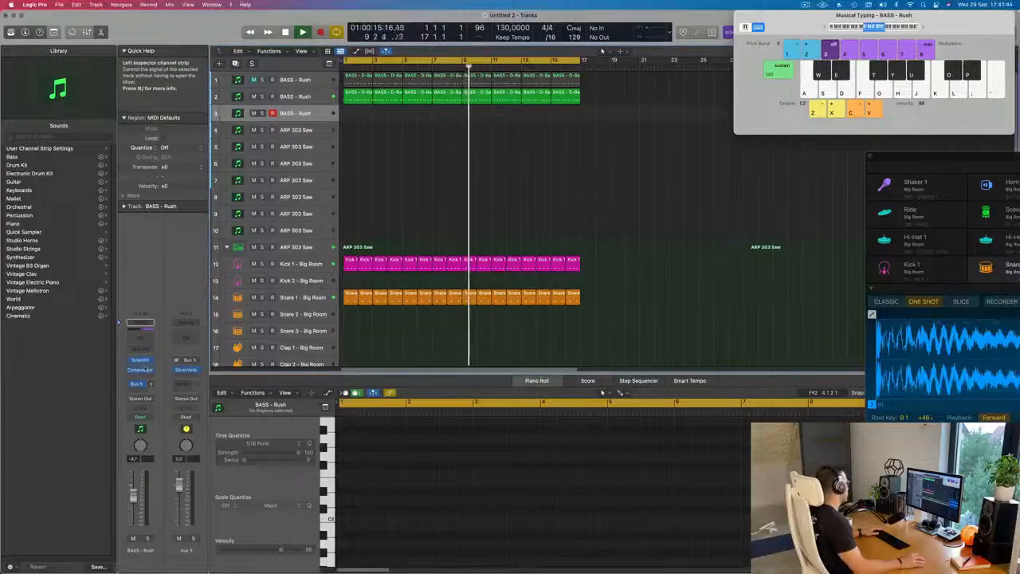
- Load preset 246: PAD - Air Pad from the second preset bank into the third track's Sylenth1
left_click(141, 360)
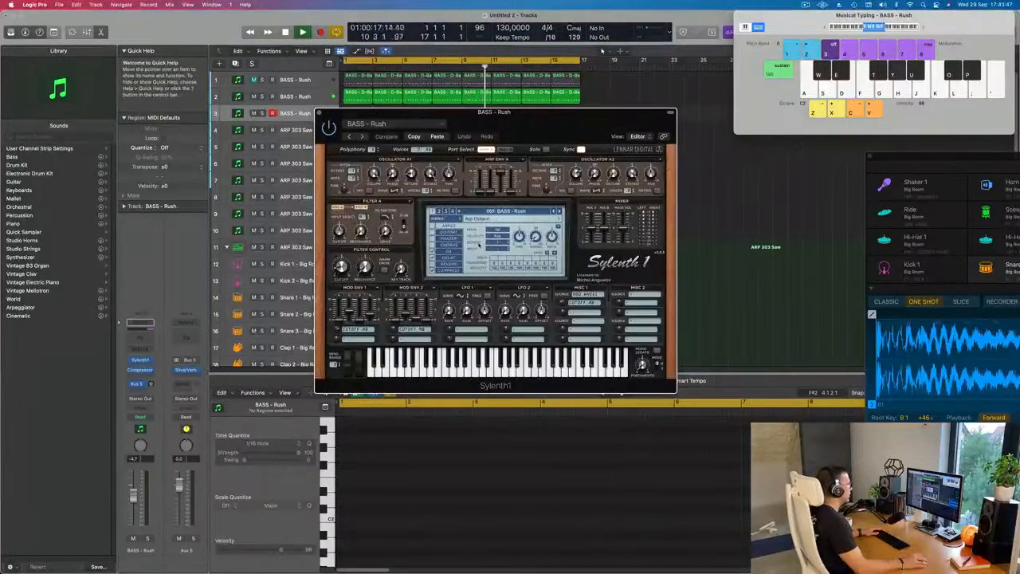
left_click(534, 211)
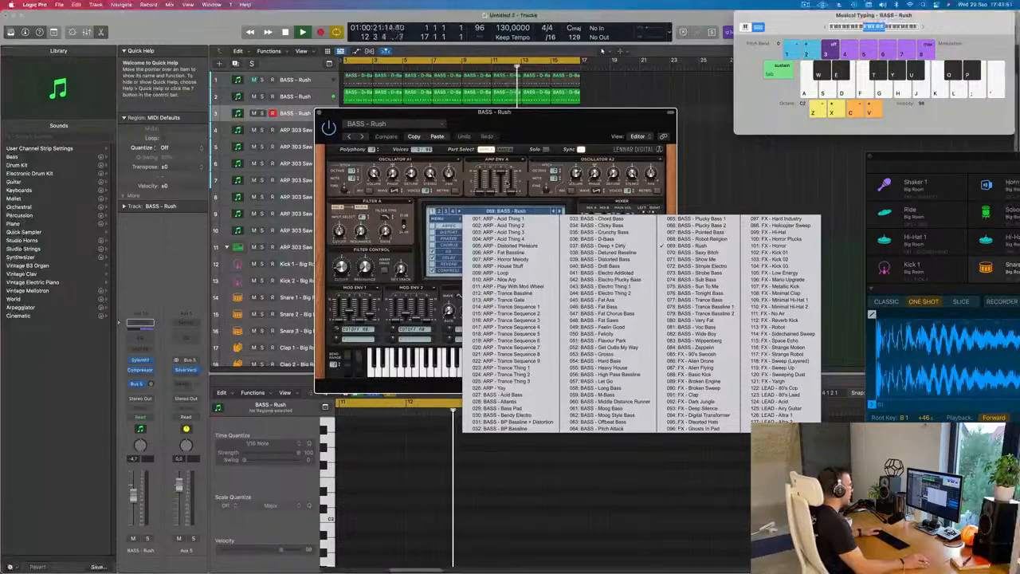
left_click(439, 212)
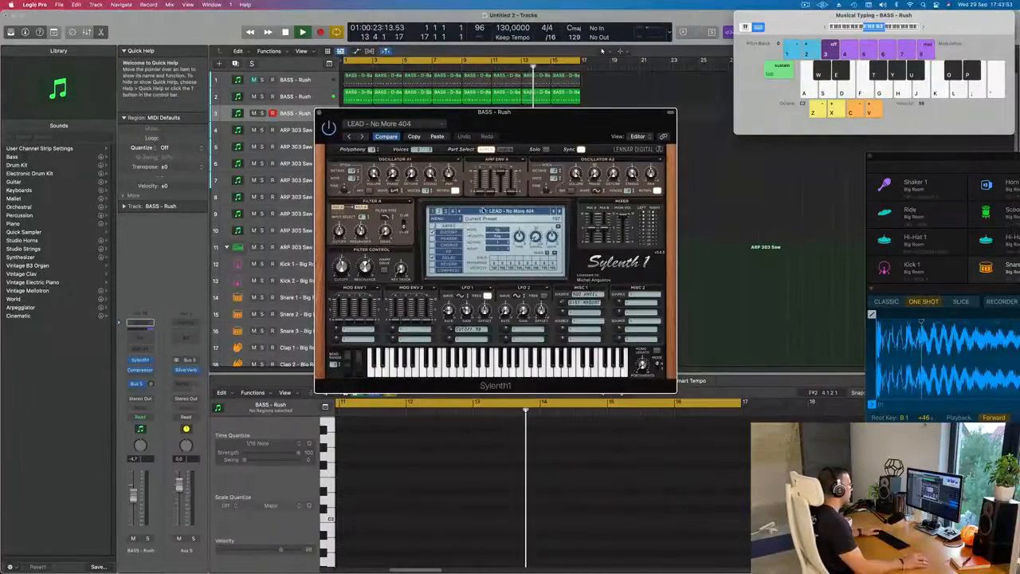
left_click(482, 211)
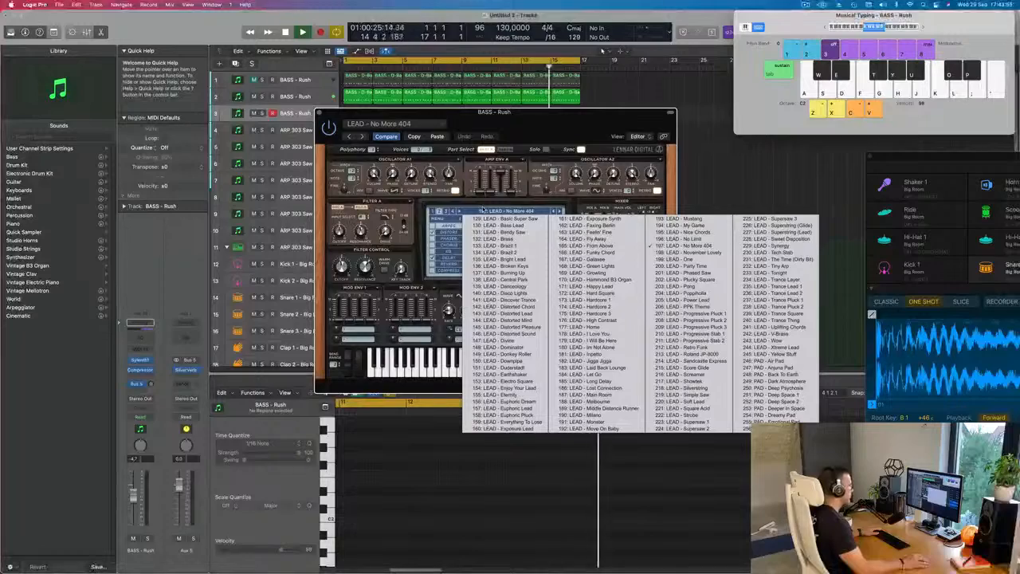
left_click(762, 360)
- Rearrange the synth and Musical Typing windows and audition Air Pad at octave C3 with the track volume at -11.6 dB
left_click_drag(562, 130, 719, 201)
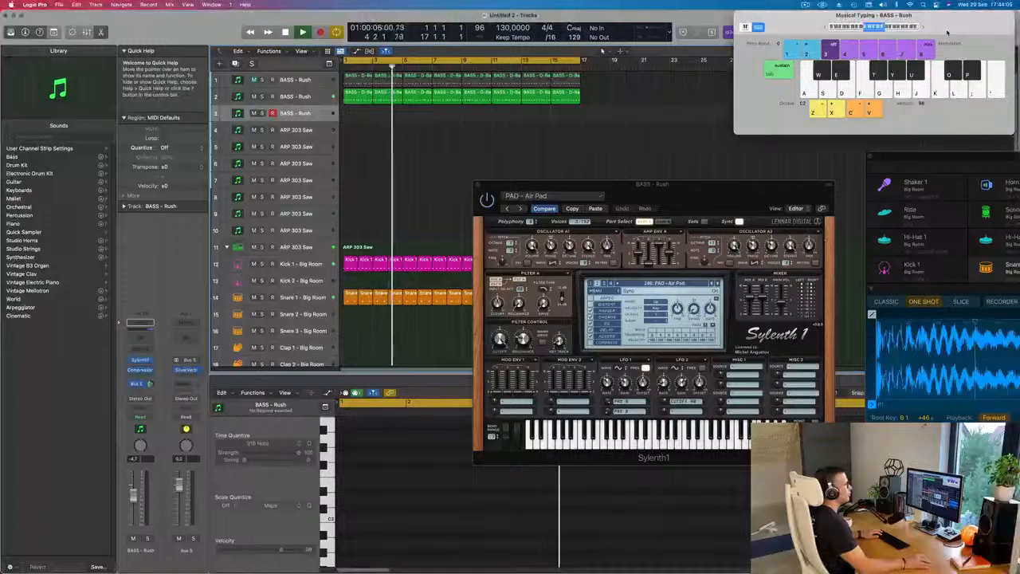
left_click_drag(922, 28, 877, 53)
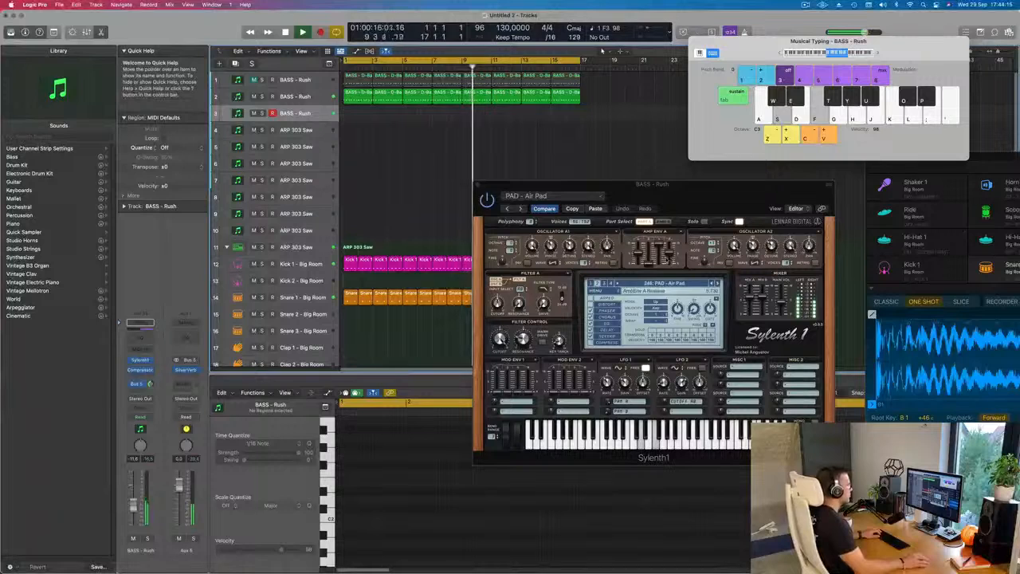
left_click_drag(732, 193, 635, 214)
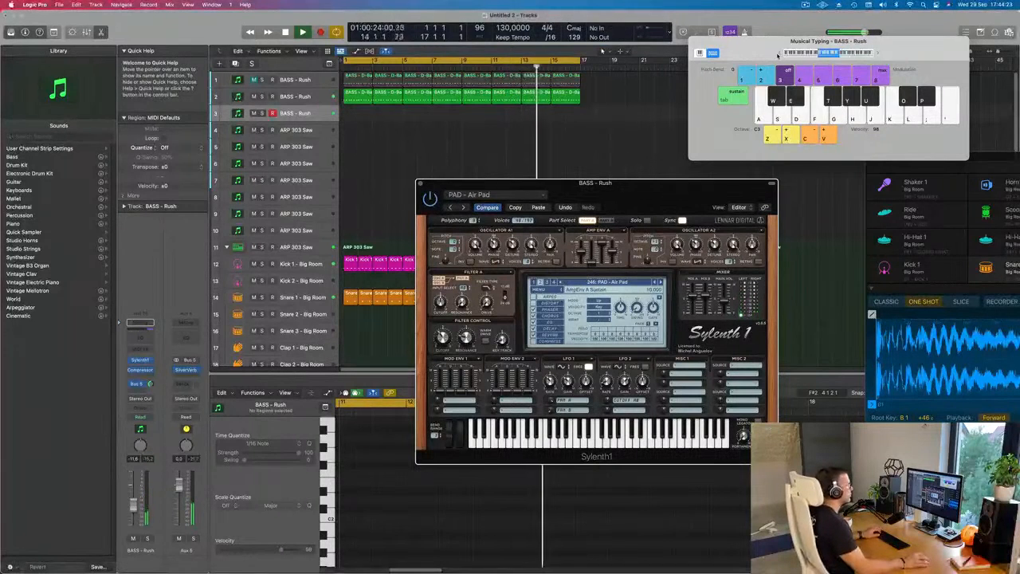
left_click_drag(611, 182, 601, 114)
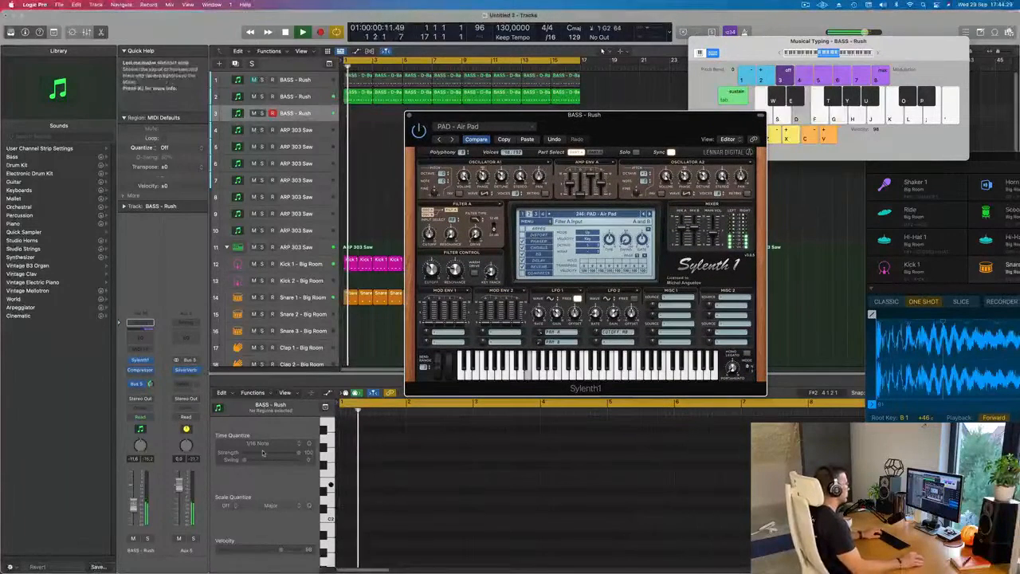
- Advance through the pad presets to 253: PAD - Deeper In Space and lower the third track's volume to -22.5 dB
left_click(649, 214)
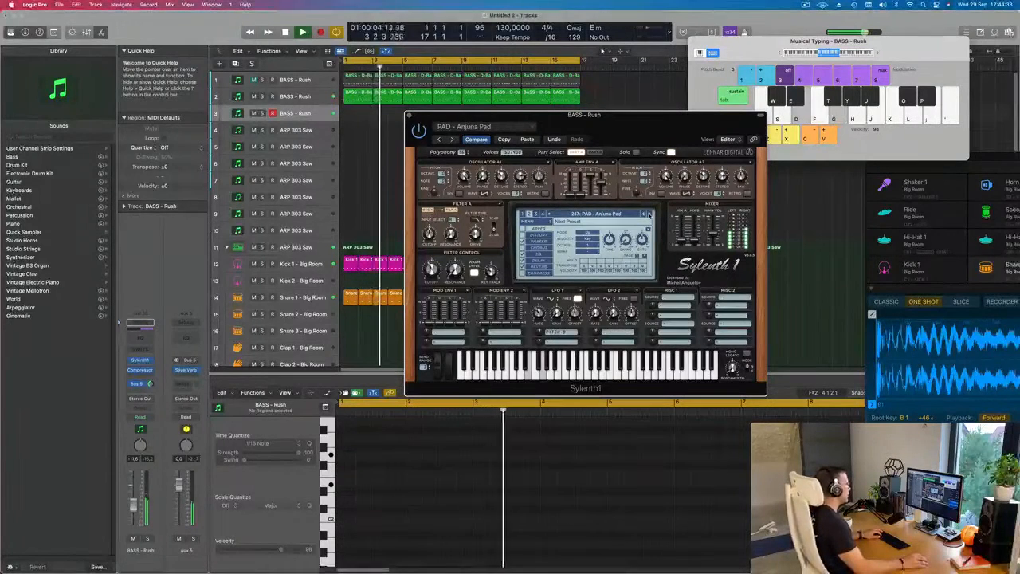
left_click(648, 213)
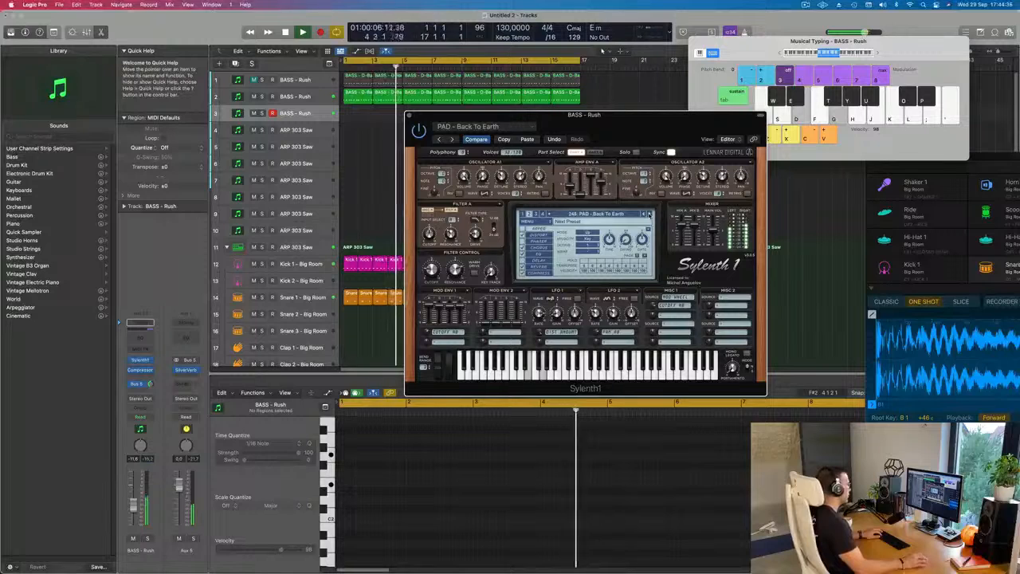
left_click(649, 214)
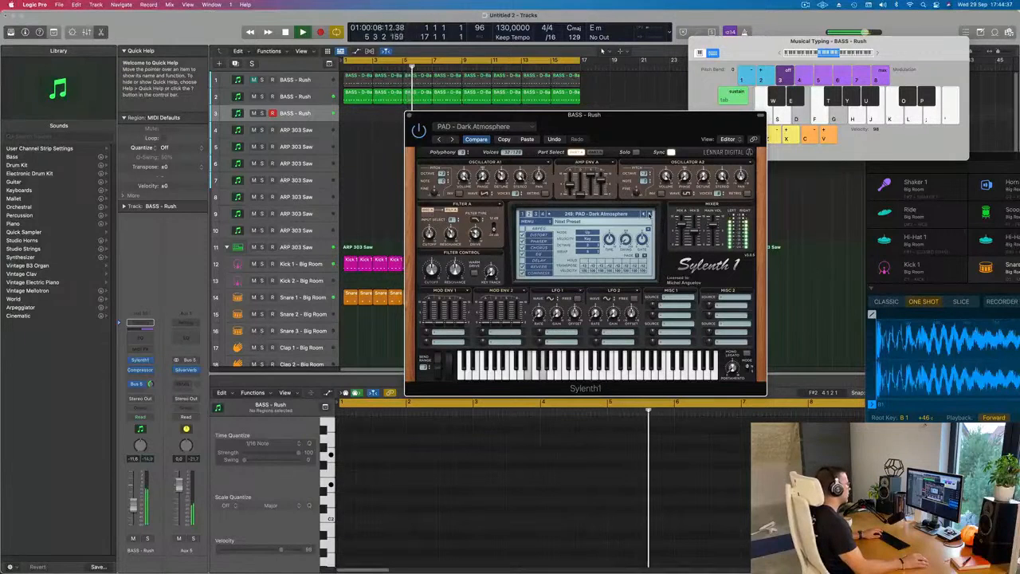
left_click(649, 214)
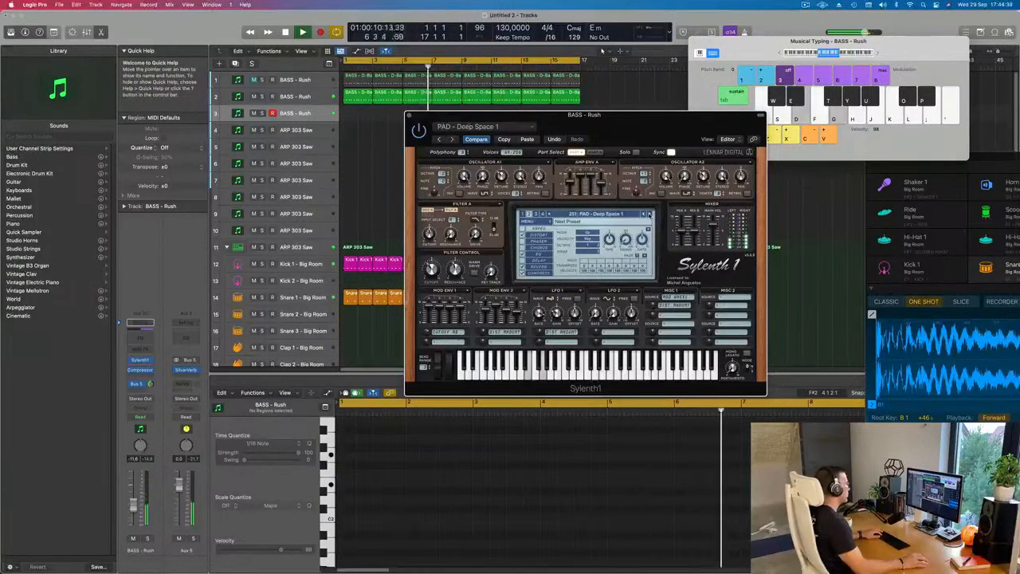
left_click(649, 213)
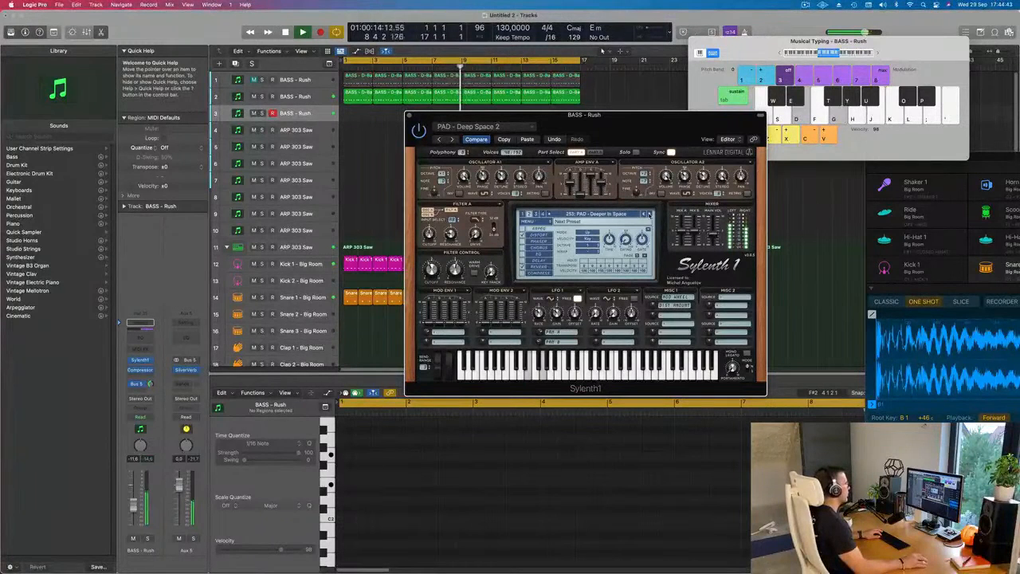
left_click(133, 522)
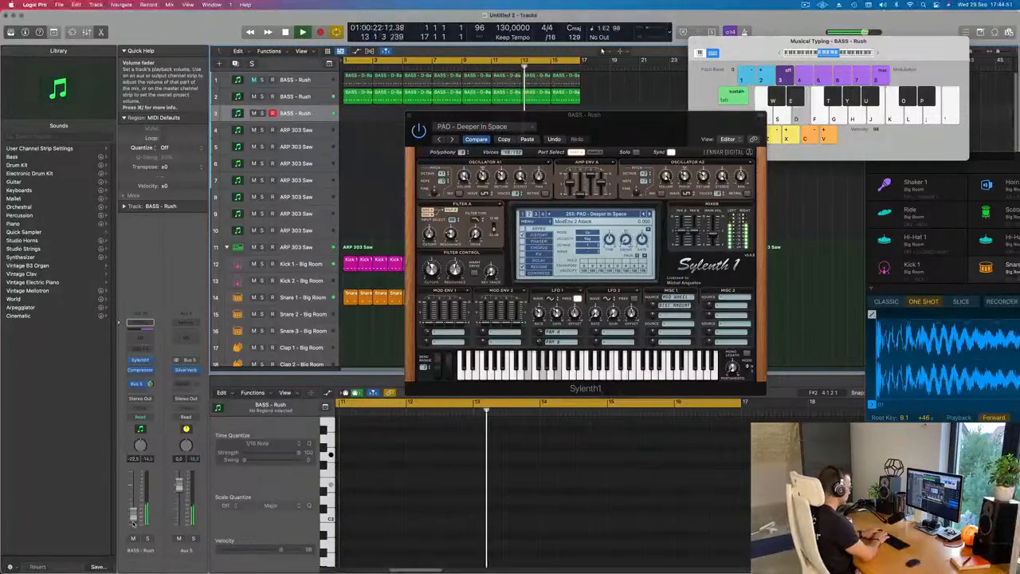
- Record two sustained two-note pad chords on the third track, starting at bars 1 and 3, and stop recording
key("r")
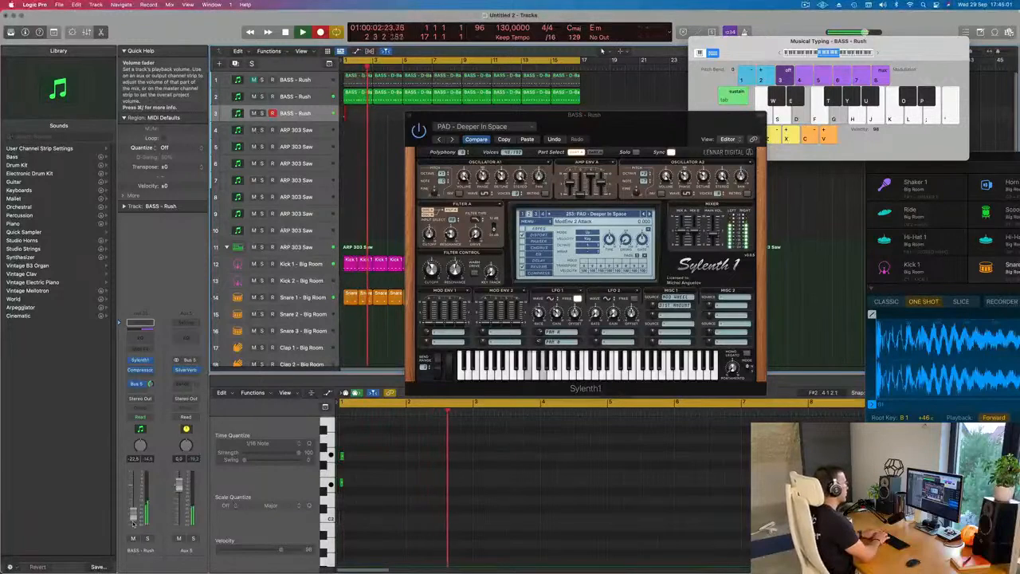
key("g")
key("j")
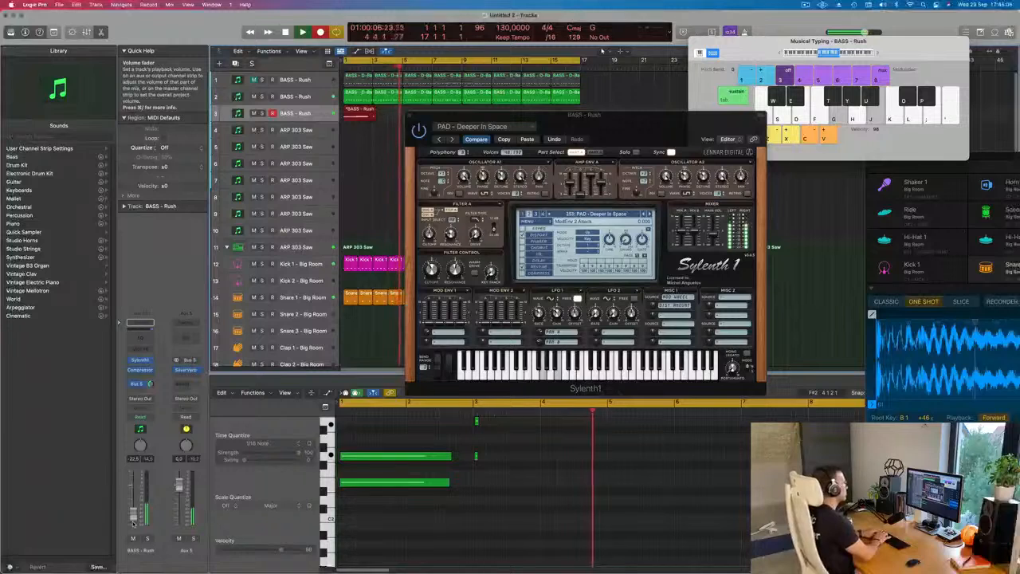
key("space")
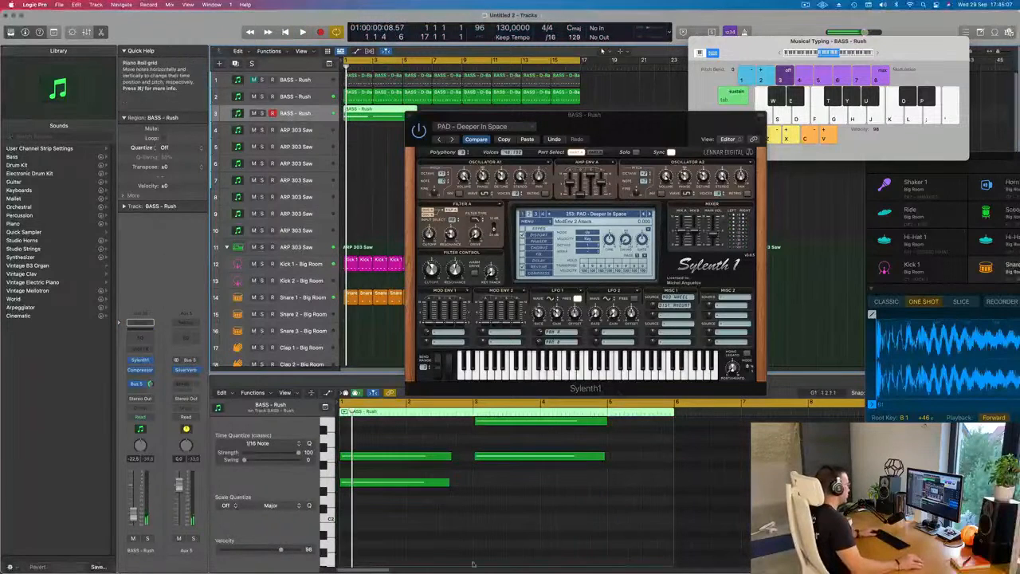
- Lengthen the first recorded pad chord's two notes to bar 3 in the piano roll and play the result
scroll(494, 533, "up", 3)
left_click_drag(445, 472, 471, 511)
key("super+a")
key("space")
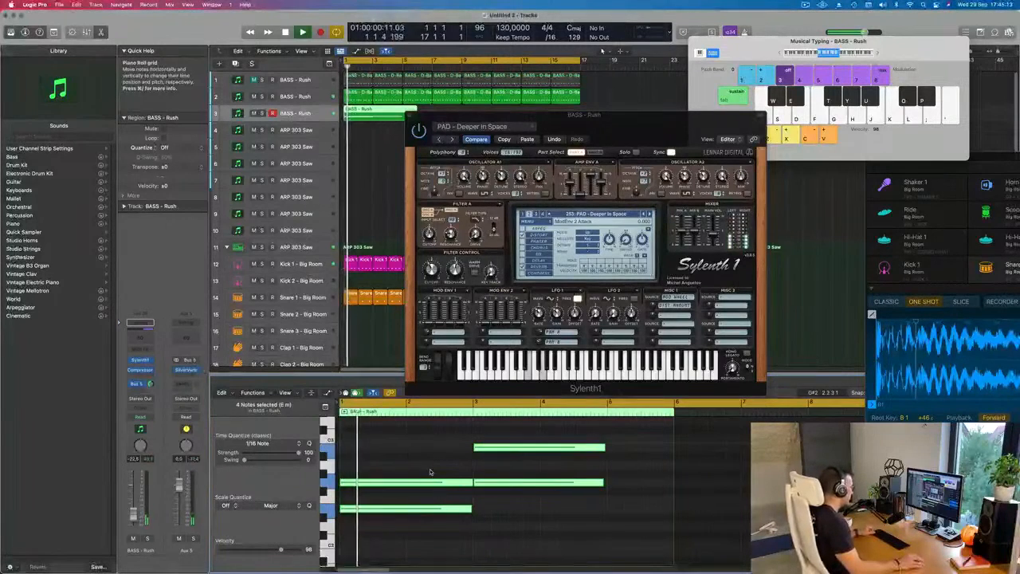
key("super+Left")
left_click(460, 512)
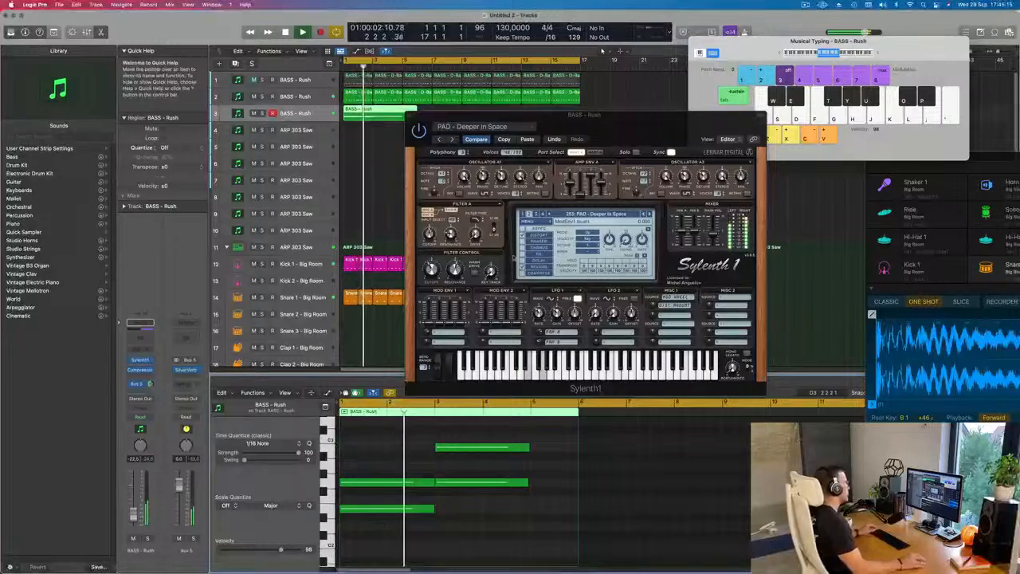
- Split the third track's pad region at bar 5 and delete the leftover part after it
left_click_drag(641, 132, 630, 190)
key("space")
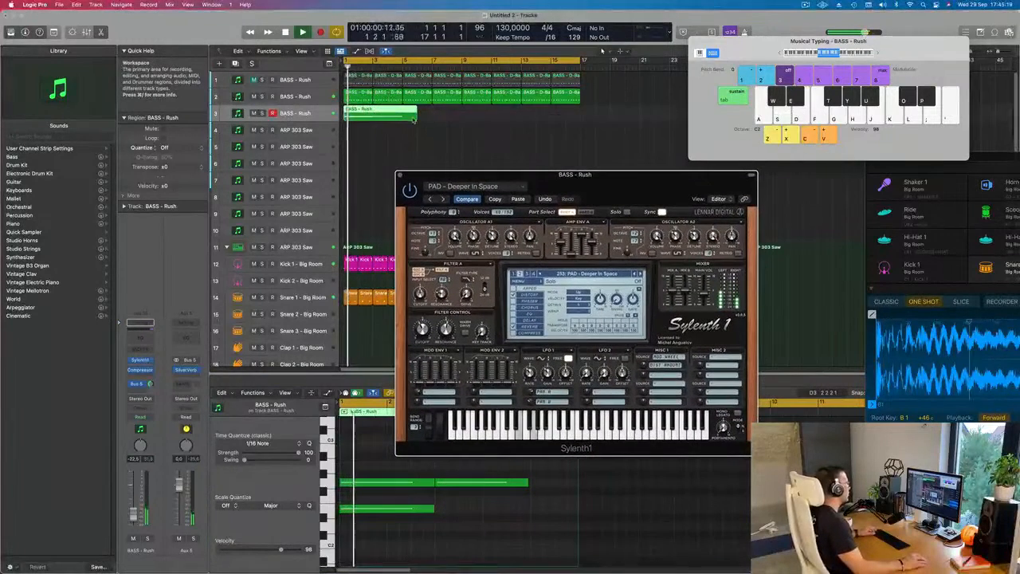
left_click_drag(417, 115, 402, 116)
left_click(412, 117)
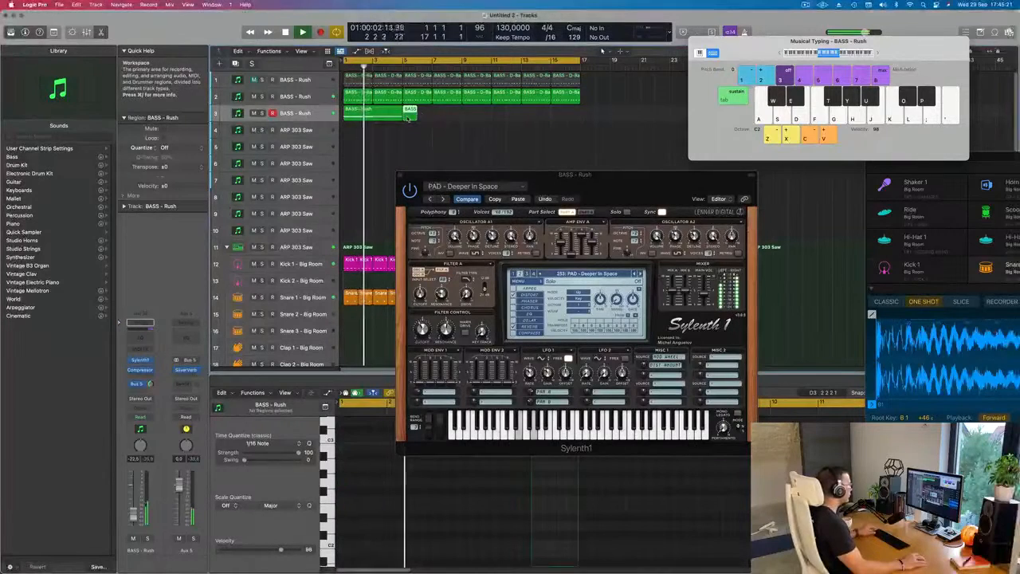
key("Delete")
- Repeat the four-bar pad region three times on the third track so it fills the arrangement to bar 17
left_click(383, 117)
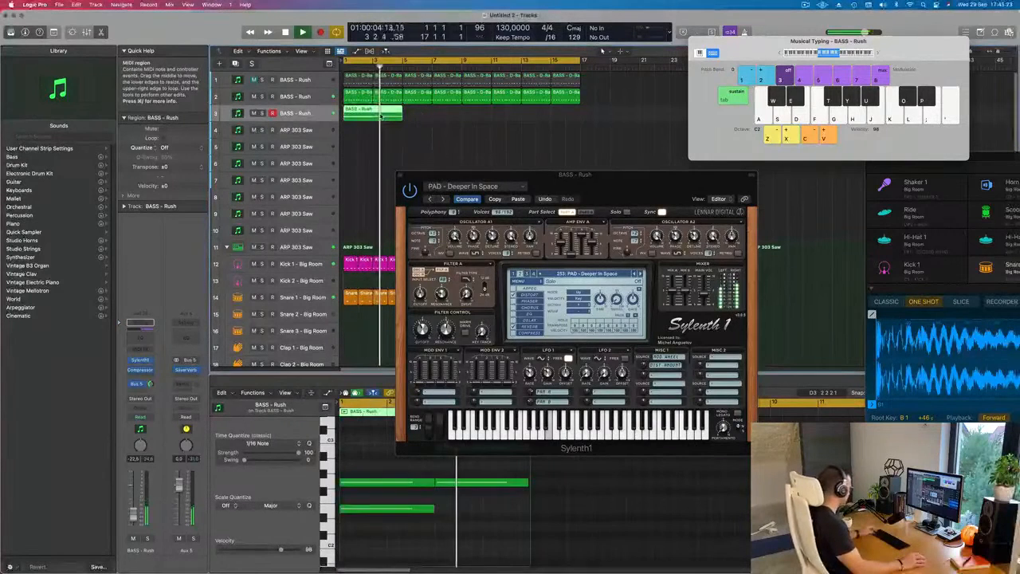
key("super+r")
key("super+r")
key("super+r")
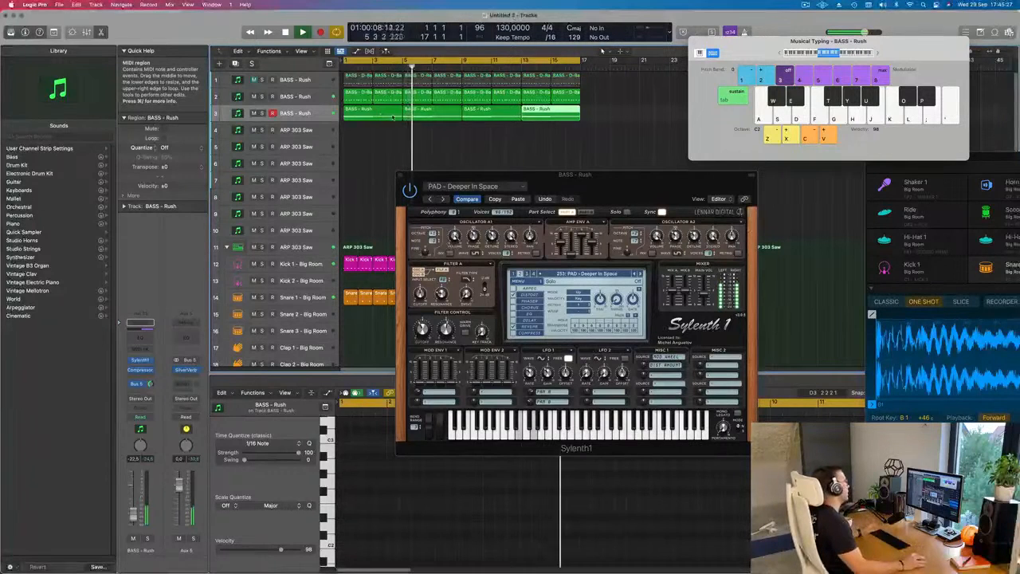
left_click_drag(595, 178, 600, 179)
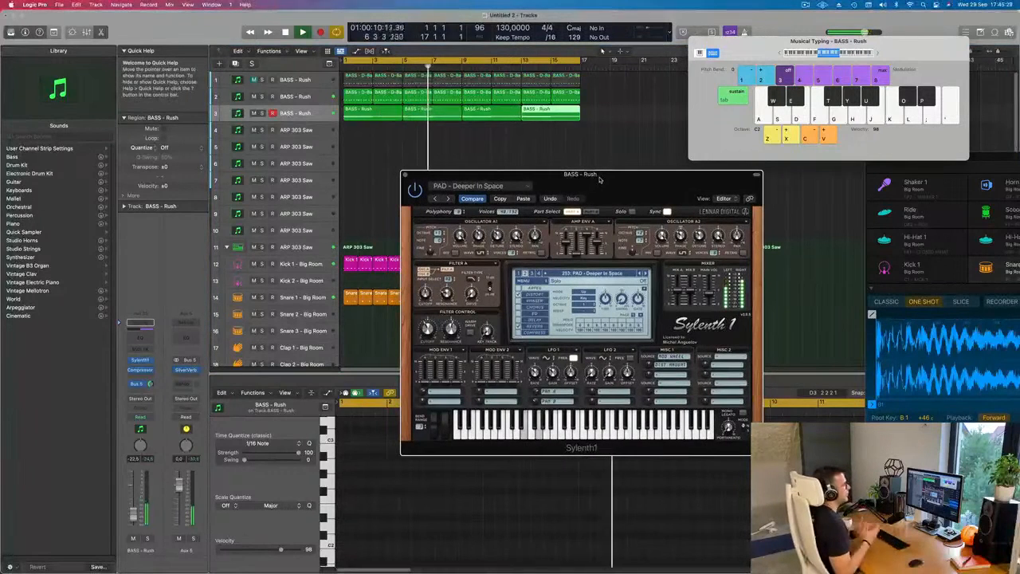
left_click_drag(599, 179, 595, 180)
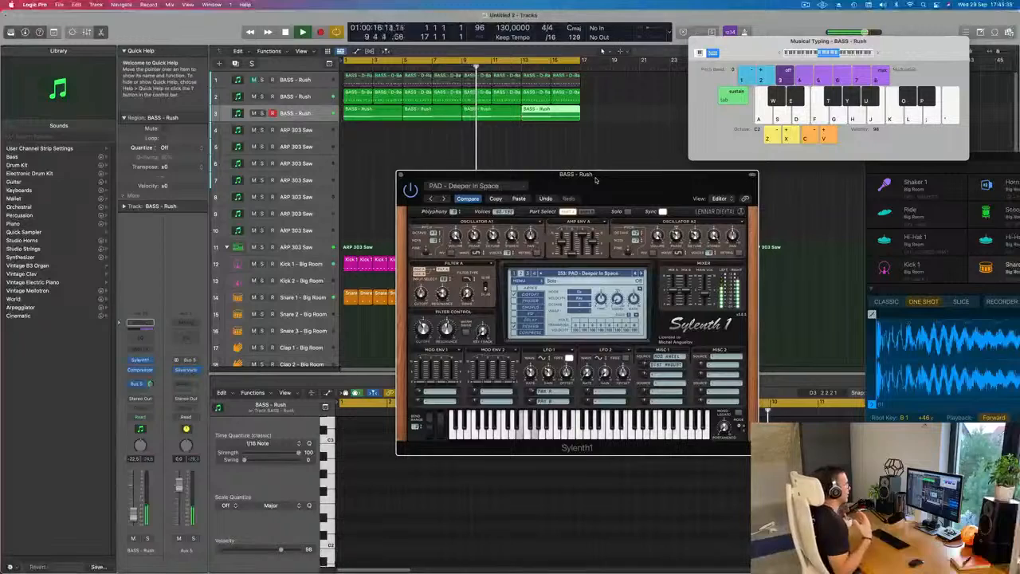
left_click_drag(595, 180, 663, 163)
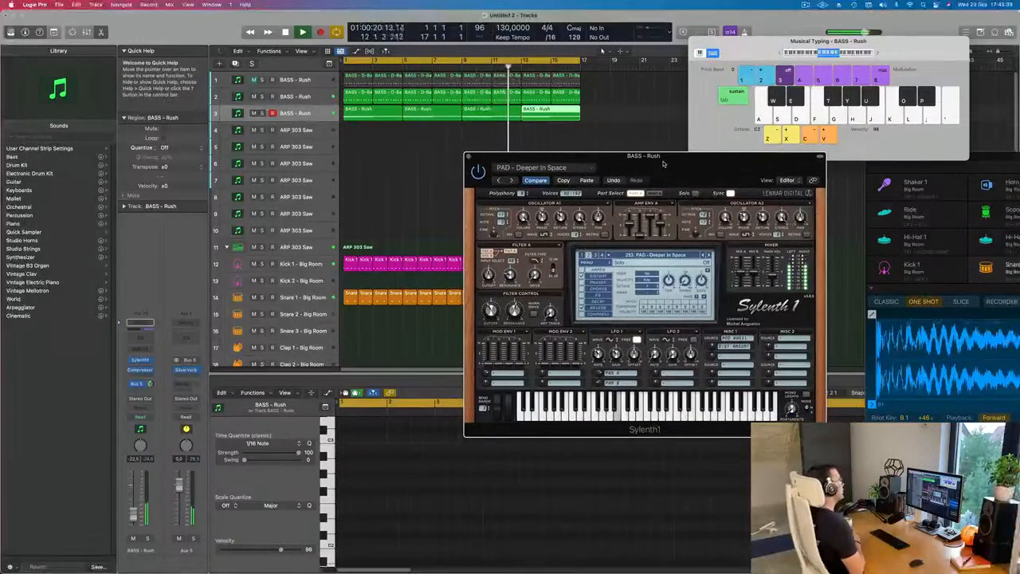
left_click_drag(663, 163, 560, 153)
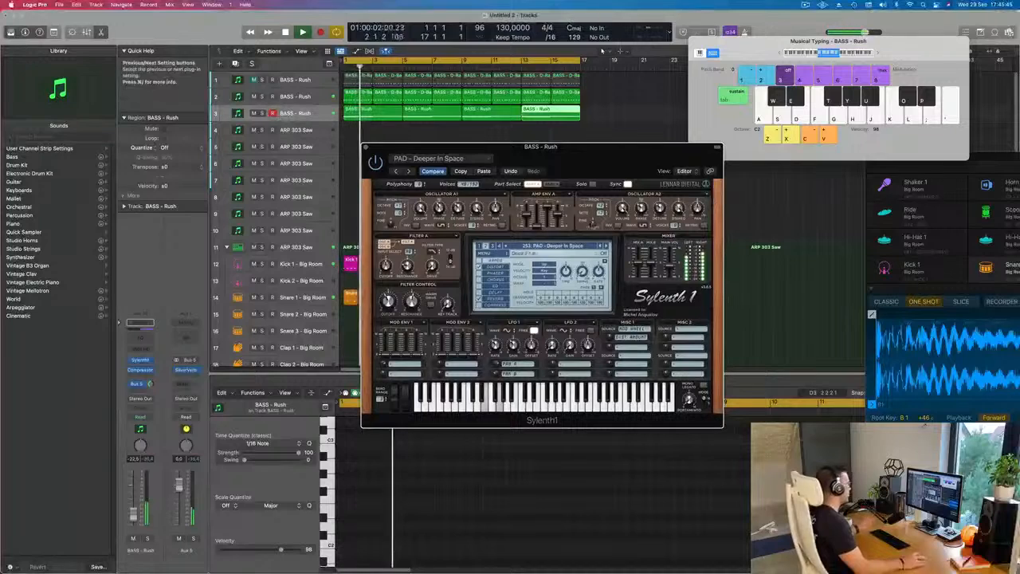
- Audition further pad presets on the third track against playback, browse the preset list, and settle on 263: PAD - Rain
left_click(606, 246)
key("space")
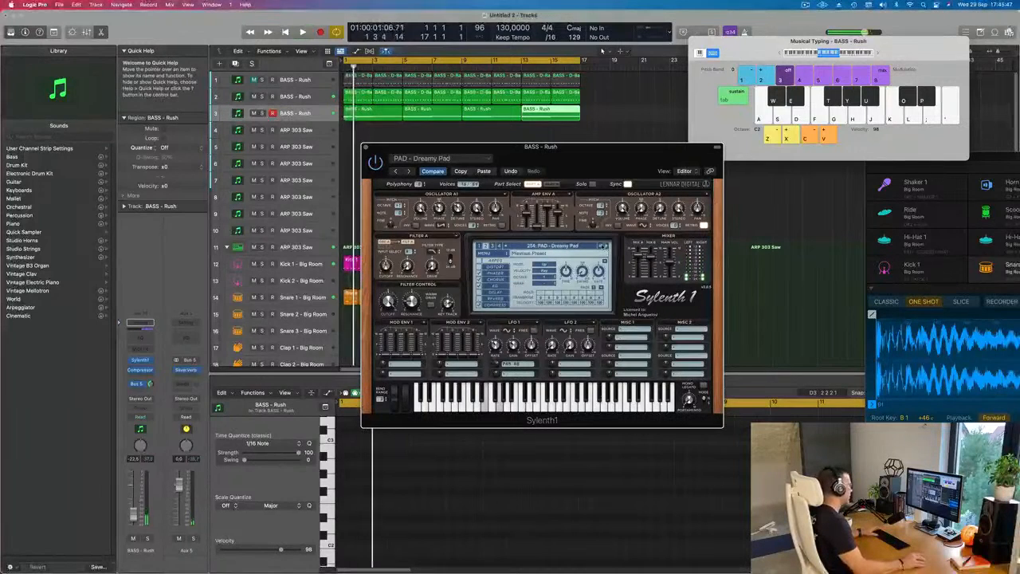
left_click(605, 246)
key("space")
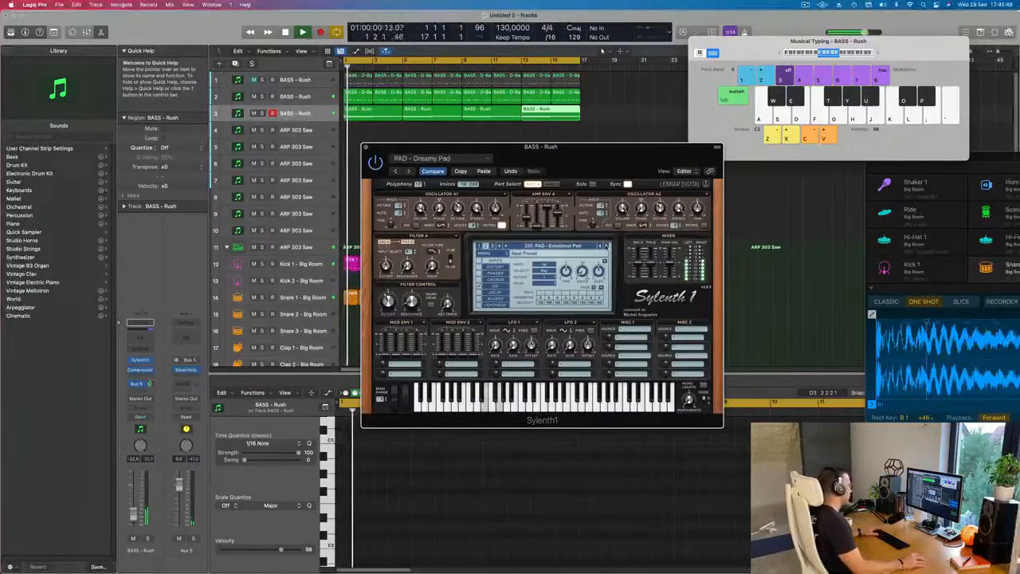
left_click(605, 247)
key("space")
key("space")
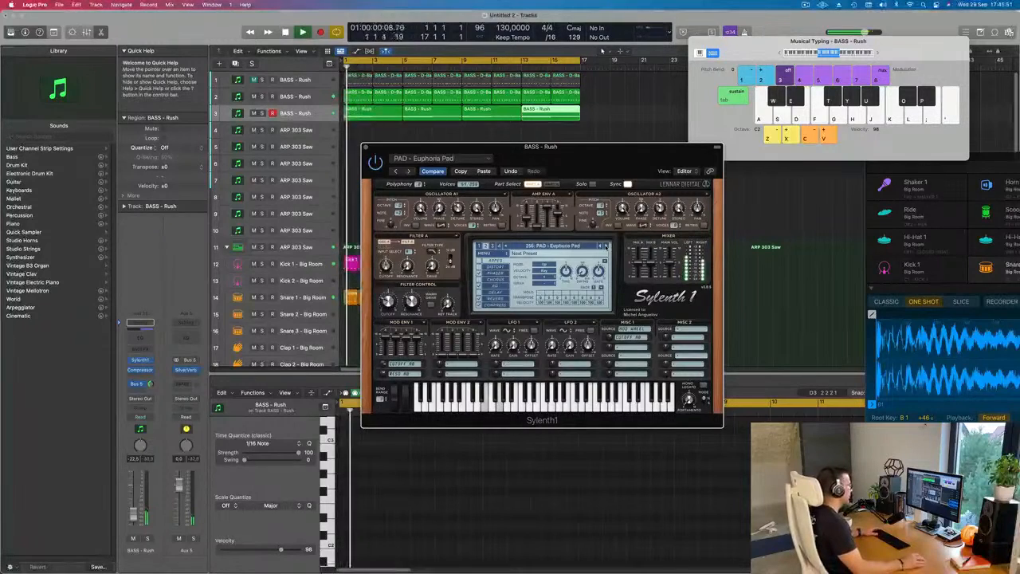
left_click(606, 246)
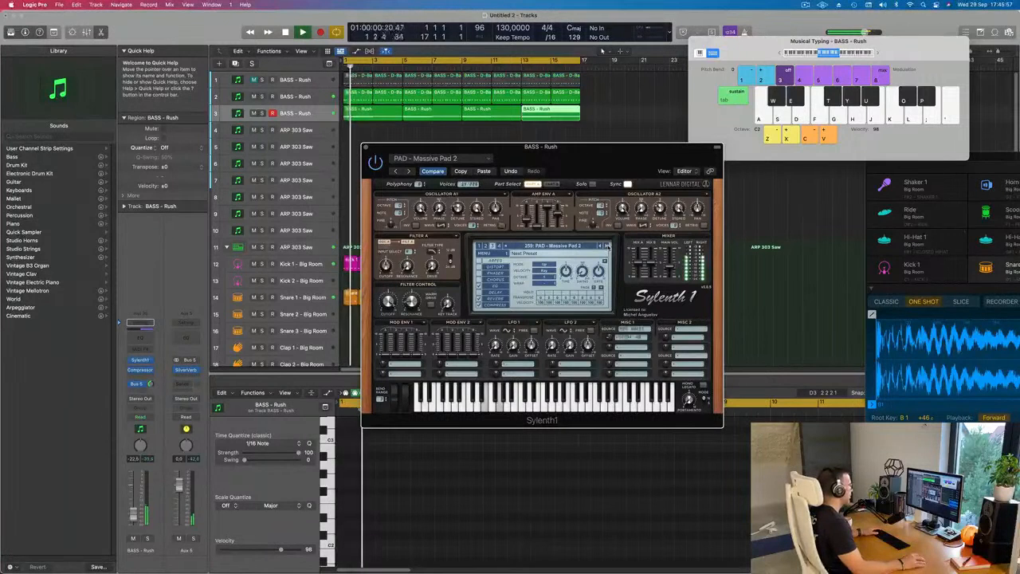
left_click(605, 246)
left_click(605, 246)
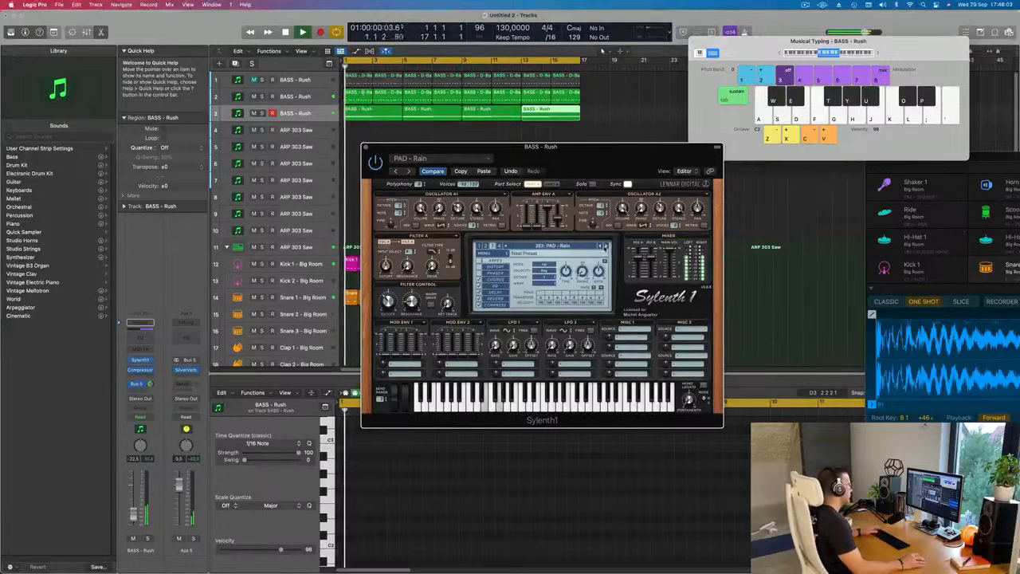
left_click(580, 246)
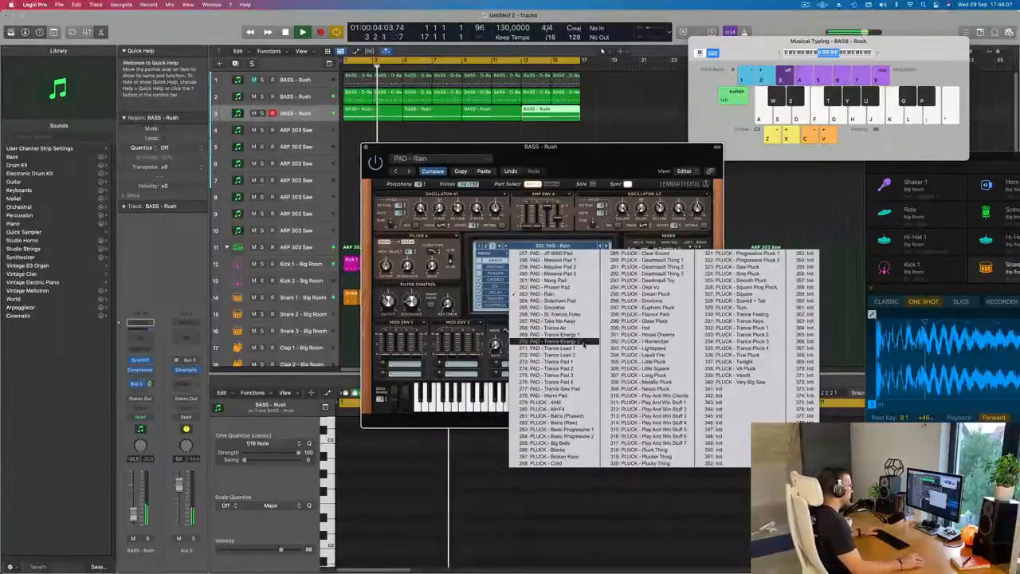
left_click(569, 396)
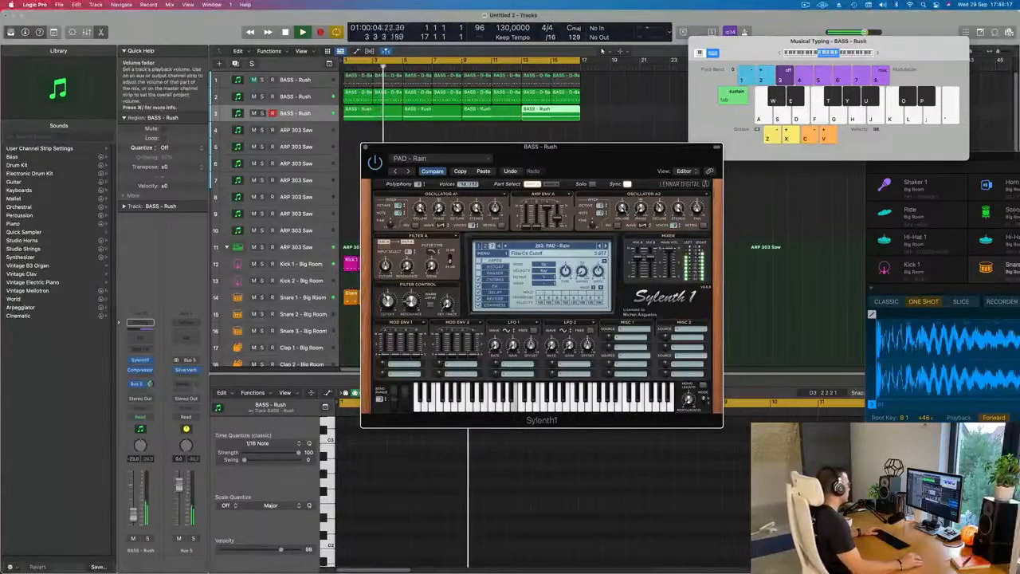
- Lower the third track's volume to -23.0 dB and add a Channel EQ with a 12 dB/Oct low cut at 146 Hz
left_click(132, 457)
left_click(140, 323)
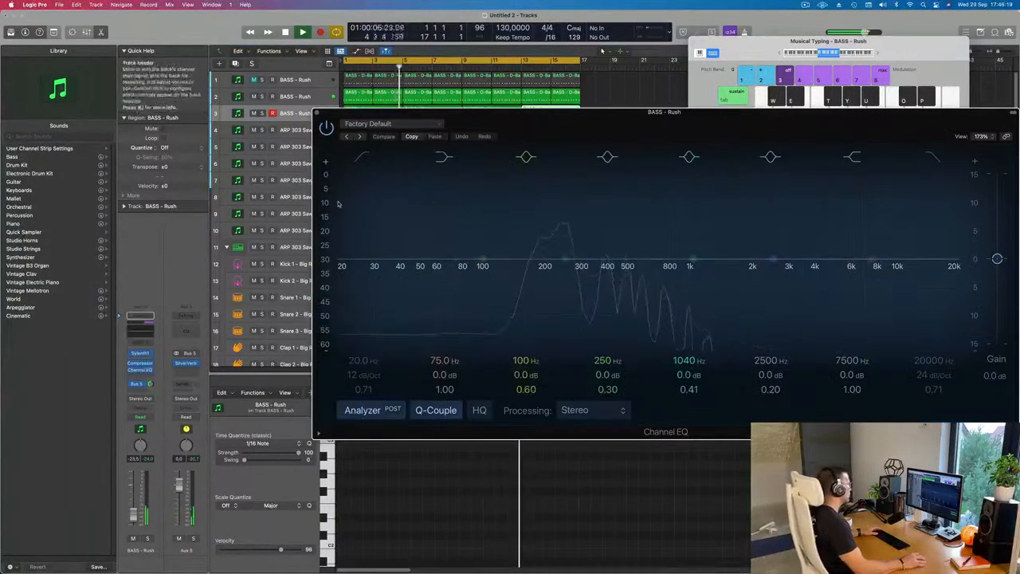
left_click(359, 161)
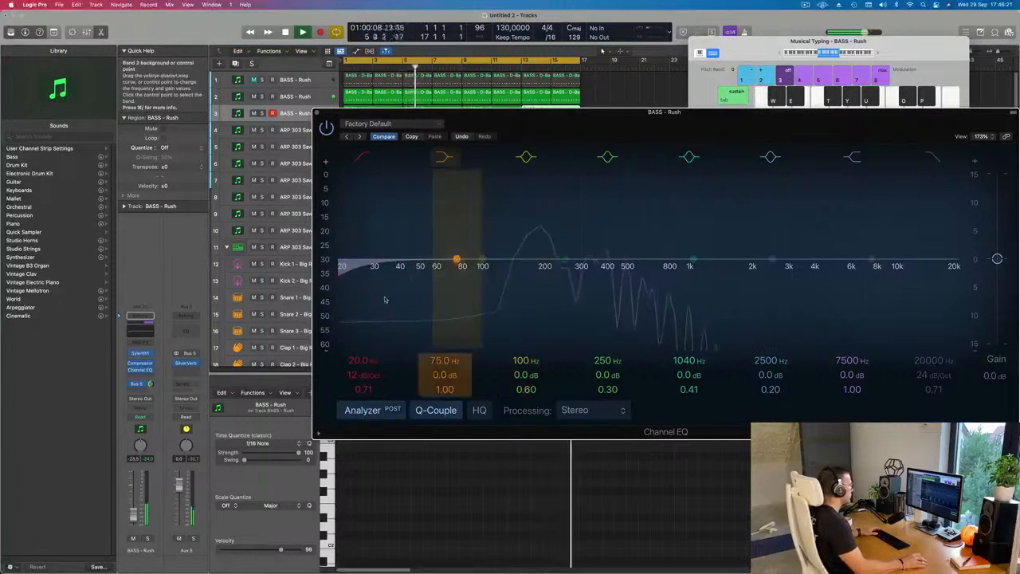
mouse_move(351, 271)
left_mouse_down()
mouse_move(501, 259)
mouse_move(517, 273)
left_mouse_up()
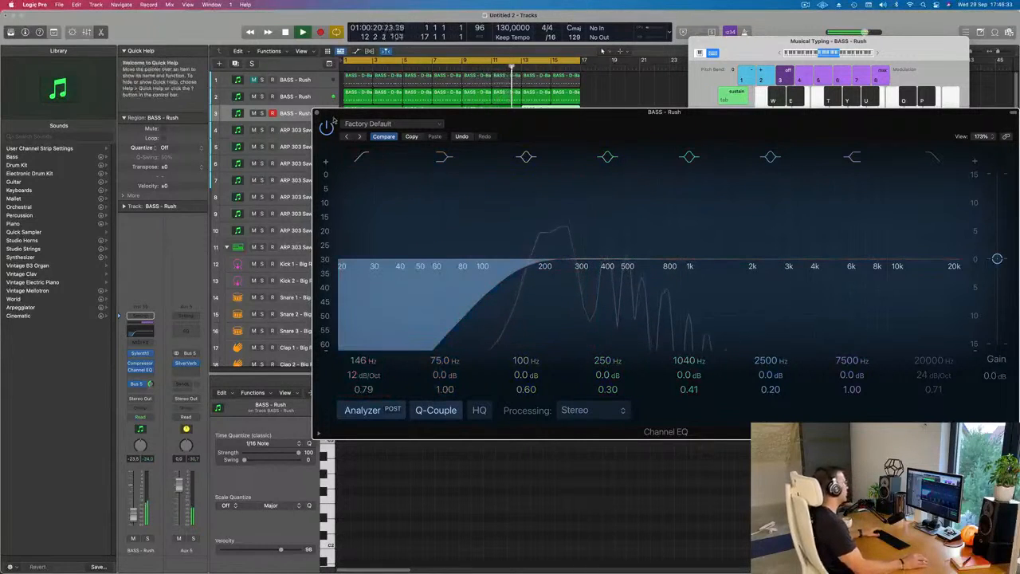
left_click(317, 114)
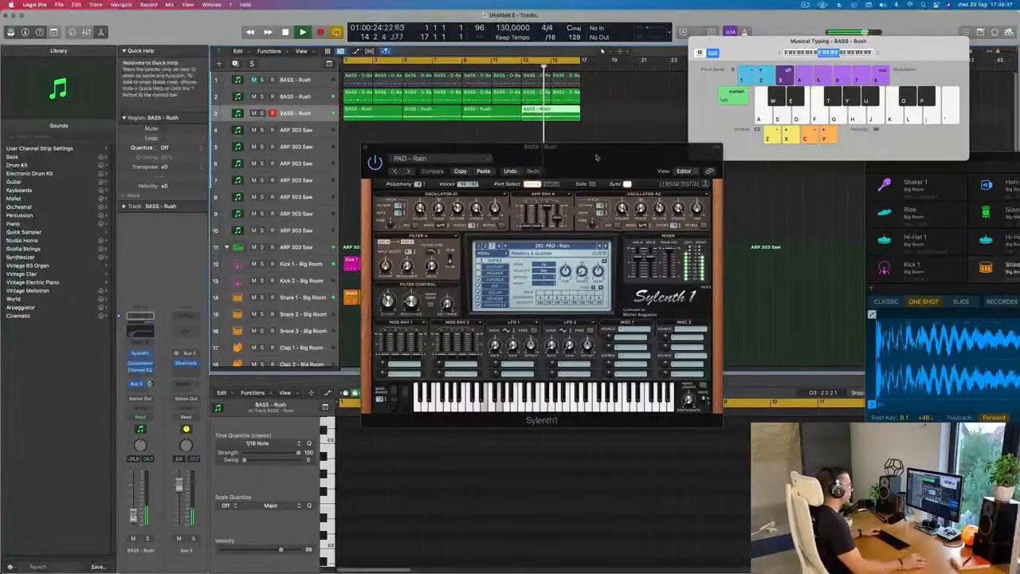
- Close the pad track's synth window and open the ARP 303 Saw synth on the fourth track
left_click_drag(594, 160, 633, 188)
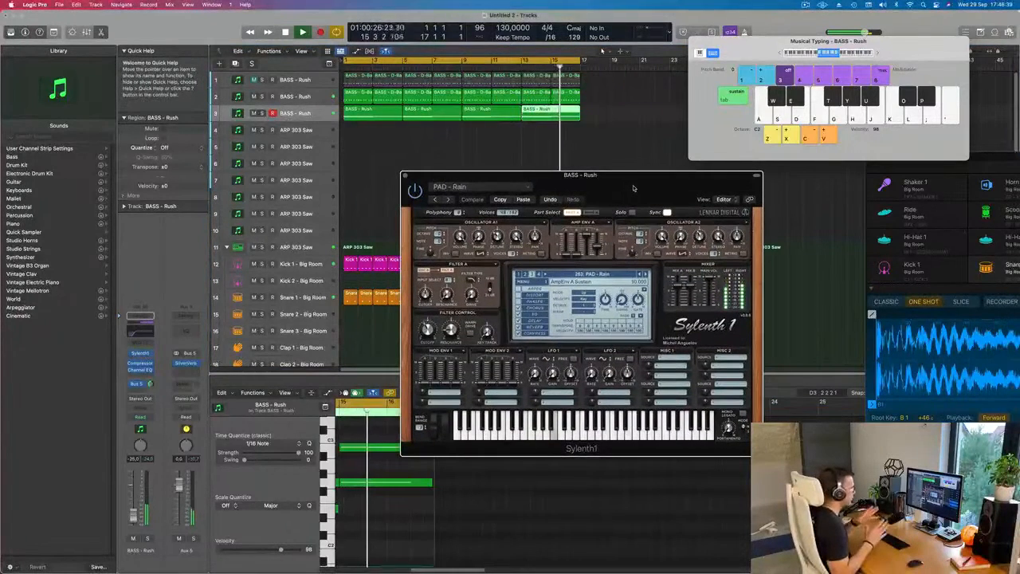
left_click_drag(634, 188, 691, 183)
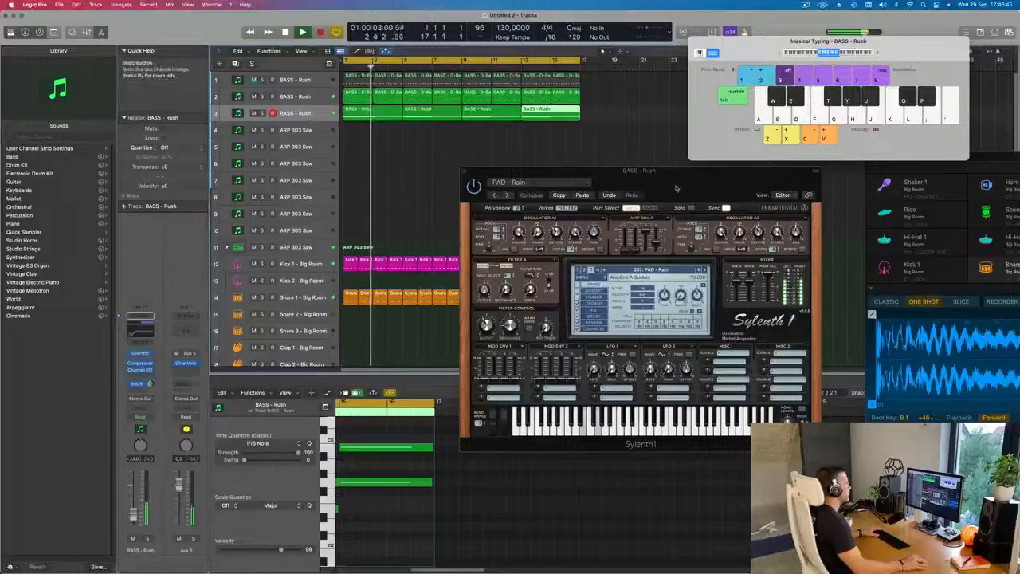
left_click_drag(462, 175, 390, 214)
key("super+w")
left_click(303, 129)
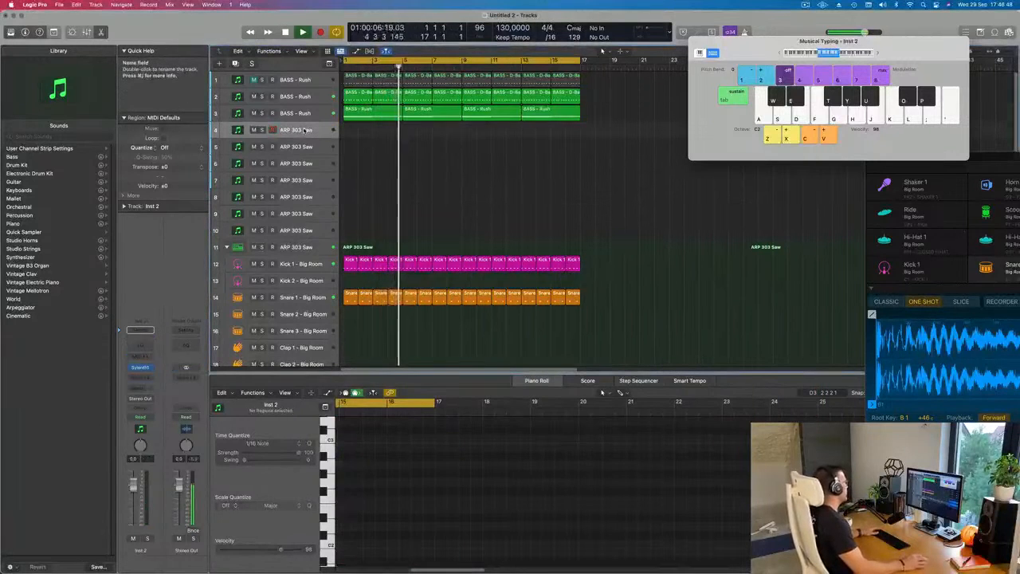
left_click(140, 367)
left_click_drag(494, 113, 634, 154)
- Duplicate the third track with its plug-in settings and enlarge the new fourth track's height
left_click(313, 113)
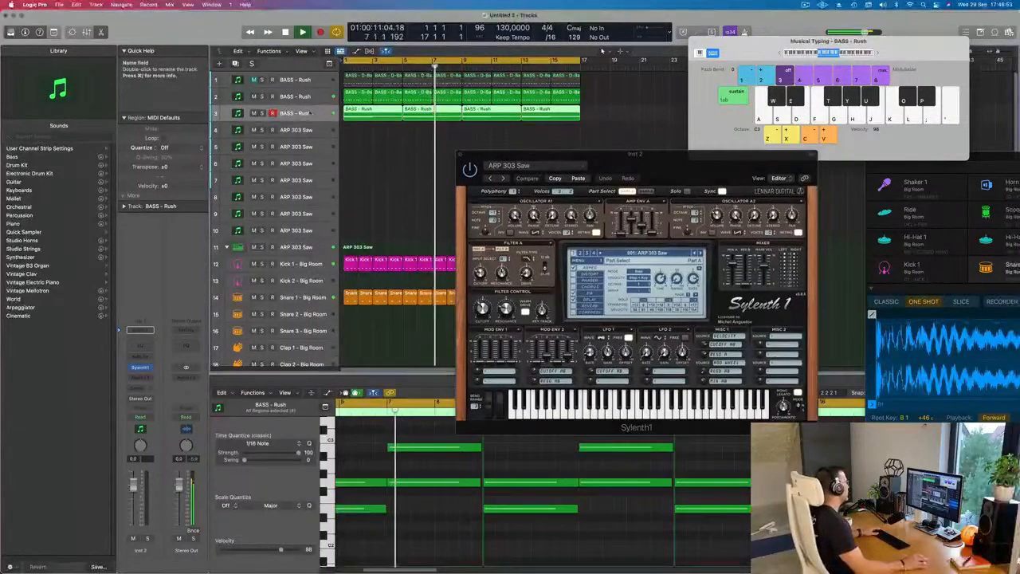
key("super+d")
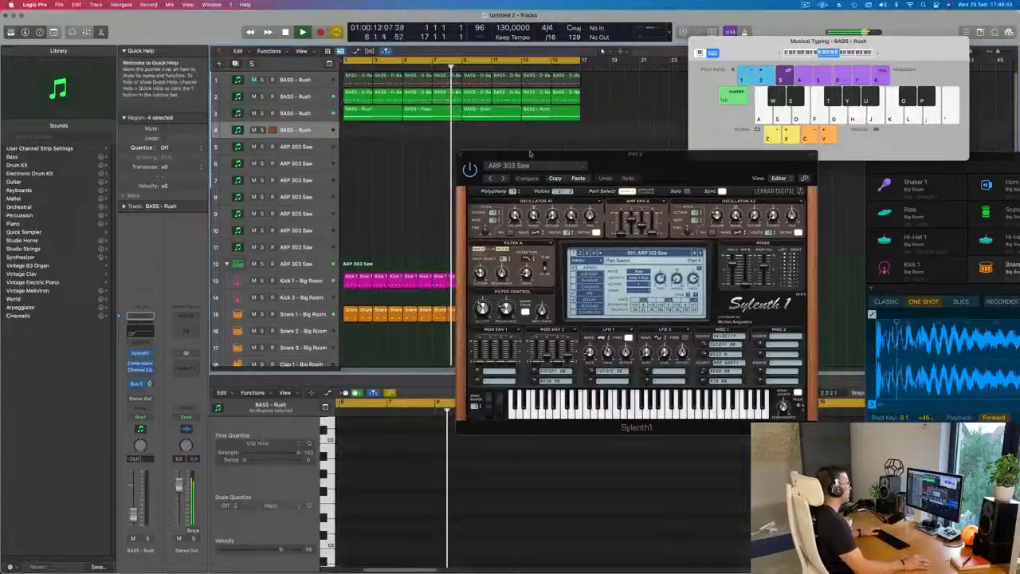
left_click_drag(310, 141, 316, 188)
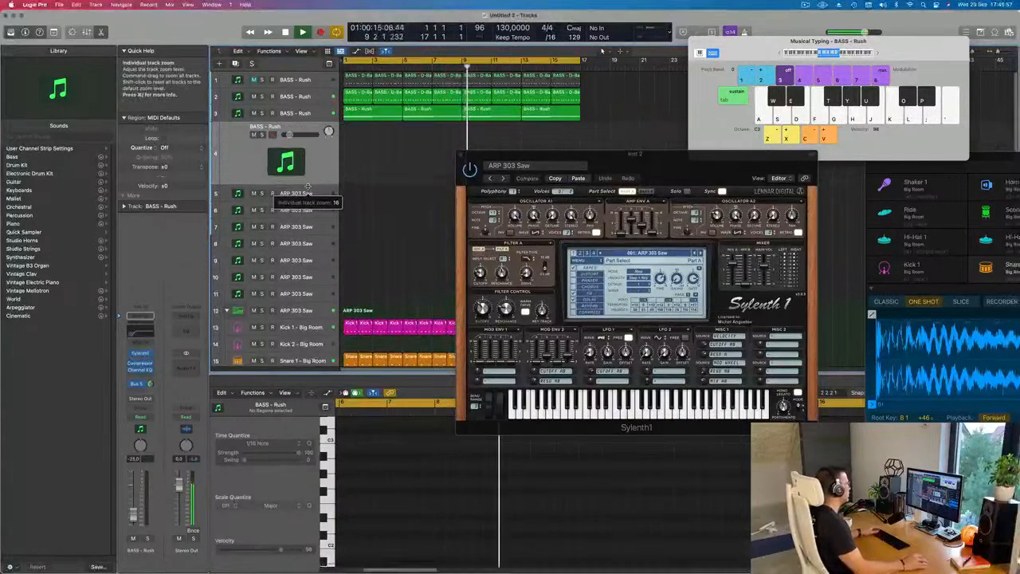
- Open the new fourth track's Sylenth1 and load preset 279: PLUCK - 4AM
left_click(140, 354)
left_click_drag(556, 133, 599, 198)
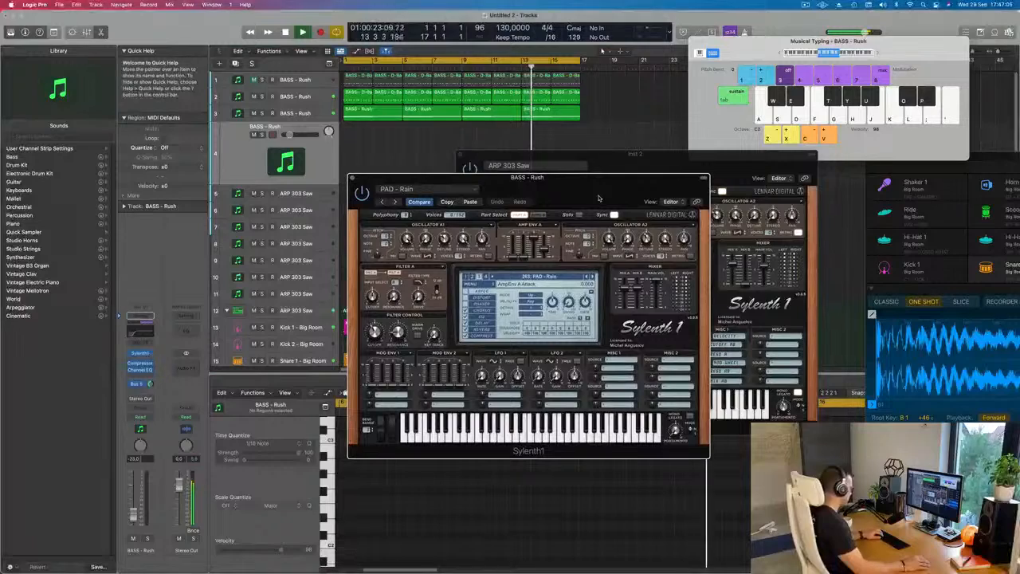
left_click_drag(599, 198, 548, 184)
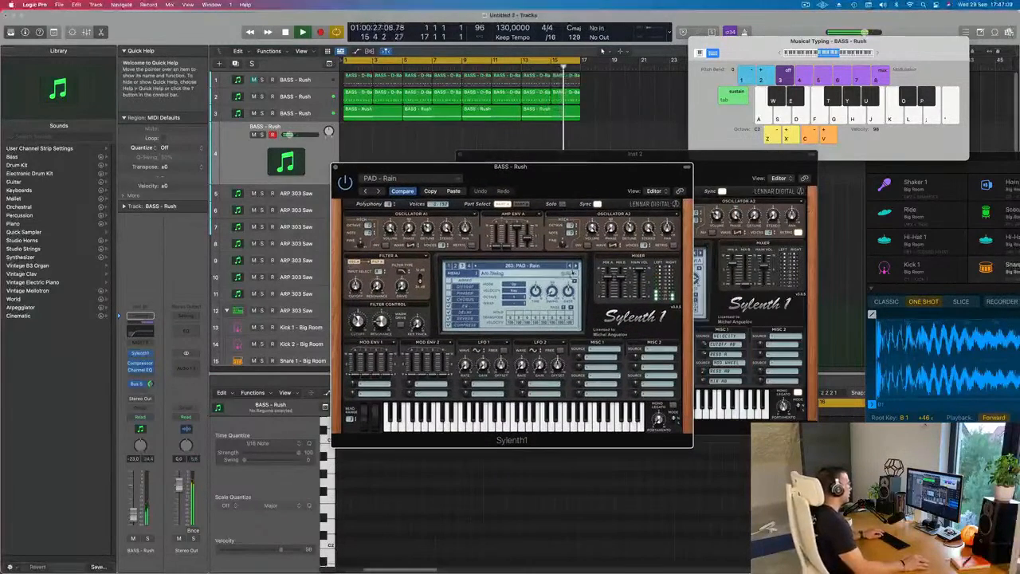
left_click(548, 266)
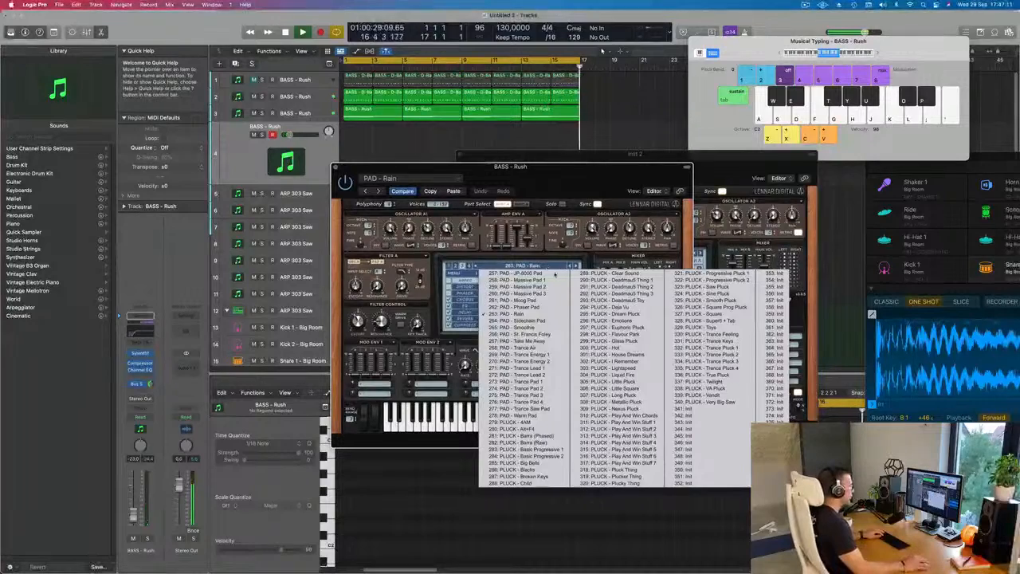
left_click(518, 422)
left_click_drag(553, 179, 577, 180)
- Audition the 4AM pluck with single notes over playback and raise the fourth track's volume to -12.2 dB
key("f")
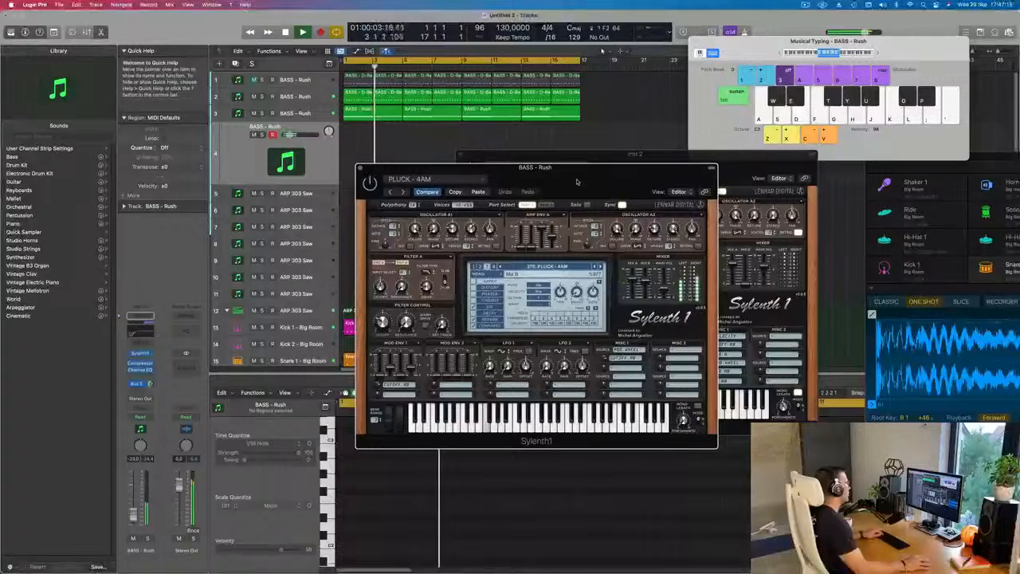
key("f")
key("s")
key("f")
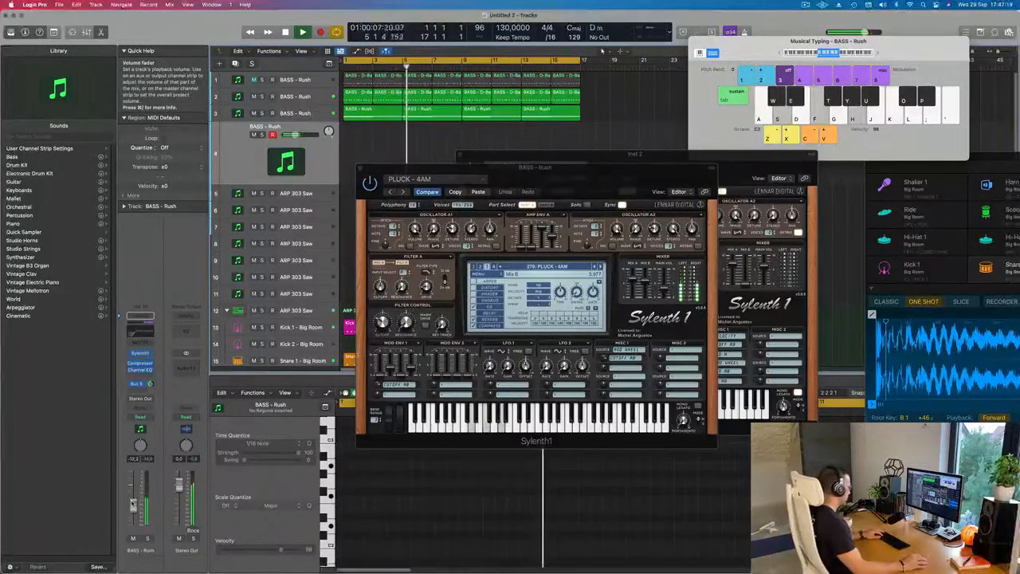
key("a")
key("a")
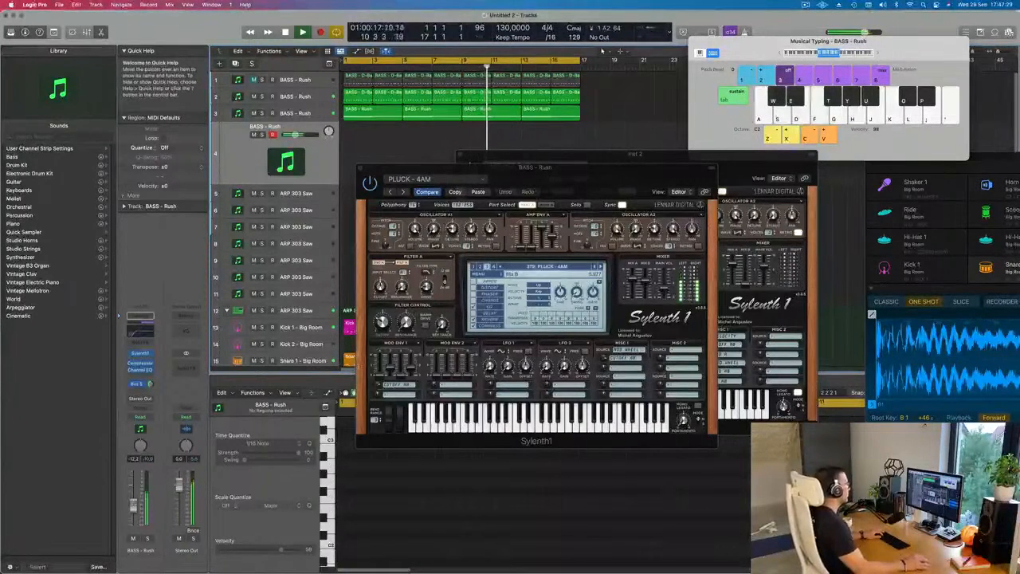
left_click_drag(563, 195, 693, 225)
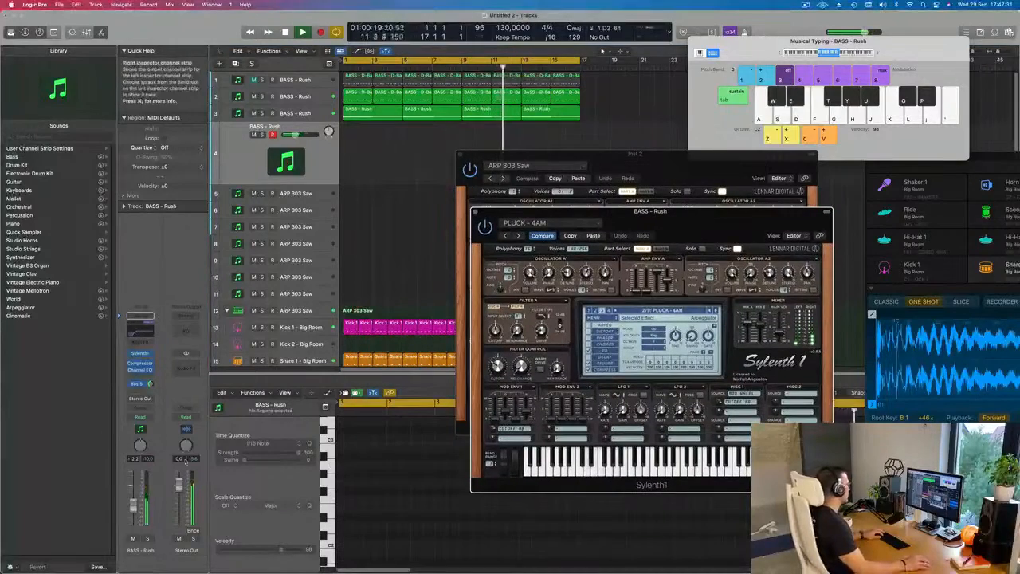
- Raise the fourth track's volume and audition the next presets, PLUCK - Alt+F4 through Barra (Raw), lowering the volume to about -14 dB
left_click(134, 524)
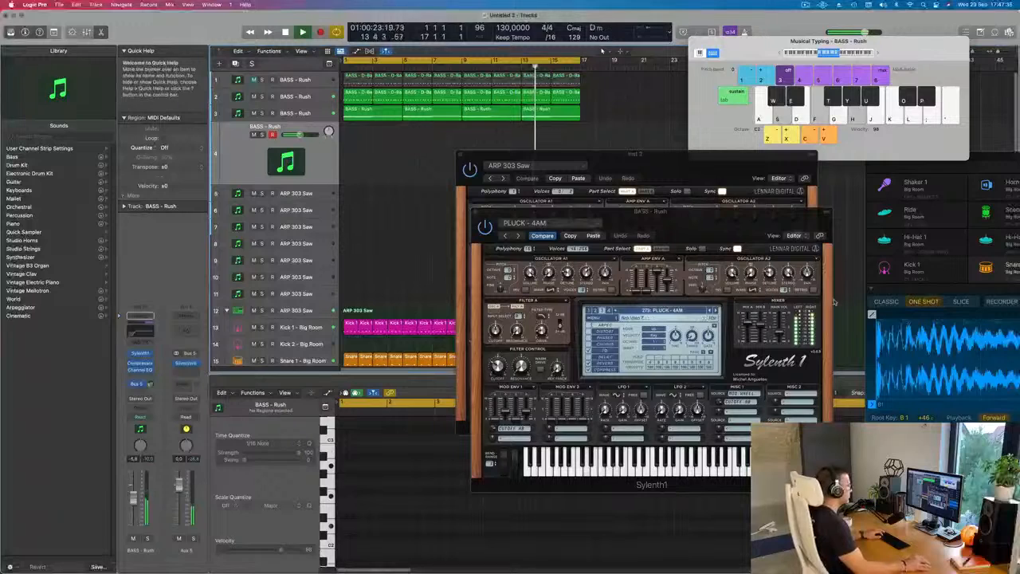
key("]")
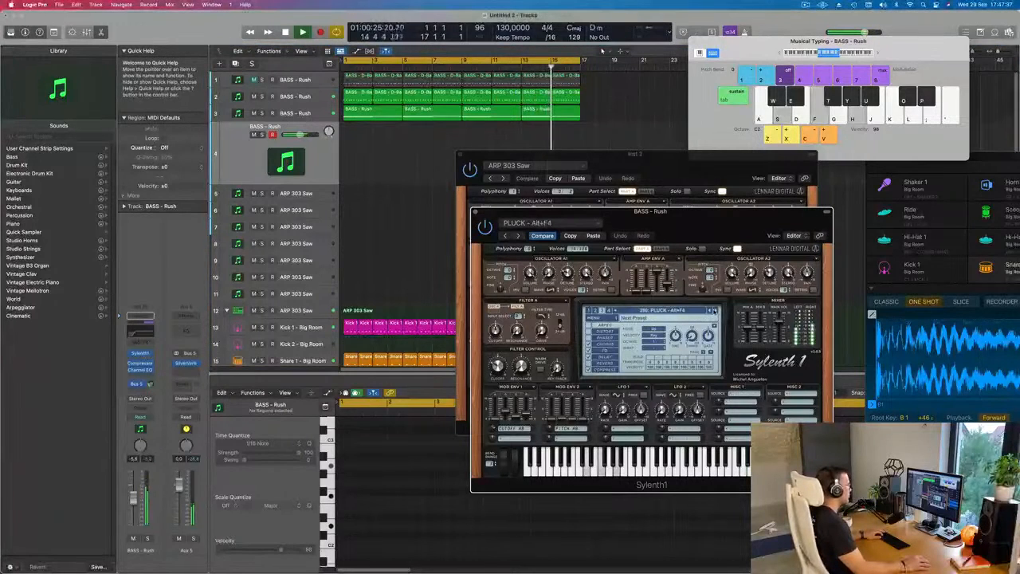
key("]")
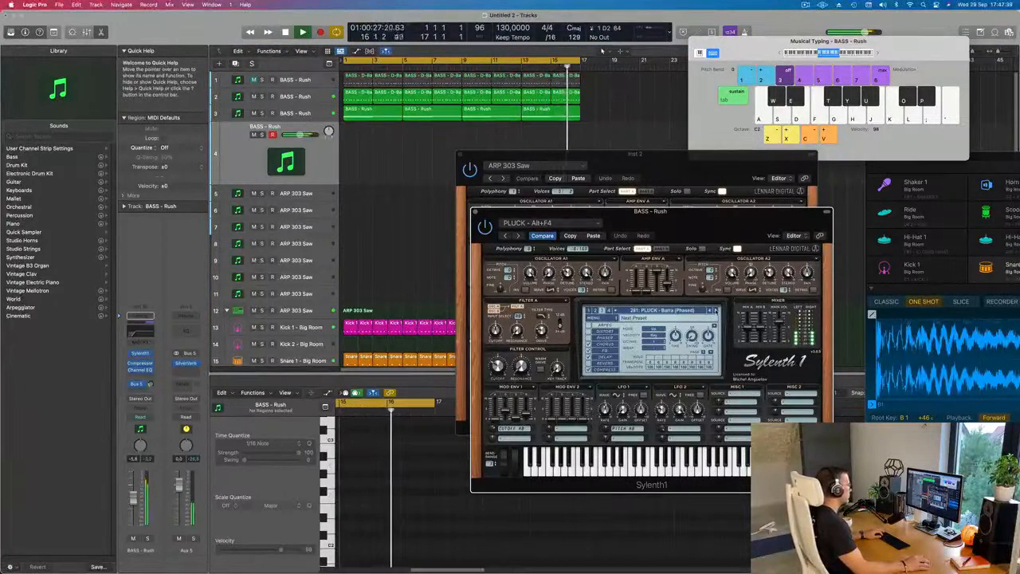
left_click_drag(133, 498, 134, 508)
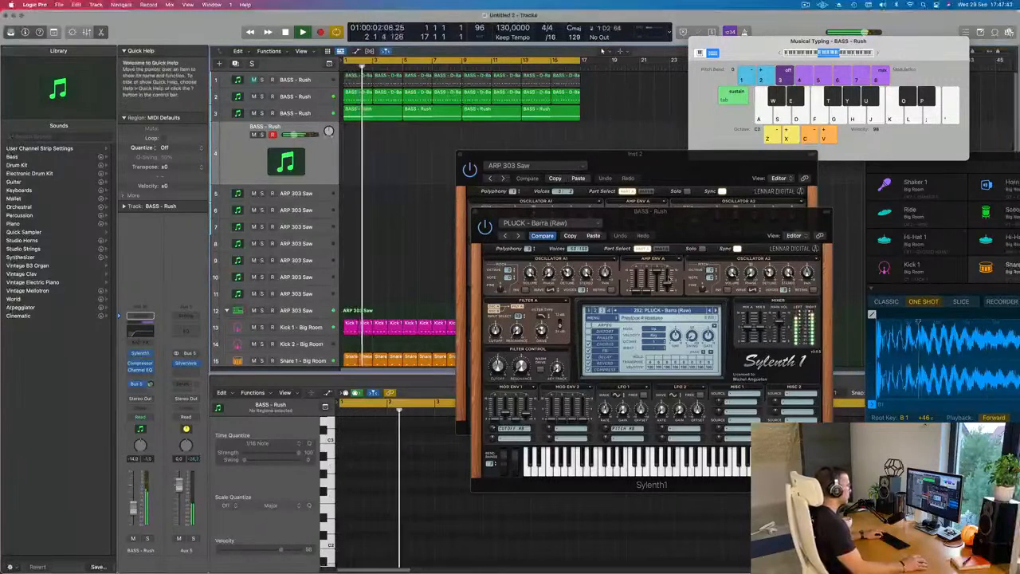
- Audition the following Sylenth1 pluck presets one by one over playback, from 283: PLUCK - Basic Progressive 1 to 305: PLUCK - Little Pluck
left_click(714, 310)
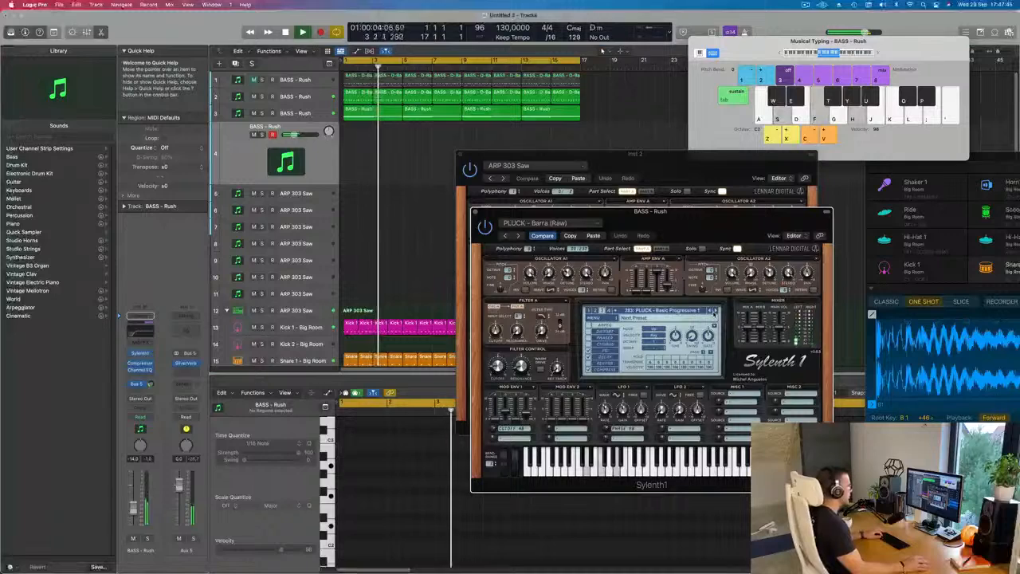
left_click(715, 311)
left_click(715, 312)
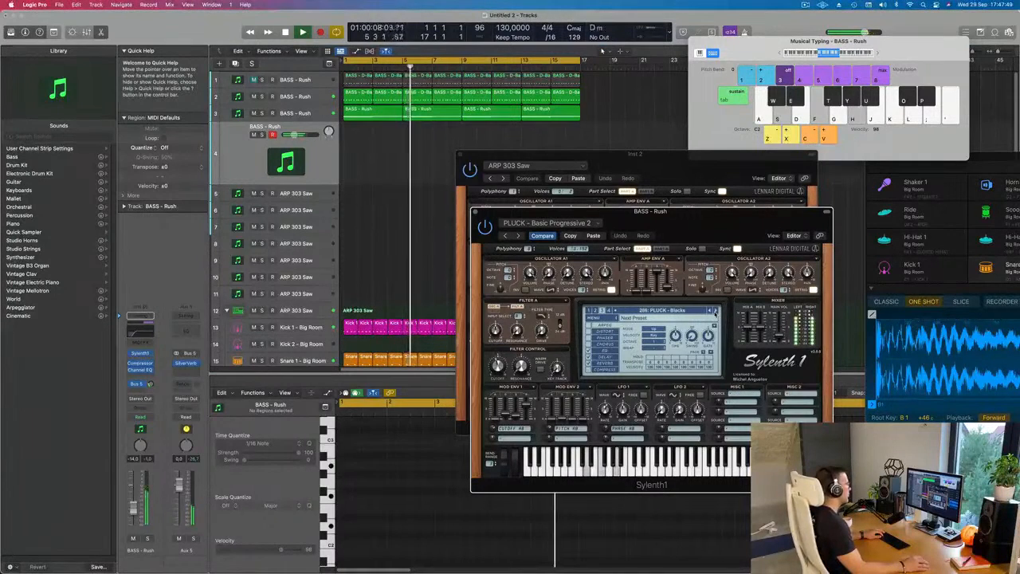
left_click(715, 312)
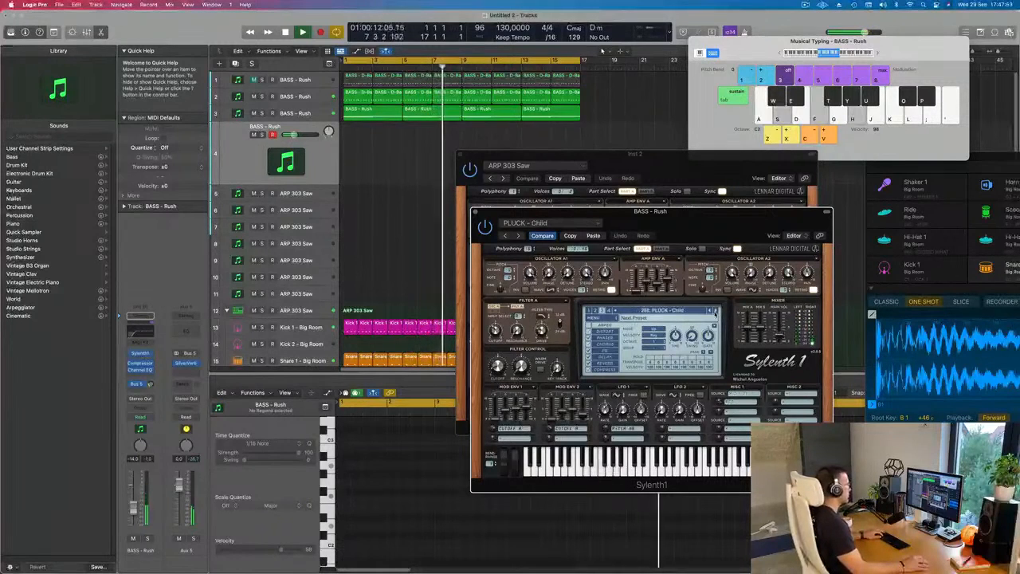
left_click(714, 312)
left_click(715, 312)
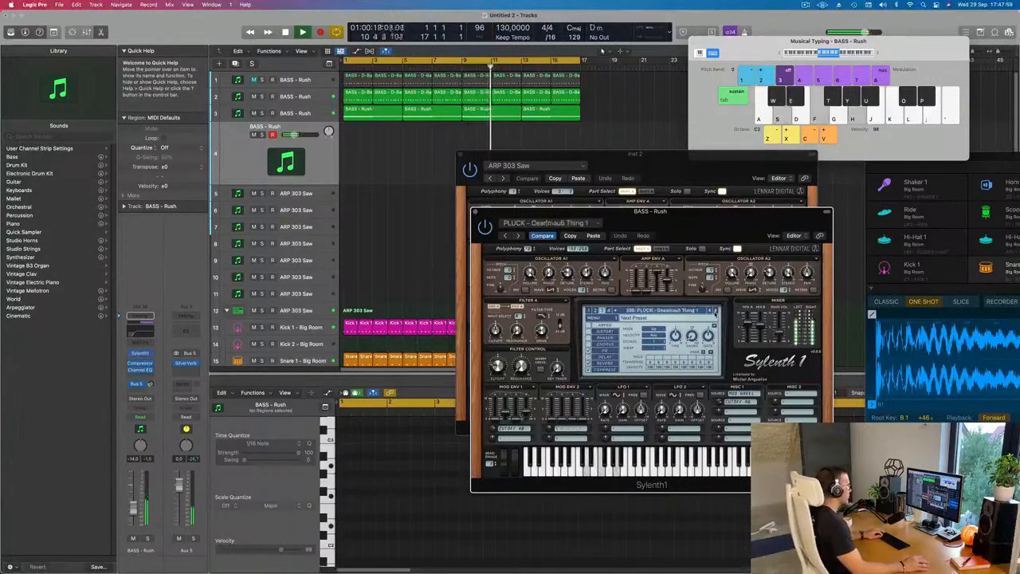
left_click(715, 312)
left_click(715, 312)
left_click(715, 312)
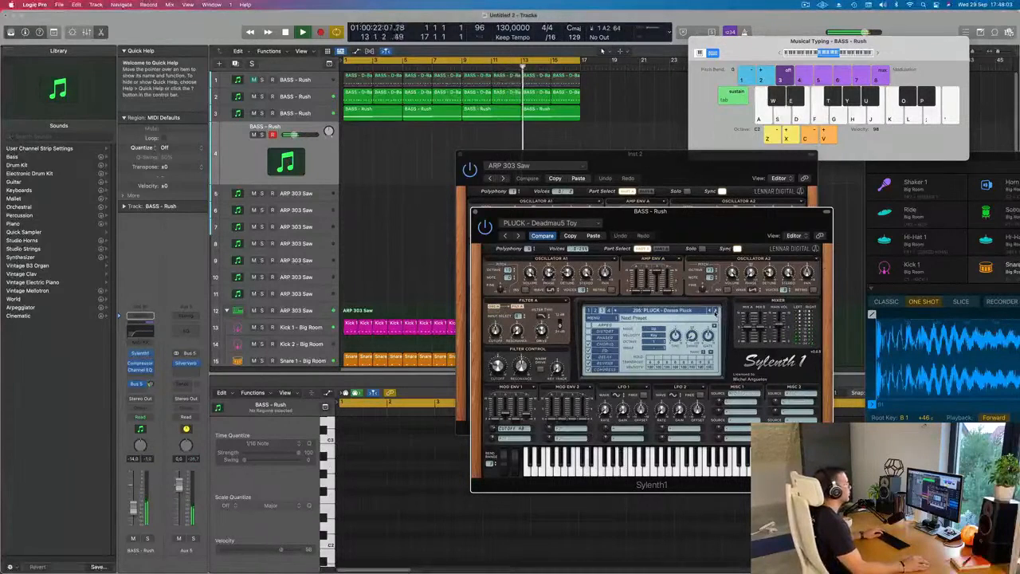
left_click(715, 313)
left_click(715, 312)
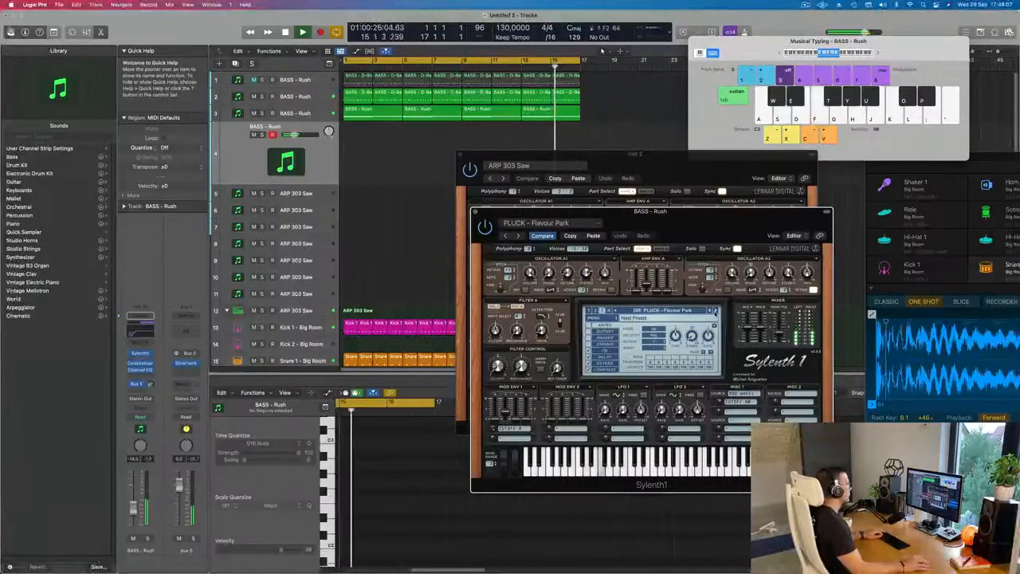
left_click(715, 313)
left_click(714, 312)
left_click(714, 312)
left_click(715, 312)
left_click(714, 312)
left_click(715, 312)
left_click(715, 312)
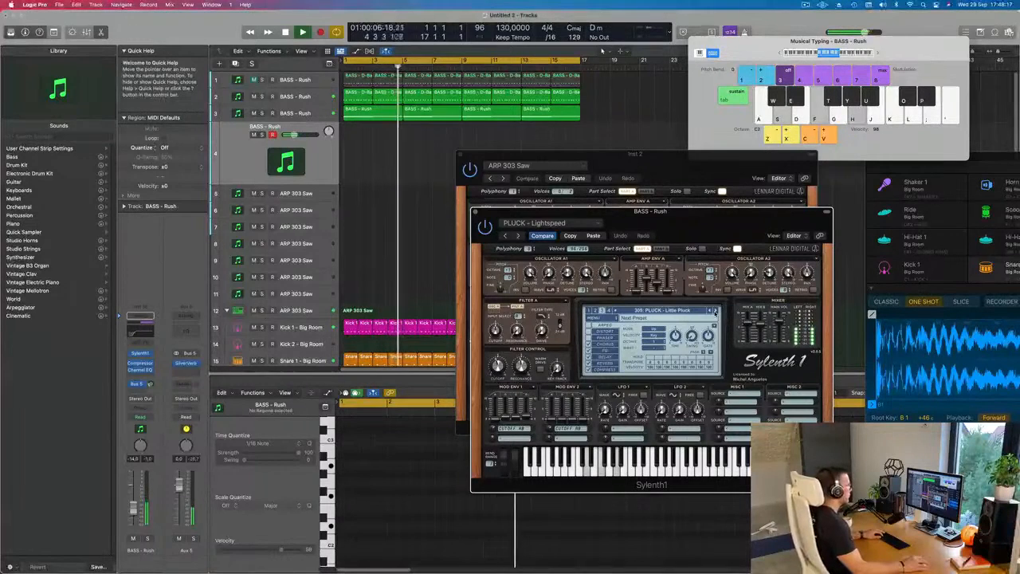
- Switch Sylenth1 to its second bank with preset 177: LEAD - Home and look through the lead preset list
left_click(665, 310)
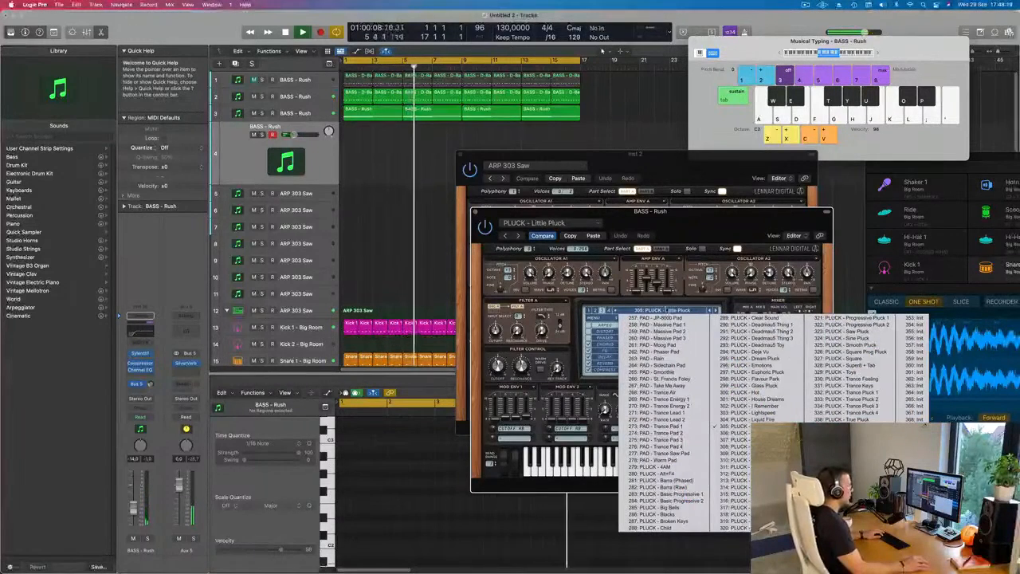
left_click(594, 310)
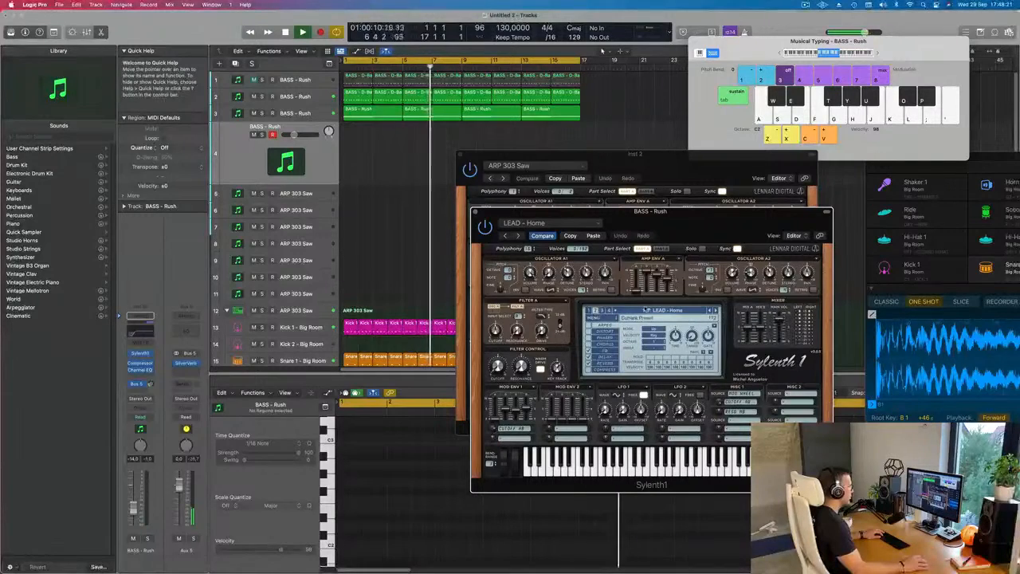
left_click(646, 311)
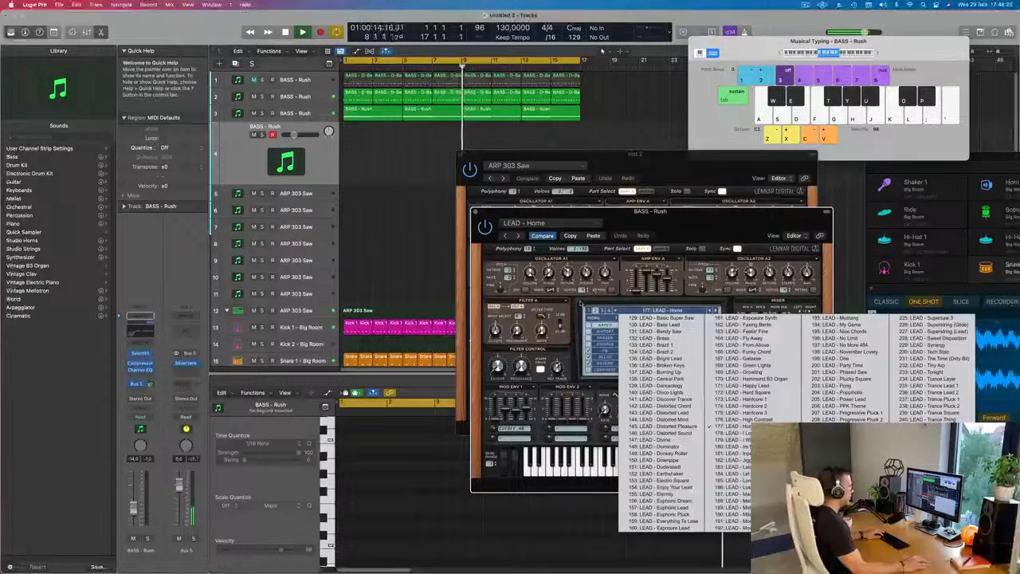
left_click(580, 303)
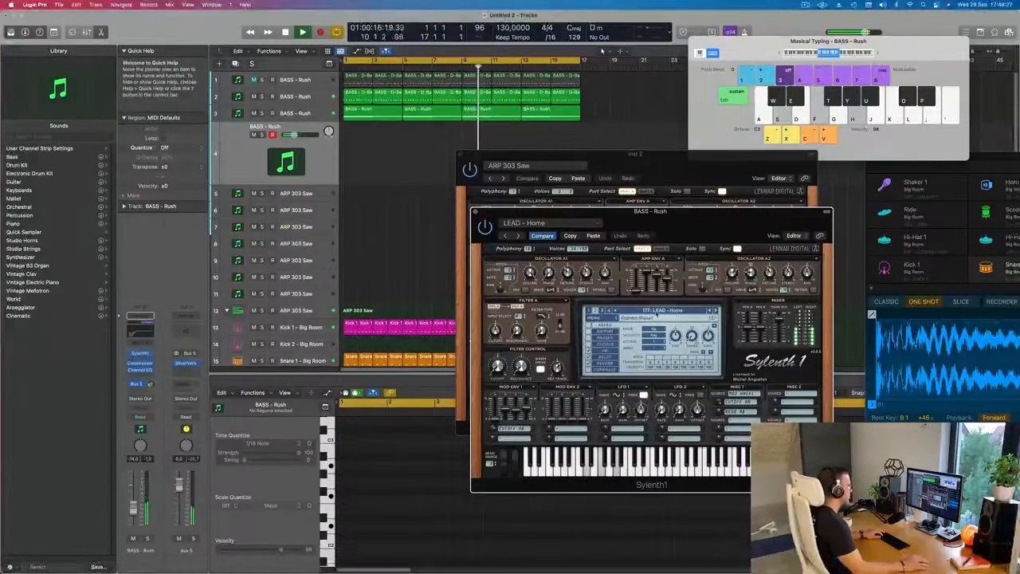
- Adjust the filter cutoff of LEAD - Home and set the fourth track's volume to -11.0 dB
left_click(369, 422)
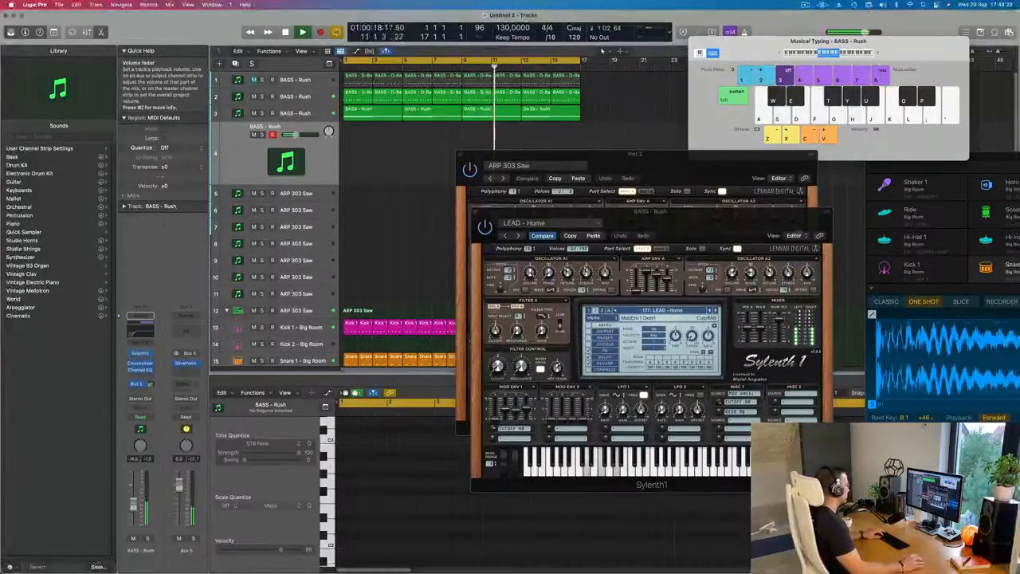
left_click_drag(498, 367, 497, 375)
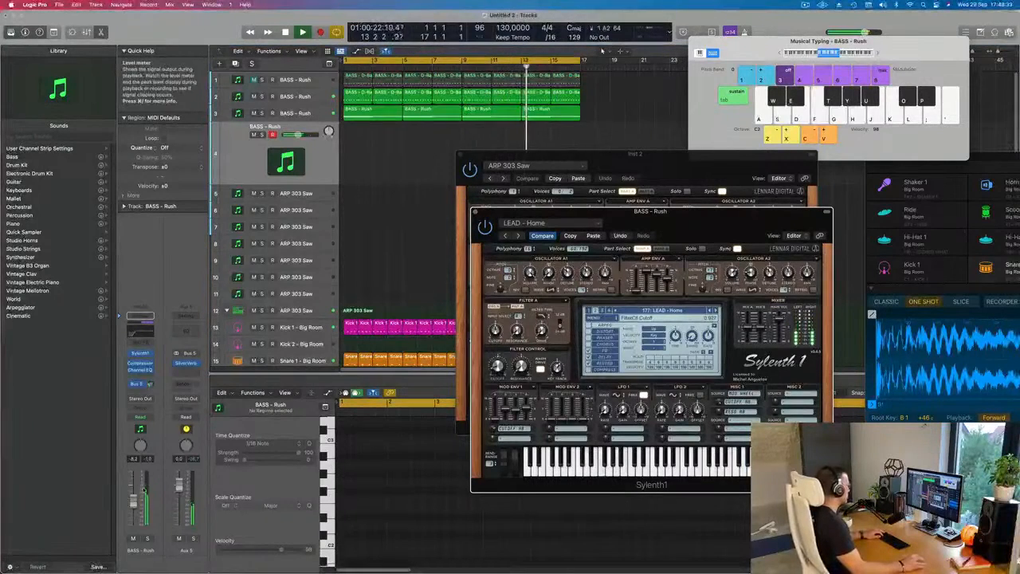
left_click_drag(133, 500, 133, 505)
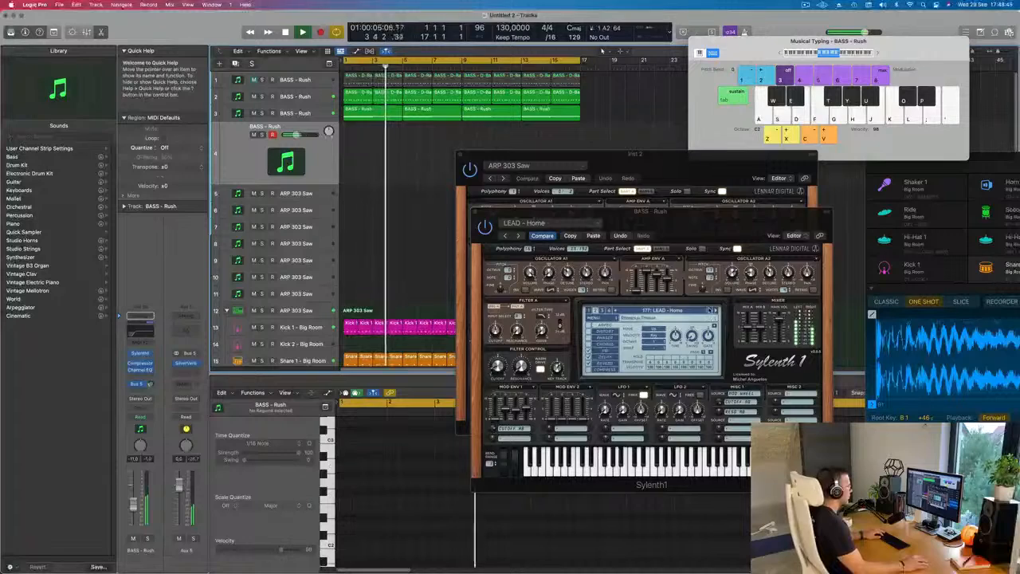
- Load preset 129: LEAD - Basic Super Saw and lower the fourth track's volume
left_click(707, 311)
left_click(676, 312)
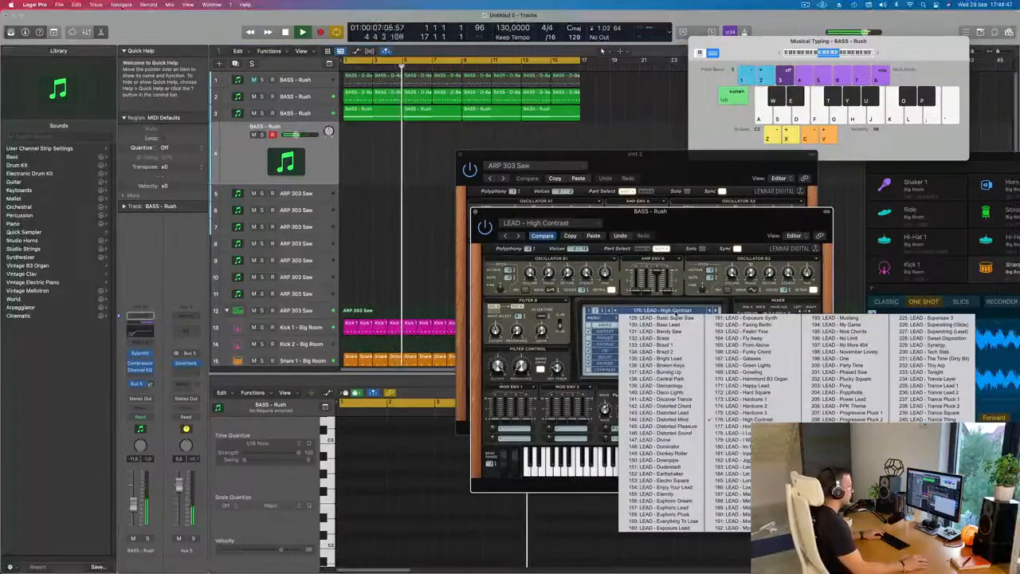
left_click(676, 317)
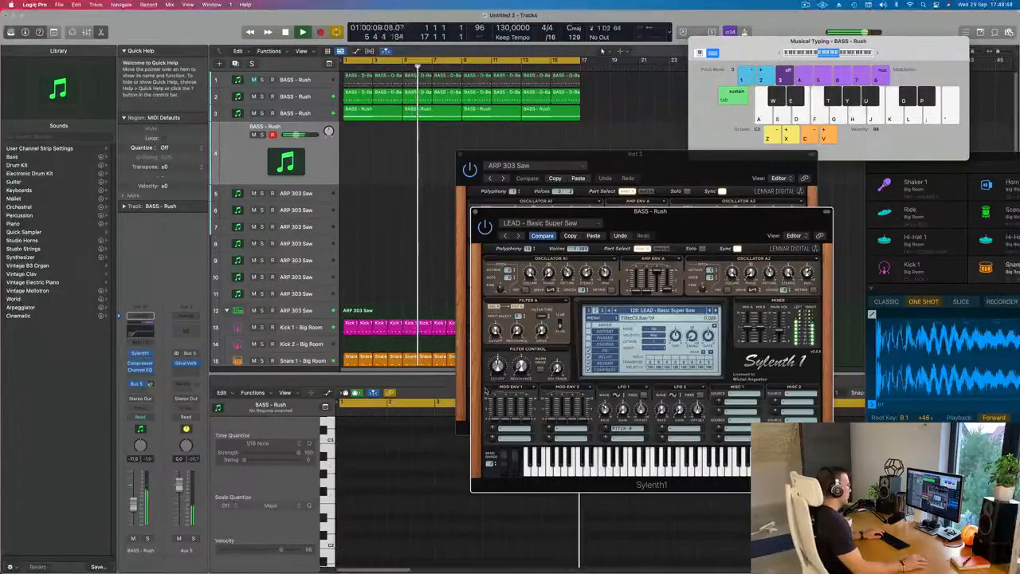
left_click_drag(133, 505, 133, 512)
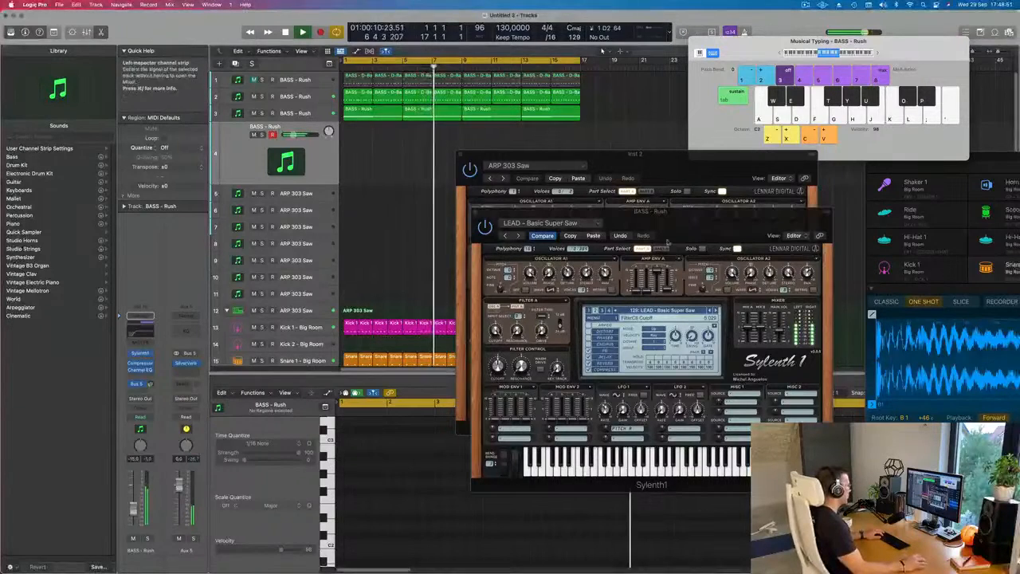
- Advance to preset 132: LEAD - Brass, with the track volume at about -4.6 dB and the filter cutoff adjusted
left_click(716, 310)
left_click(715, 311)
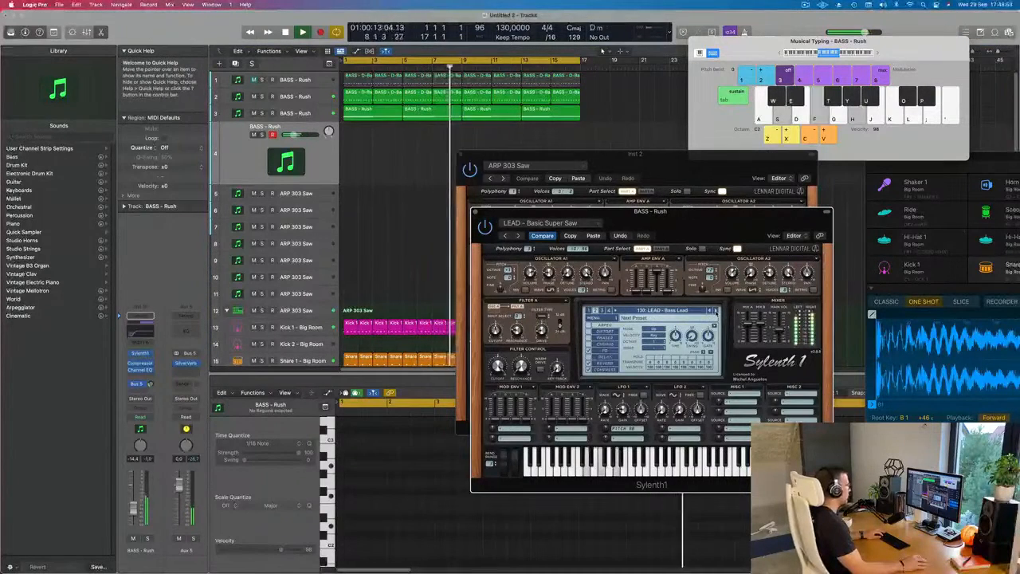
left_click(715, 310)
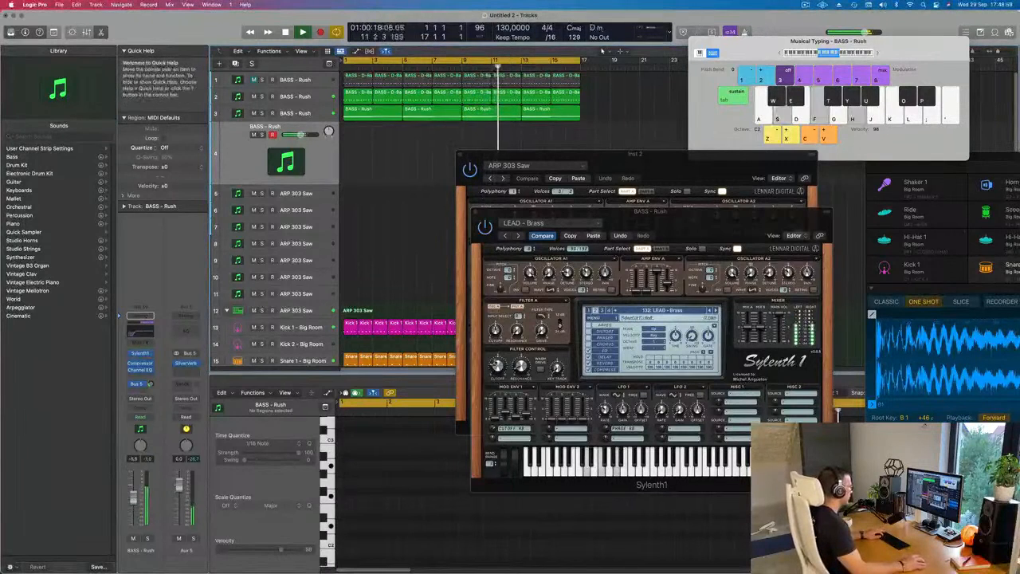
left_click(497, 367)
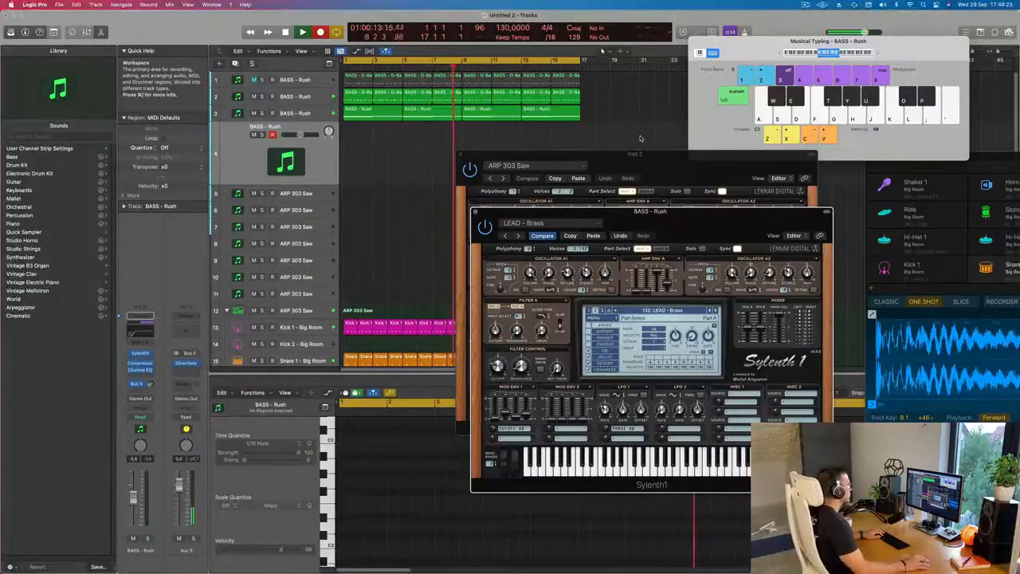
- Record short D-F-A and F-A-C chord stabs with the brass lead on the fourth track, starting around bar 9
key("s")
key("f")
key("h")
key("s")
key("f")
key("h")
key("s")
key("f")
key("h")
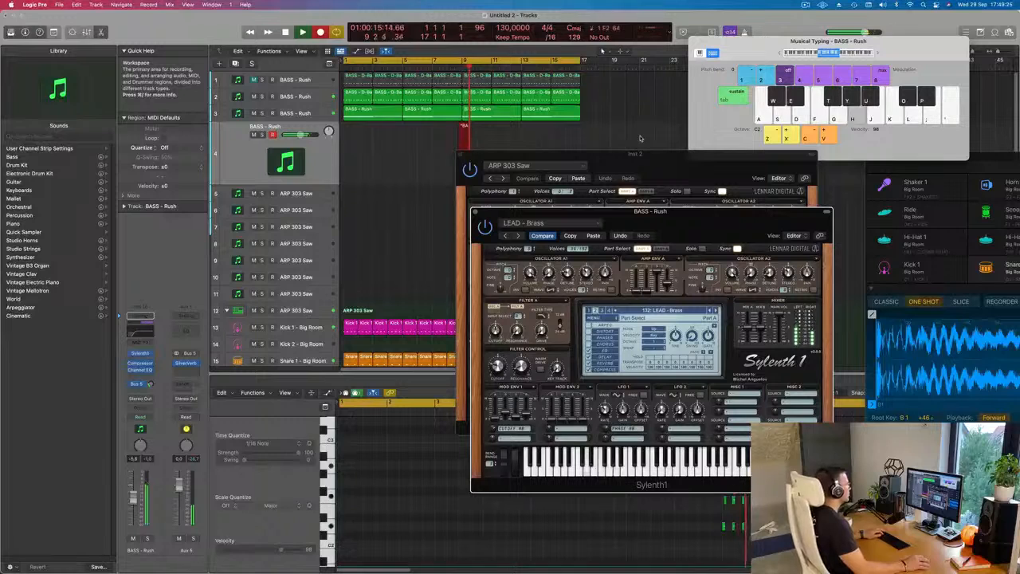
key("s")
key("f")
key("h")
key("f")
key("h")
key("k")
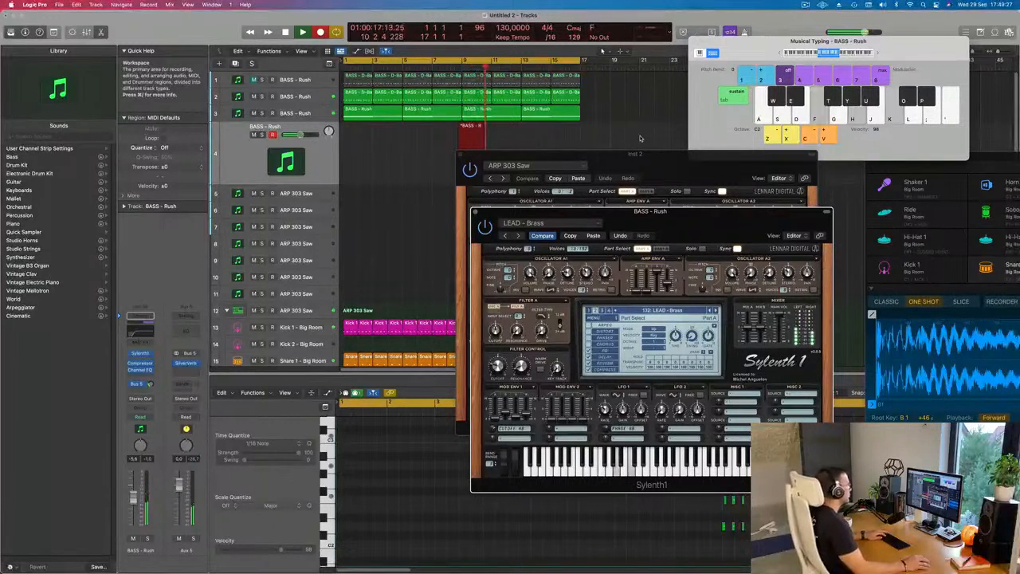
key("f")
key("h")
key("k")
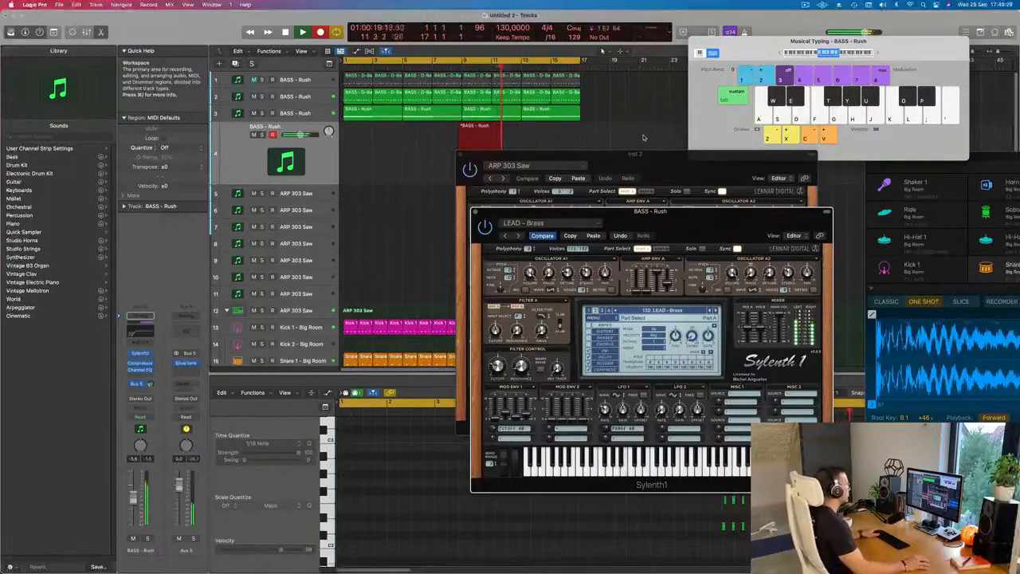
key("space")
- Move the recorded brass region to bar 1, select all its notes and play it from the start
left_click_drag(485, 123, 357, 138)
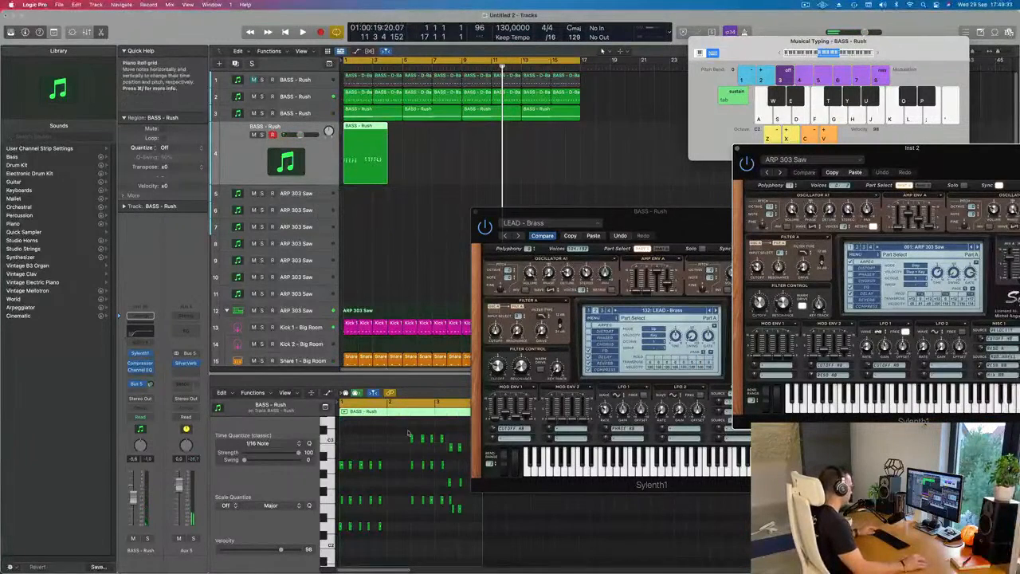
left_click(392, 463)
key("super+a")
key("Return")
key("space")
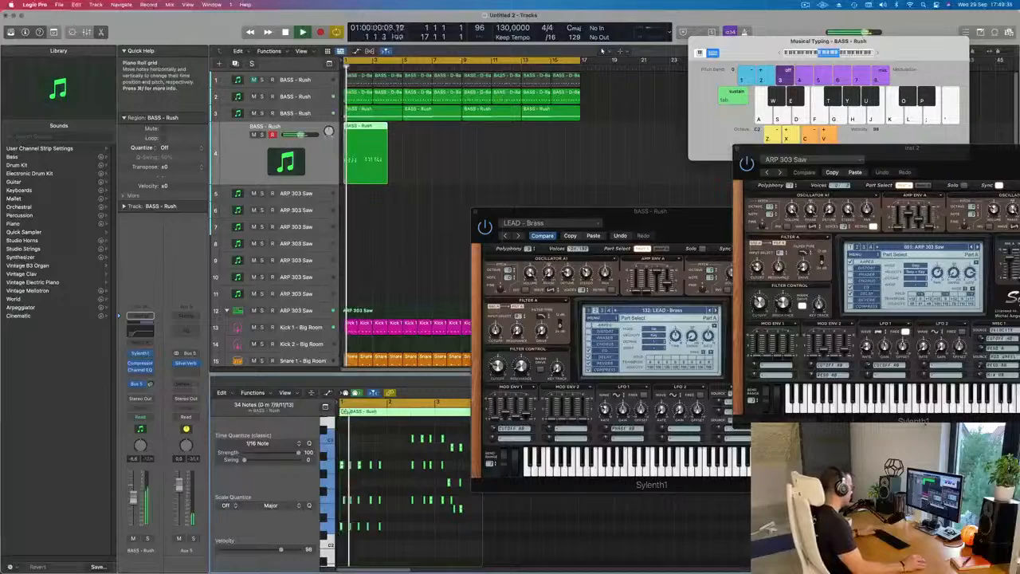
- Nudge the misplaced notes of the opening D-F-A chords into line with their chords and replay the region
scroll(390, 477, "up", 5)
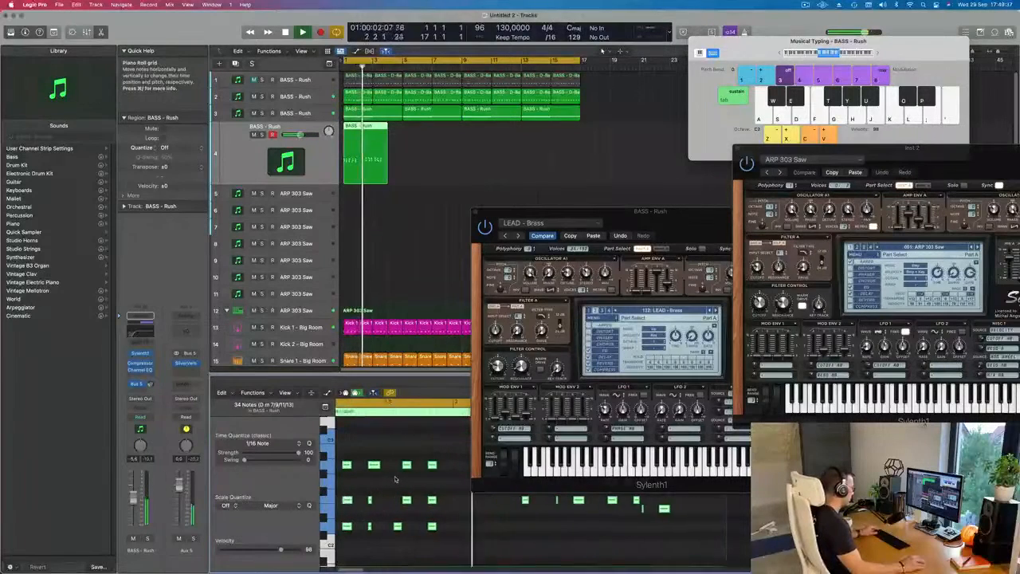
key("space")
left_click_drag(356, 490, 346, 510)
key("alt+Left")
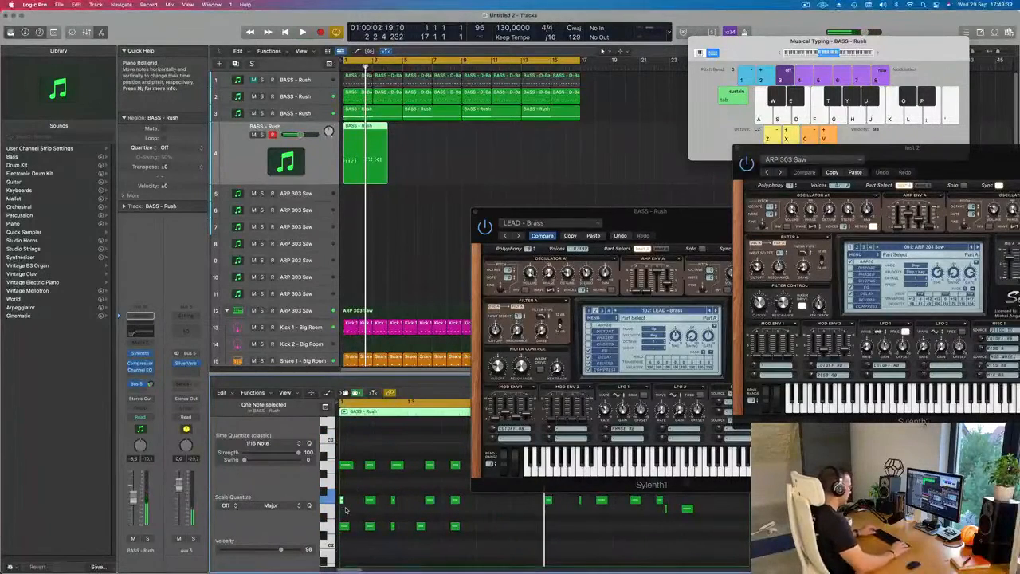
left_click(428, 500)
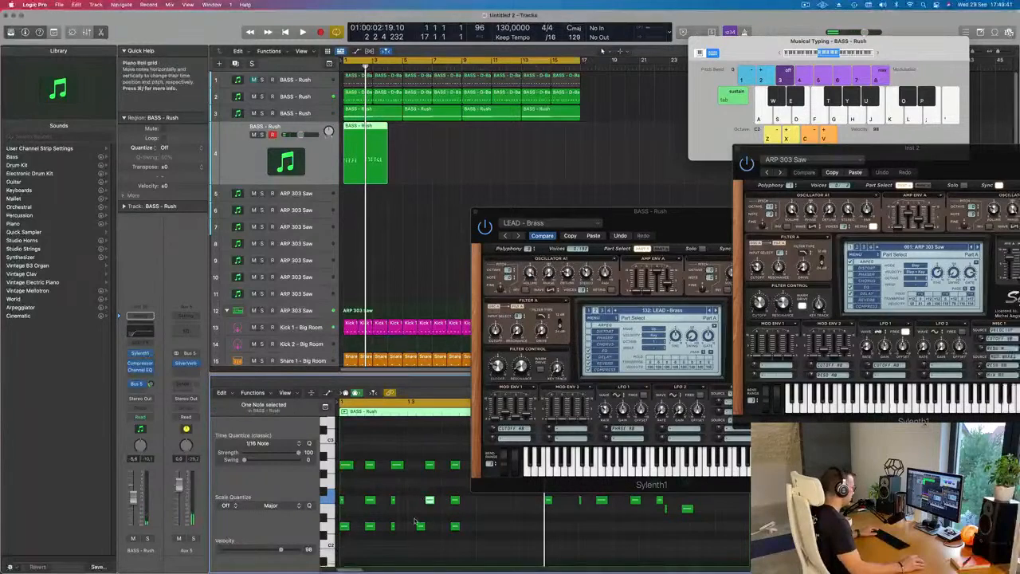
key("alt+Right")
key("space")
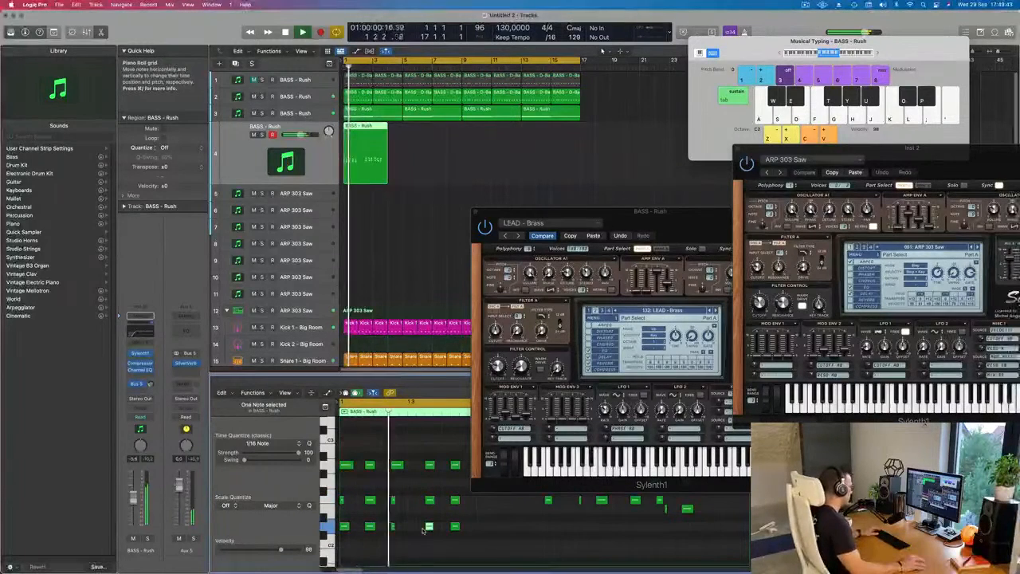
- Move the LEAD - Brass synth window clear of the piano roll and try to shift the first three F-A-C chords earlier
left_click_drag(557, 212, 811, 189)
scroll(540, 476, "down", 1)
scroll(510, 474, "down", 2)
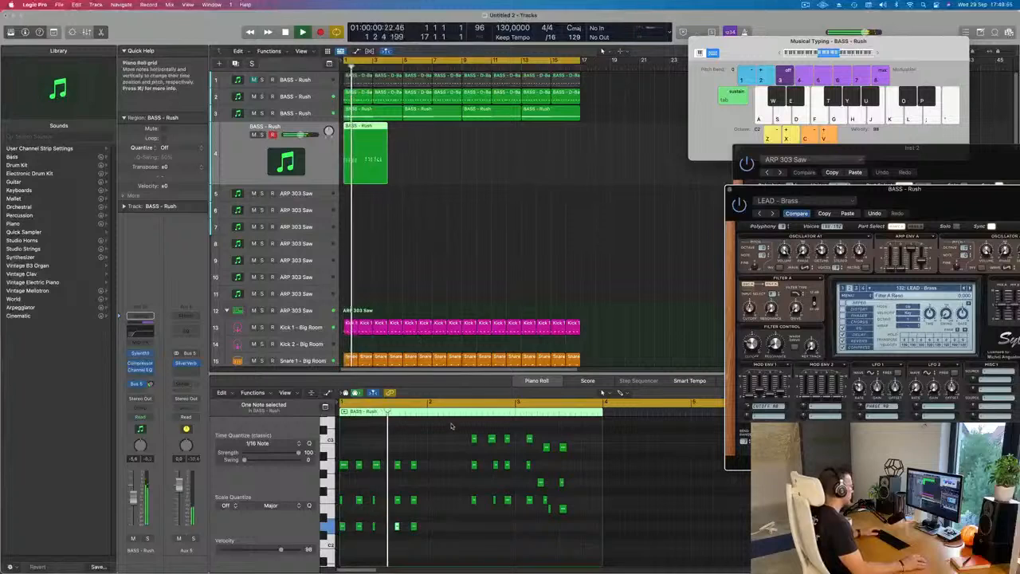
left_click_drag(462, 434, 522, 515)
left_click_drag(476, 447, 433, 446)
- Delete the nine notes of the first three F-A-C chords before bar 3 in the brass region
key("space")
key("super+Right")
scroll(519, 467, "right", 1)
left_click(507, 481)
left_click_drag(525, 433, 436, 526)
key("Delete")
scroll(415, 514, "left", 2)
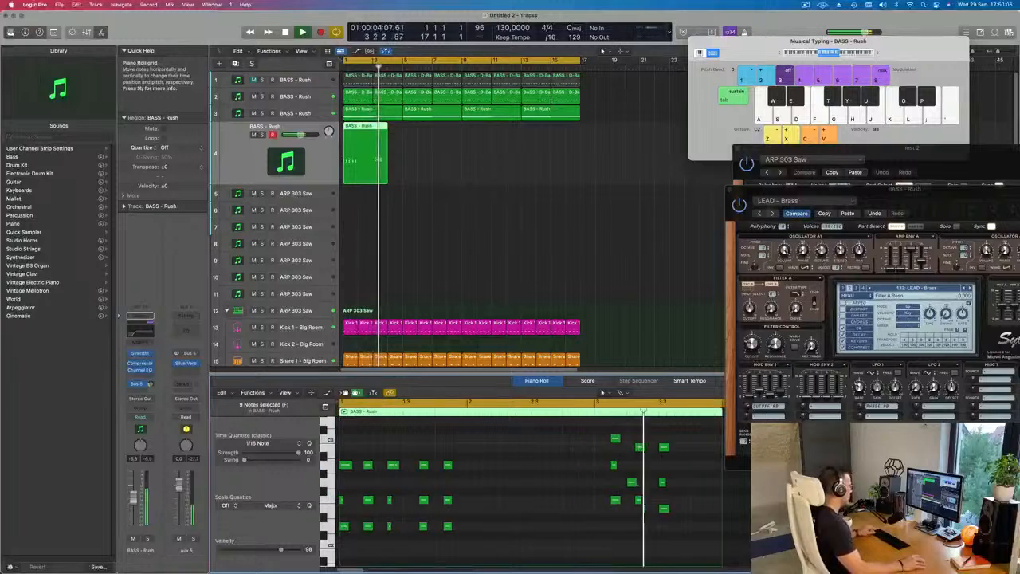
- Duplicate the five opening D-F-A chords at bar 2, reshape the copies into F-A-C chords by moving D to C, and play the region
left_click_drag(477, 445, 344, 522)
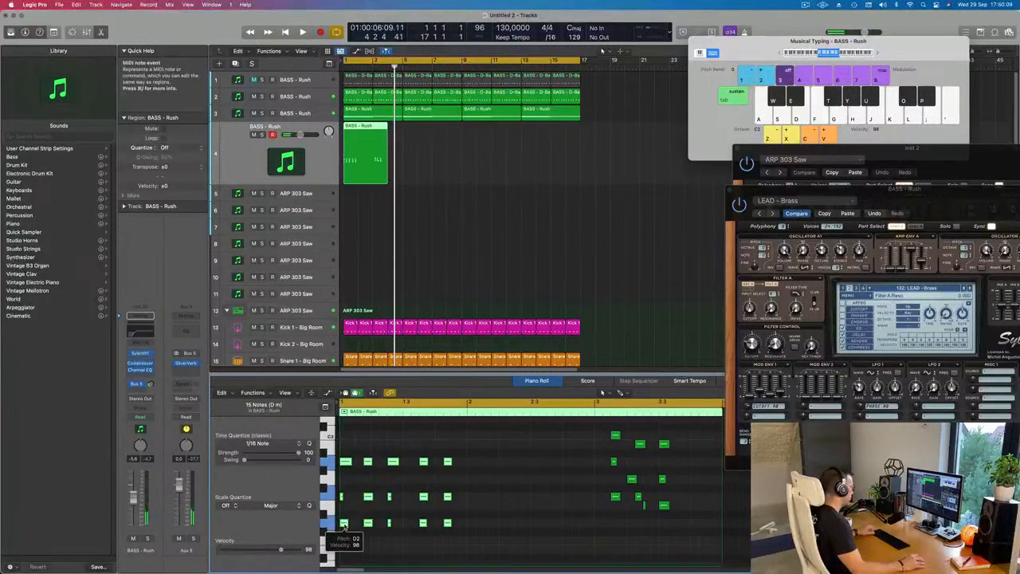
left_click_drag(344, 524, 476, 497)
left_click_drag(464, 456, 584, 479)
left_click_drag(472, 471, 570, 508)
left_click_drag(593, 433, 474, 501)
left_click_drag(472, 431, 596, 516)
left_click_drag(474, 498, 472, 498)
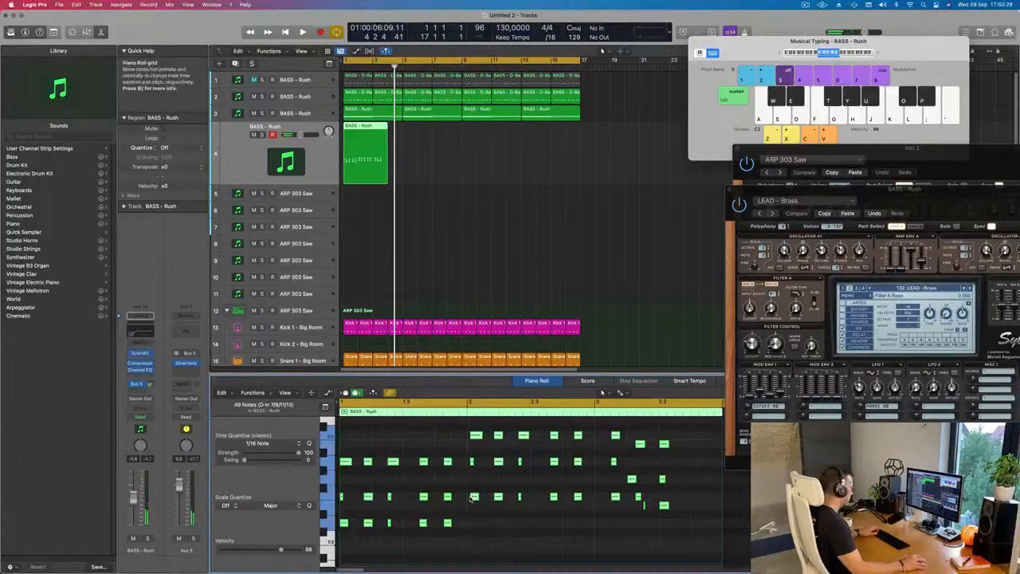
key("space")
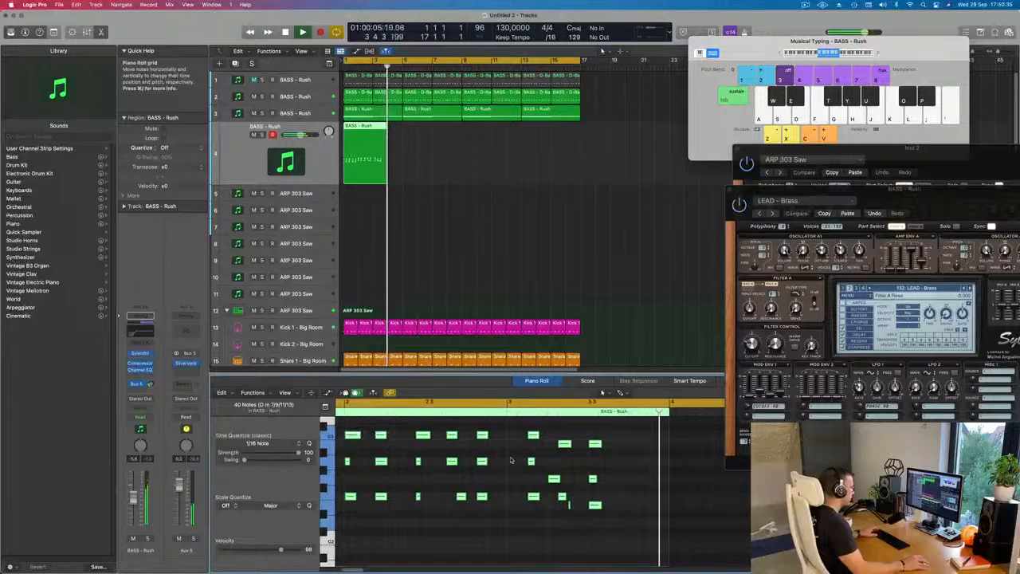
key("space")
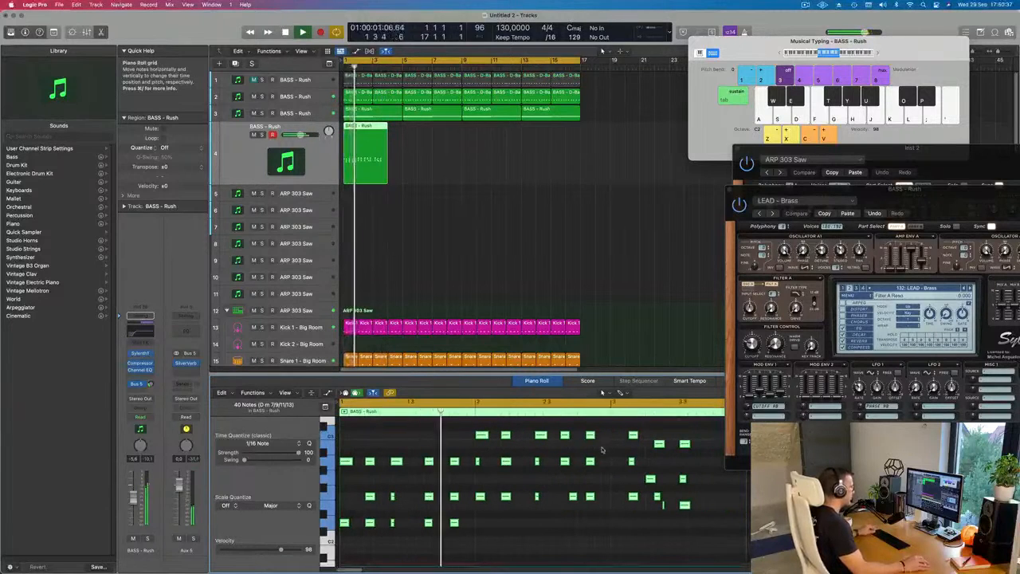
- Delete the leftover F-A-C chord after bar 3 and line up the notes of the first E-G-B chord
key("space")
left_click_drag(619, 431, 643, 518)
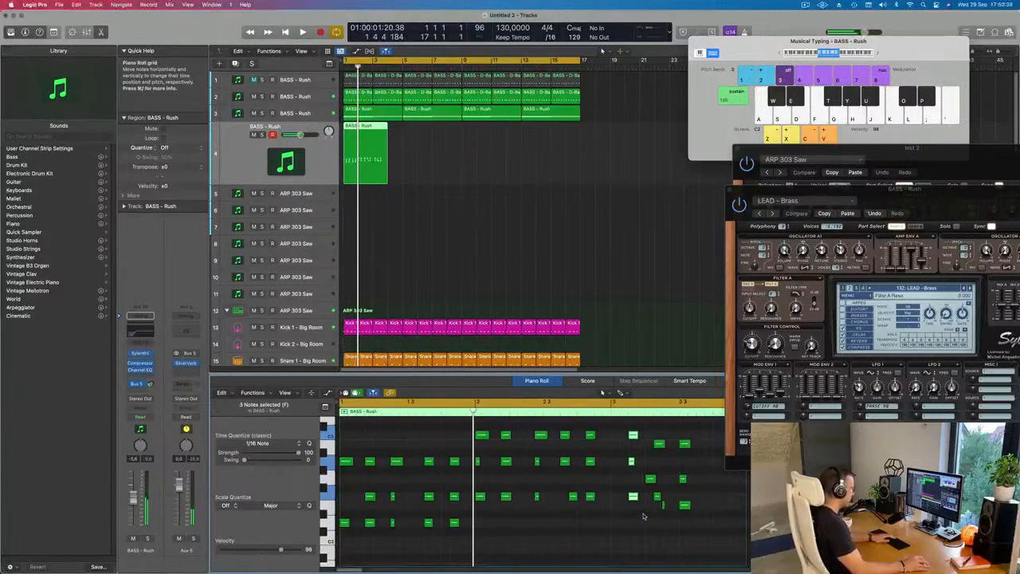
left_click_drag(659, 446, 651, 445)
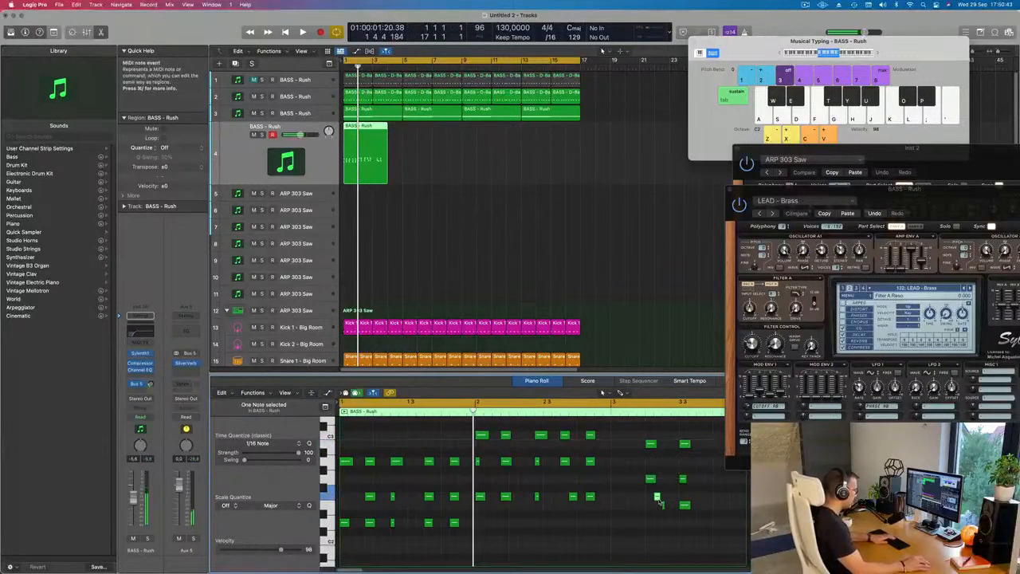
left_click_drag(661, 508, 653, 508)
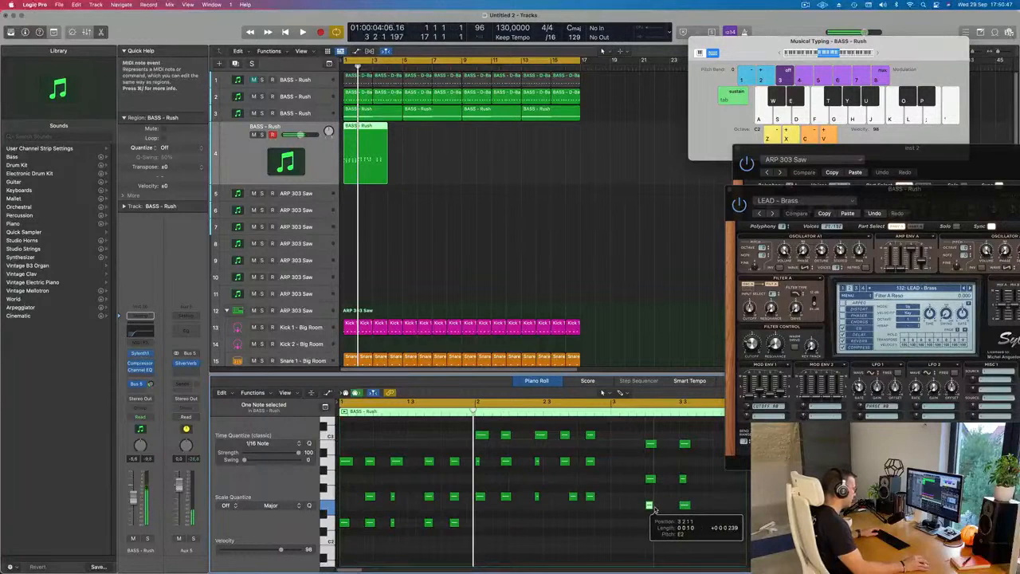
- Move the two E-G-B chords earlier to start at bar 3 and play the region from the beginning
left_click_drag(639, 440, 690, 519)
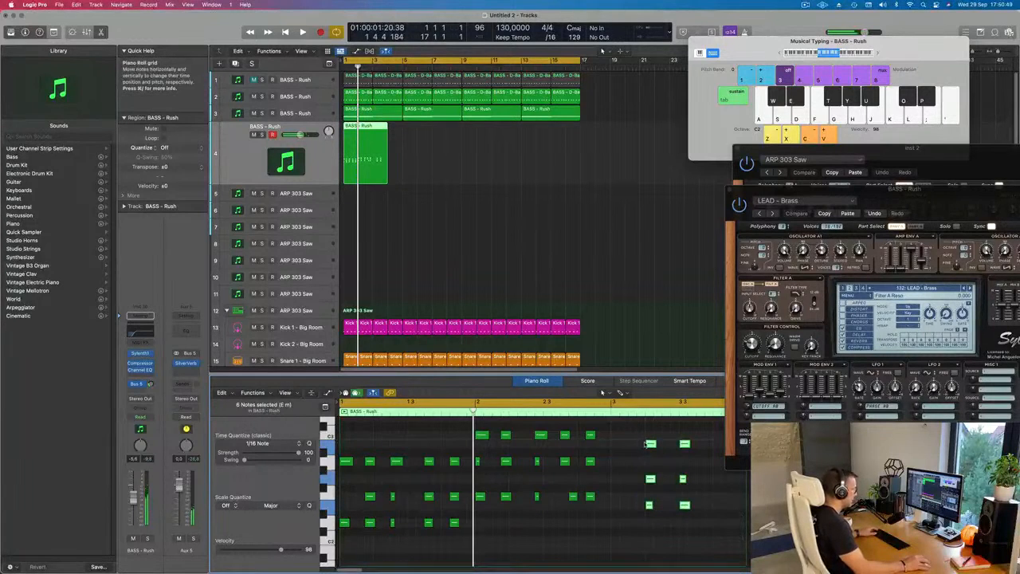
left_click_drag(650, 444, 610, 443)
key("super+Left")
key("Return")
key("space")
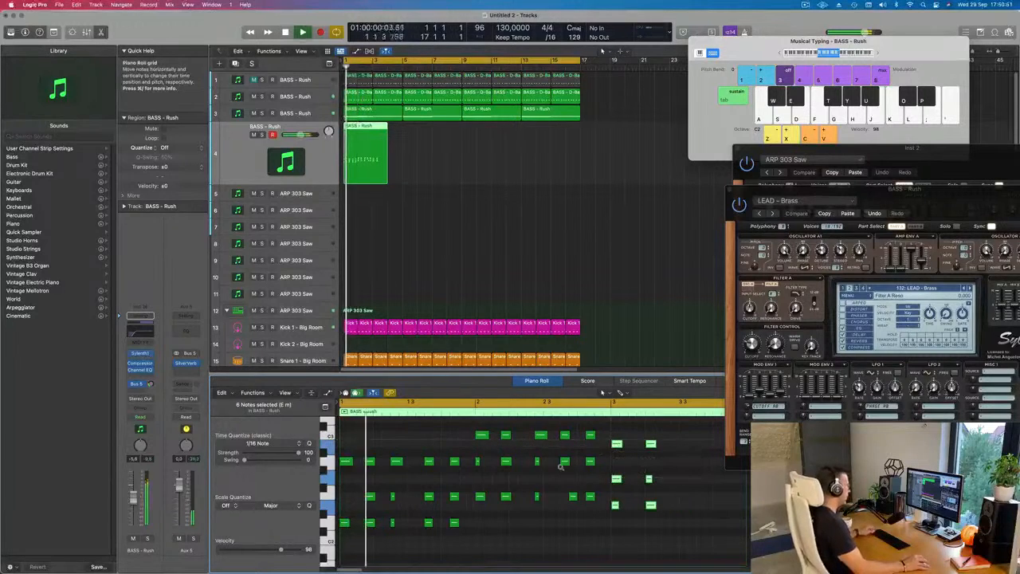
key("super+Left")
key("super+Left")
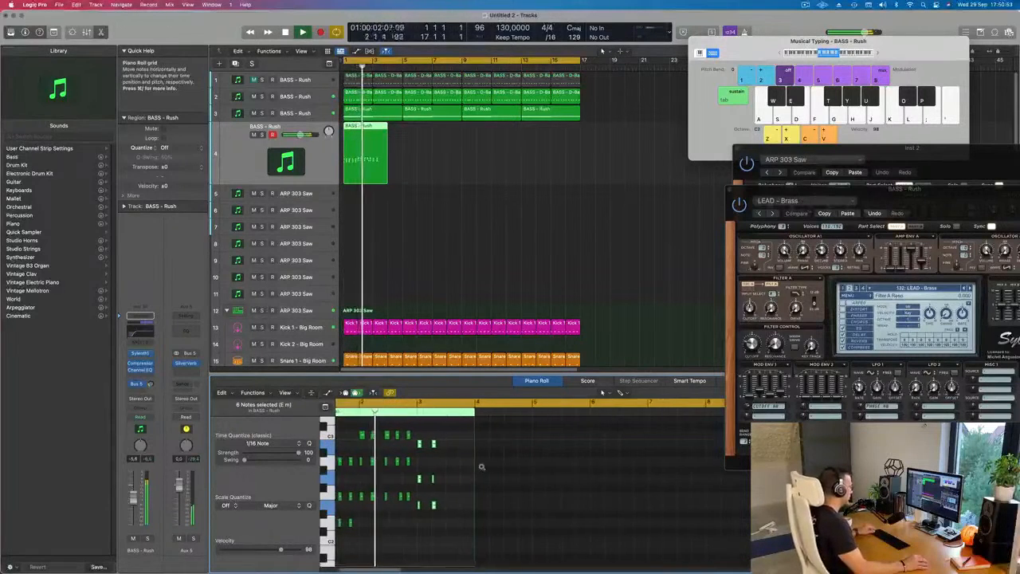
key("super+Right")
key("super+Right")
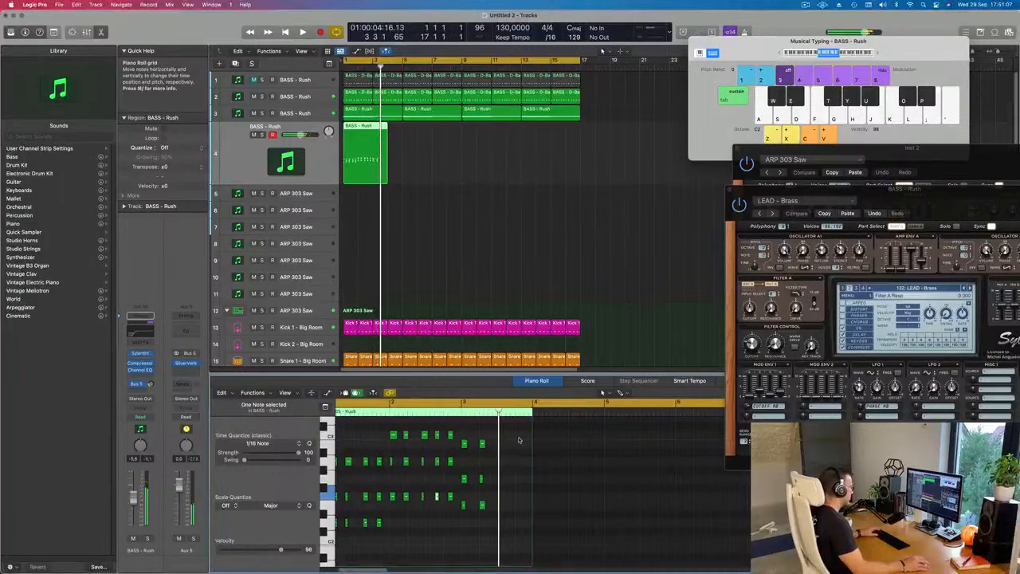
- Shift the final E-G-B chord slightly earlier and replace the opening chord's short F with a full-length note matching its A
left_click_drag(521, 432, 502, 524)
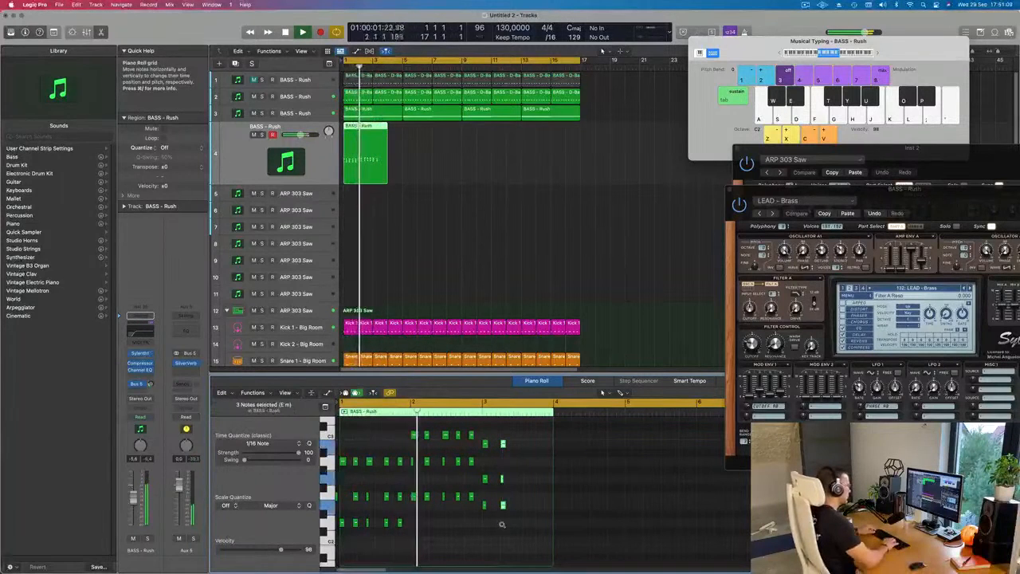
scroll(500, 526, "up", 5)
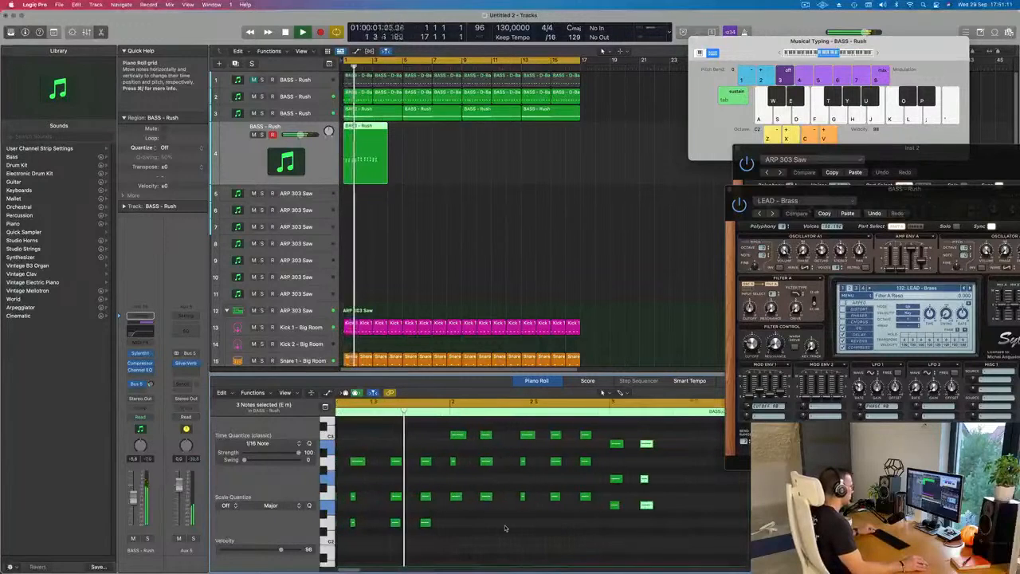
left_click_drag(347, 462, 347, 502)
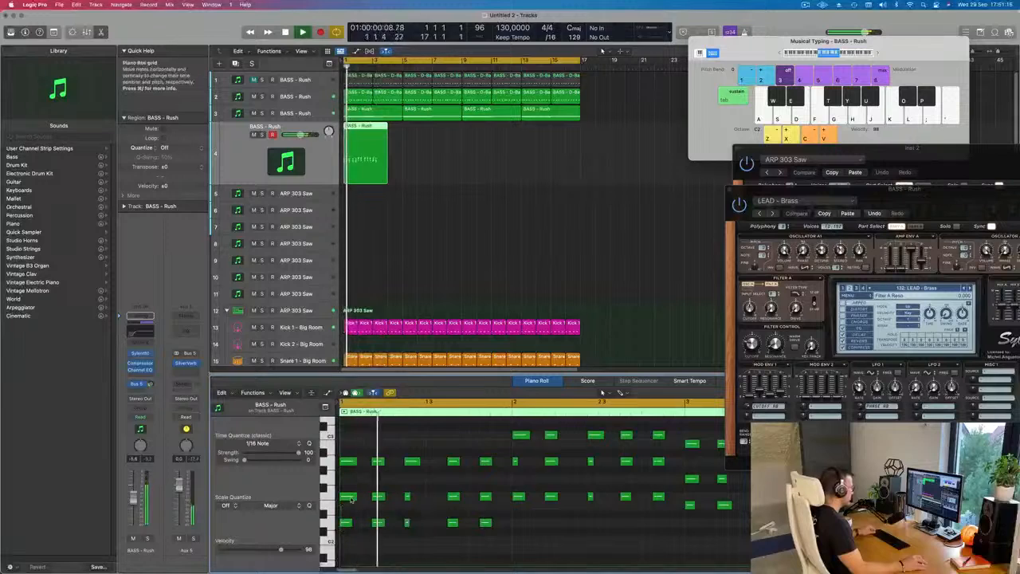
scroll(375, 505, "down", 3)
scroll(377, 502, "down", 3)
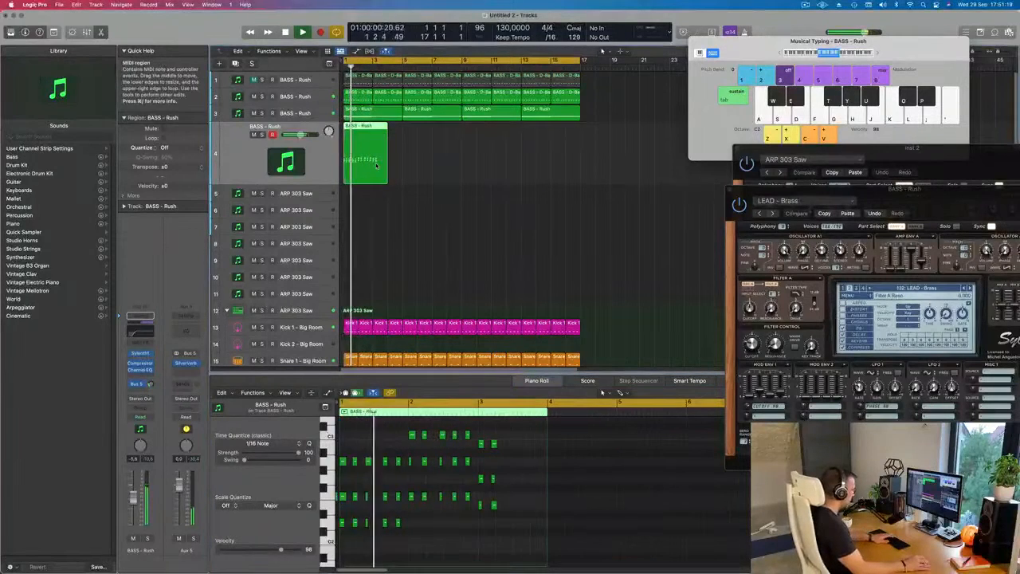
- Delete the brass region from the fourth track and adjust that track's Bus 5 send
key("Delete")
left_click_drag(914, 193, 691, 90)
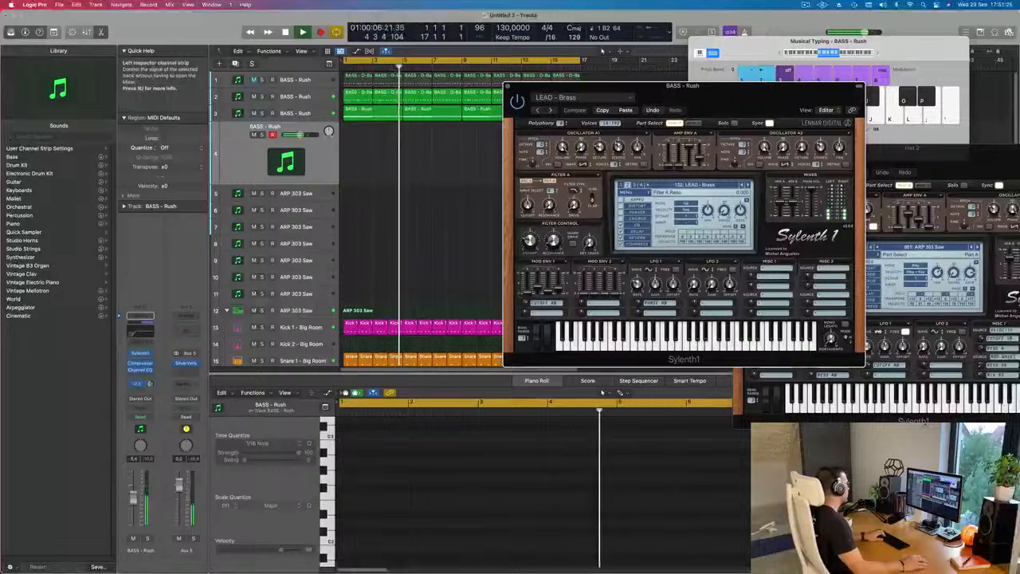
left_click(149, 385)
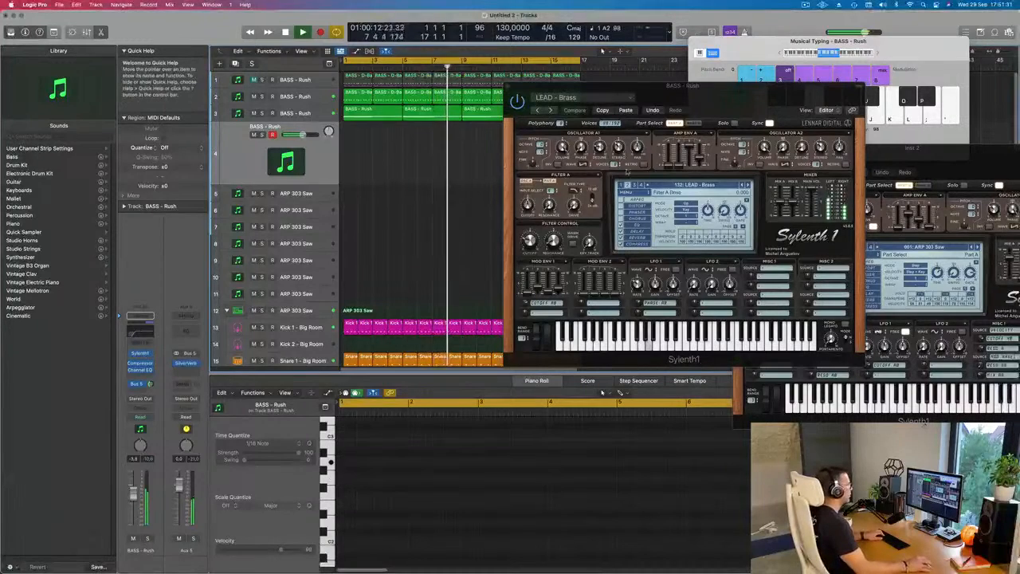
- Switch the fourth track's Sylenth1 to the LEAD - Brazil 1 preset and audition it over the running loop
left_click(748, 186)
key("g")
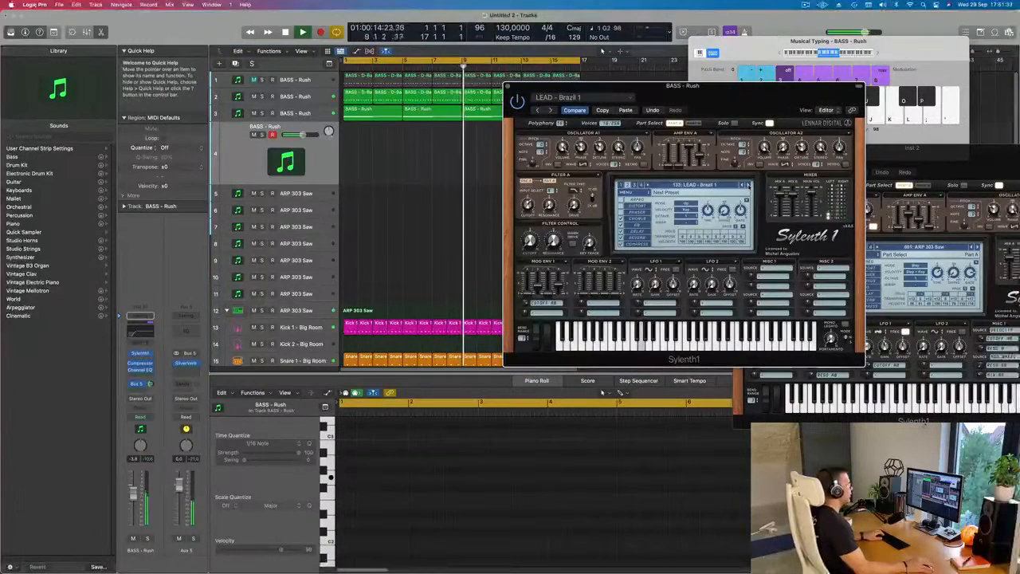
left_click(710, 186)
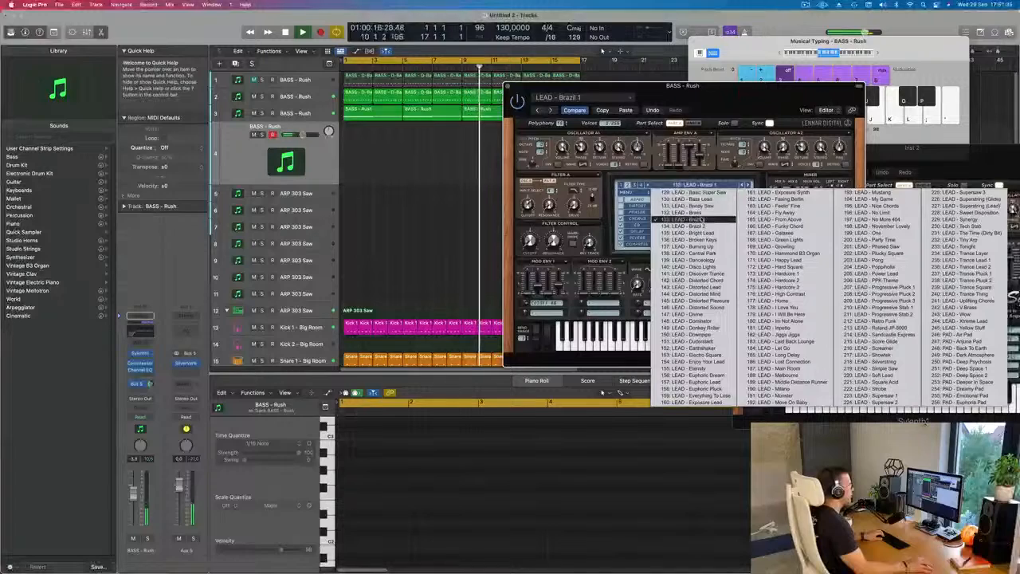
left_click(695, 218)
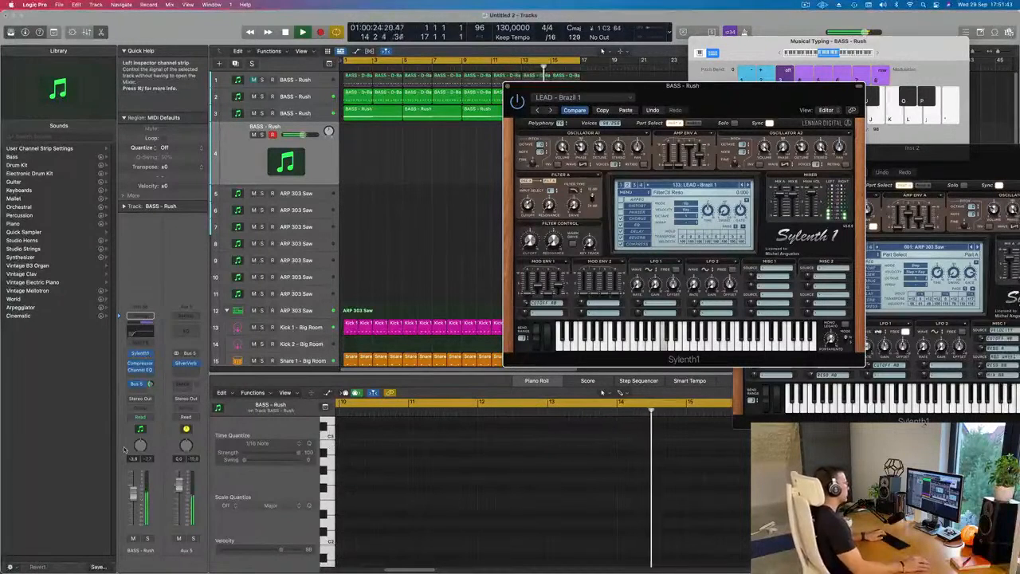
left_click_drag(729, 107, 765, 137)
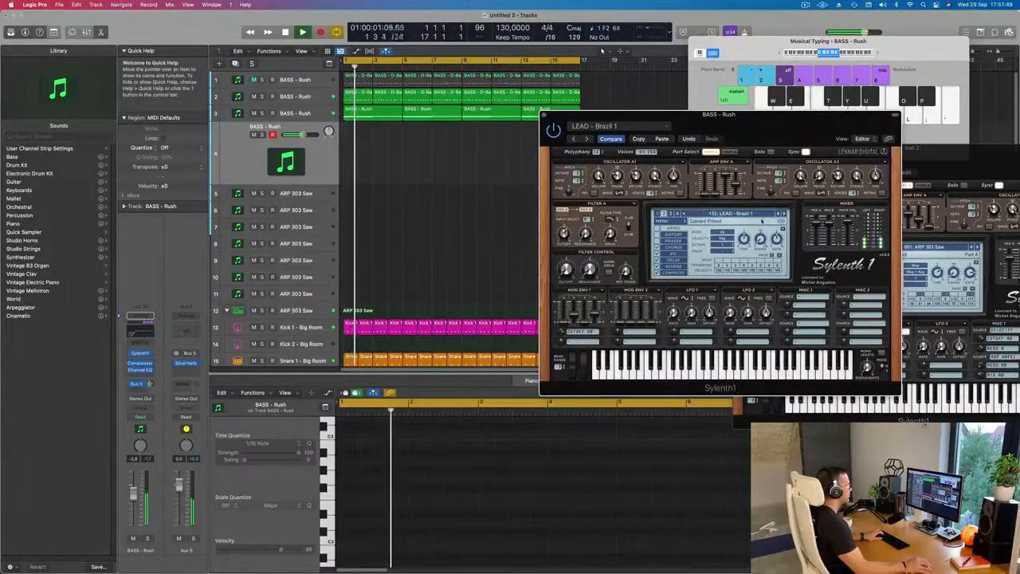
- Audition the following Sylenth1 lead presets one after another, from LEAD - Brazil 1 up to LEAD - Distorted Lead
left_click(783, 214)
left_click(784, 214)
left_click(784, 215)
left_click(784, 215)
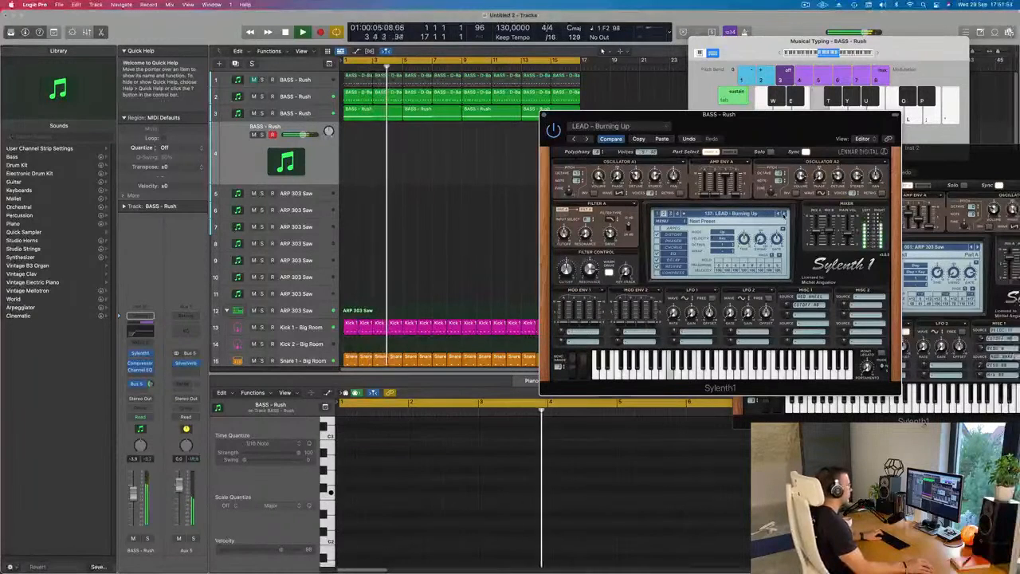
left_click(784, 214)
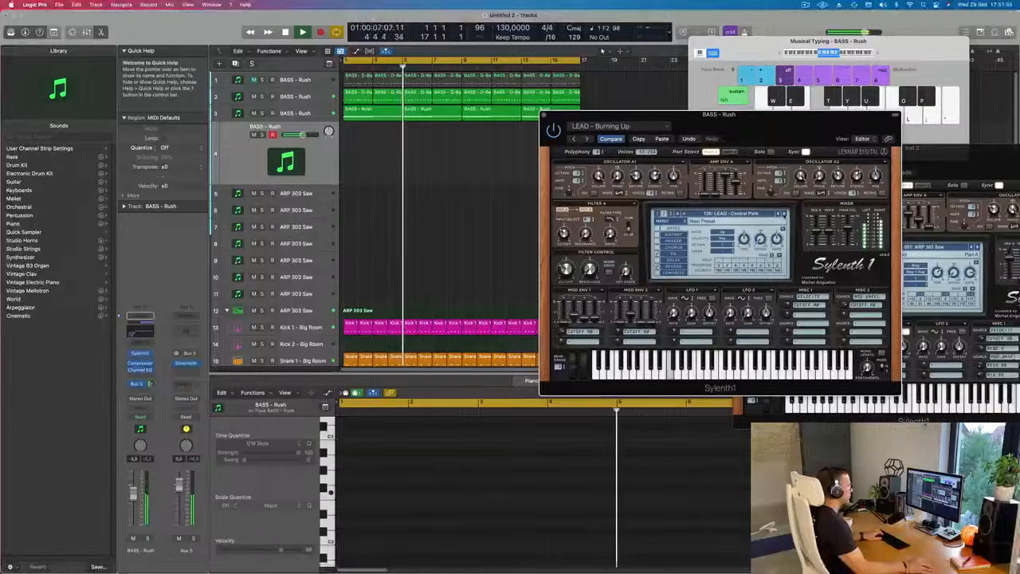
left_click(784, 214)
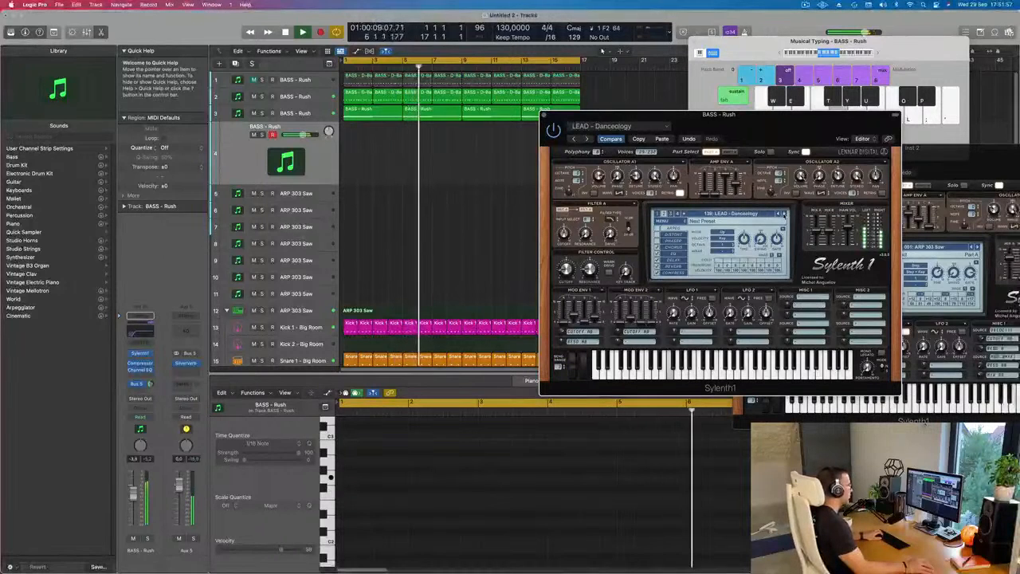
left_click(784, 215)
left_click(784, 214)
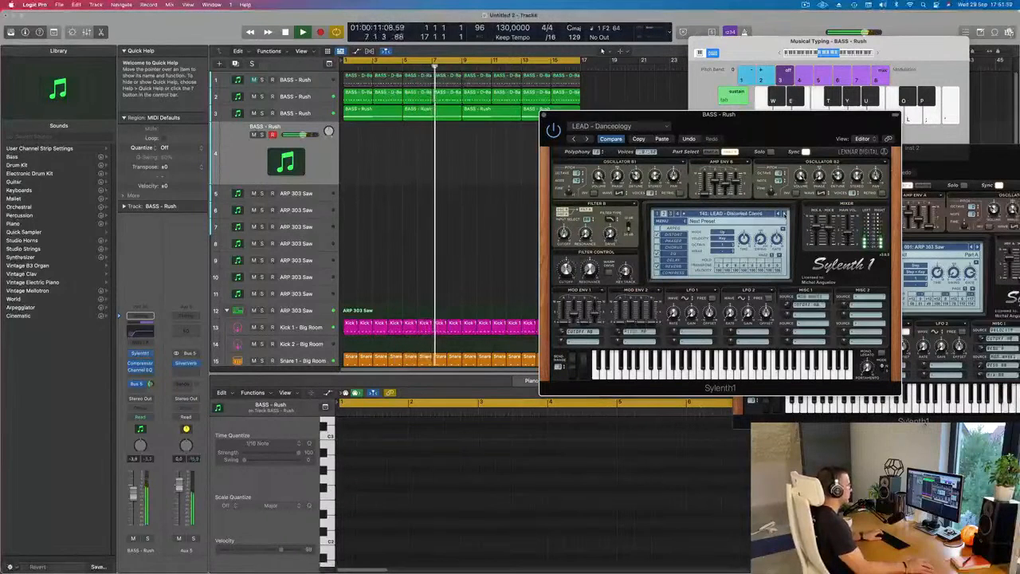
left_click(784, 214)
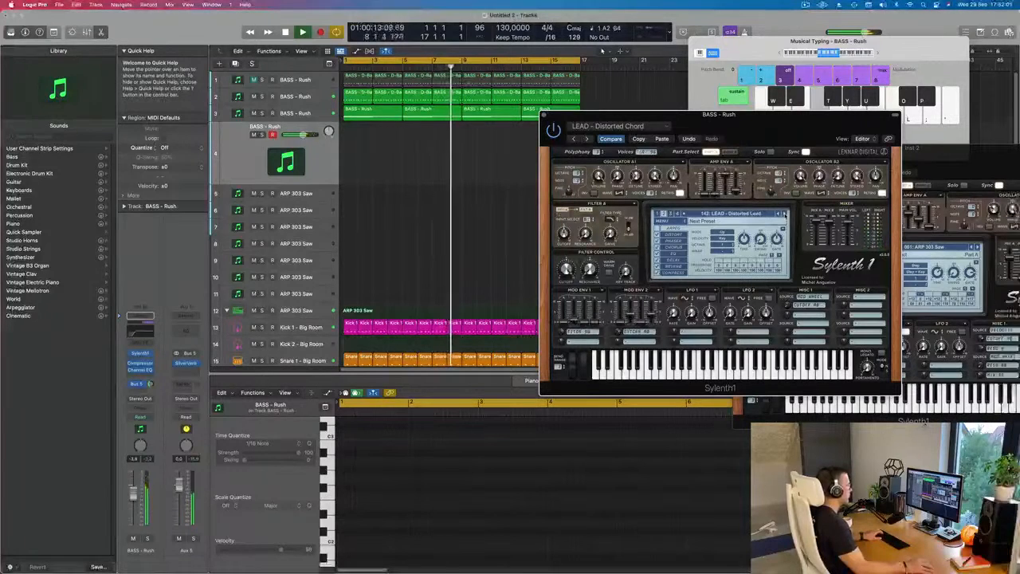
- Audition the presets up to LEAD - Divine and return to LEAD - Distorted Mind
left_click(784, 214)
left_click(784, 214)
left_click(783, 215)
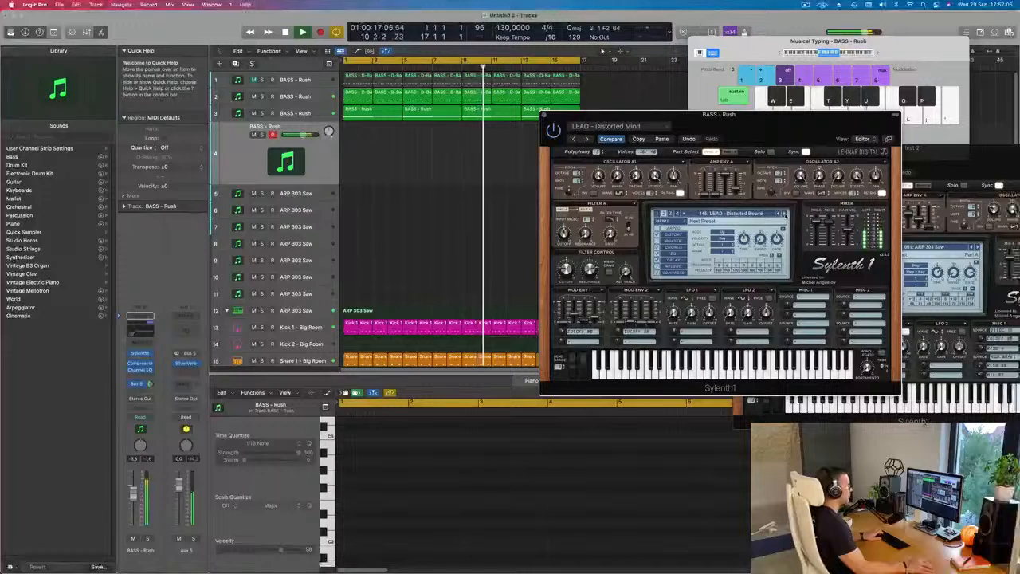
left_click(784, 214)
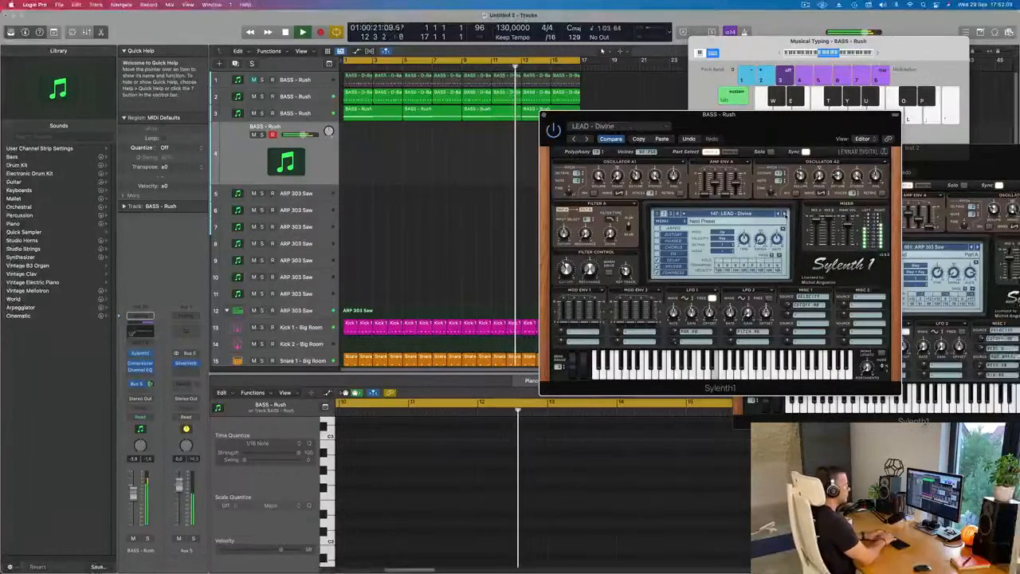
left_click(779, 214)
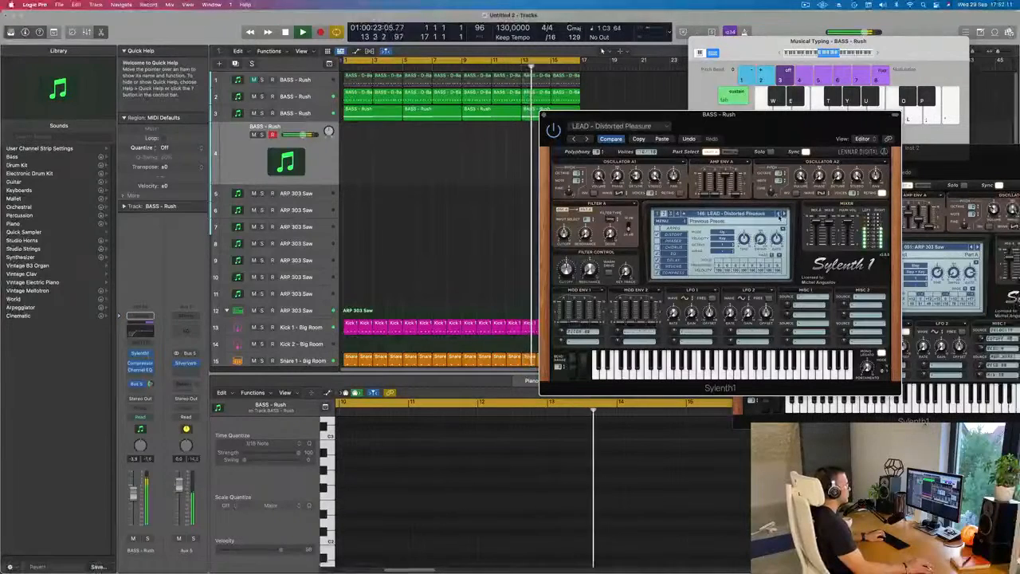
left_click(779, 214)
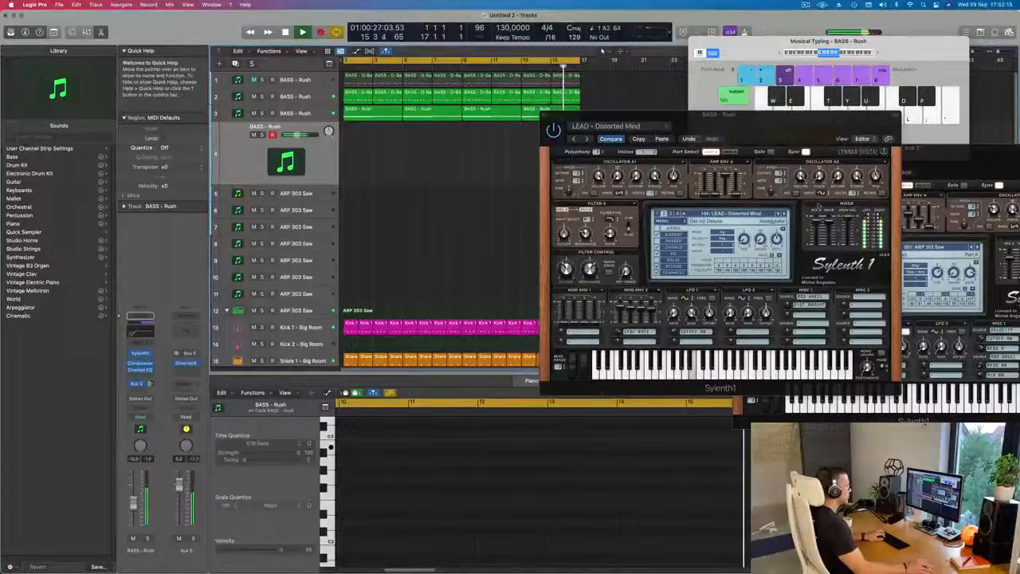
- Continue through the lead presets from LEAD - Distorted Mind to LEAD - Downpipe
left_click(783, 214)
left_click(784, 214)
left_click(784, 214)
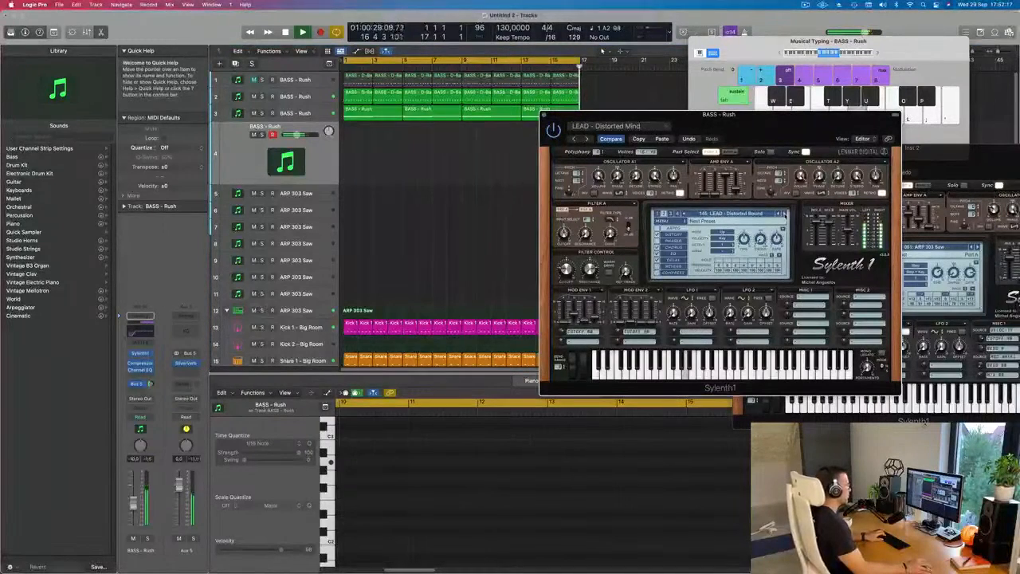
left_click(784, 214)
left_click(783, 214)
left_click(784, 215)
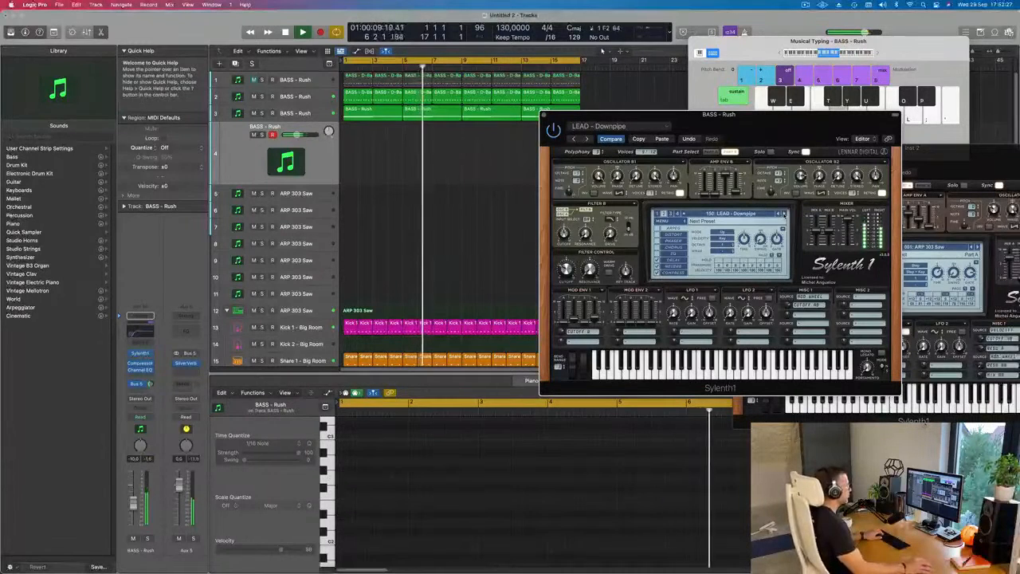
- Audition the fourth track's Sylenth1 lead presets one by one from LEAD - Duderstadt to LEAD - Electro Square
left_click(784, 214)
key("h")
key("f")
key("f")
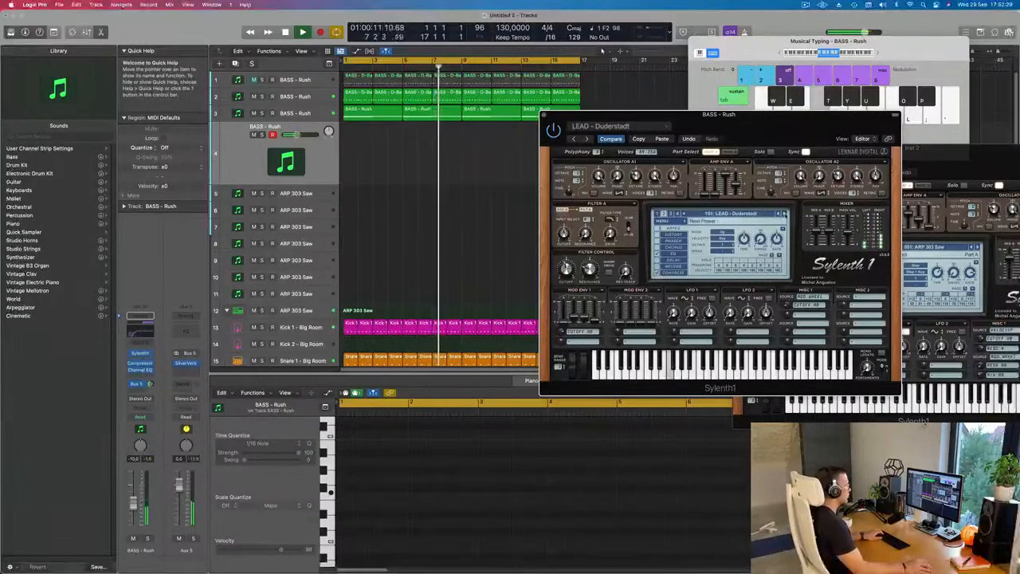
left_click(784, 213)
key("f")
left_click(784, 214)
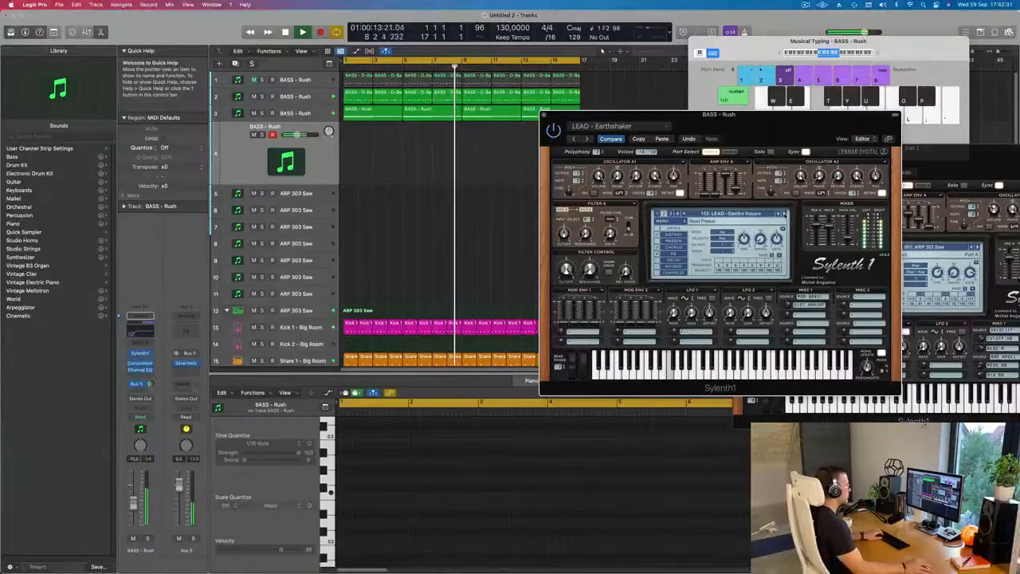
key("f")
- Continue auditioning the fourth track's lead presets from LEAD - Enjoy Your Lead to LEAD - Euphoric Dream
left_click(784, 213)
key("f")
left_click(783, 214)
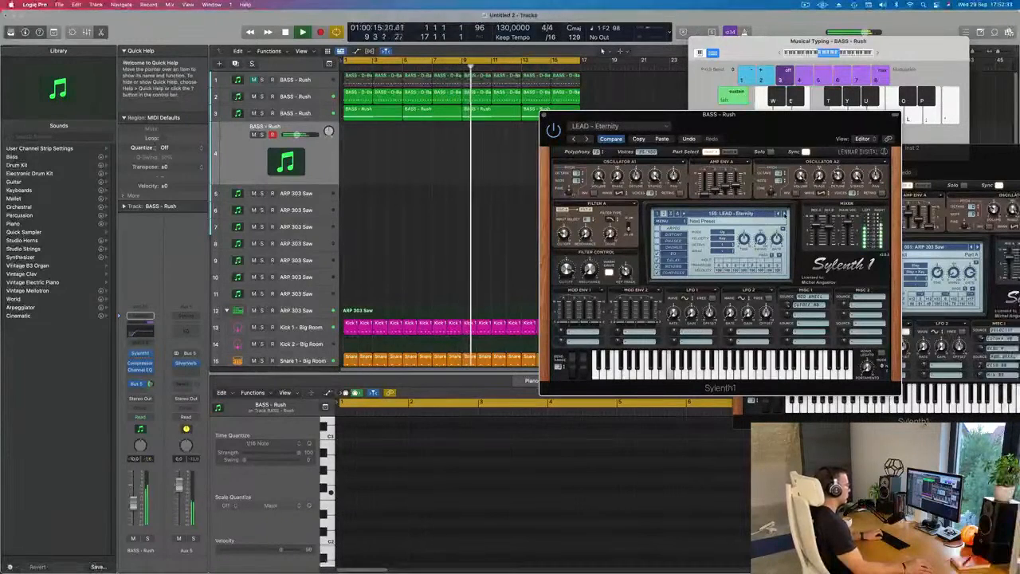
key("f")
left_click(784, 213)
key("f")
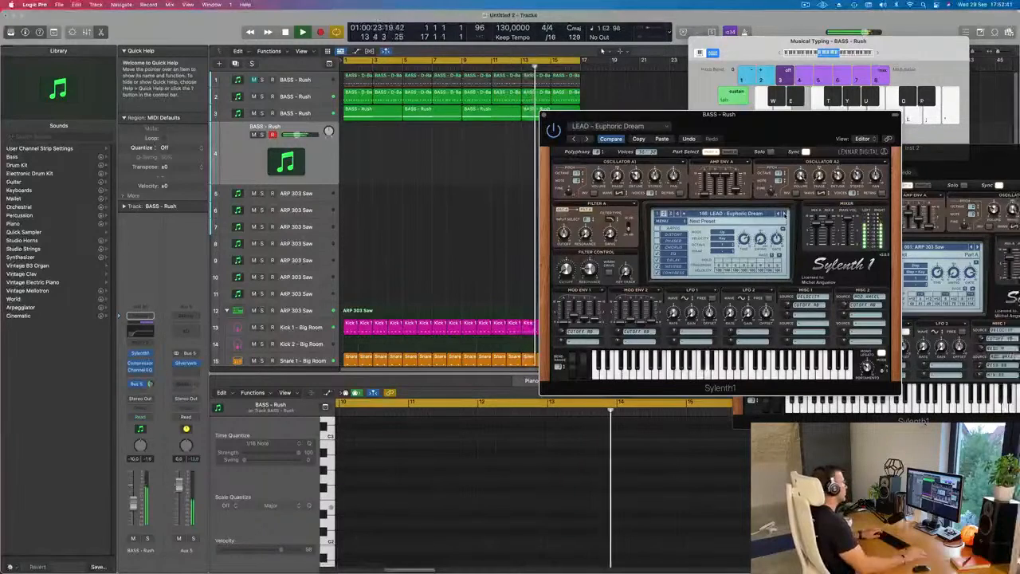
- Copy the first D-Bass region from the second track to bar 1 of the fourth track and play it
left_click_drag(348, 93, 348, 151)
key("space")
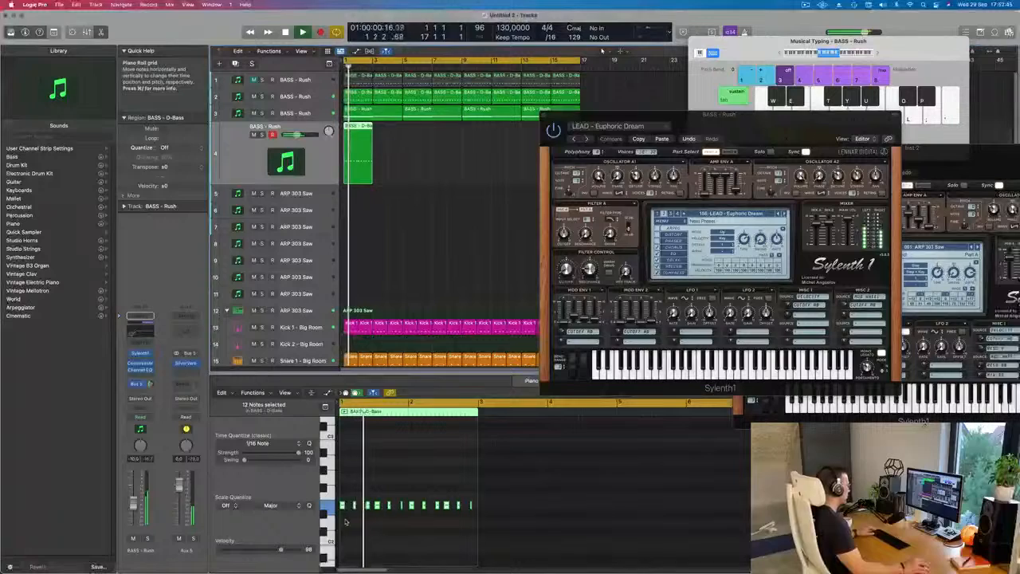
- Try all notes of the copied region an octave higher, return them to their original octave, and replay the loop
key("super+a")
key("alt+shift+Up")
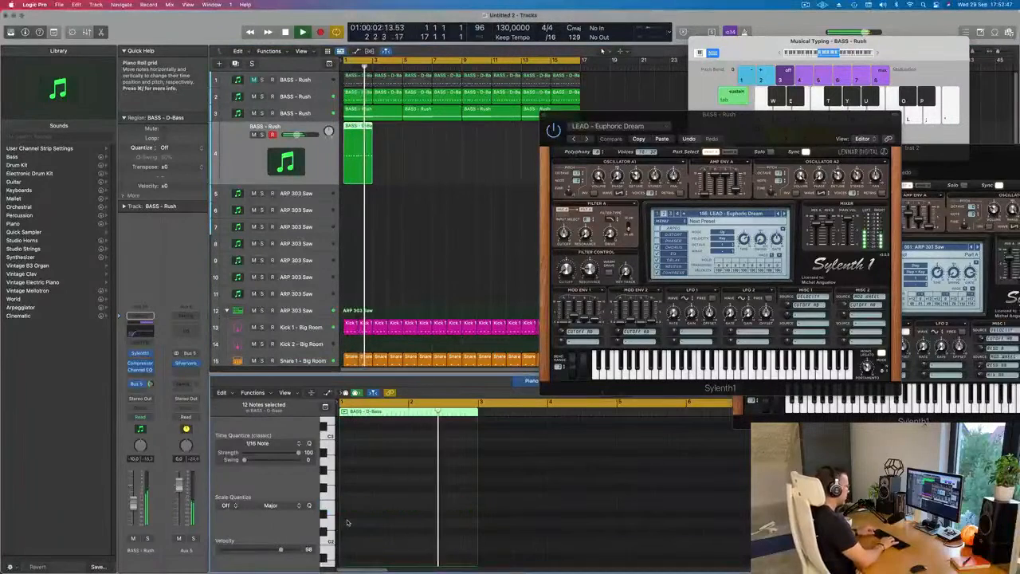
scroll(393, 514, "up", 4)
key("space")
key("space")
scroll(393, 515, "up", 2)
key("alt+shift+Down")
key("space")
key("space")
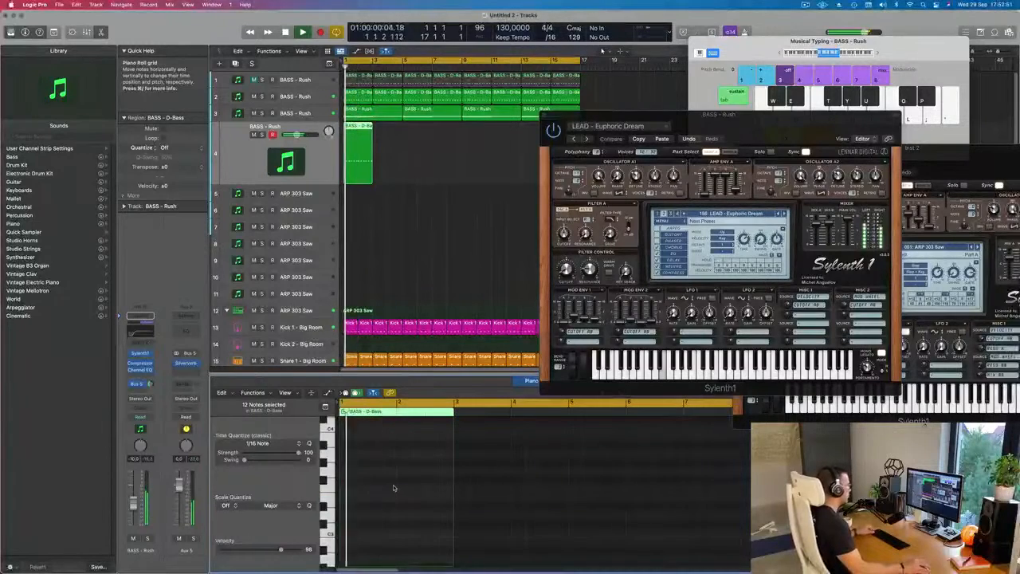
- Repeat the fourth track's D-Bass region until it fills the 16-bar loop
left_click_drag(427, 164, 363, 152)
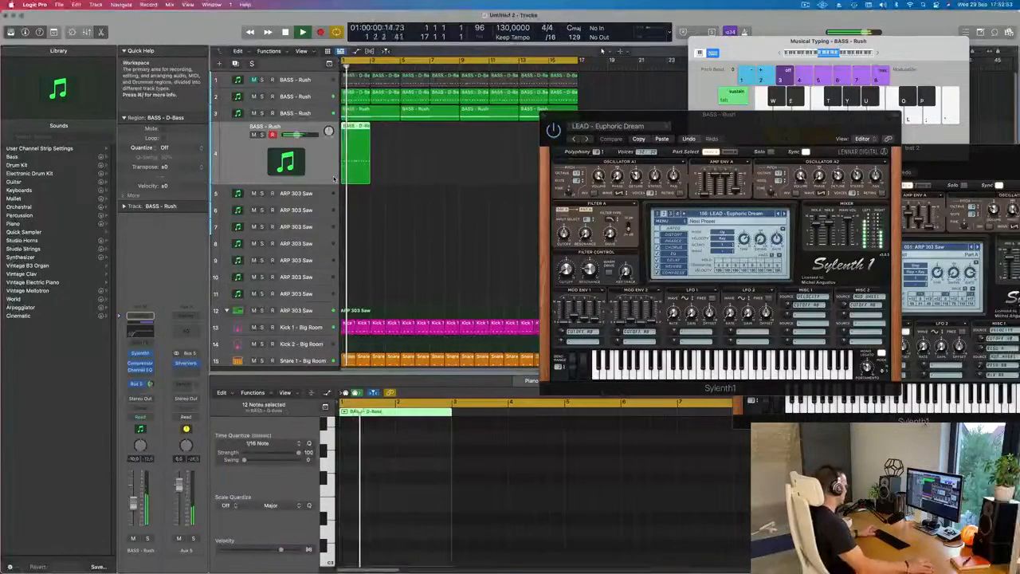
key("super+r")
key("super+r")
key("super+r")
key("super+r")
key("super+r")
key("super+r")
key("super+r")
- Switch the fourth track's Sylenth1 to the LEAD - Euphoric Lead preset and replay the loop from the start
left_click_drag(589, 128, 495, 132)
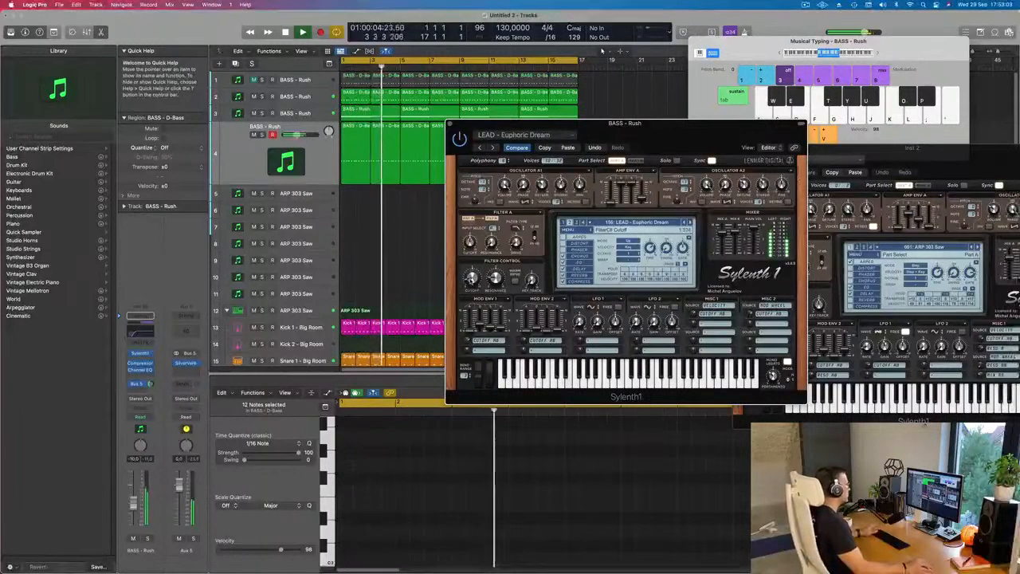
key("space")
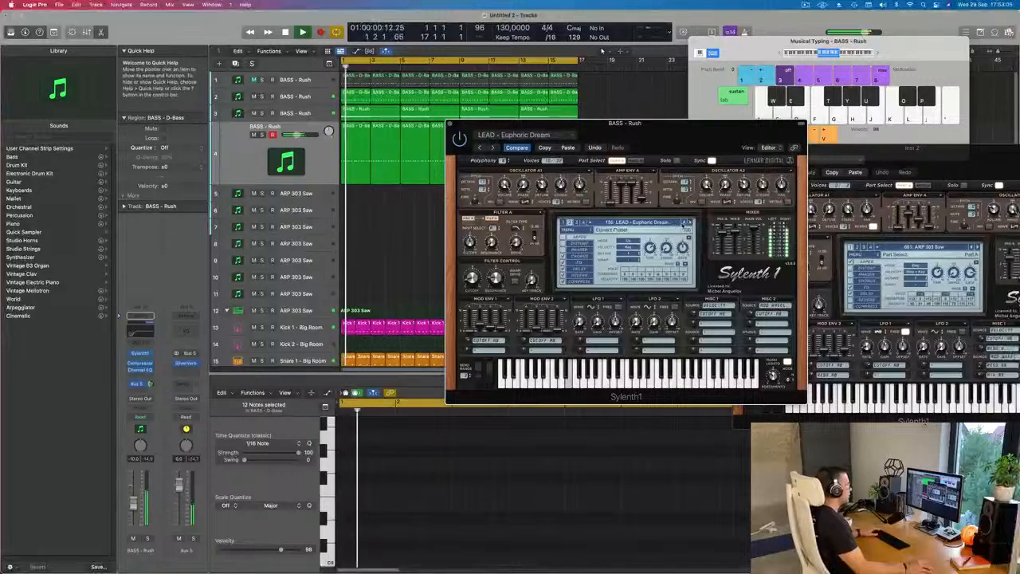
left_click(689, 223)
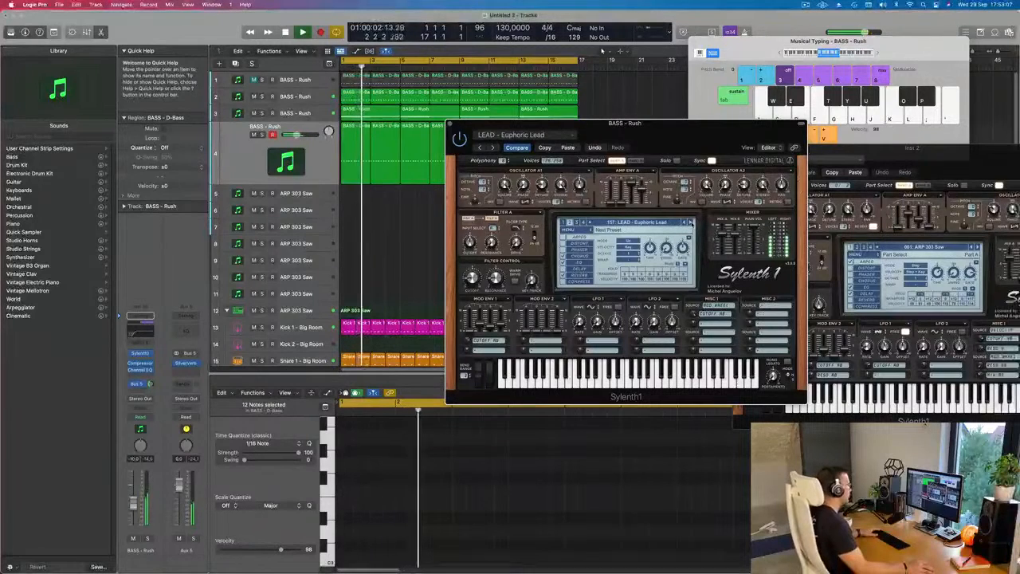
key("Return")
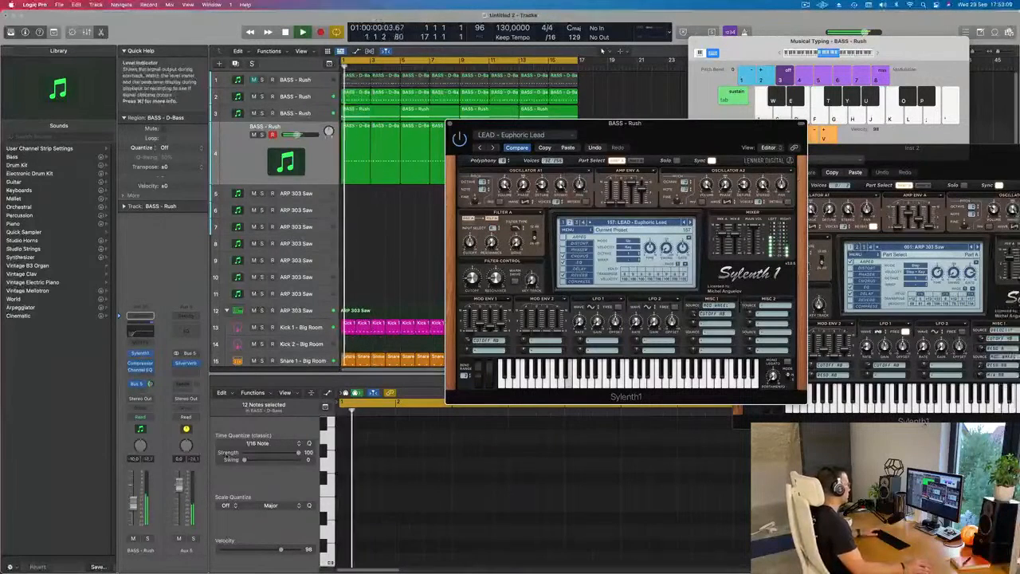
- Raise the fourth track's volume to about -7 dB, comparing the loop with the track muted and unmuted
left_click_drag(133, 503, 133, 500)
key("Return")
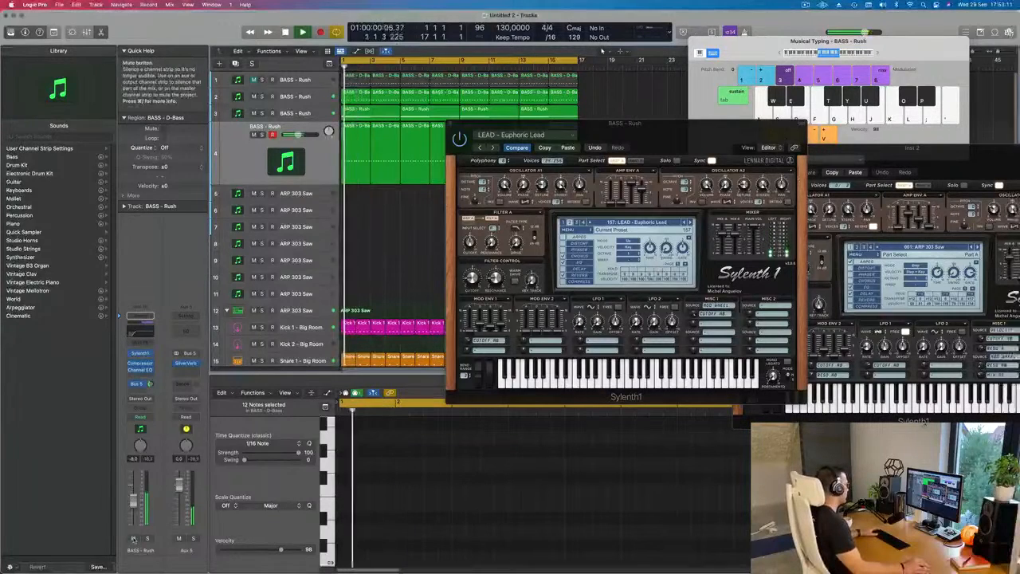
left_click(134, 540)
left_click(134, 540)
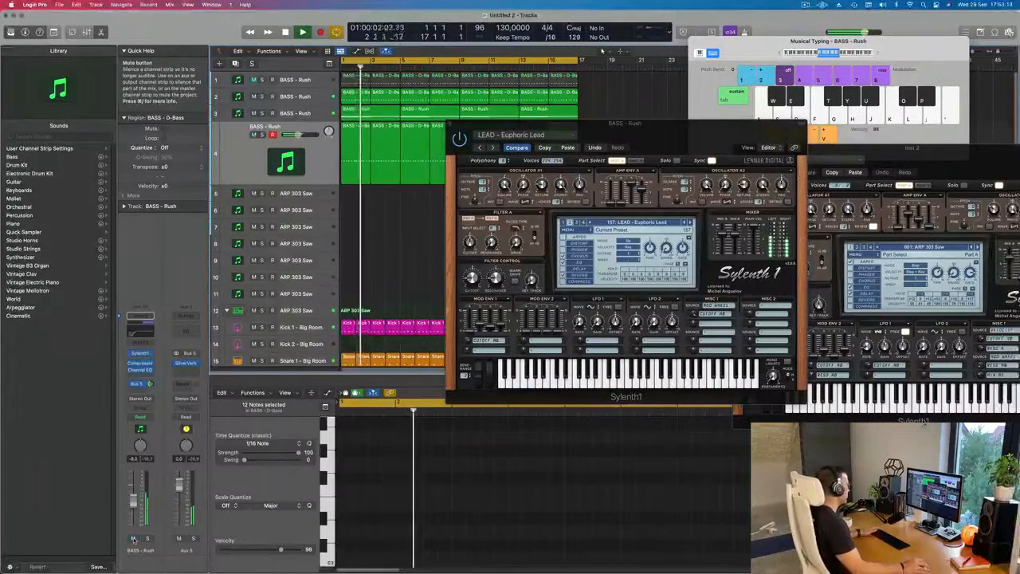
key("Return")
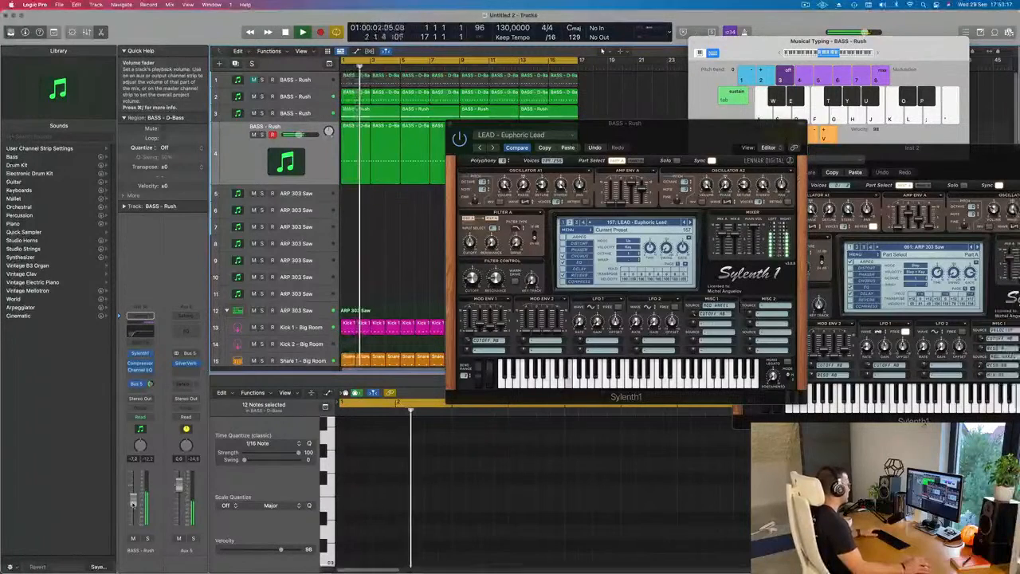
- Close the Sylenth1 window and duplicate the fourth track with its settings as an empty fifth track
mouse_move(621, 134)
left_mouse_down()
mouse_move(698, 126)
mouse_move(625, 127)
left_mouse_up()
left_click(454, 117)
left_click(417, 227)
scroll(415, 230, "left", 2)
left_click(218, 171)
key("Return")
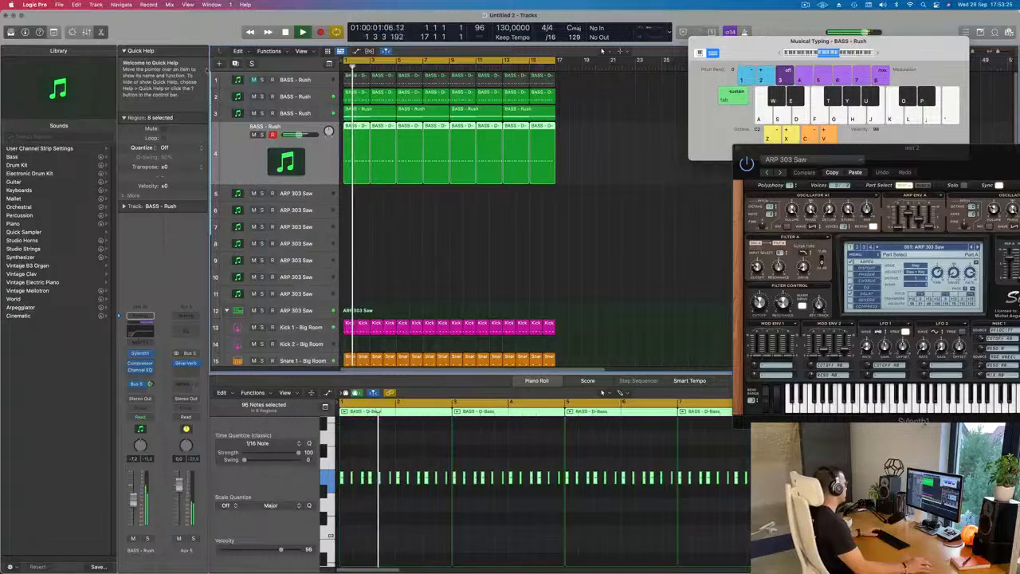
left_click(236, 64)
key("Return")
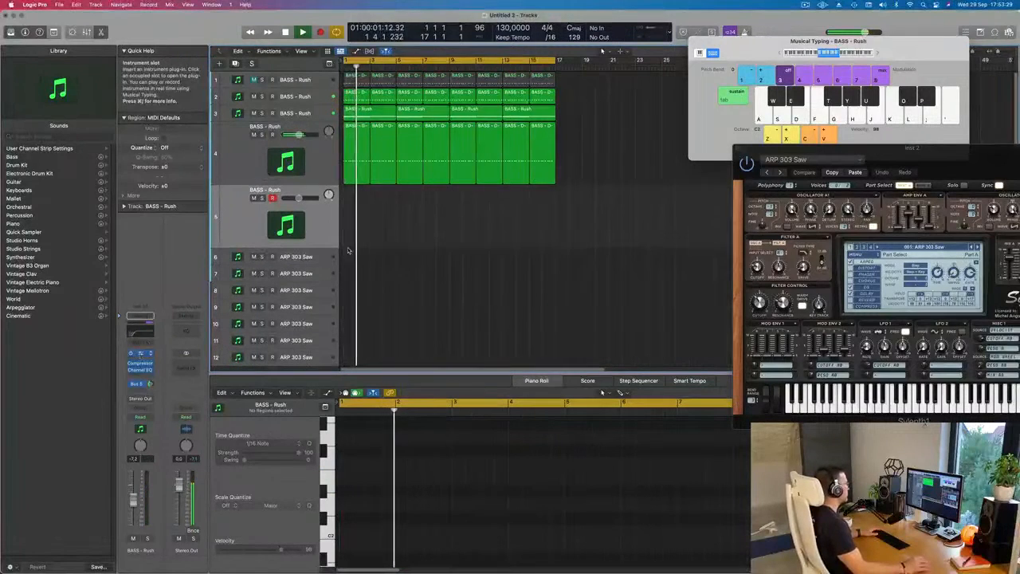
- Load the LEAD - Yellow Stuff preset in the fifth track's Sylenth1 and audition it over the loop with its Bus 5 send
left_click(140, 353)
left_click(531, 212)
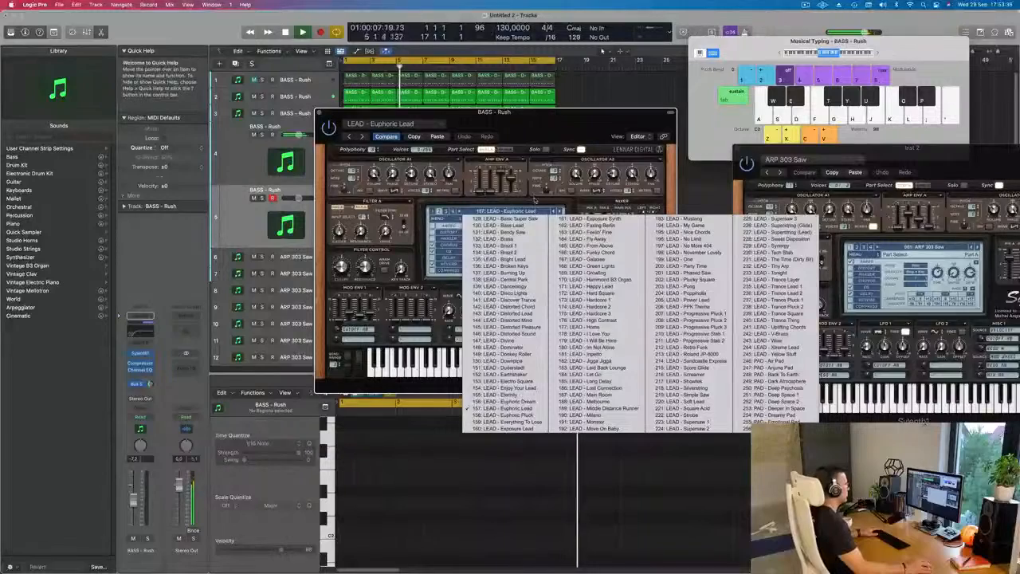
left_click(572, 139)
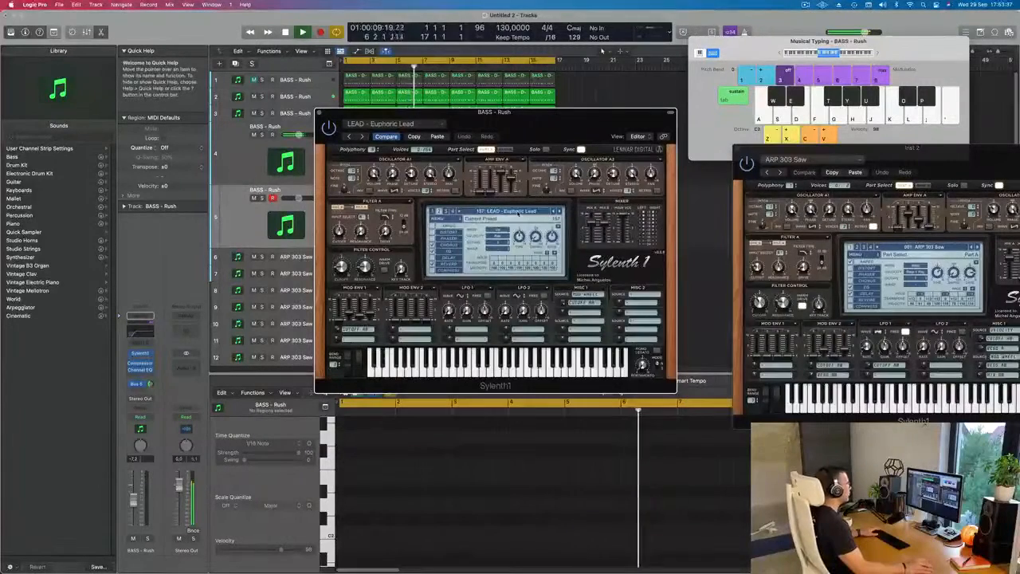
left_click(518, 212)
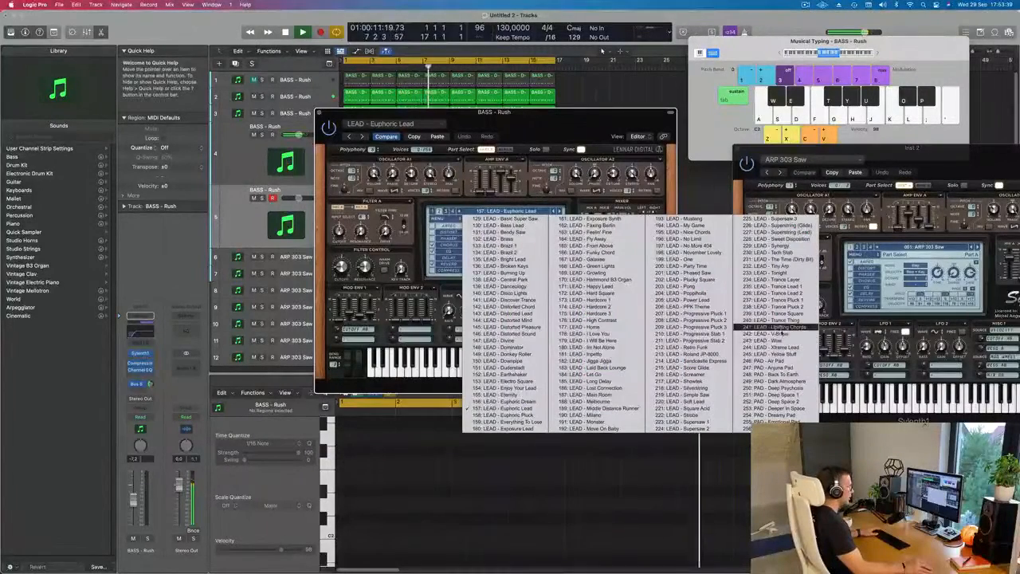
left_click(781, 357)
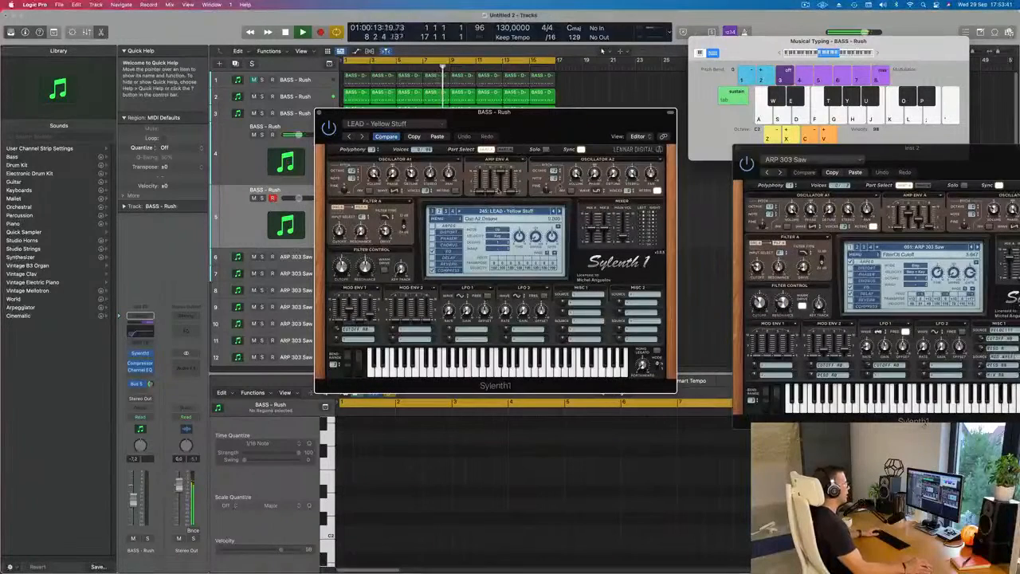
left_click_drag(554, 125, 601, 129)
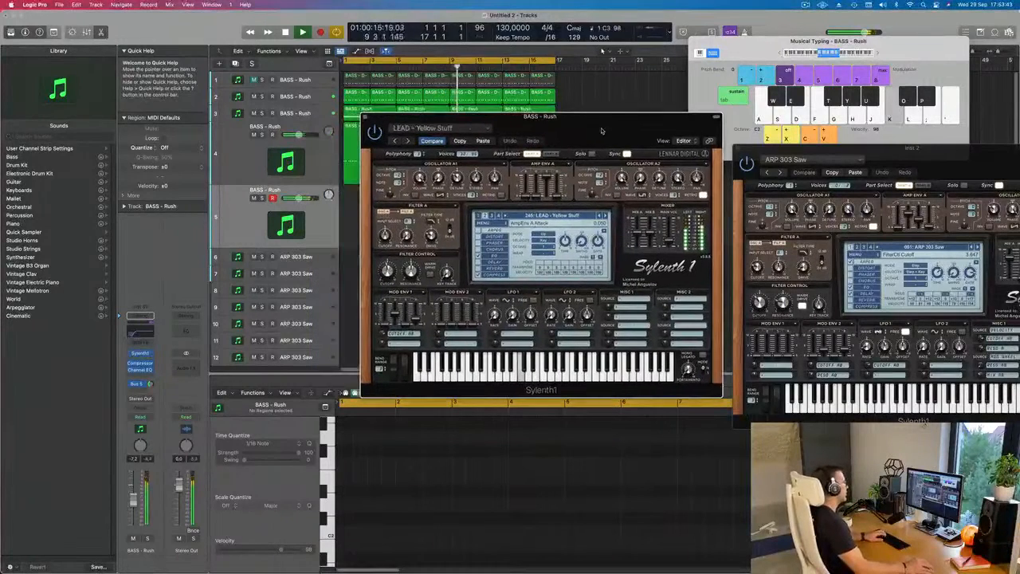
left_click(150, 384)
key("z")
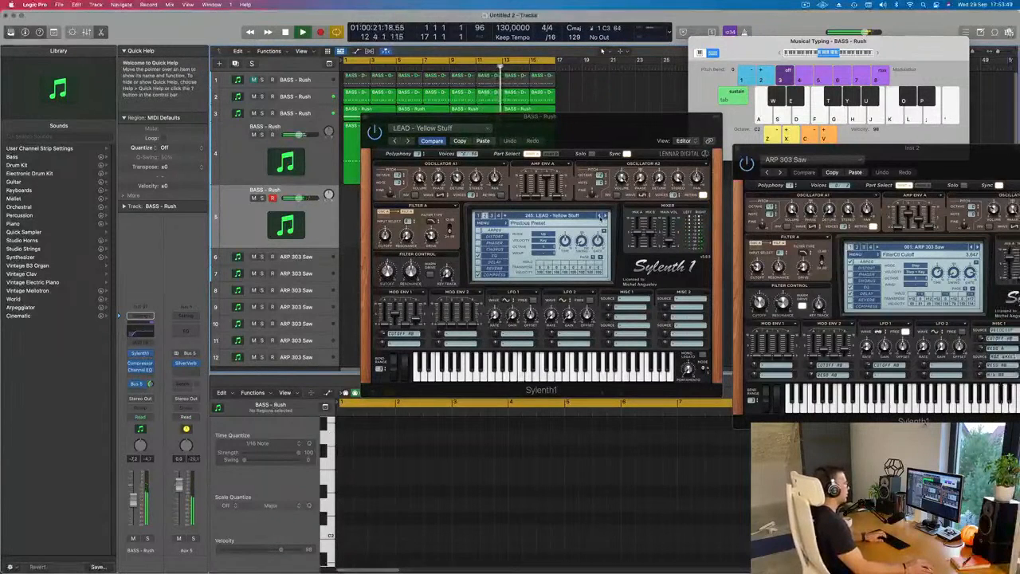
- Audition LEAD - Xtreme Lead and LEAD - Wow on the fifth track and lower its volume to about -14.4 dB
left_click(600, 216)
key("j")
left_click(600, 216)
key("j")
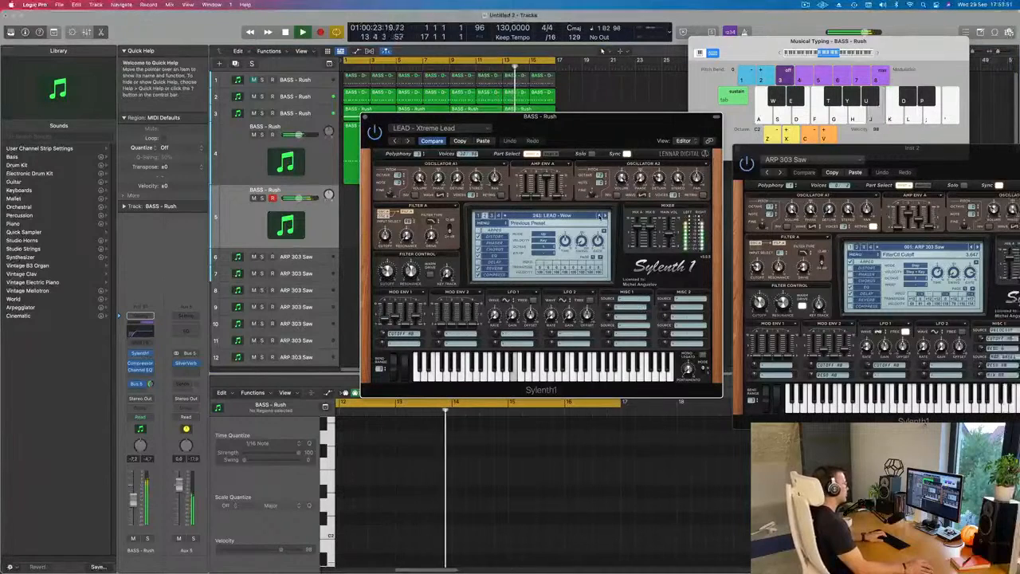
left_click_drag(134, 506, 134, 510)
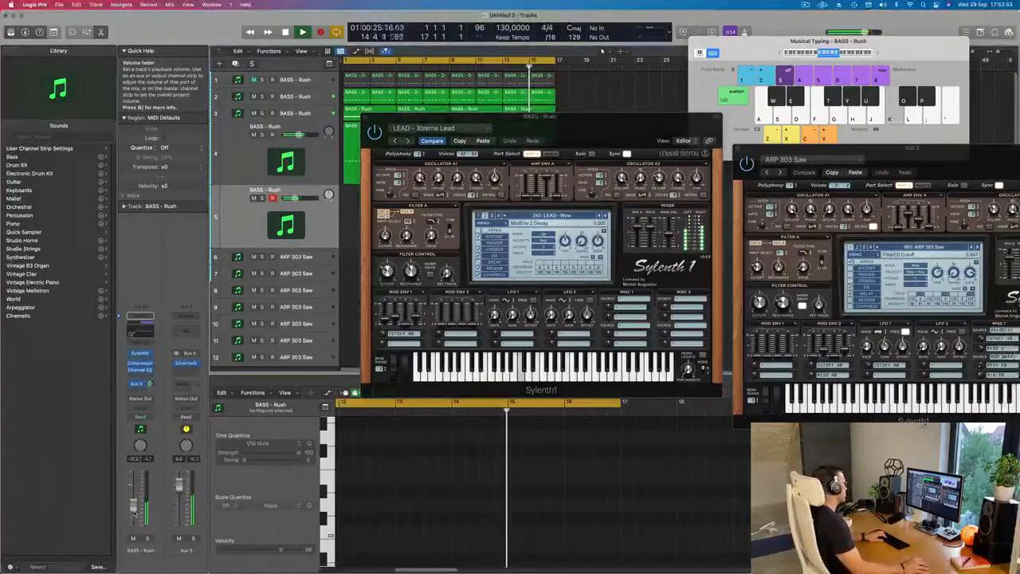
key("k")
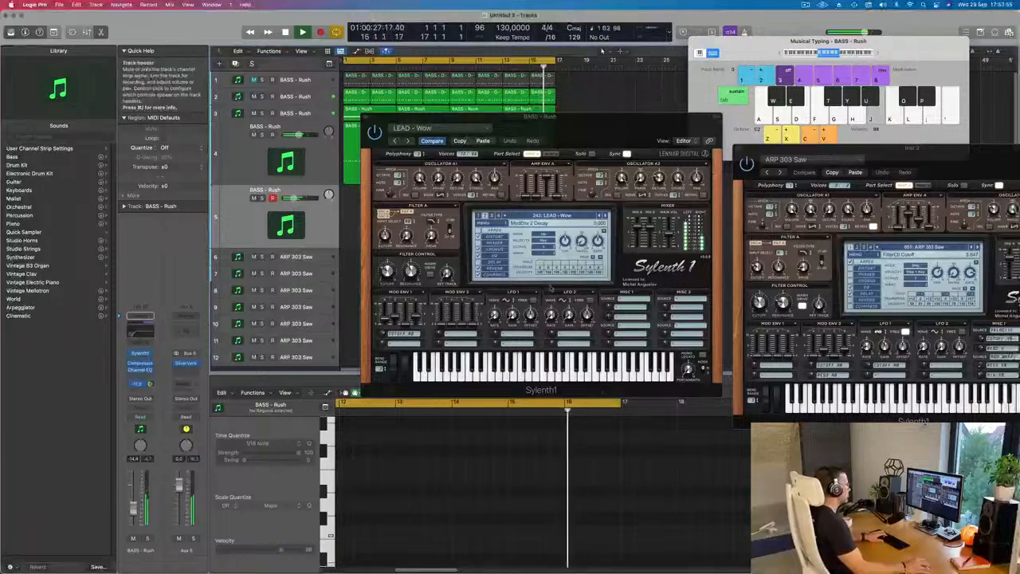
- Step the fifth track's presets back from LEAD - V-Brass to LEAD - Trance Thing and raise the track's volume
left_click(602, 216)
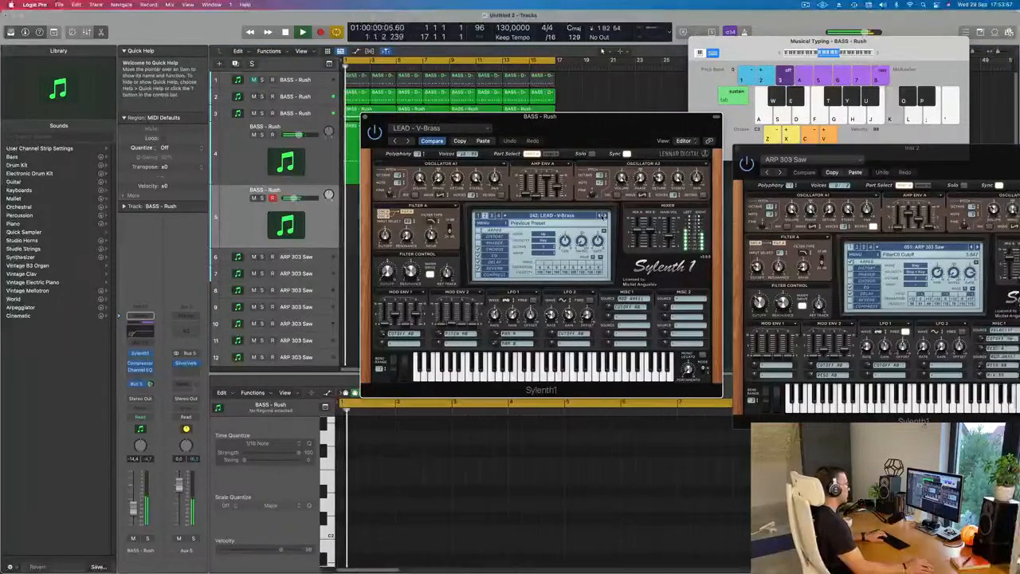
left_click(601, 216)
left_click(601, 216)
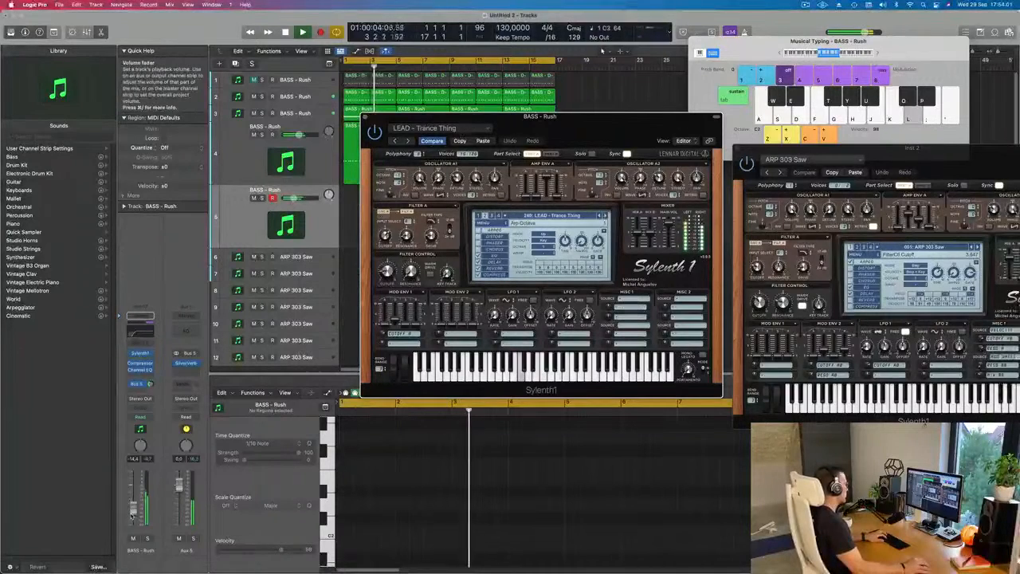
left_click_drag(134, 496, 135, 492)
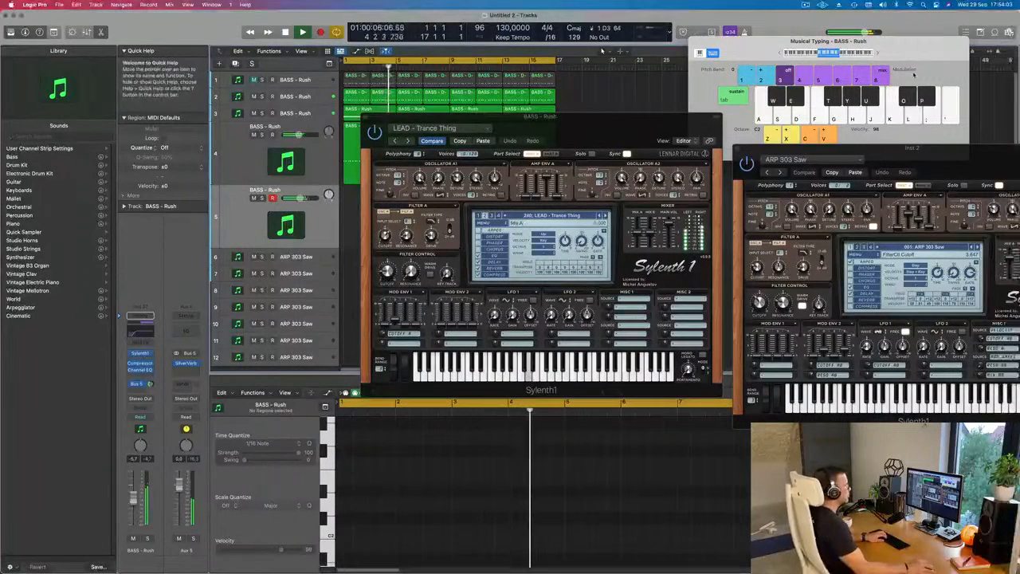
- Shift the Musical Typing octave, load LEAD - Trance Square, and play it while adjusting its volume and filter cutoff
left_click(878, 54)
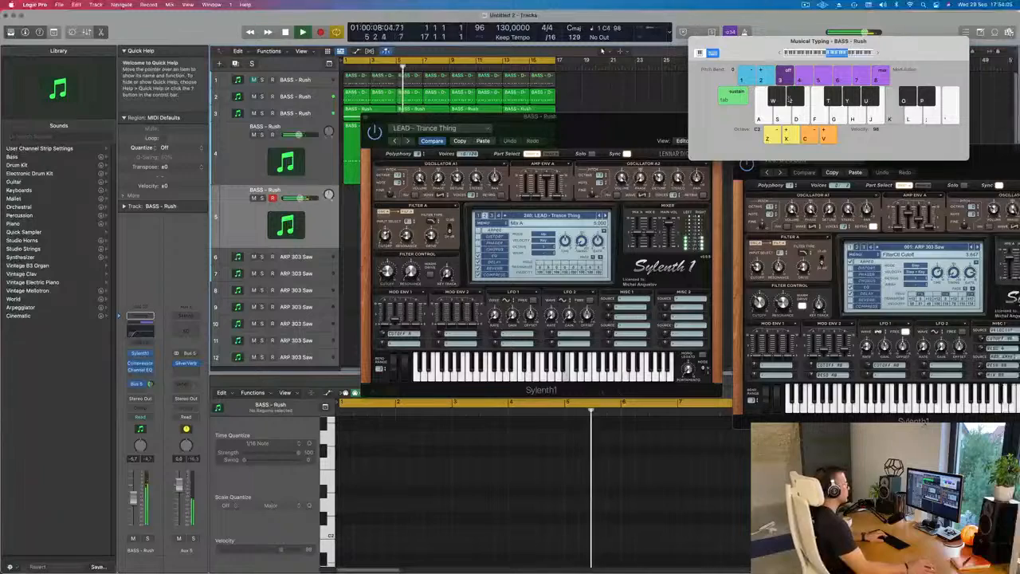
left_click(599, 216)
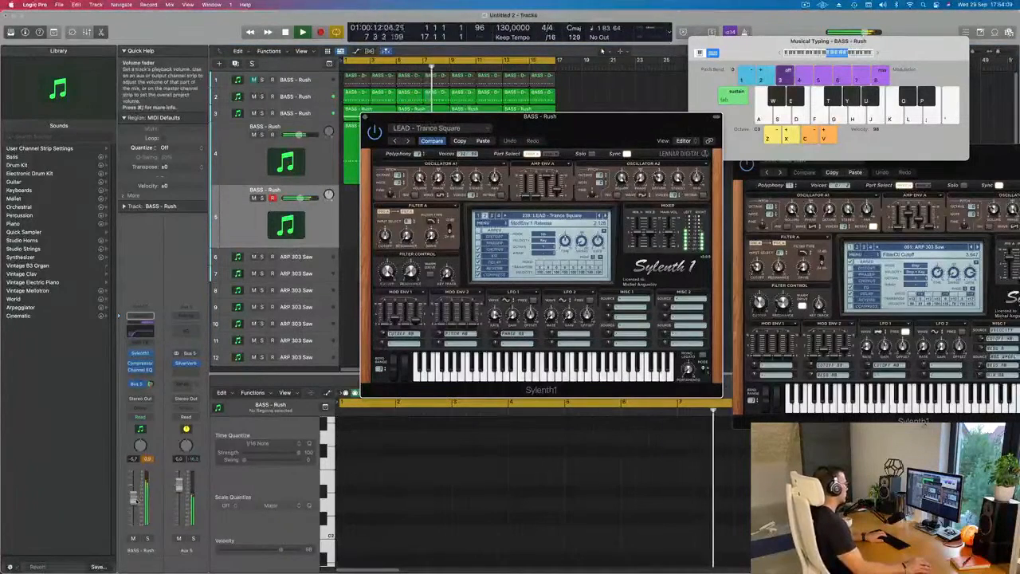
key("u")
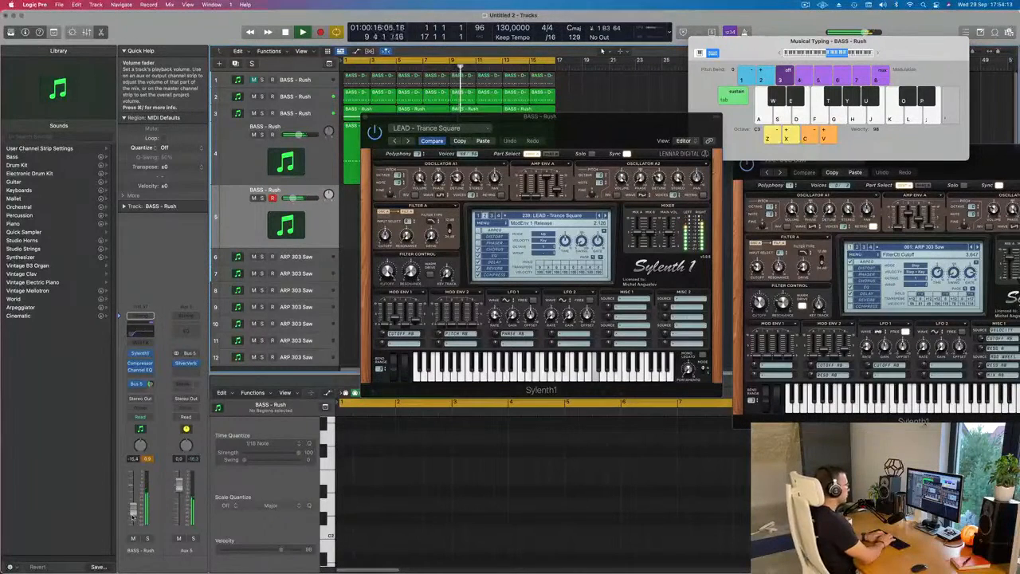
key("d")
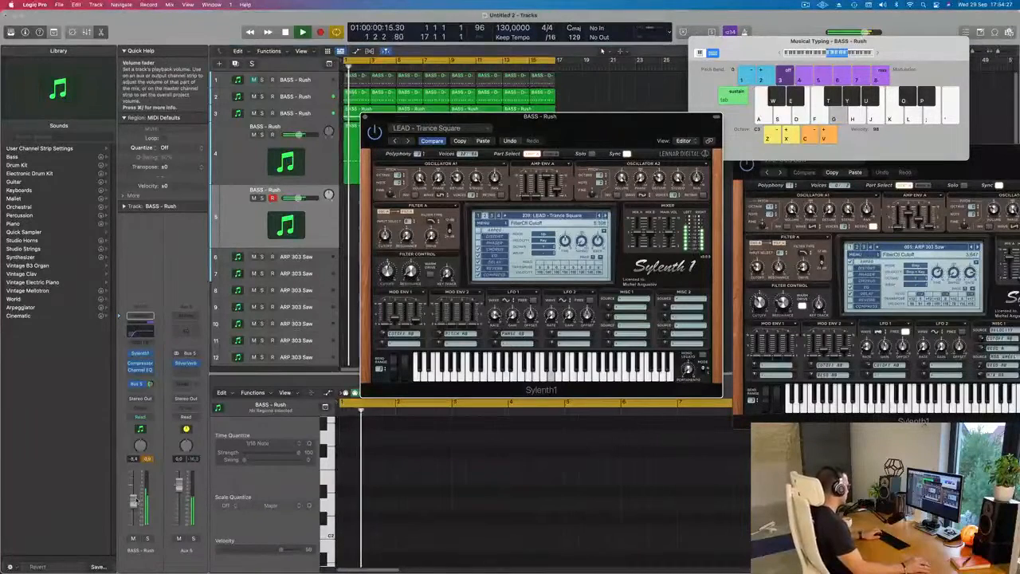
left_click(604, 198)
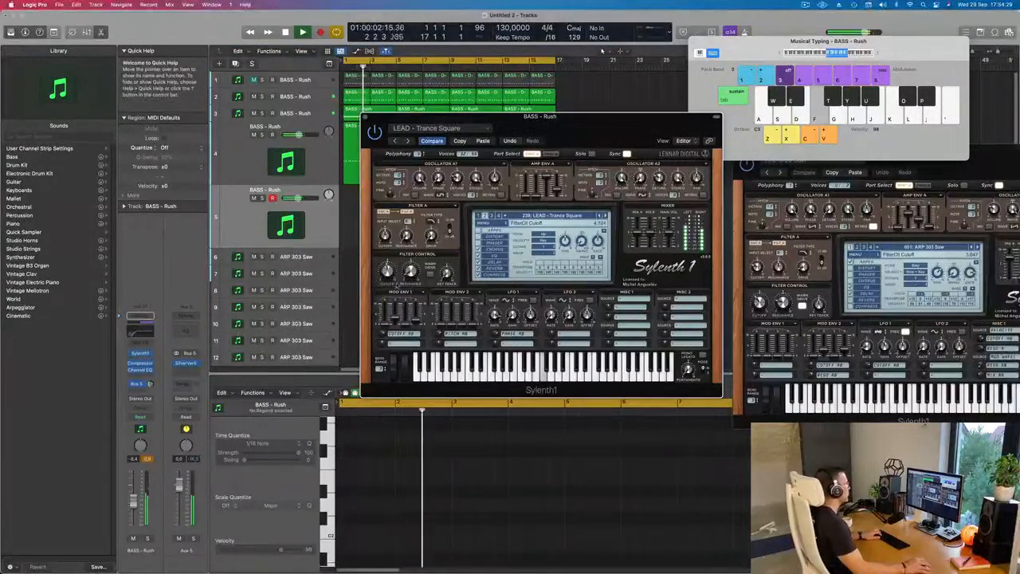
key("d")
- Audition the fifth track's presets backwards from LEAD - Trance Pluck 2 to LEAD - Trance Layer
left_click(600, 215)
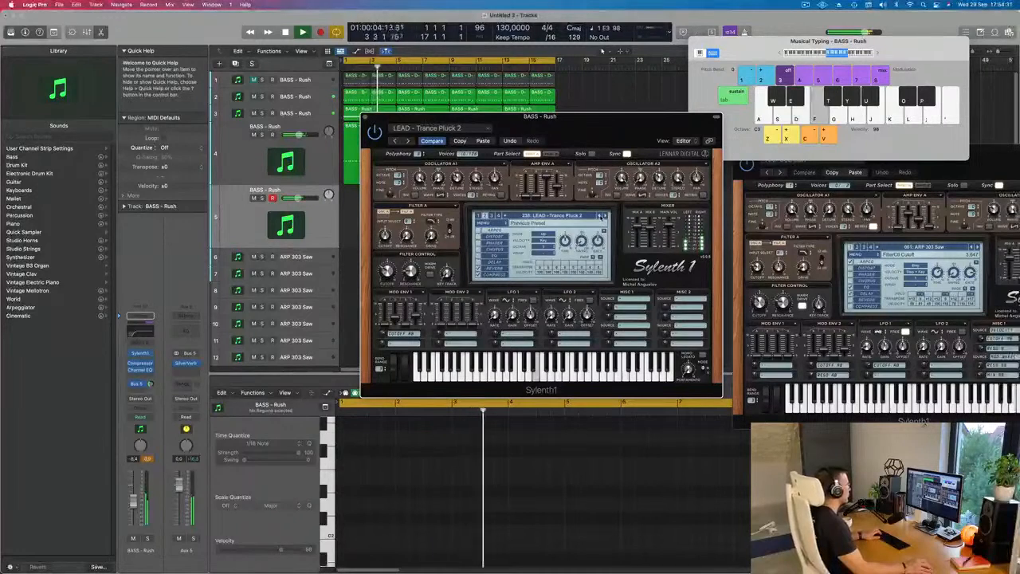
left_click(599, 216)
left_click(600, 216)
key("g")
key("g")
key("d")
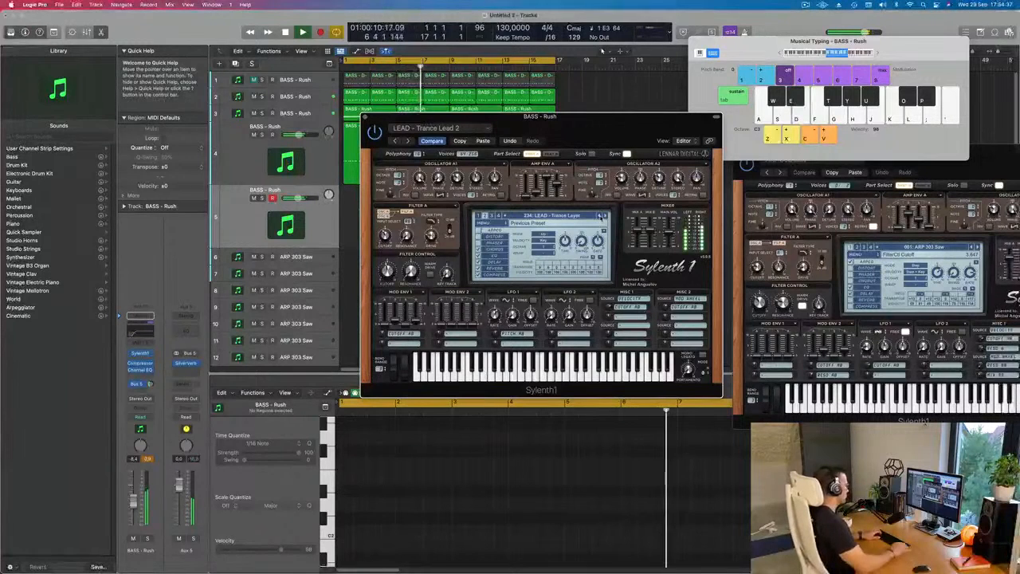
key("l")
key("k")
key("g")
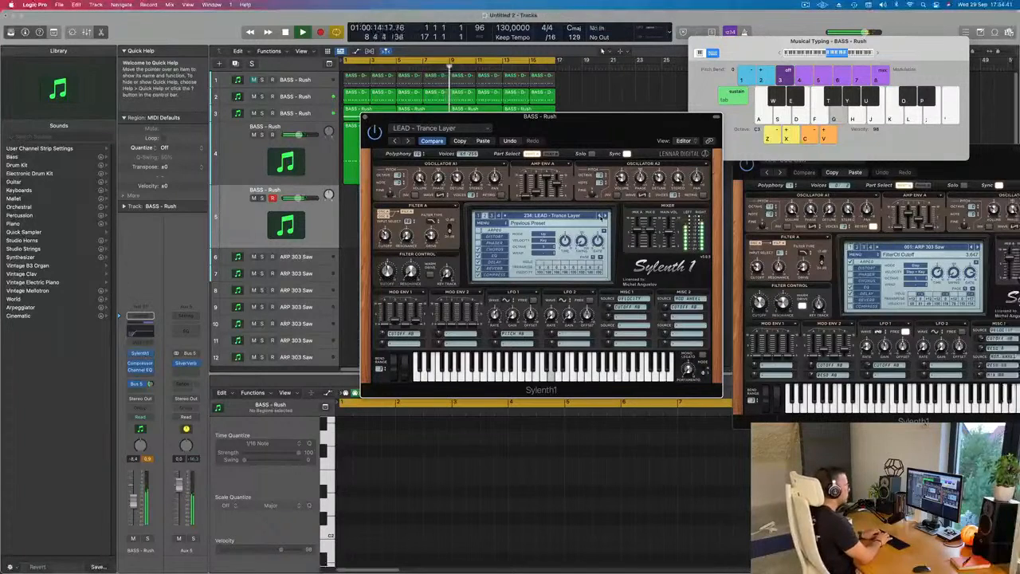
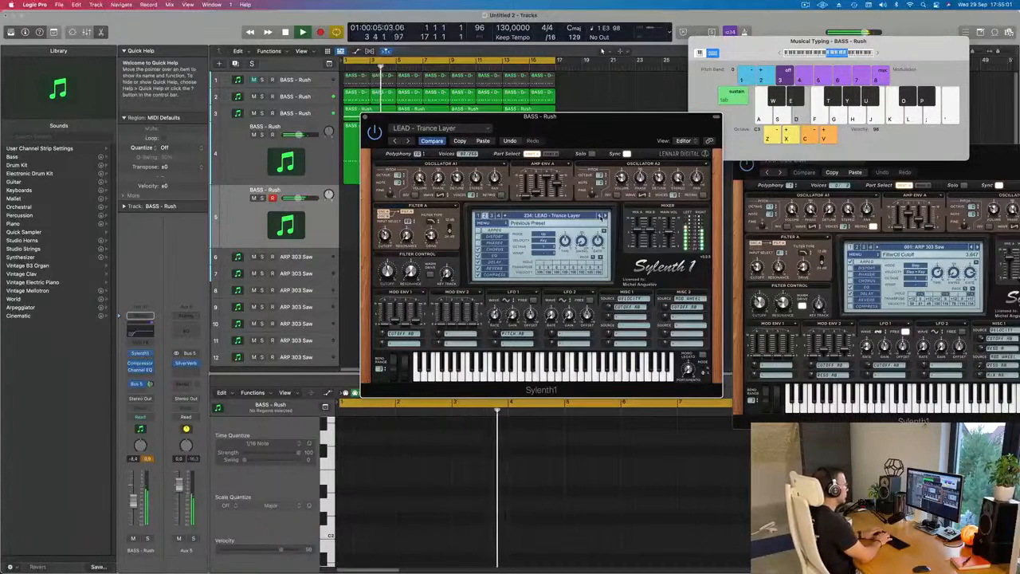
- Record a pattern of short repeated notes on the fifth track with Musical Typing, starting at bar 5, and stop recording
key("r")
key("e")
key("e")
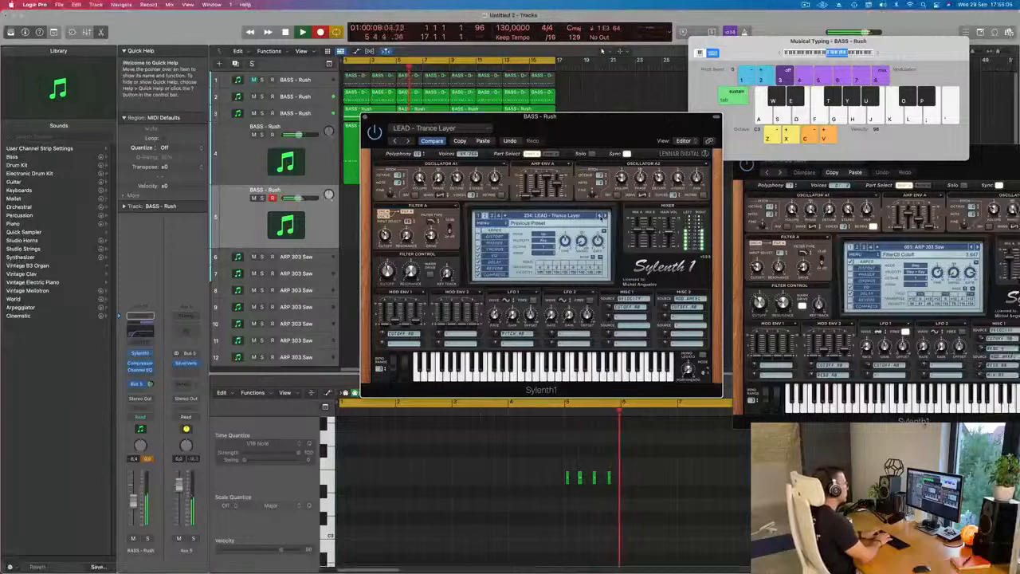
key("e")
key("e")
key("e")
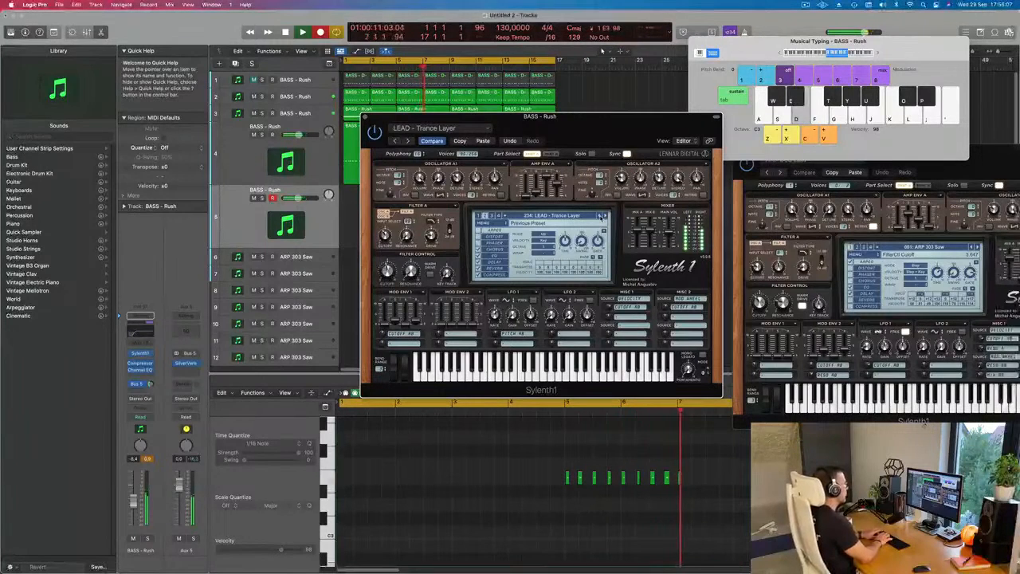
key("e")
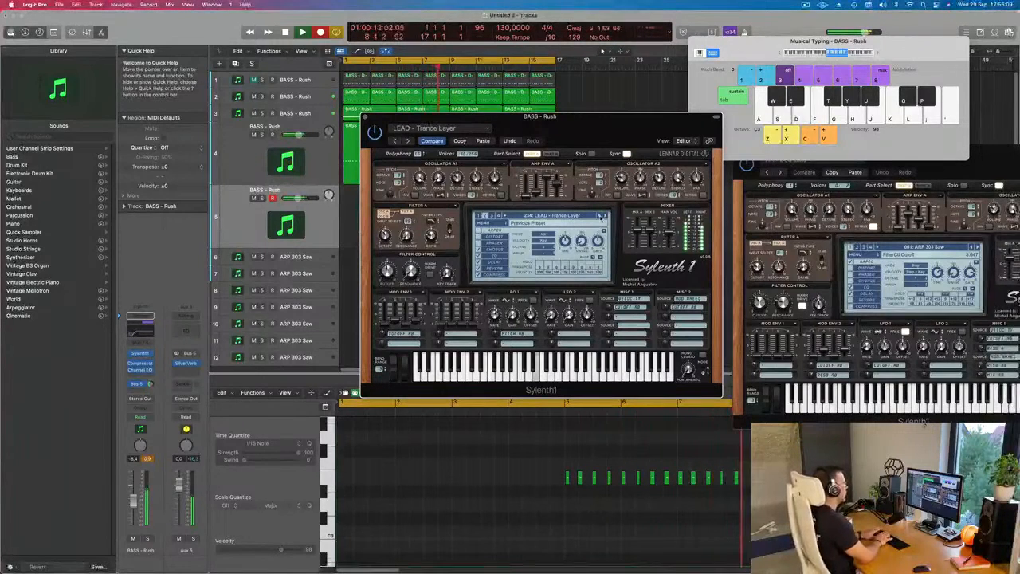
key("e")
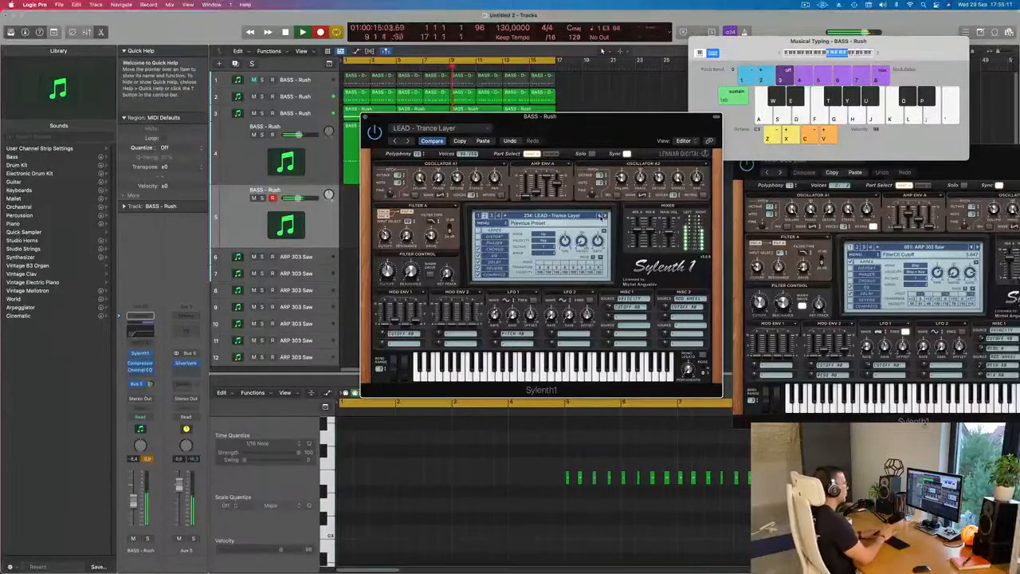
key("space")
- Move the newly recorded region on the fifth track to start at bar 1
left_click_drag(537, 128, 838, 128)
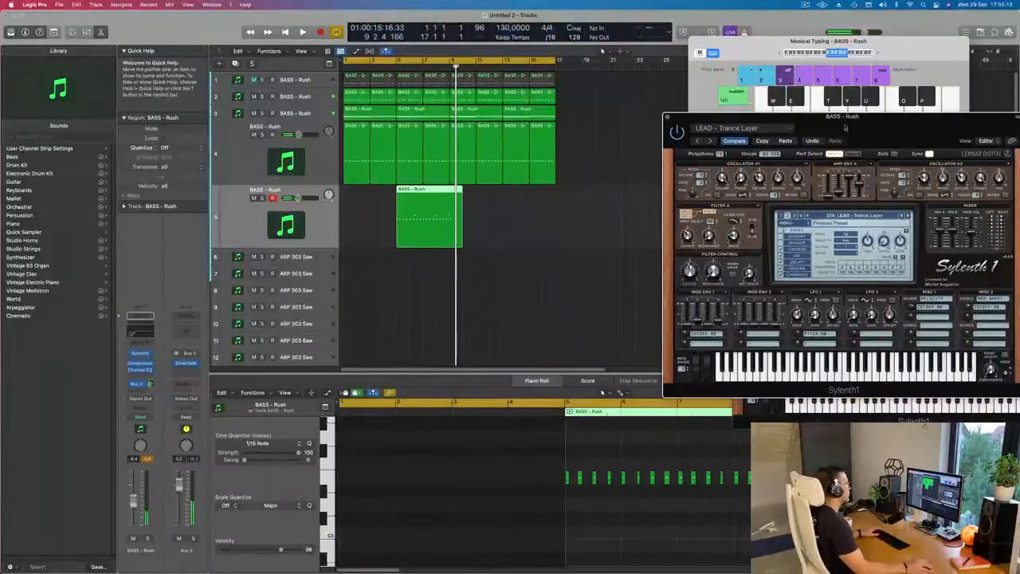
left_click_drag(435, 191, 372, 214)
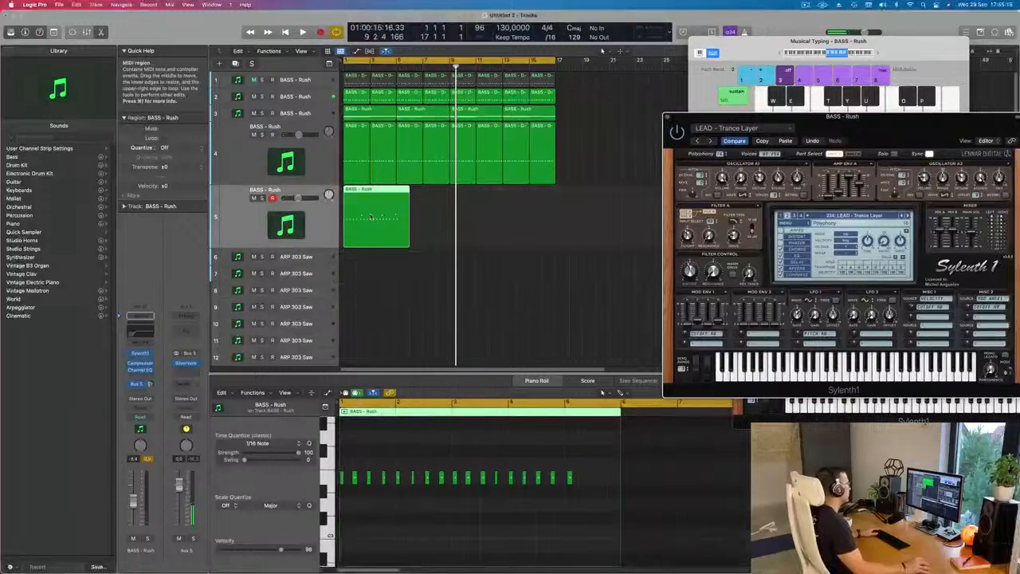
scroll(617, 419, "up", 2)
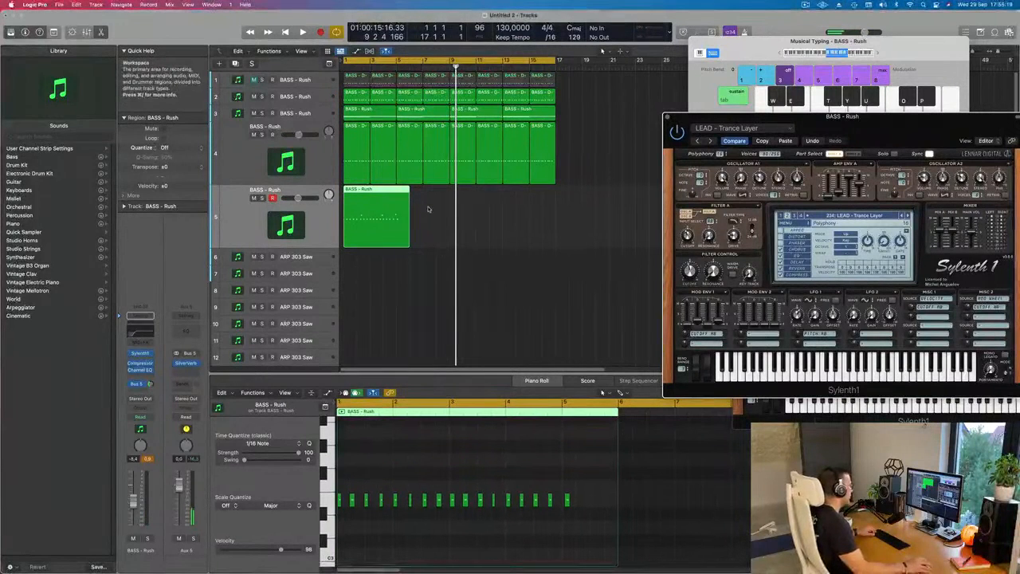
- Split the fifth track's region at bar 5 and delete the leftover piece after the cut
left_click(403, 193, "super")
double_click(398, 194, "super")
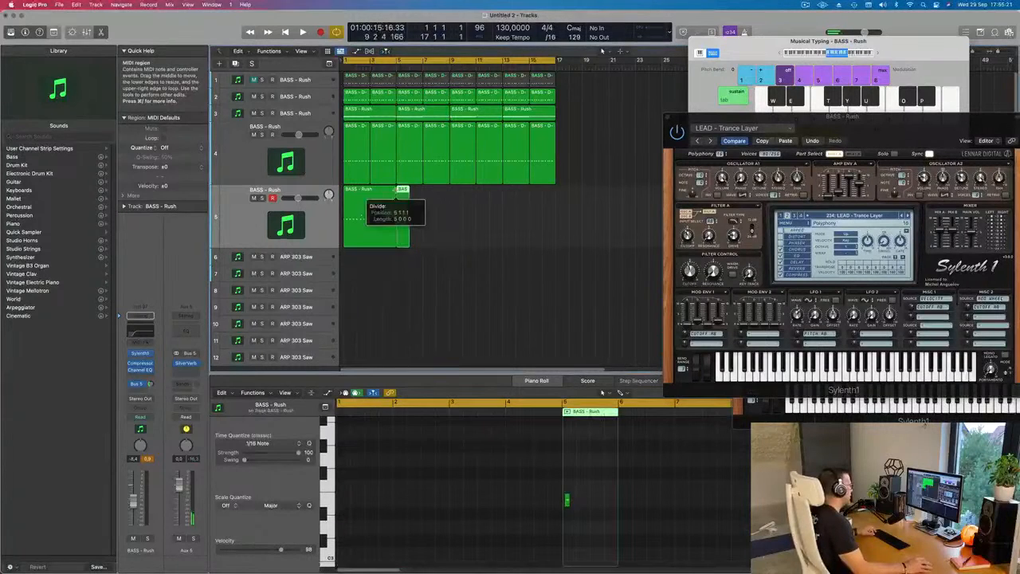
left_click_drag(433, 212, 403, 251)
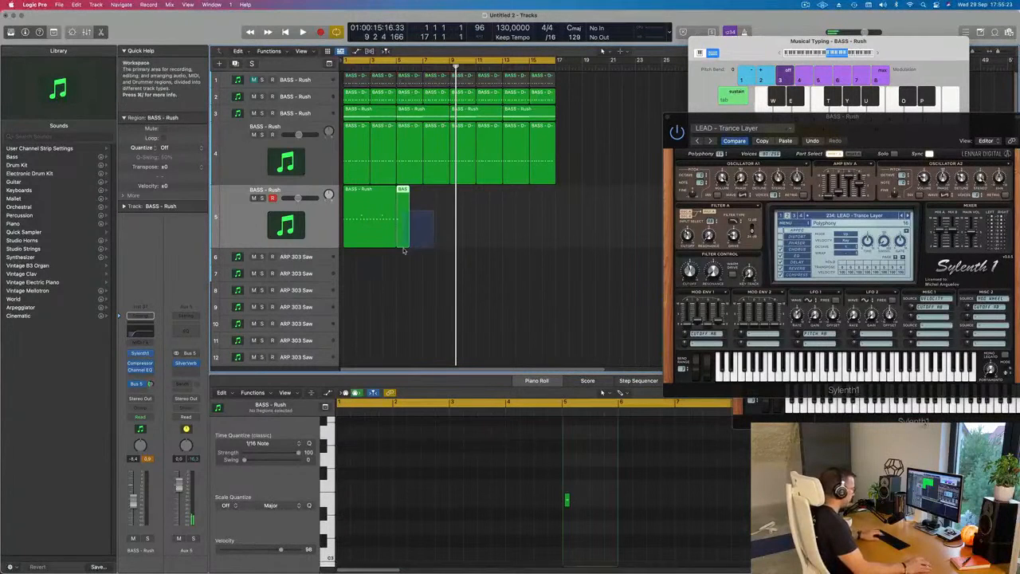
key("Delete")
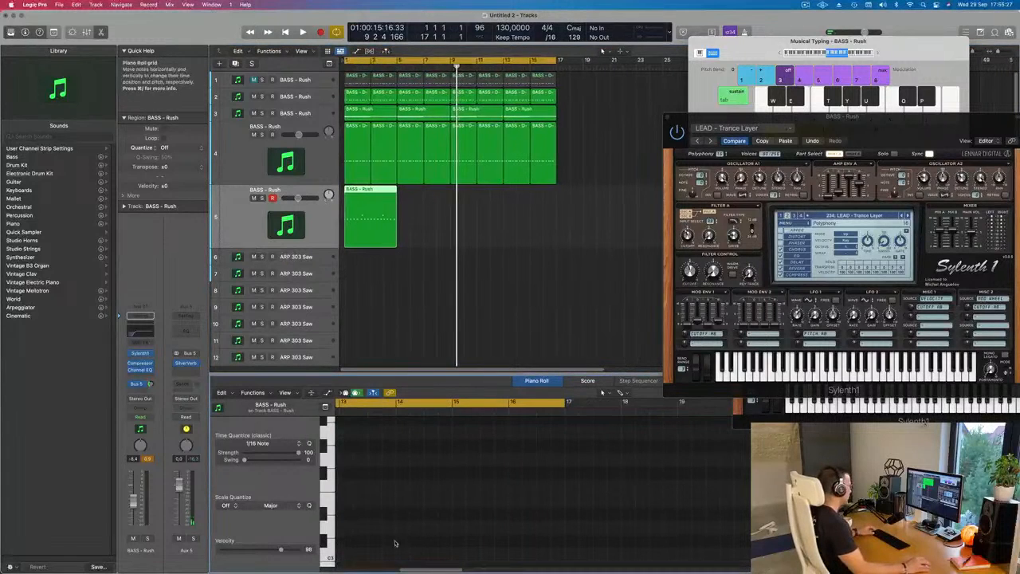
scroll(412, 520, "left", 10)
scroll(411, 519, "left", 5)
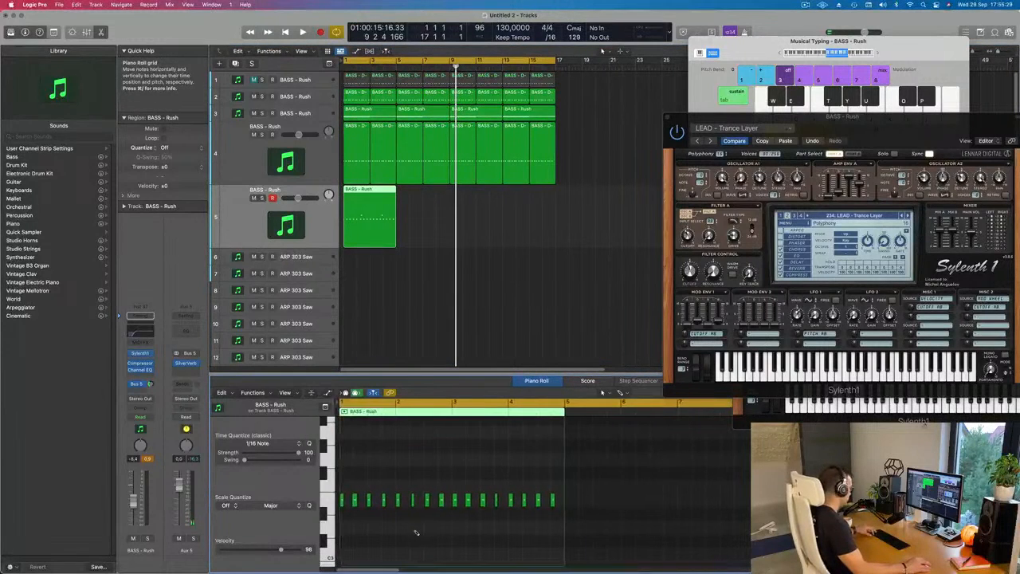
- Play the arrangement, check the notes of the fifth track's region in the Piano Roll, and slightly adjust a single note
key("space")
scroll(416, 537, "up", 3)
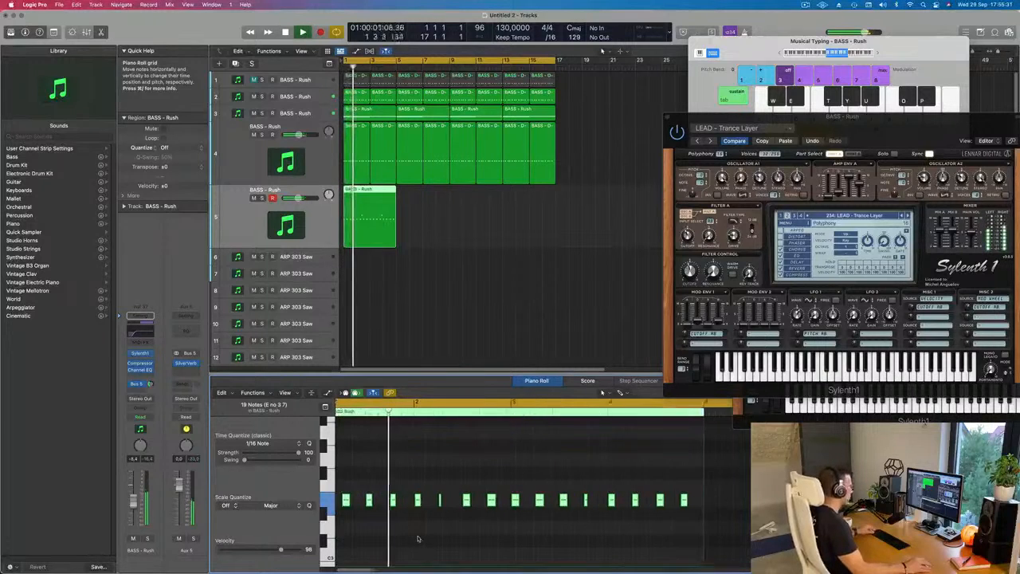
scroll(475, 538, "down", 1)
scroll(502, 538, "up", 4)
scroll(502, 537, "down", 1)
scroll(547, 534, "up", 2)
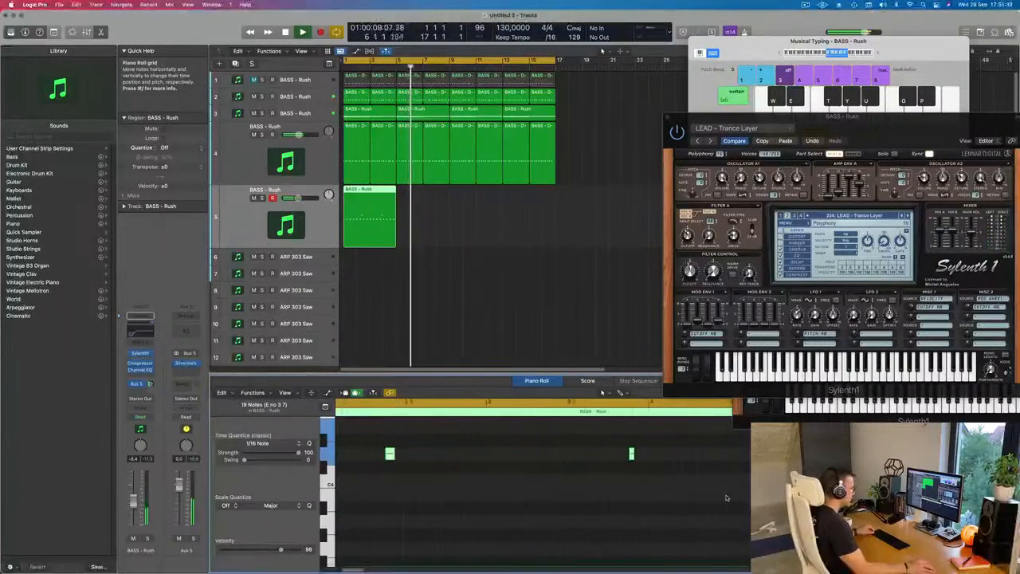
left_click_drag(716, 427, 706, 429)
key("Return")
left_click(629, 477, "ctrl+alt")
- Repeat the fifth track's four-bar region three times so the pattern runs up to bar 17
scroll(628, 477, "down", 3)
scroll(459, 493, "down", 1)
scroll(458, 492, "down", 5)
scroll(459, 492, "up", 5)
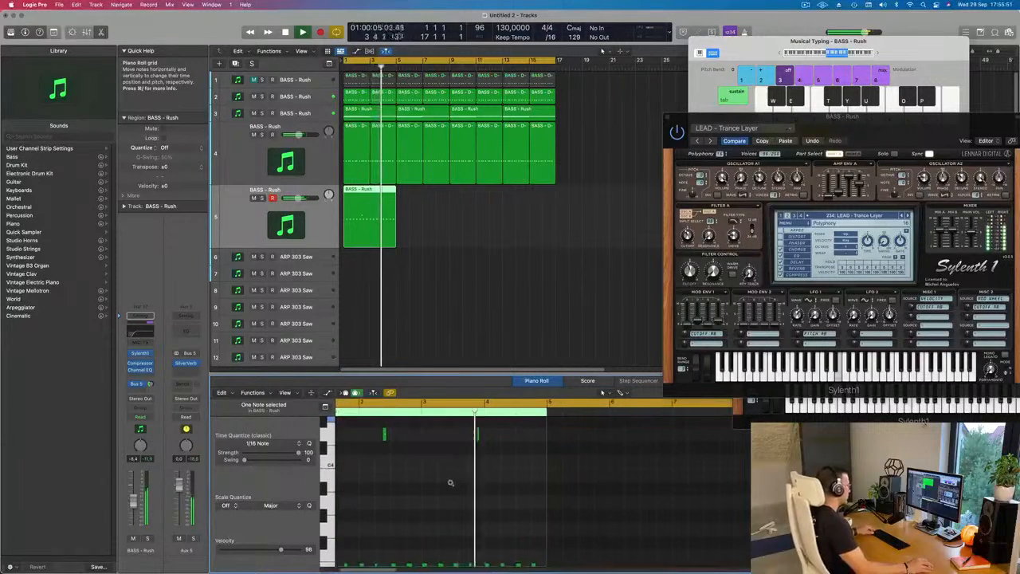
scroll(454, 484, "up", 2)
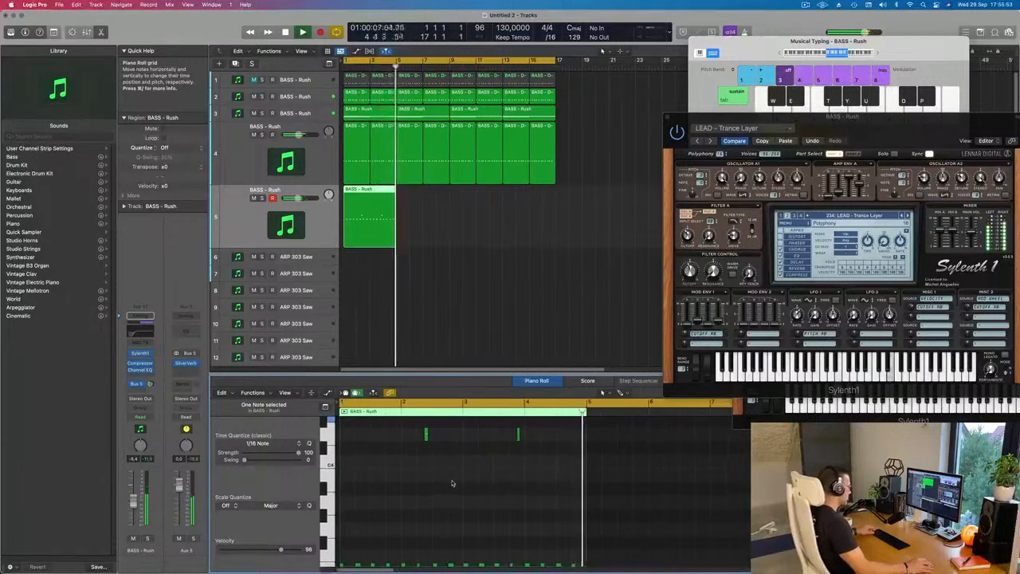
scroll(453, 482, "down", 5)
left_click(368, 230)
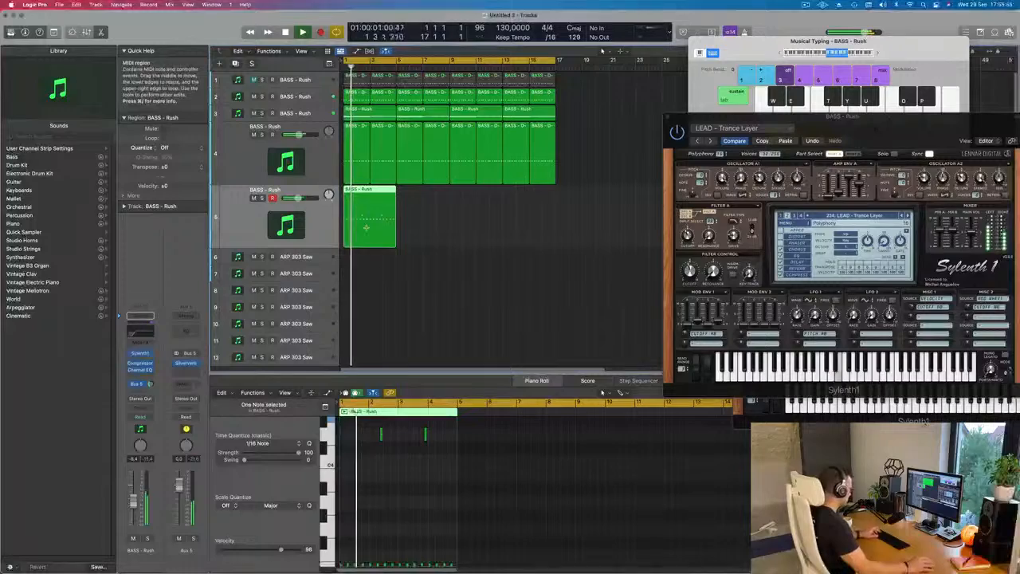
key("super+r")
key("super+r")
key("super+r")
- Lower the fifth track's volume to about -9.6 dB and load the LEAD - Trance Lead 1 preset
left_click_drag(772, 117, 526, 126)
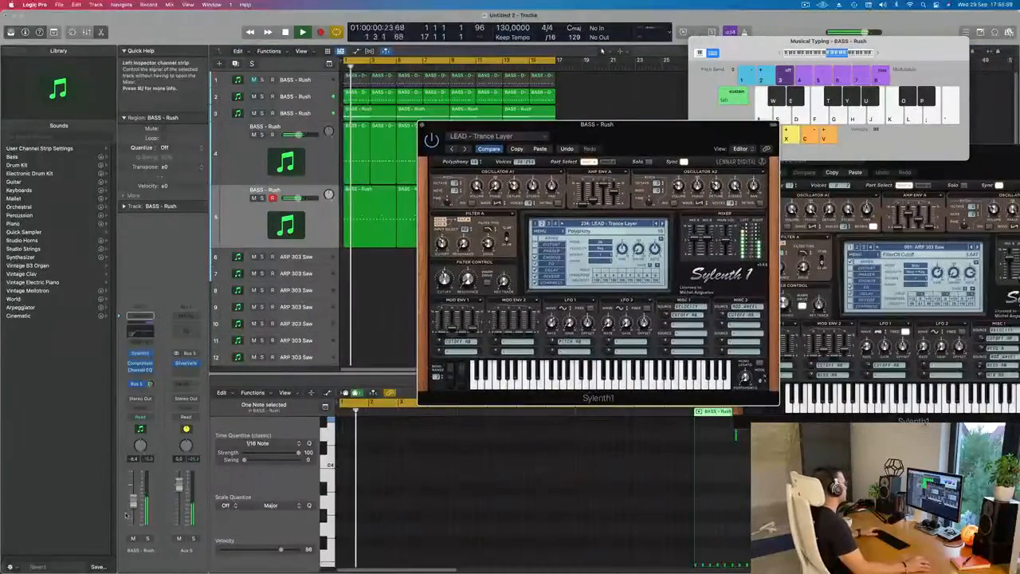
left_click_drag(130, 509, 128, 511)
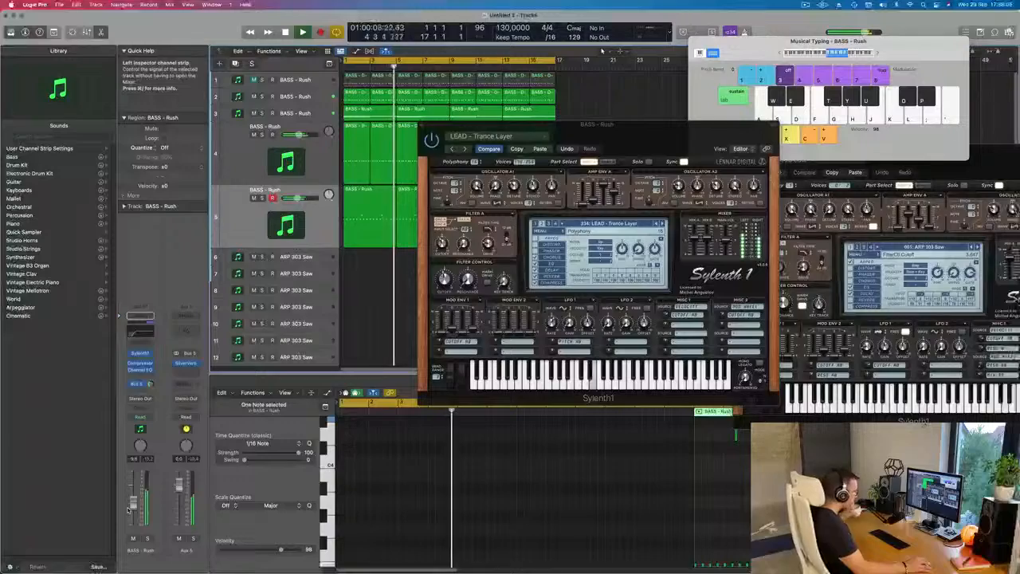
left_click_drag(652, 138, 671, 152)
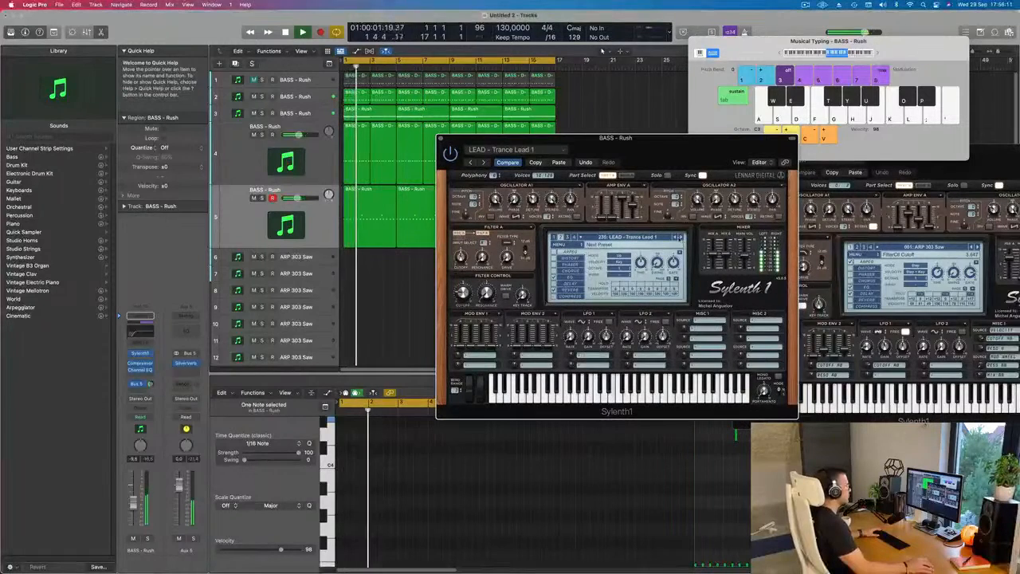
- Audition the fifth track's Sylenth1 presets backwards from LEAD - Trance Lead 1 to LEAD - Superstring (Glide) during playback
left_click(675, 237)
left_click(675, 238)
left_click(675, 237)
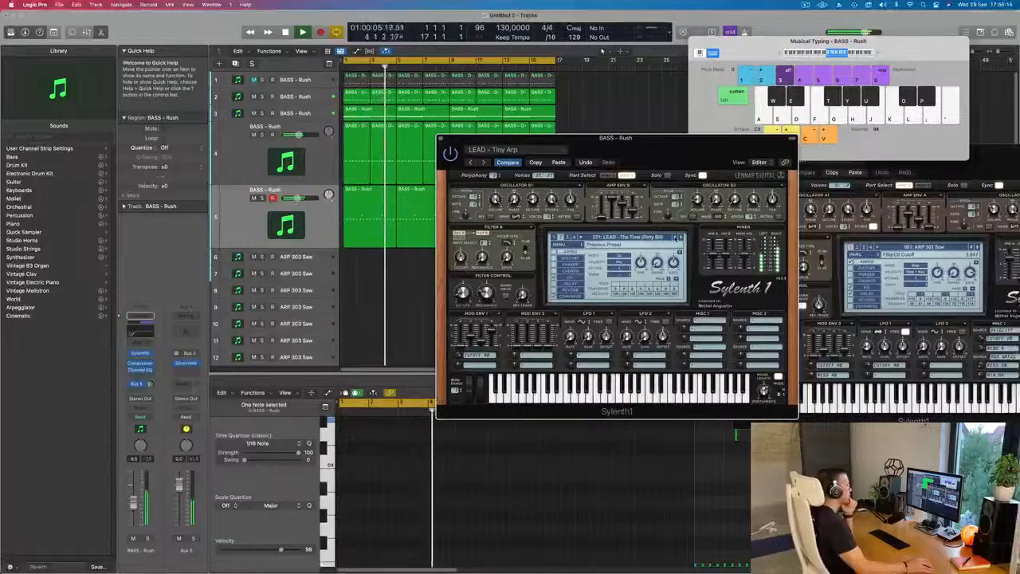
left_click(676, 237)
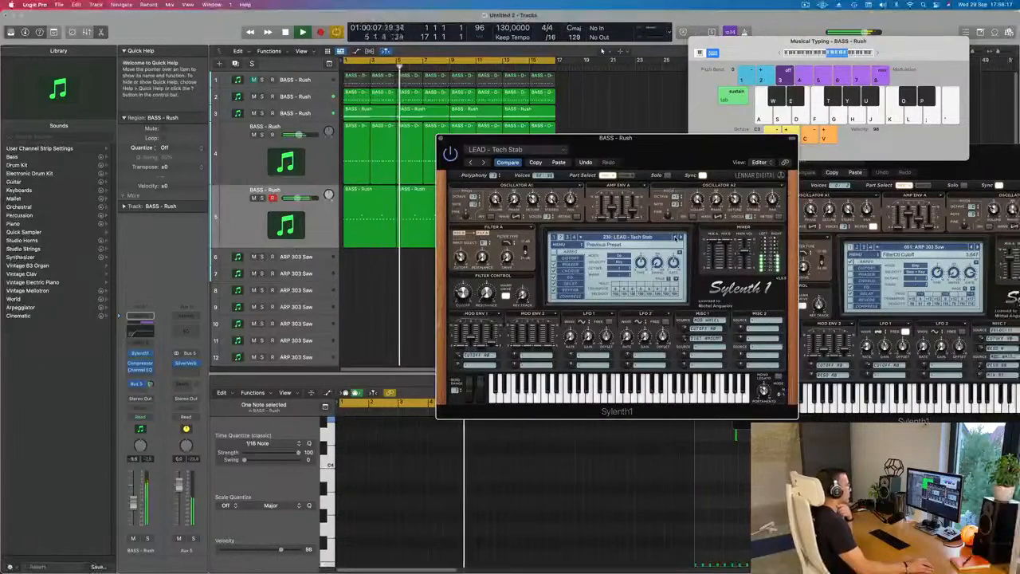
left_click(676, 237)
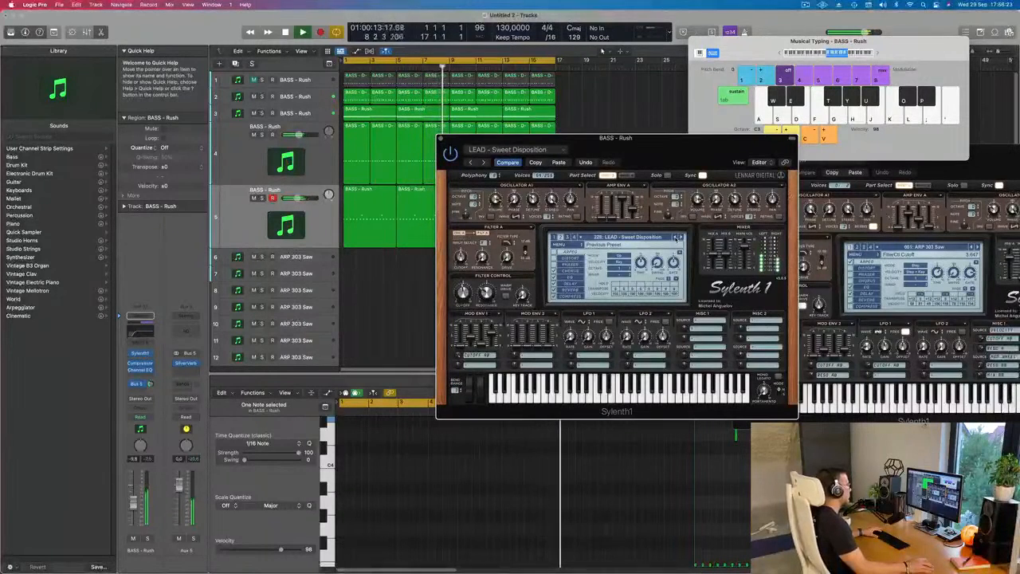
left_click(676, 238)
left_click(676, 237)
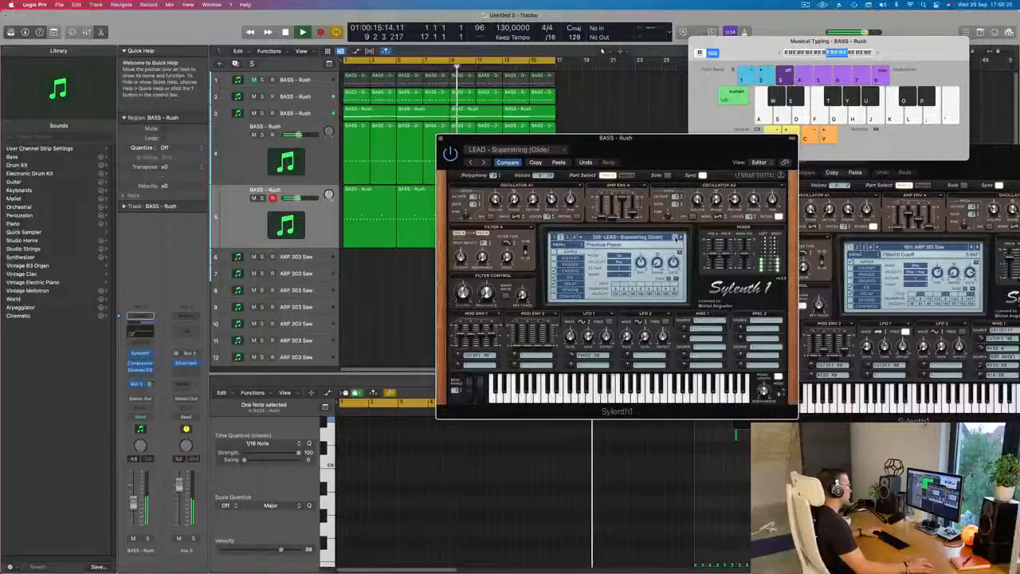
- Audition the fifth track's presets backwards from LEAD - Supersaw 3 through LEAD - Strobe to LEAD - Silverstring
left_click(676, 237)
left_click(675, 237)
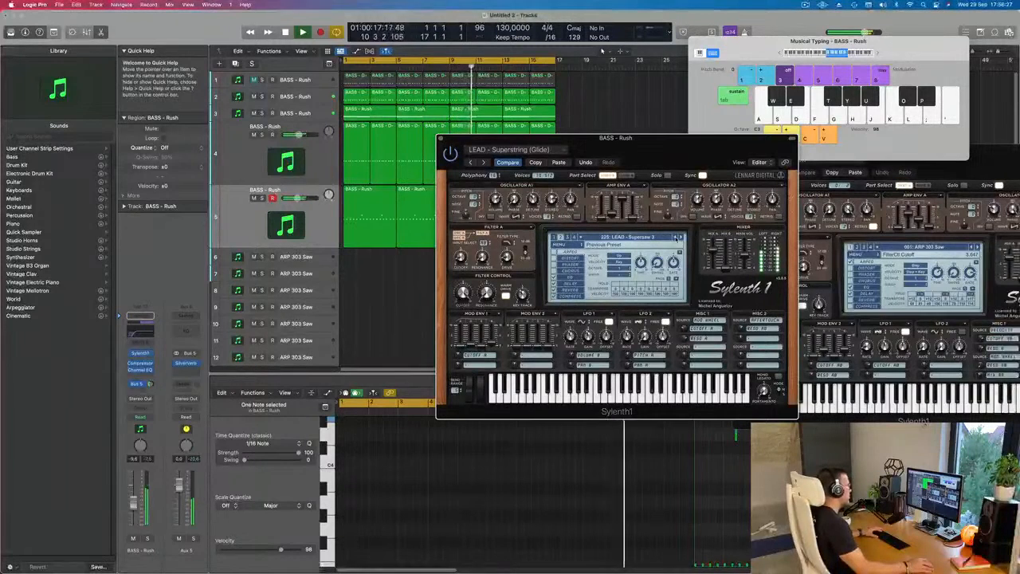
left_click(676, 237)
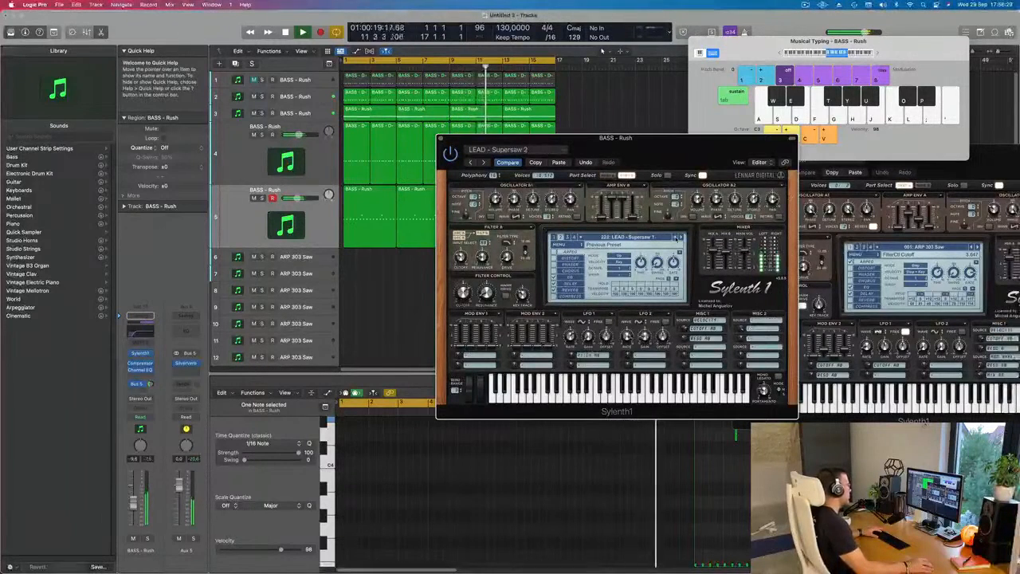
left_click(675, 238)
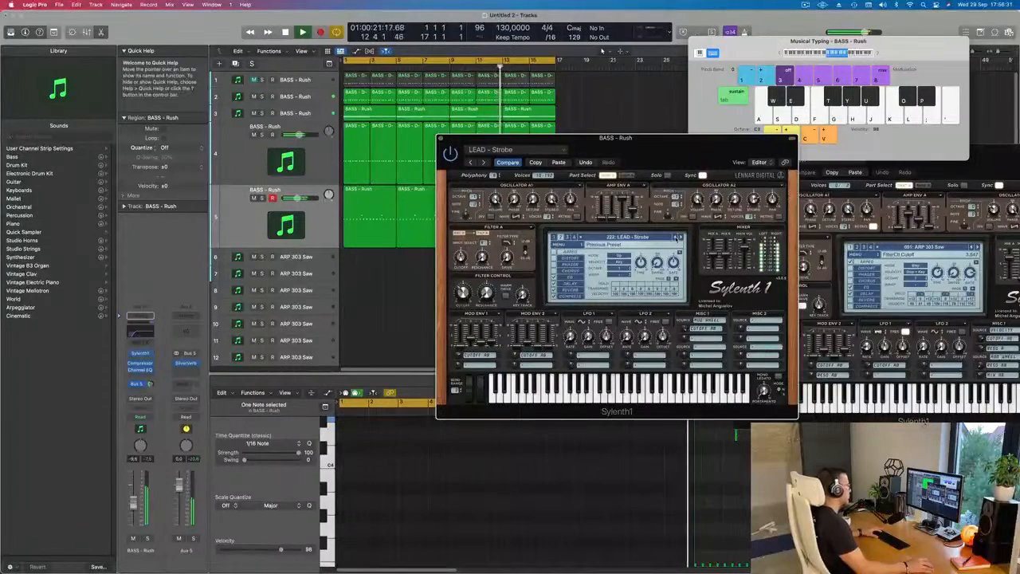
left_click(675, 238)
left_click(675, 237)
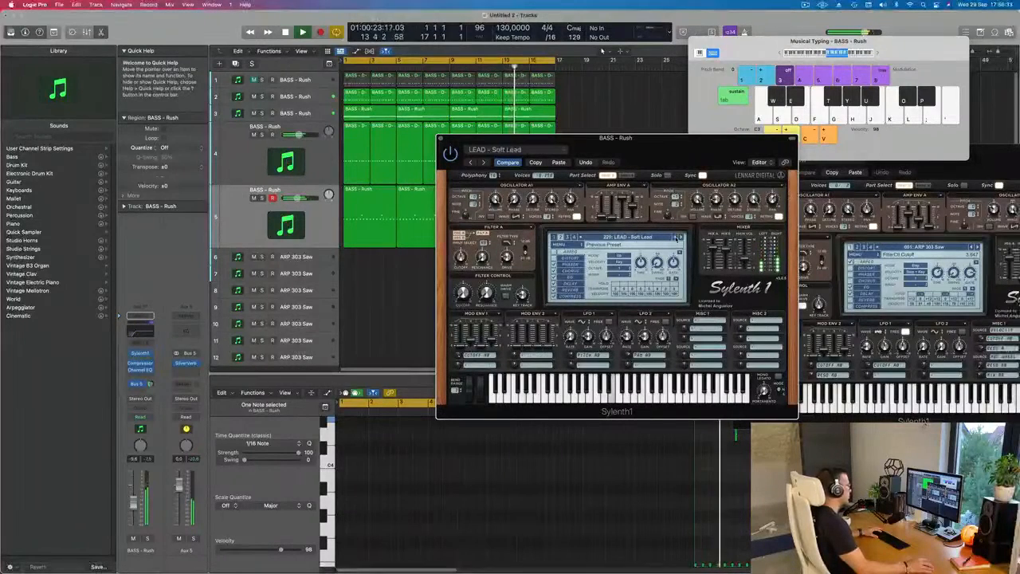
left_click(676, 237)
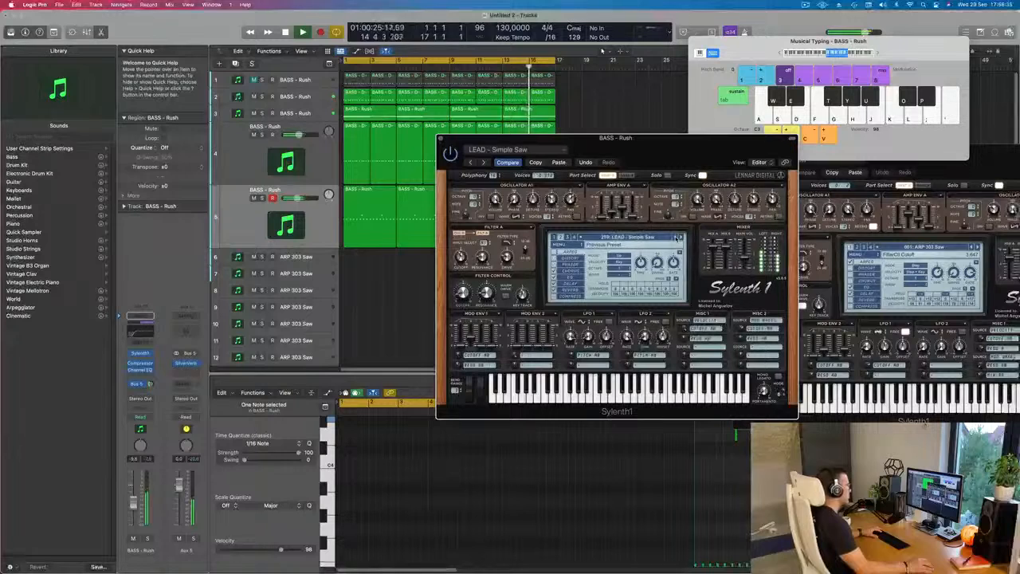
left_click(676, 238)
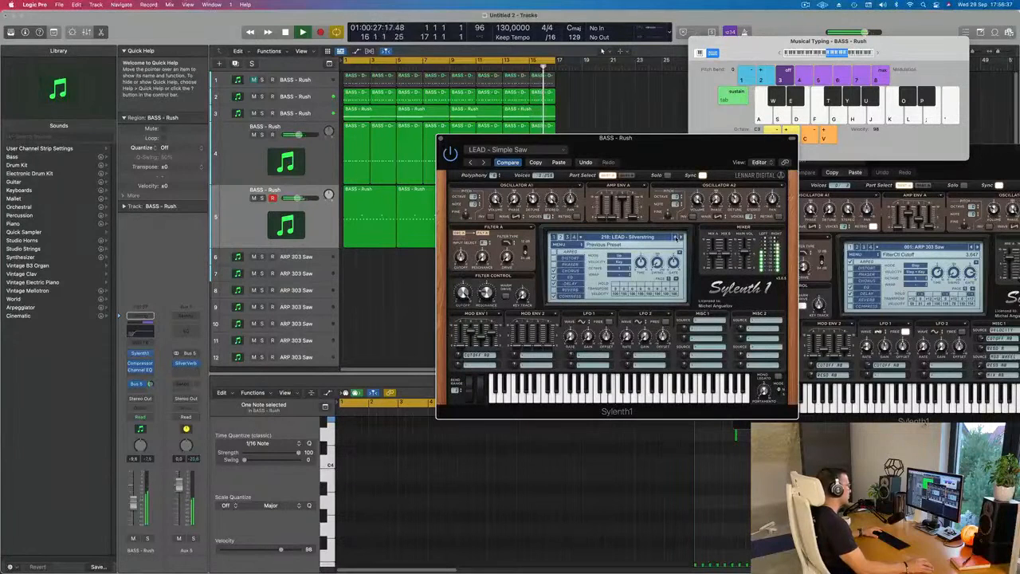
- Audition the fifth track's presets backwards from LEAD - Showtek through LEAD - Sandcastle Express to LEAD - Progressive Stab 2
left_click(675, 238)
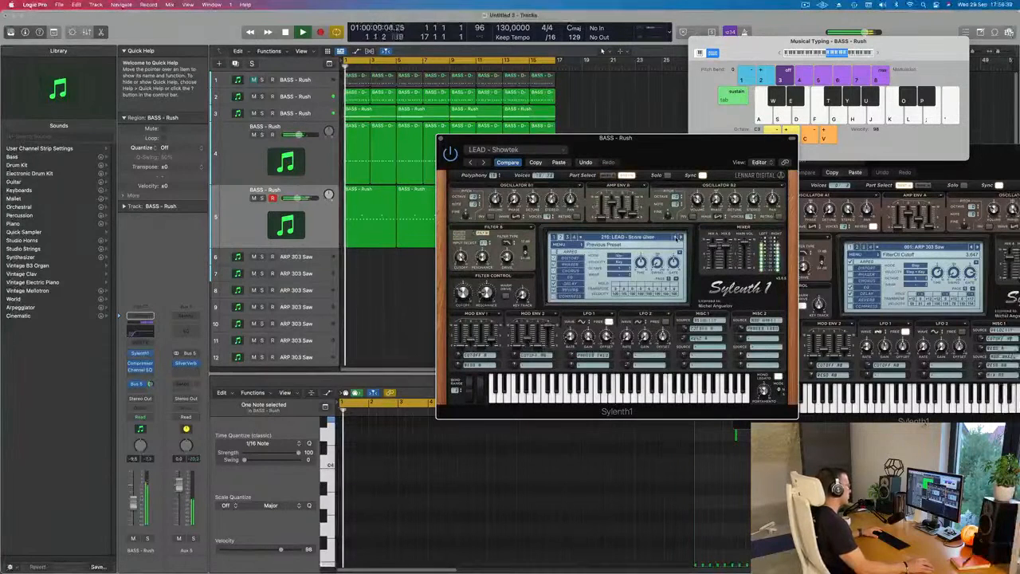
left_click(675, 237)
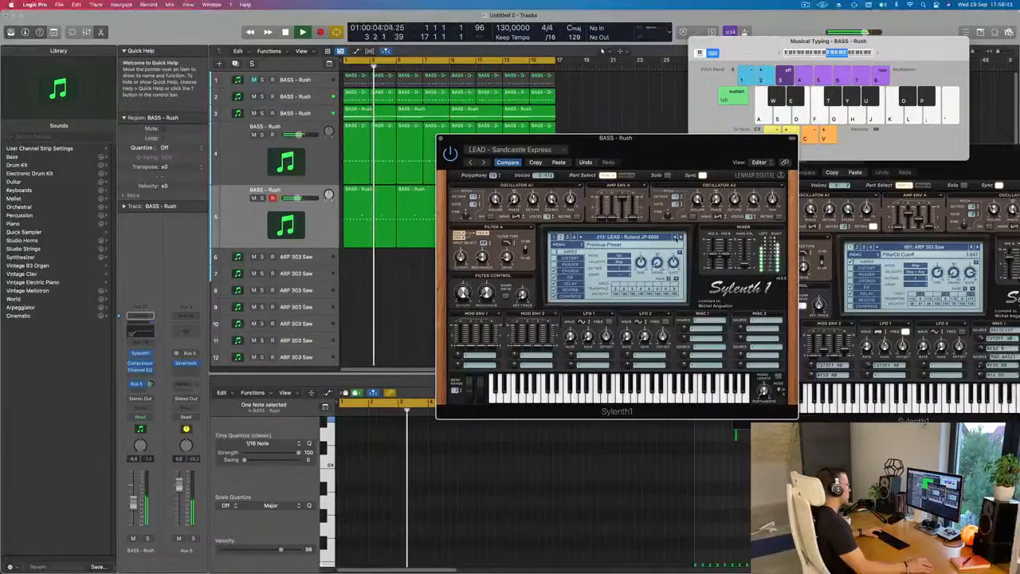
left_click(675, 238)
left_click(676, 238)
left_click(676, 237)
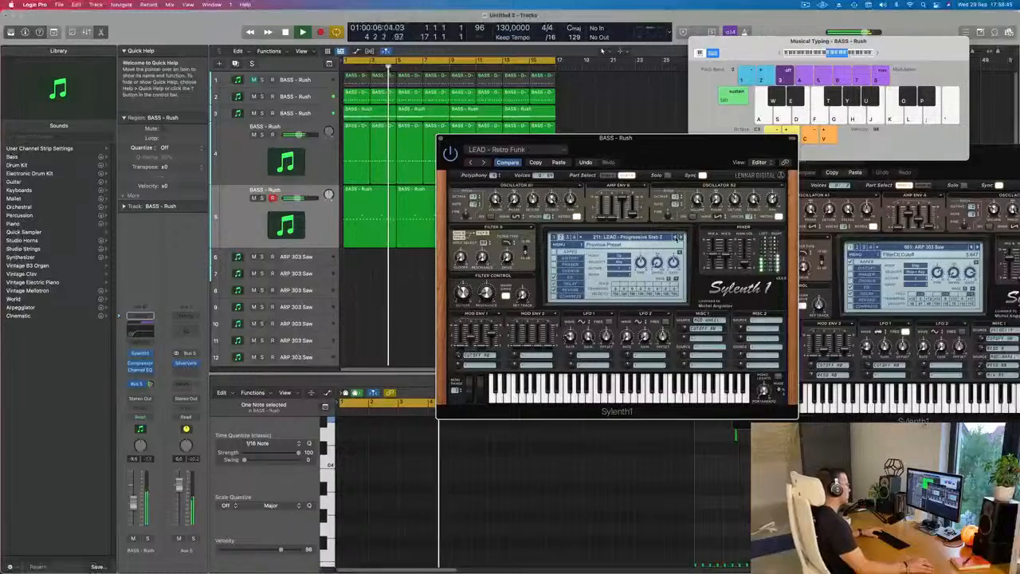
- Audition the fifth track's presets backwards from LEAD - Progressive Pluck 3 to just past LEAD - PPK Theme
left_click(675, 238)
left_click(675, 238)
left_click(676, 238)
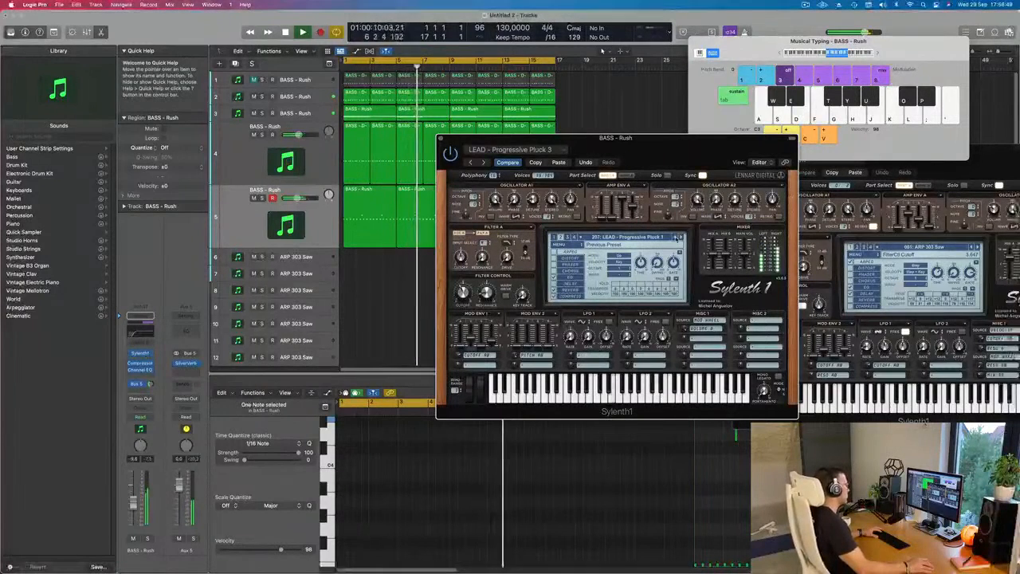
left_click(676, 238)
left_click(675, 237)
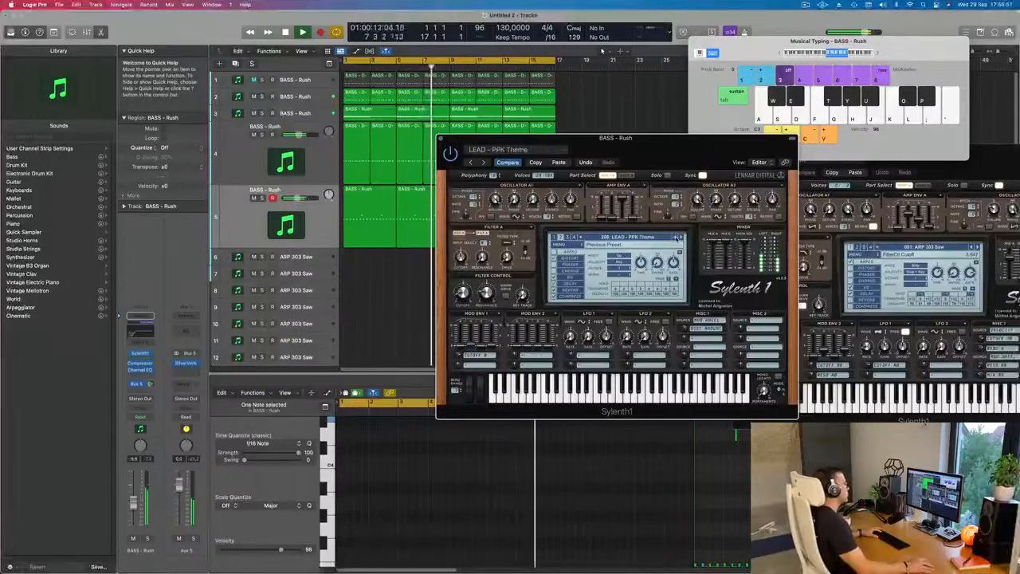
left_click(676, 238)
left_click(677, 238)
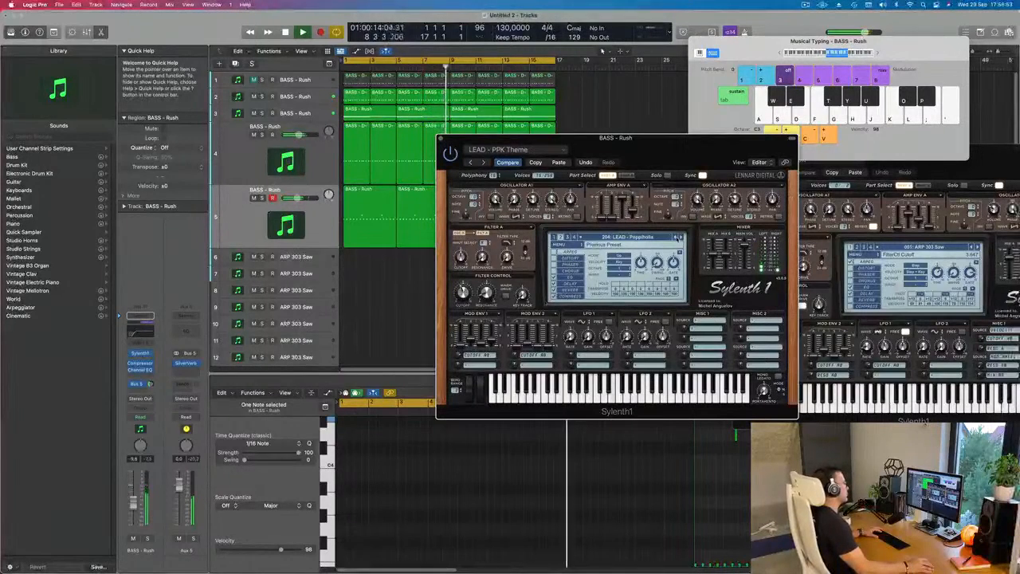
- Audition the fifth track's Sylenth1 presets backwards from LEAD - Poppiholla through LEAD - Pong to LEAD - No Limit during playback
left_click_drag(704, 154, 671, 167)
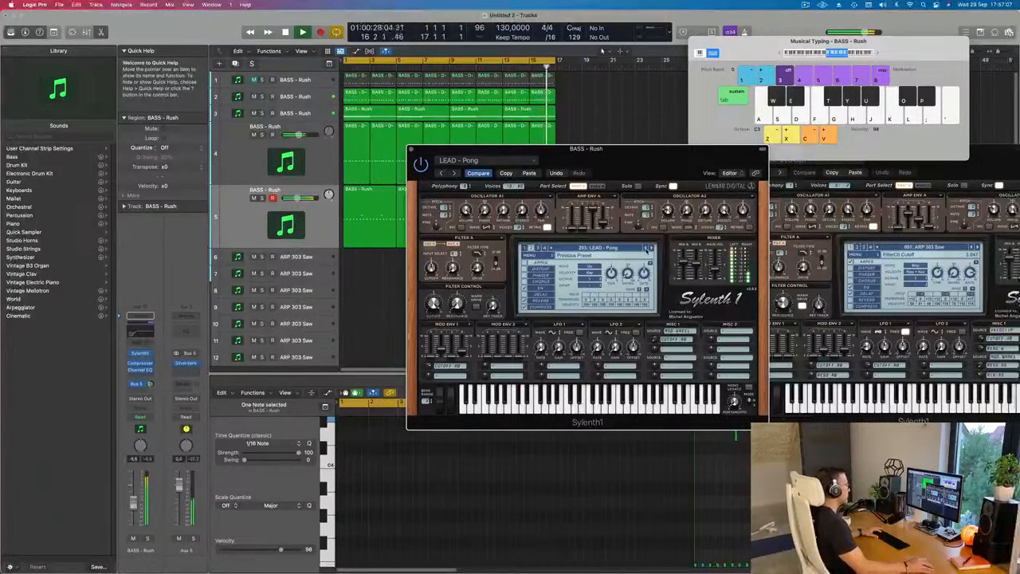
left_click(646, 249)
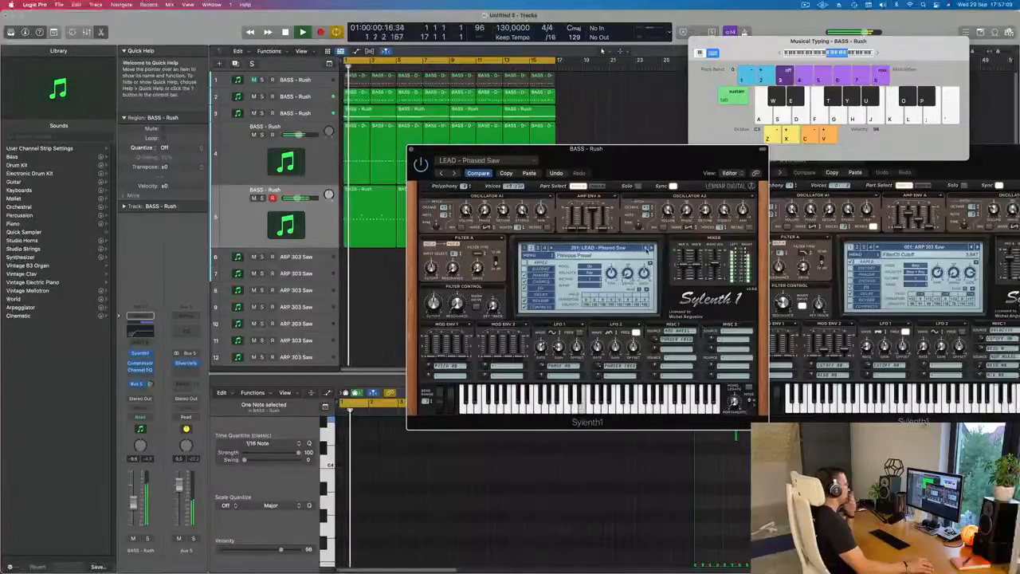
left_click(646, 249)
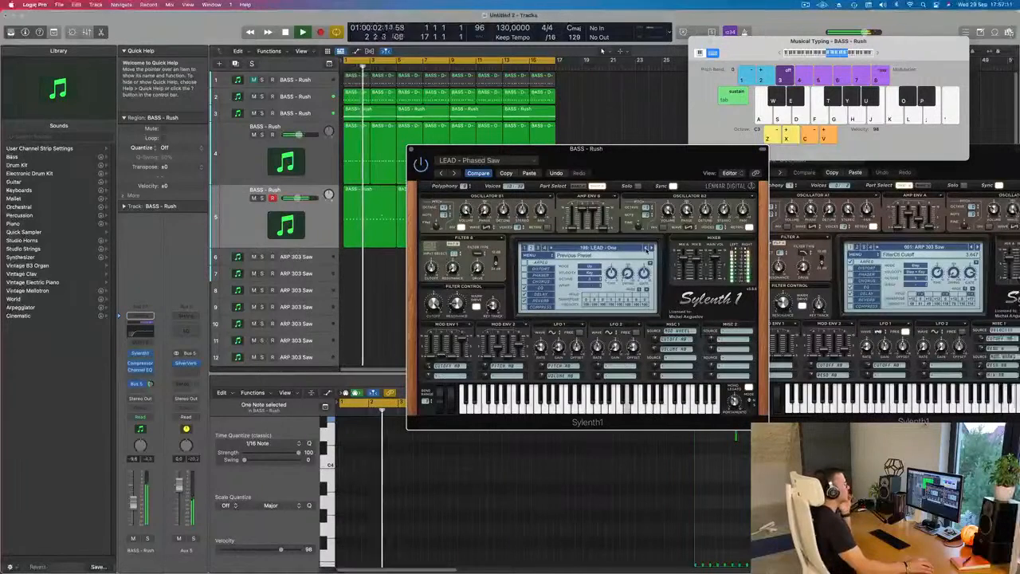
left_click(646, 249)
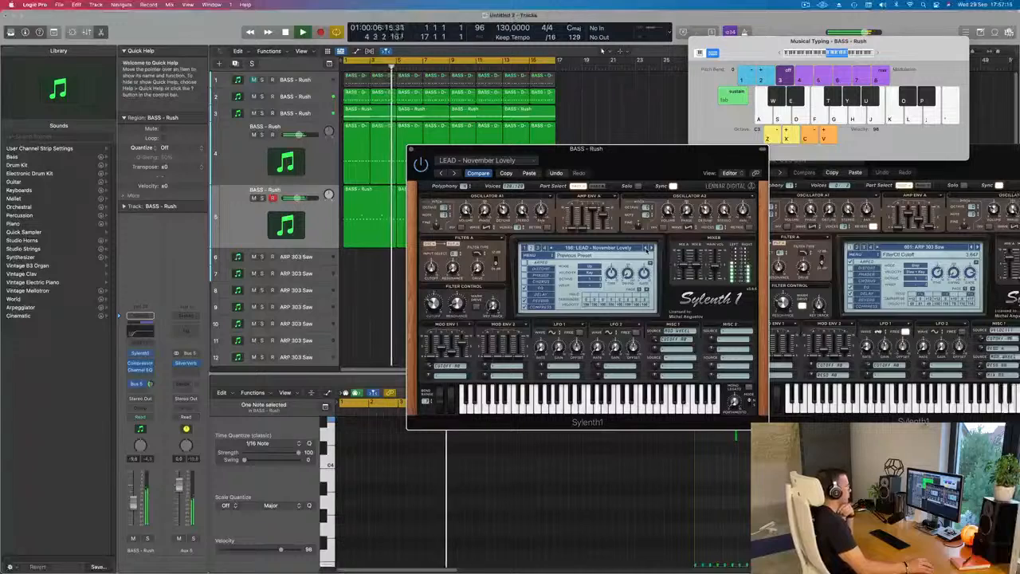
key("[")
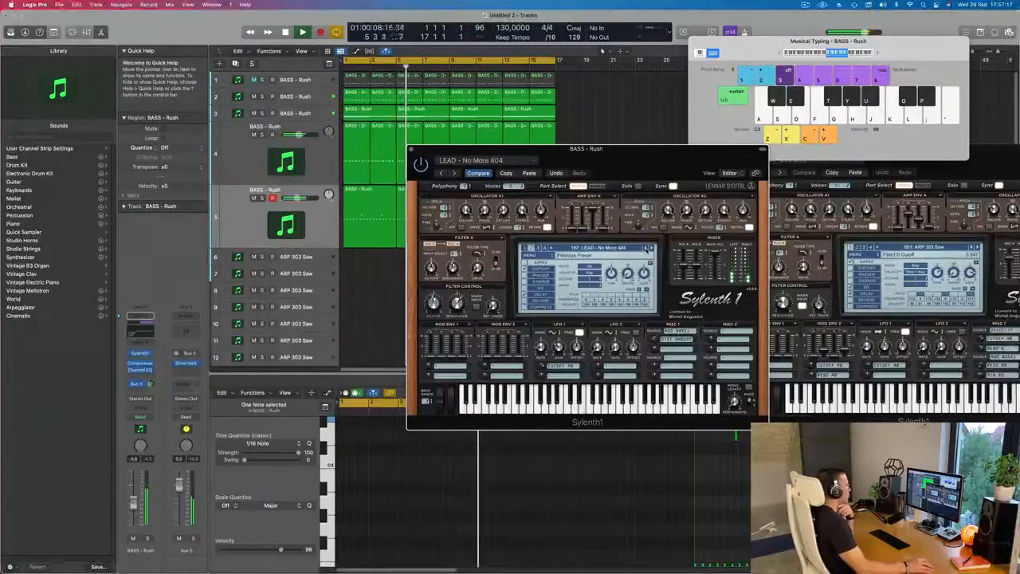
key("]")
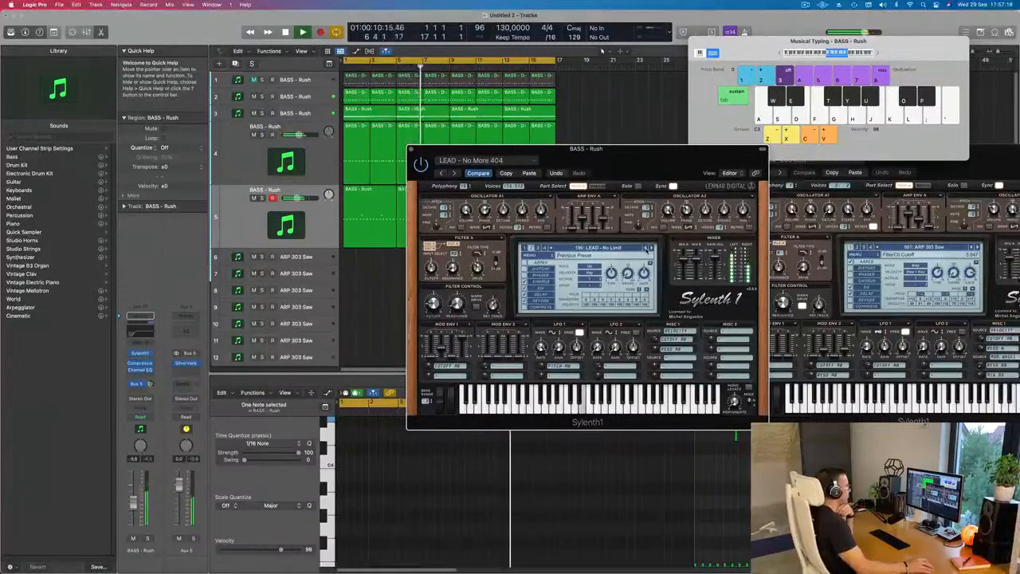
- Audition the fifth track's presets backwards from LEAD - Nice Chords through LEAD - Monster to LEAD - Middle Distance Runner
key("[")
key("[")
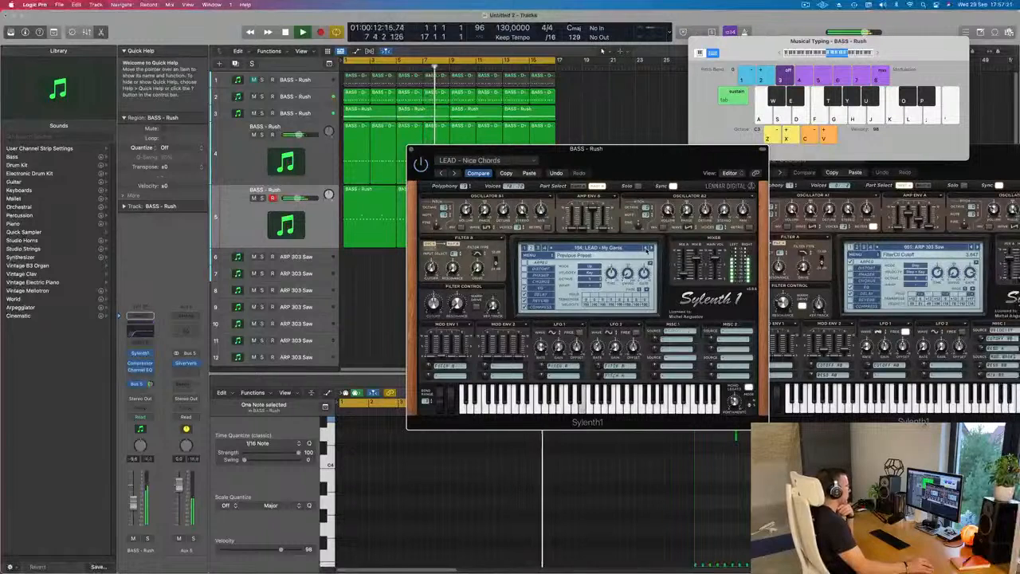
left_click(646, 247)
key("[")
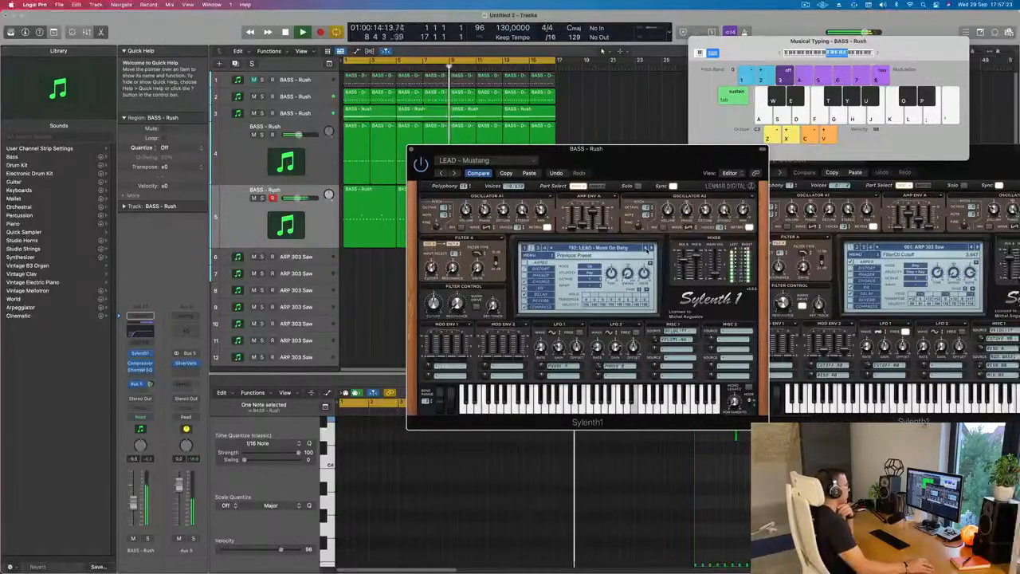
key("[")
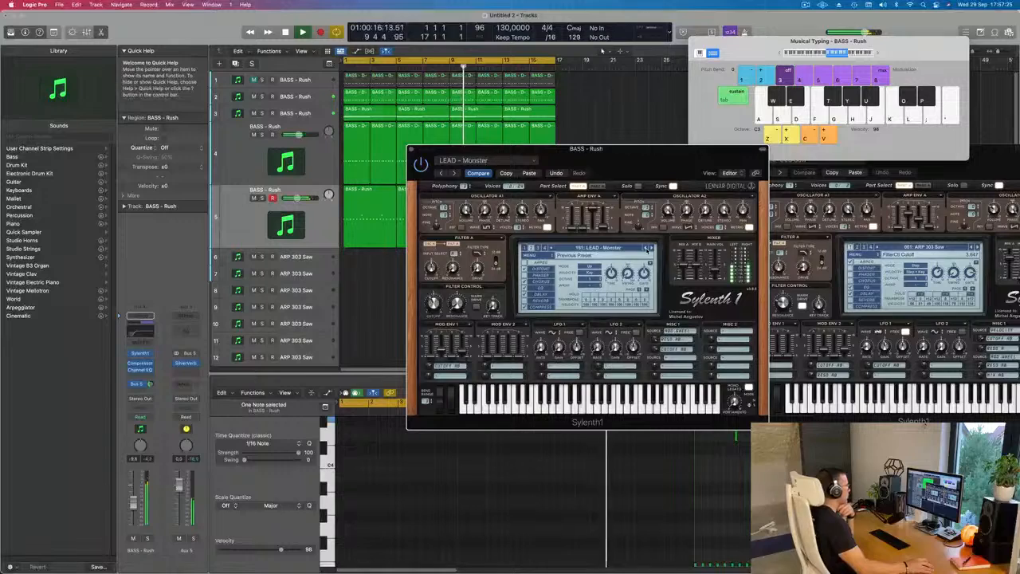
key("[")
key("[")
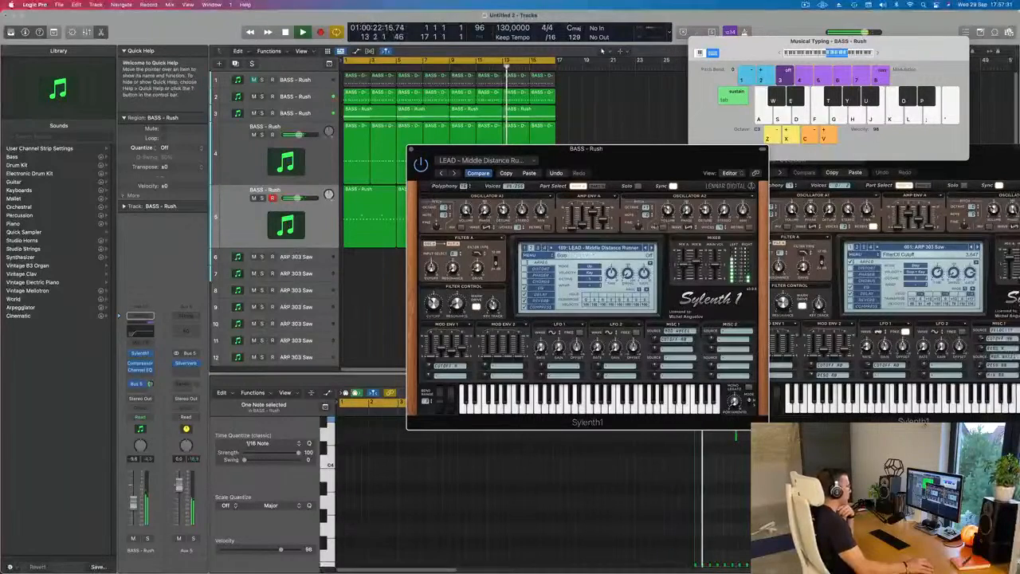
- Return the fifth track's Sylenth1 to the LEAD - Poppiholla preset, close the instrument and restart playback
key("[")
key("[")
key("[")
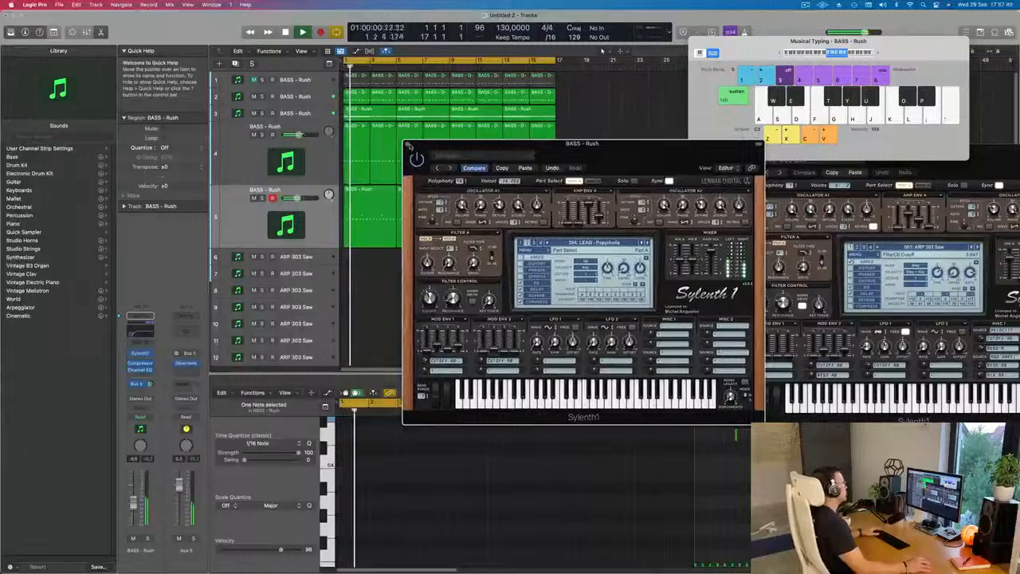
left_click(408, 145)
key("space")
key("space")
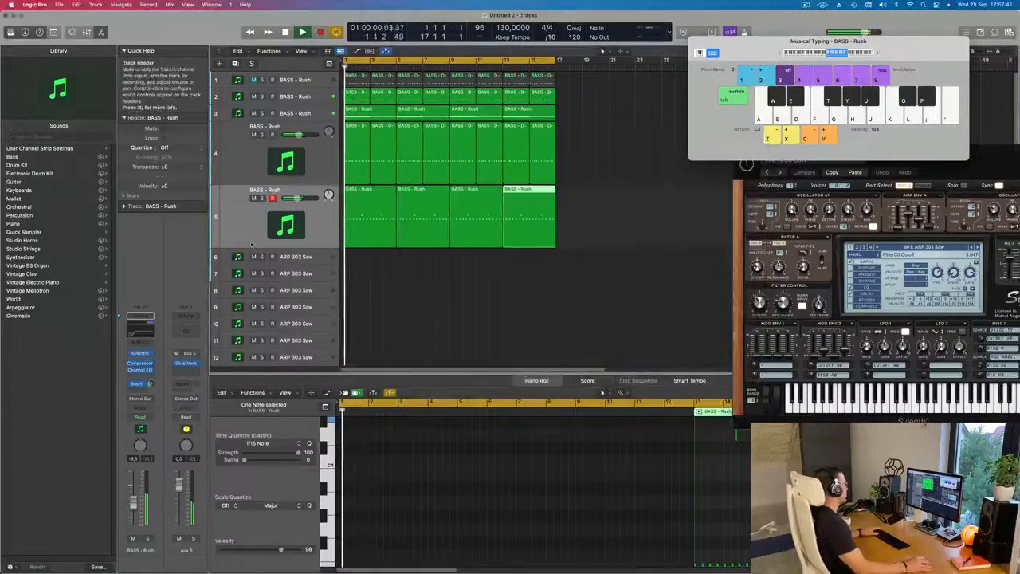
- Add a Compressor side-chained to Inst 9 after the reverb on Aux 5, and check the bus in solo
left_click(239, 219)
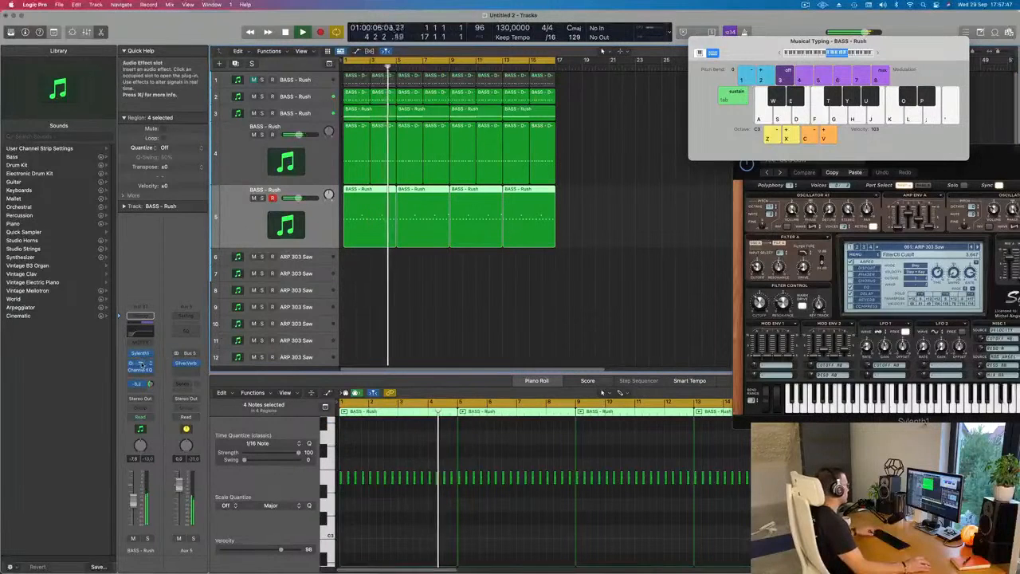
left_click(188, 370)
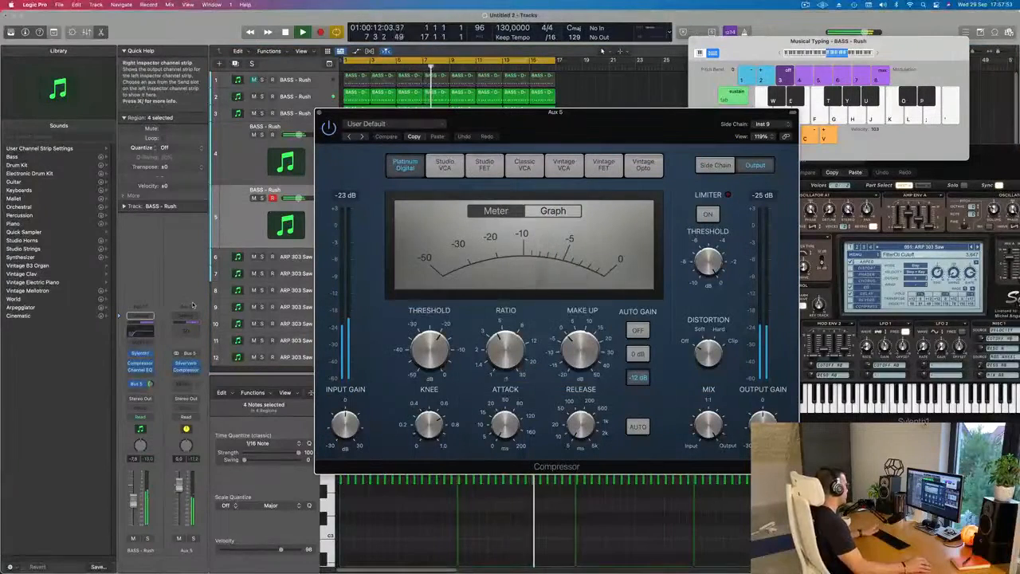
left_click(192, 539)
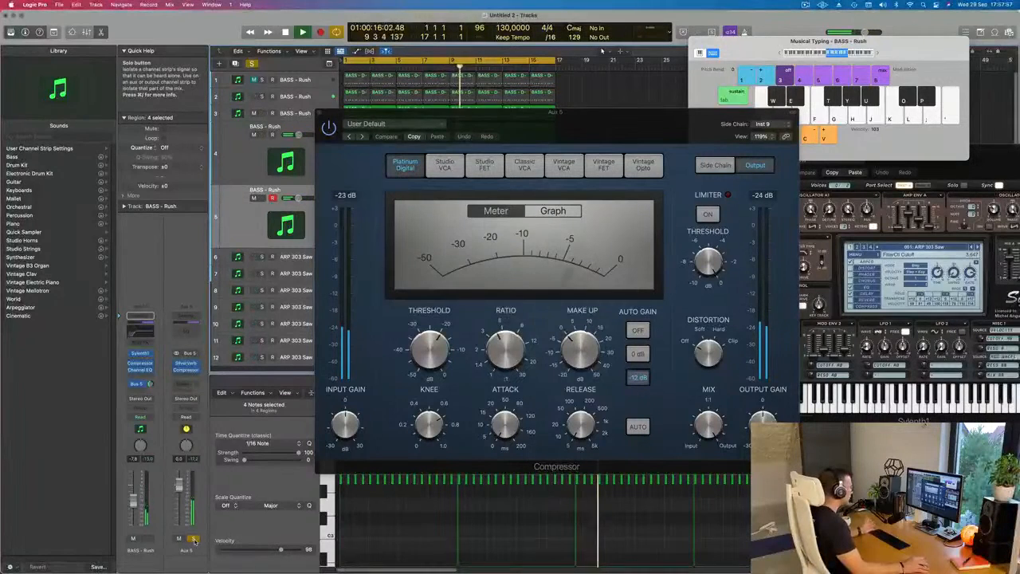
left_click(193, 539)
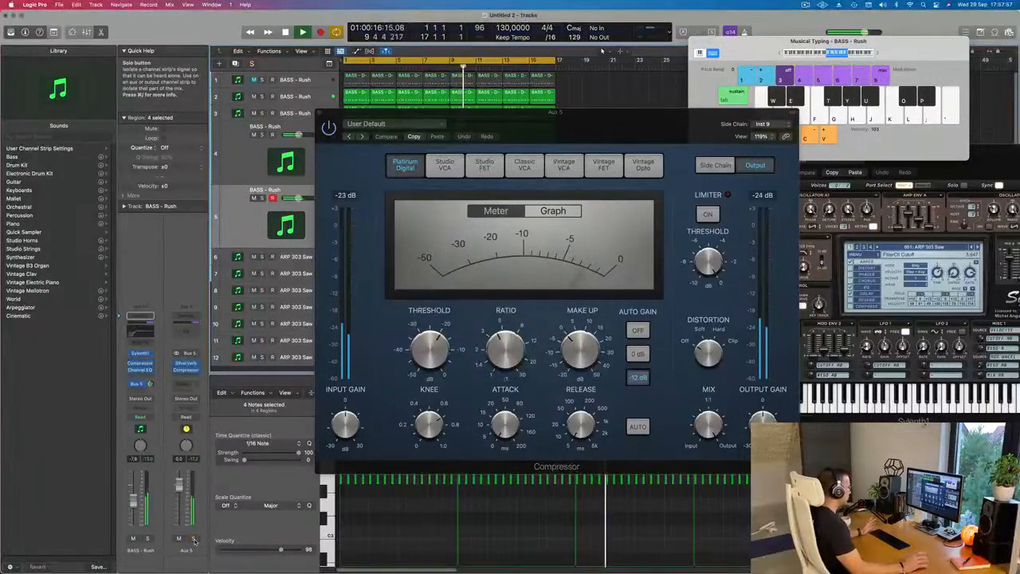
- Add a Channel EQ to Aux 5 with a low cut at 328 Hz and an 18 dB/Oct slope
left_click(187, 319)
left_click_drag(343, 267, 609, 263)
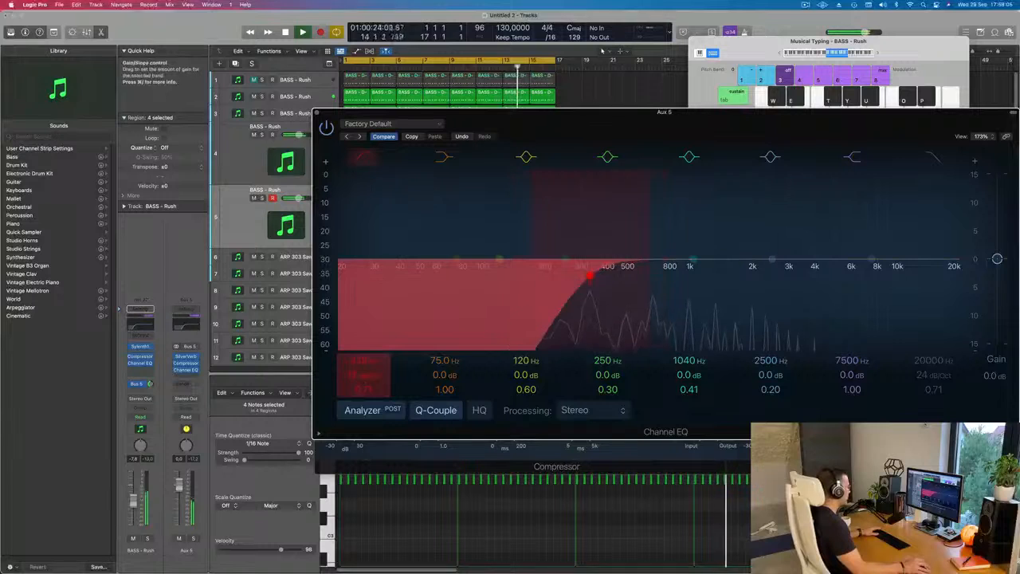
left_click_drag(590, 275, 589, 271)
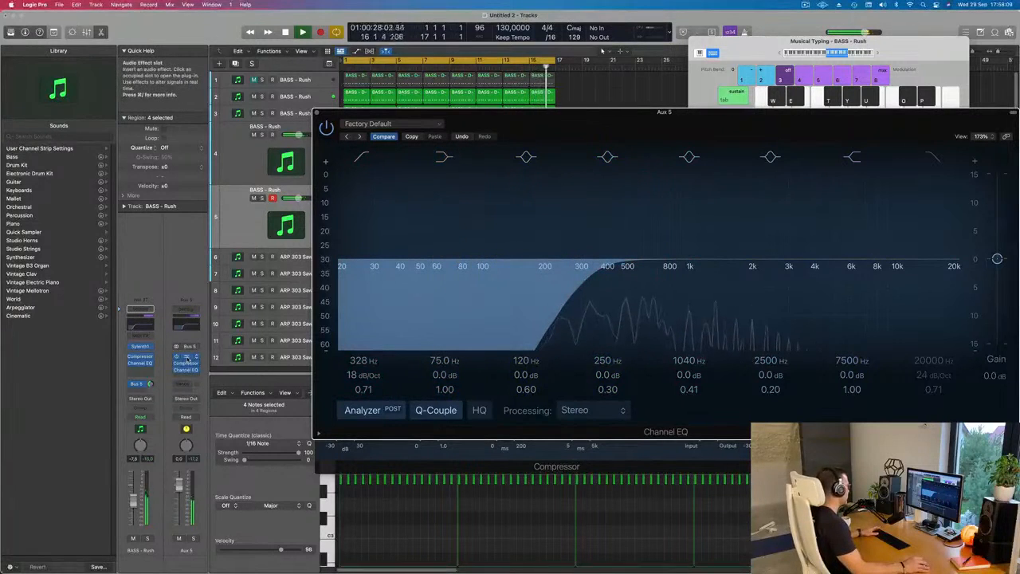
- Set the output gain of Aux 5's Compressor to -0.5 dB and close the Compressor and Channel EQ windows
left_click(186, 365)
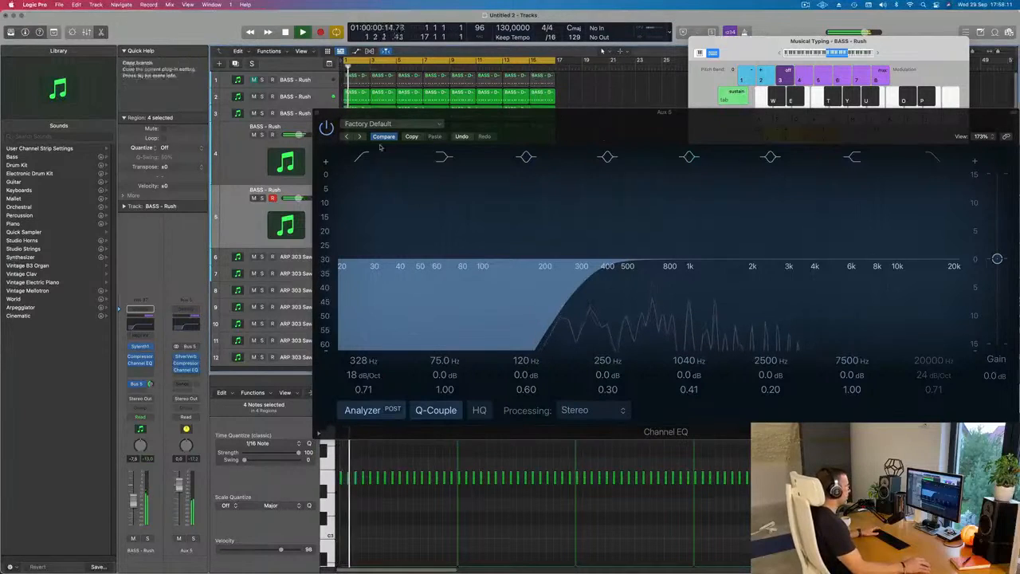
left_click(186, 363)
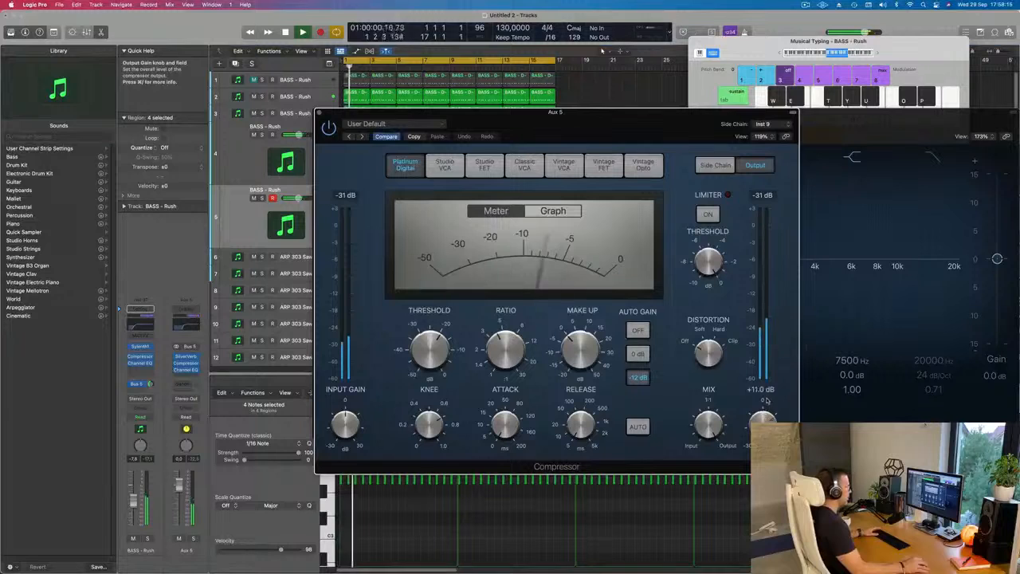
left_click_drag(766, 403, 766, 400)
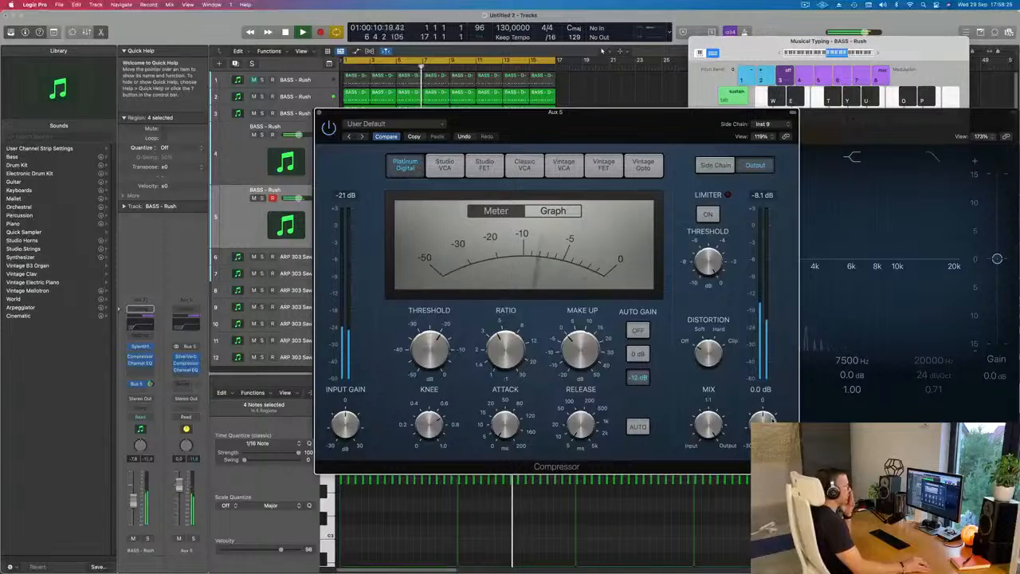
left_click_drag(771, 419, 771, 418)
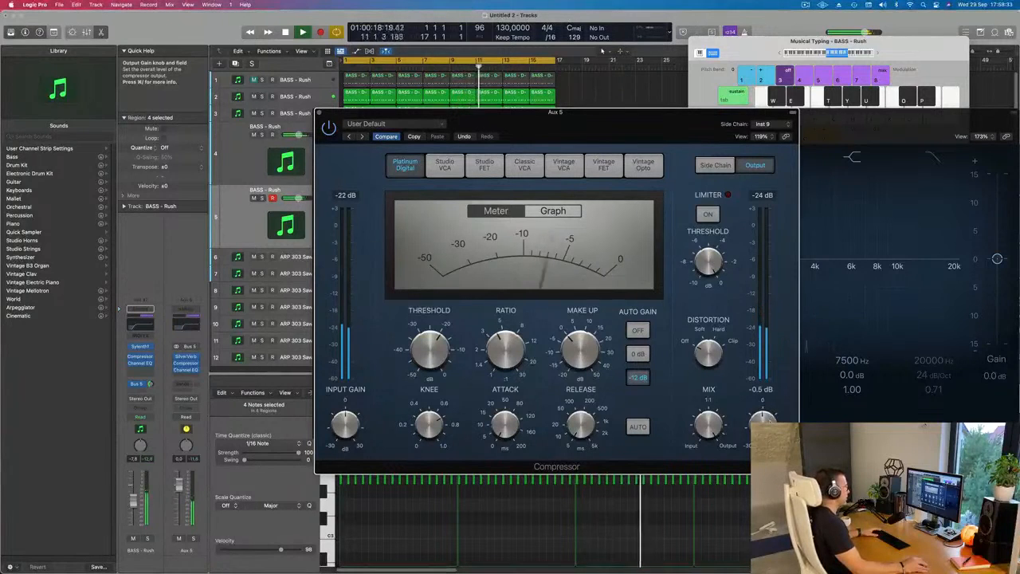
mouse_move(321, 114)
left_mouse_down()
mouse_move(341, 114)
mouse_move(327, 116)
left_mouse_up()
left_click(341, 114)
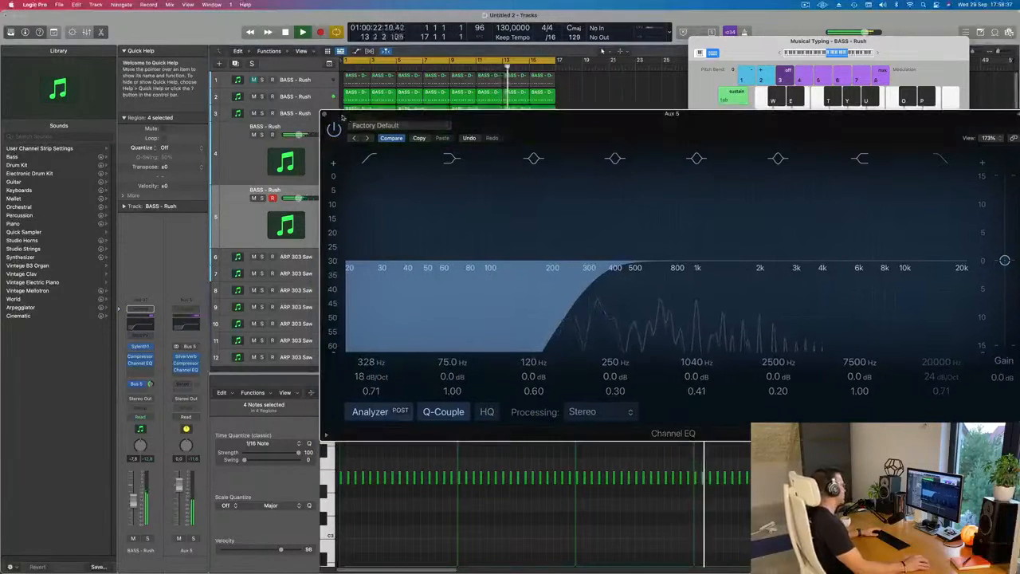
left_click(323, 115)
- Duplicate the fifth track with its channel settings as a new empty sixth track
scroll(398, 273, "down", 5)
scroll(407, 271, "up", 4)
scroll(413, 272, "down", 2)
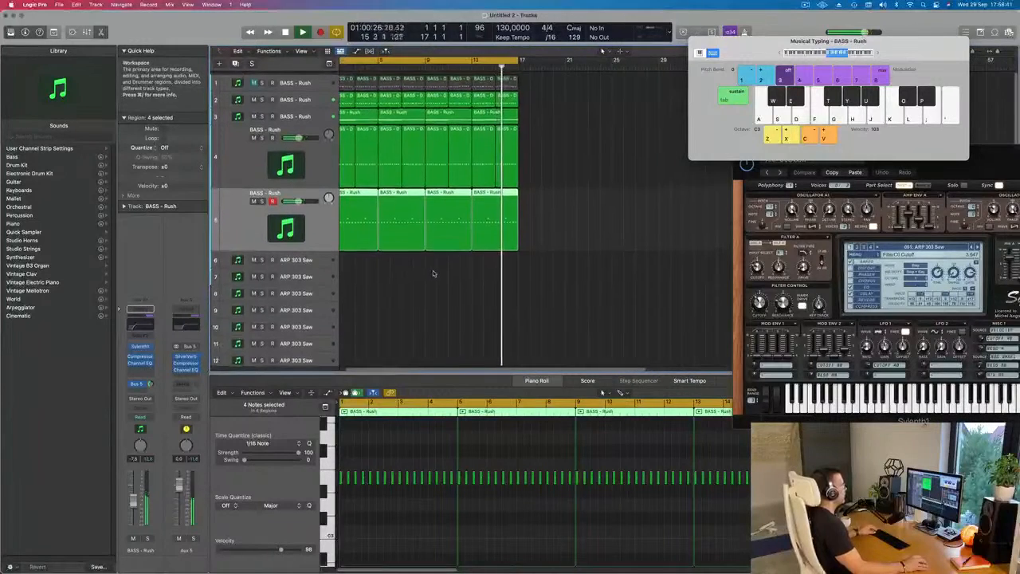
scroll(442, 271, "up", 1)
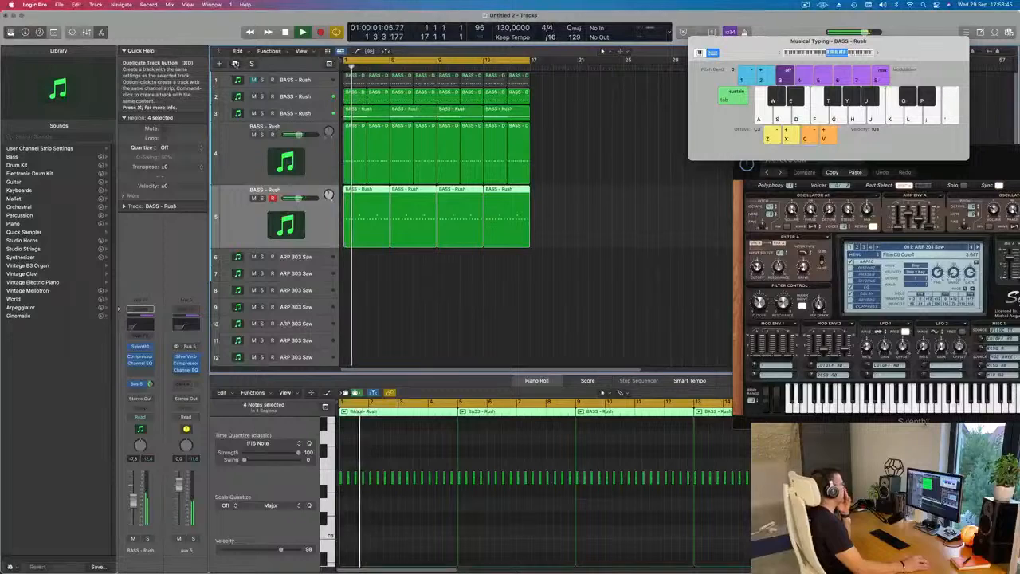
left_click(234, 61)
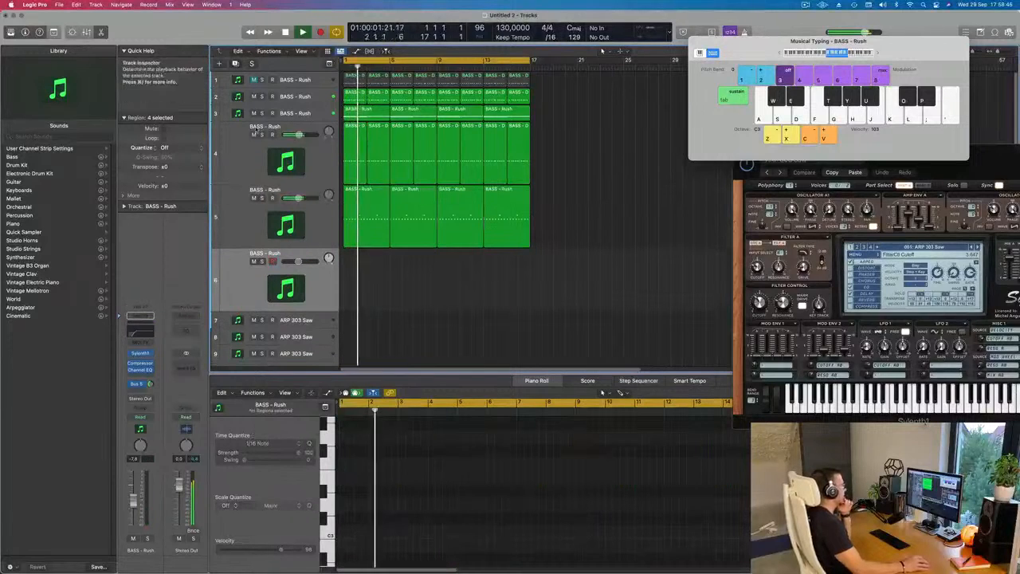
- Copy the third track's first four-bar region to the start of the sixth track
left_click(299, 113)
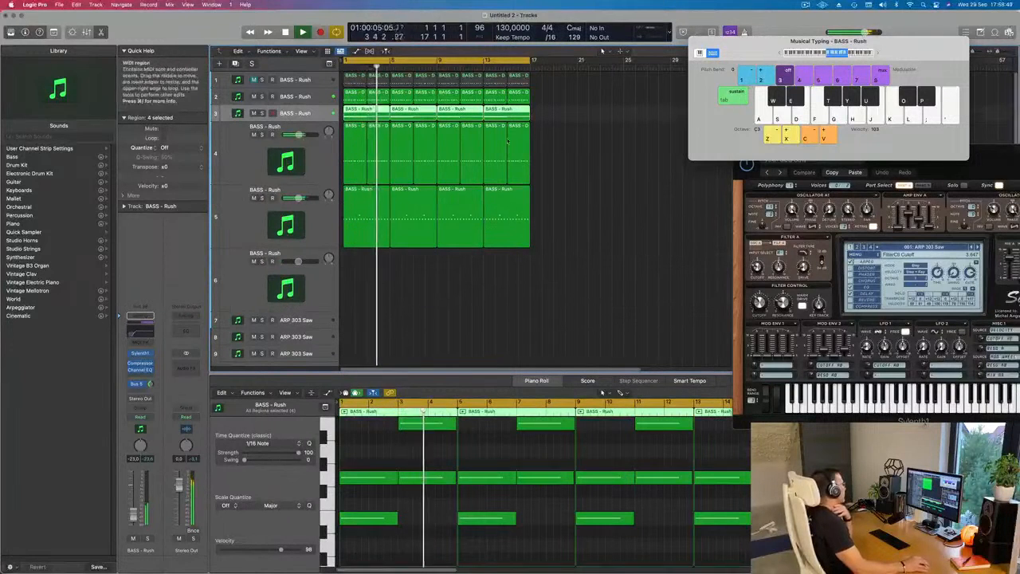
left_click(628, 154)
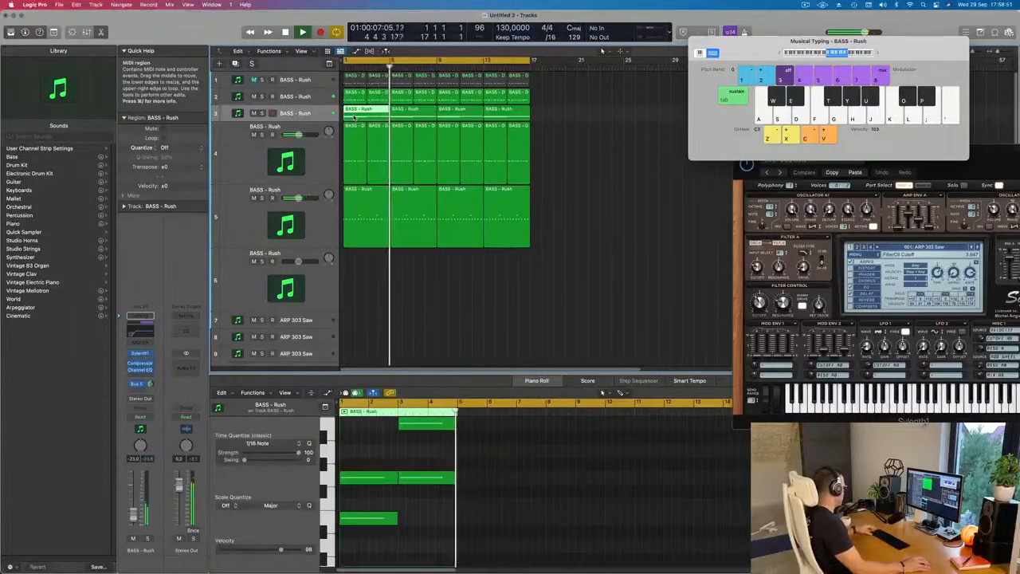
left_click_drag(354, 118, 355, 297)
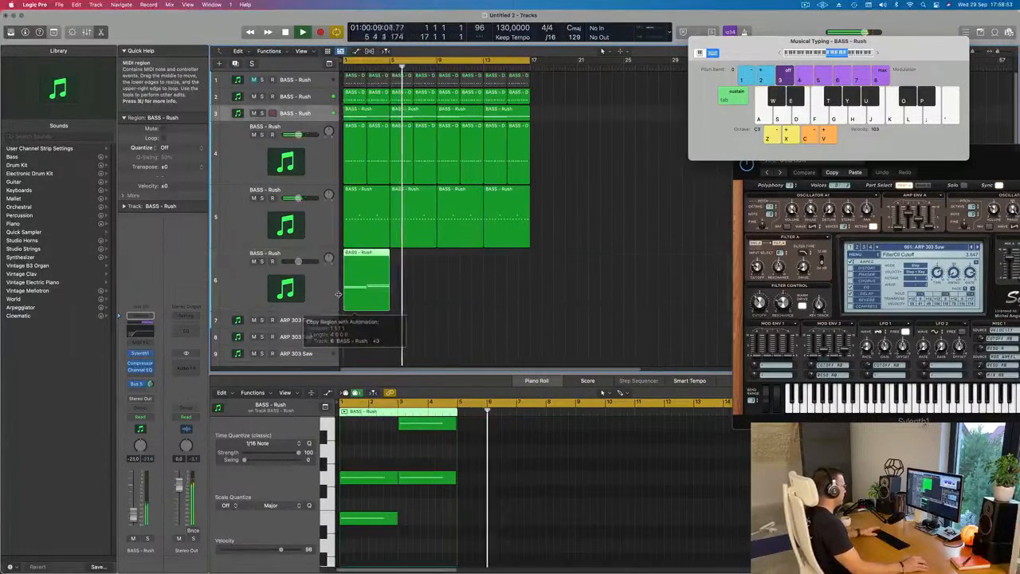
- Delete the low note in bars 1-2 and the lower note in bars 3-4 from the sixth track's region
scroll(371, 474, "up", 2)
scroll(371, 474, "down", 2)
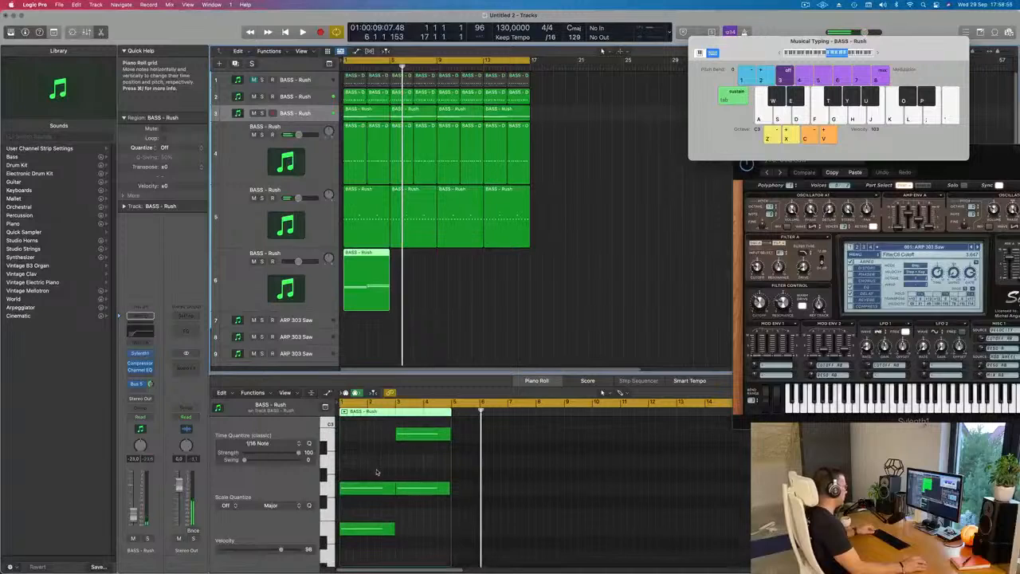
left_click(365, 527)
key("BackSpace")
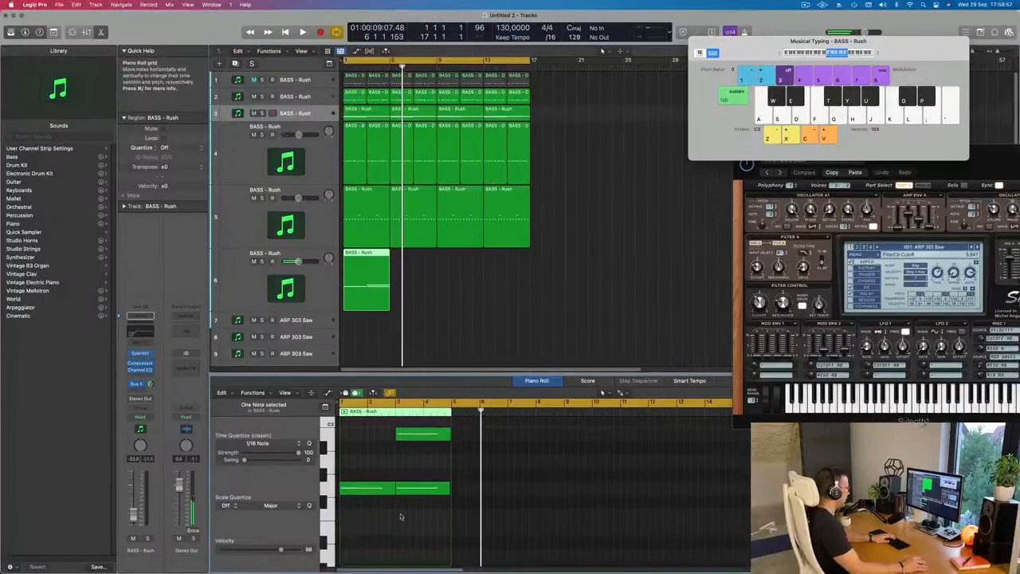
key("BackSpace")
key("space")
- Set the low cut of the sixth track's Channel EQ to 20 Hz and close the EQ window
left_click(239, 298)
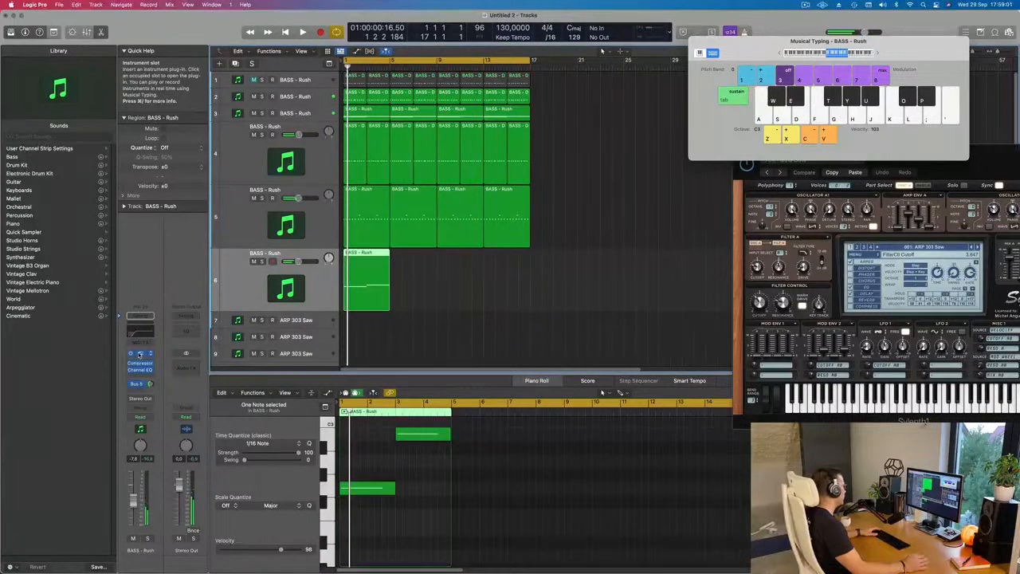
left_click(139, 353)
left_click(141, 332)
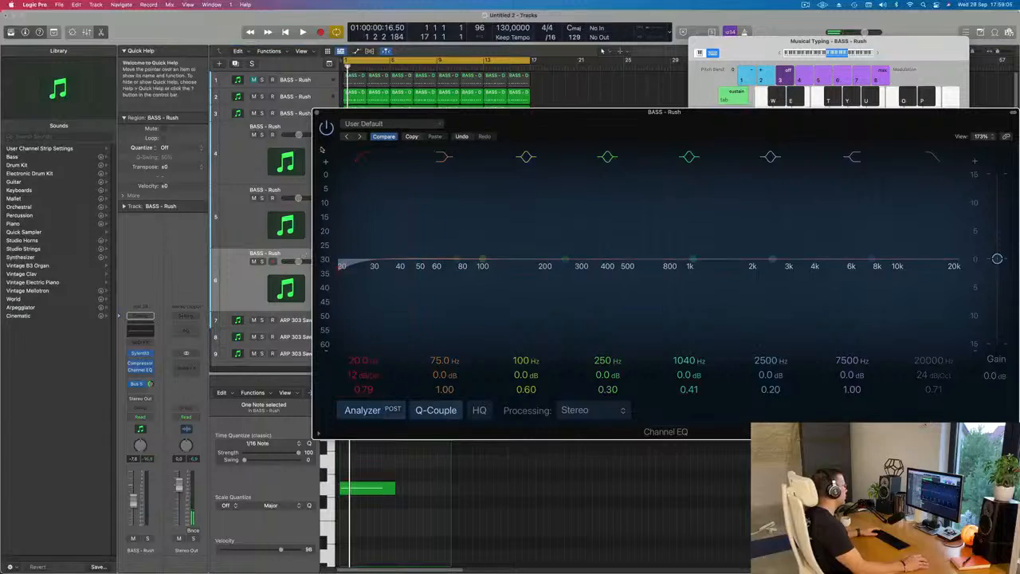
left_click(317, 112)
- Start playback and open the sixth track's Sylenth1 instrument
key("space")
left_click(142, 355)
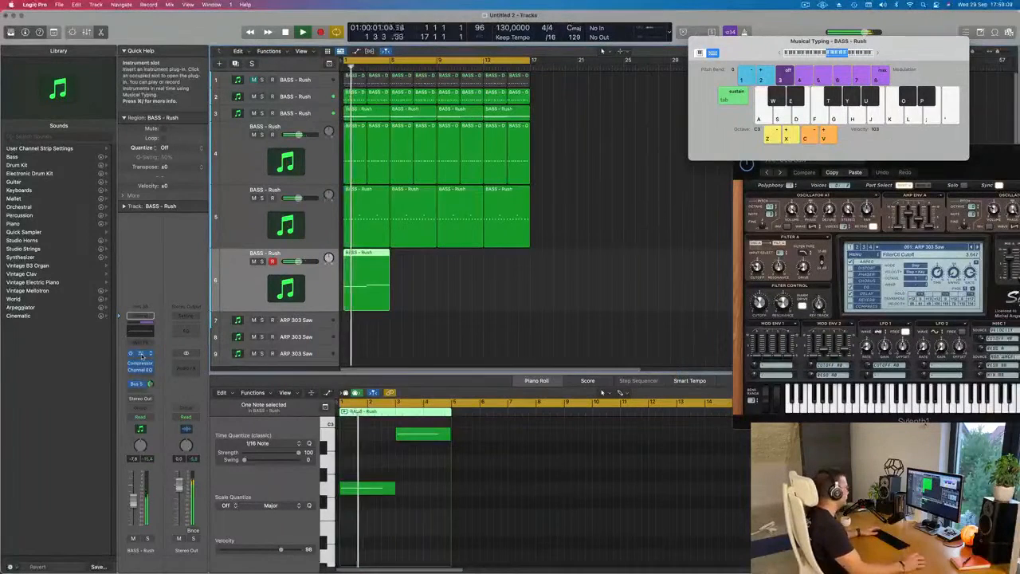
left_click(141, 354)
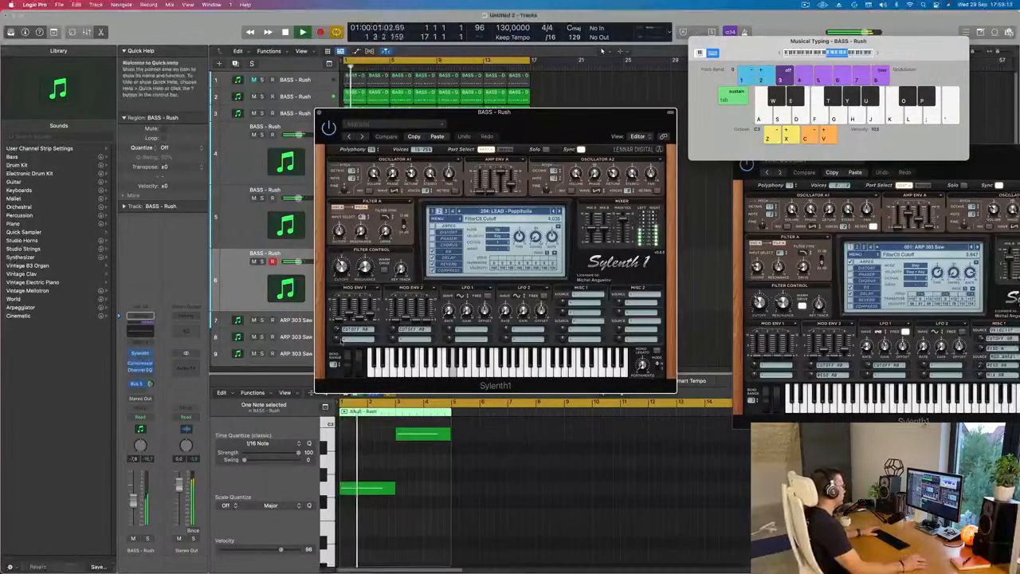
- Browse Sylenth1's preset list on the sixth track and load the FX - 90's Swoosh preset
left_click(525, 211)
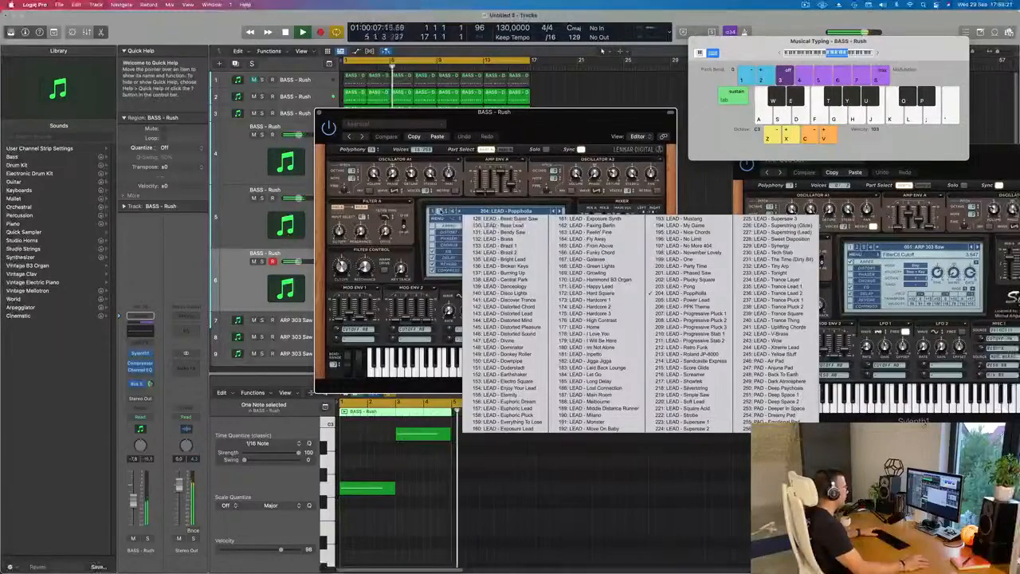
left_click(433, 212)
left_click(433, 212)
left_click(491, 212)
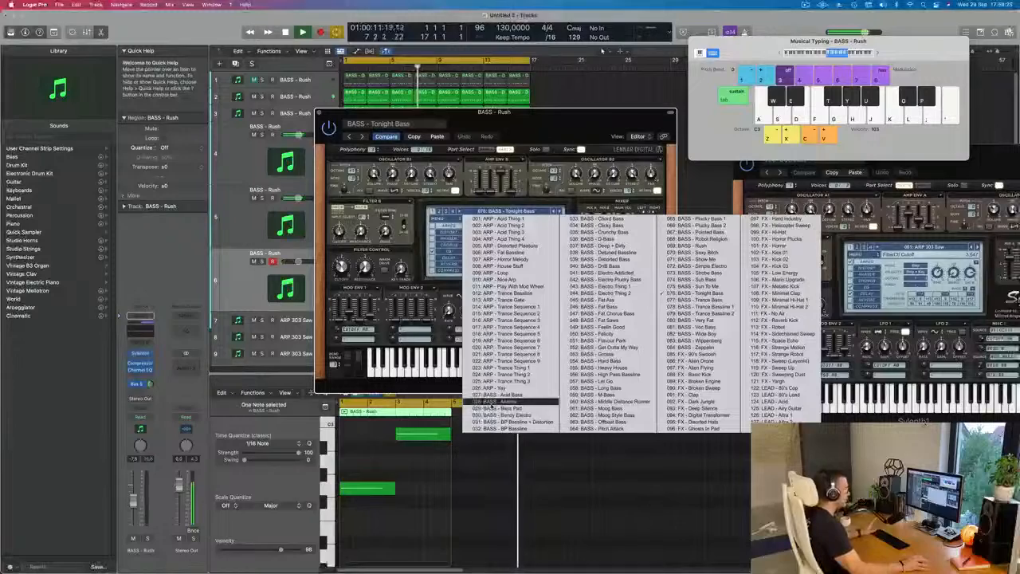
left_click(687, 356)
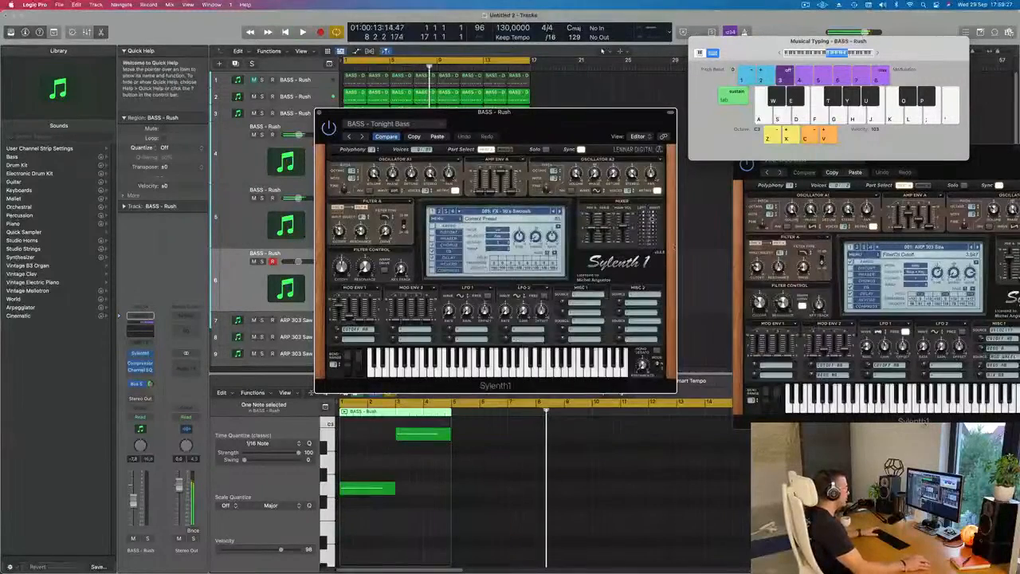
left_click_drag(568, 122, 548, 150)
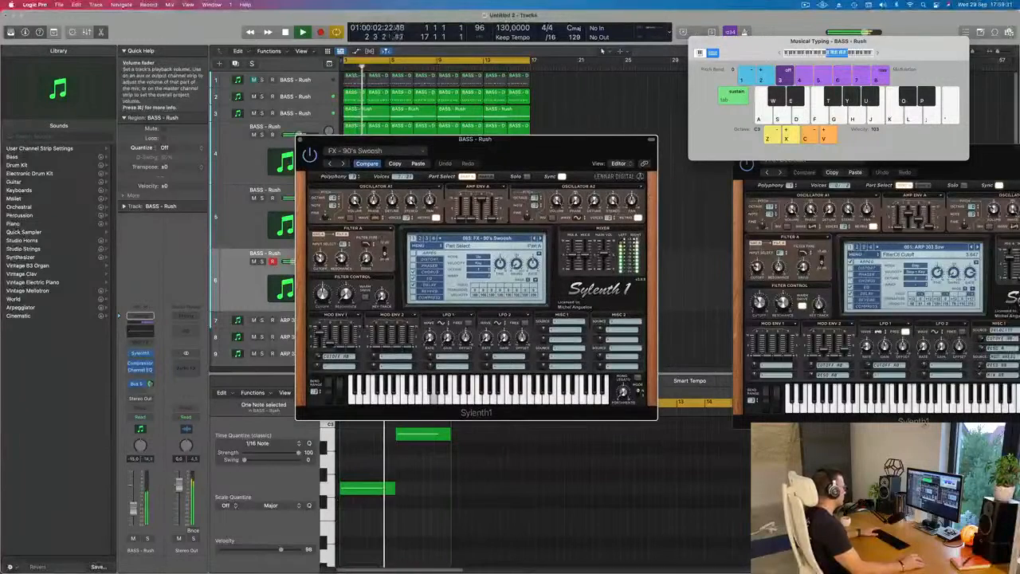
- Audition the sixth track's Sylenth1 FX presets one after another, from Alien Drone up to Deep Silence
left_click(539, 237)
key("space")
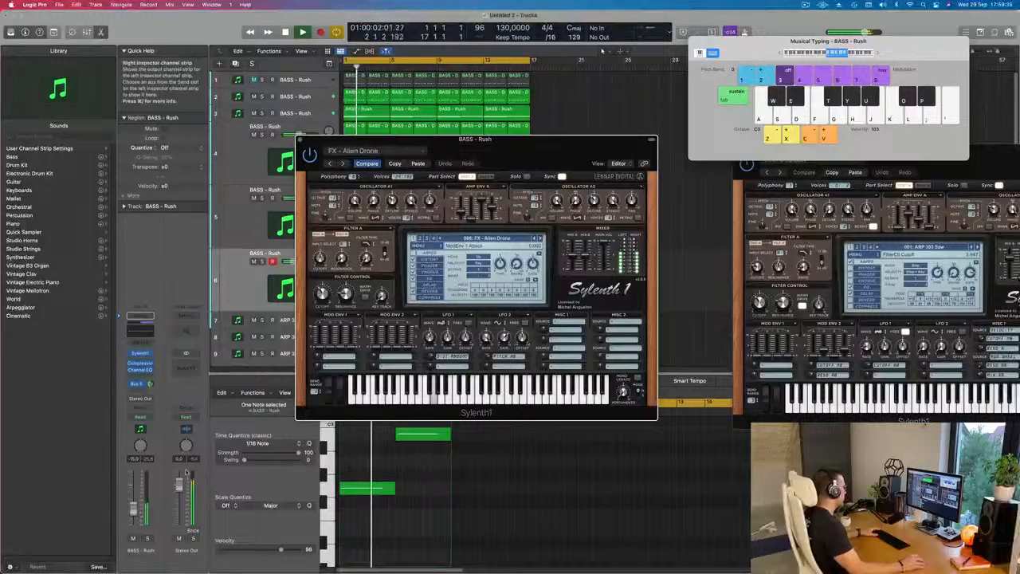
key("space")
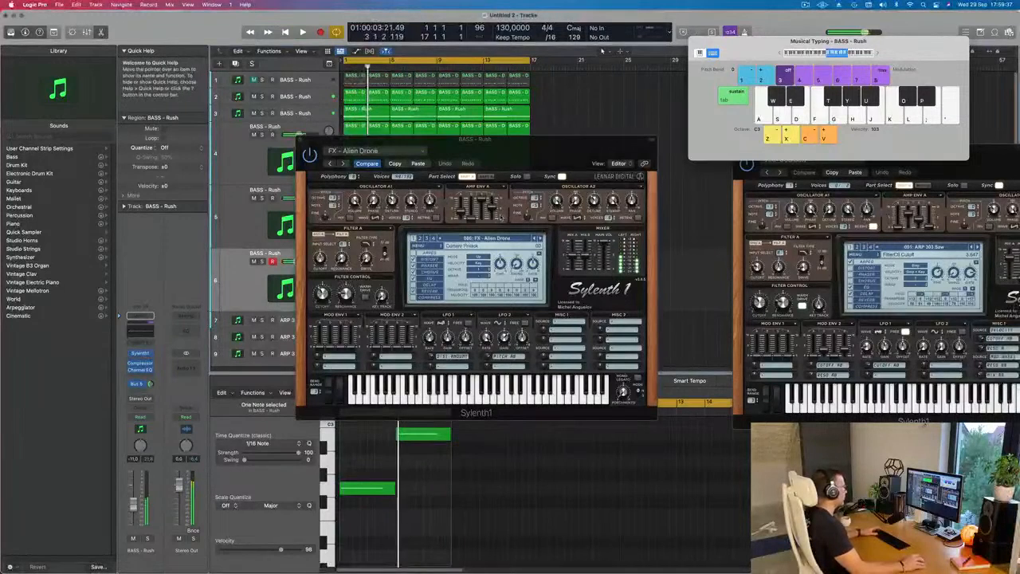
left_click(539, 238)
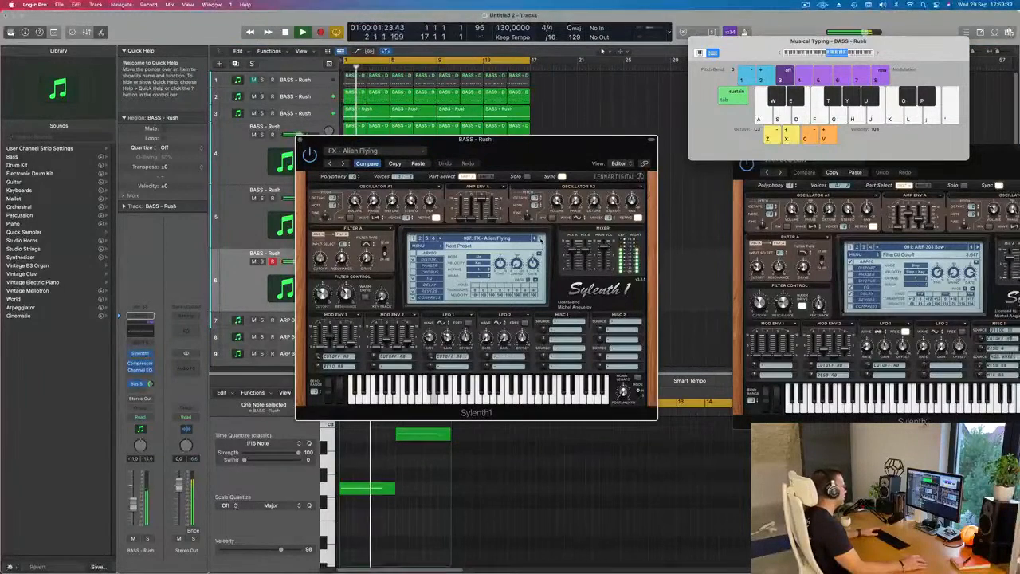
left_click(540, 238)
key("space")
key("space")
left_click(539, 238)
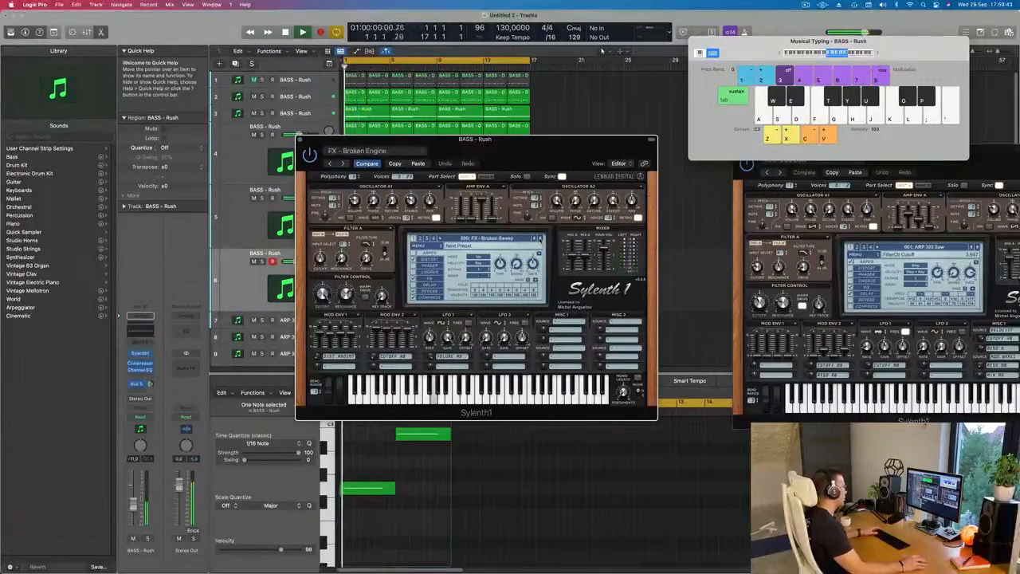
left_click(540, 238)
left_click(539, 238)
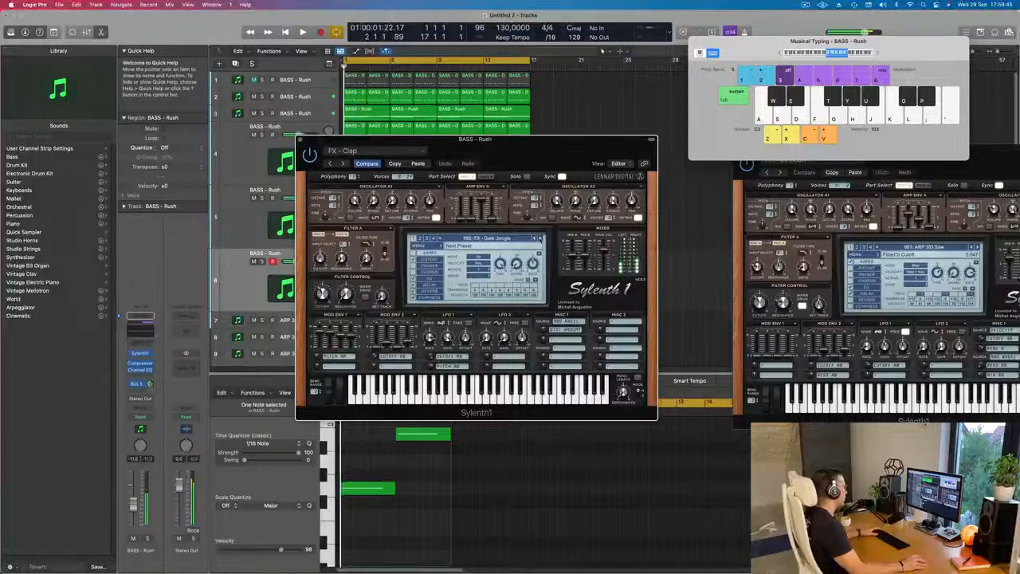
left_click(539, 238)
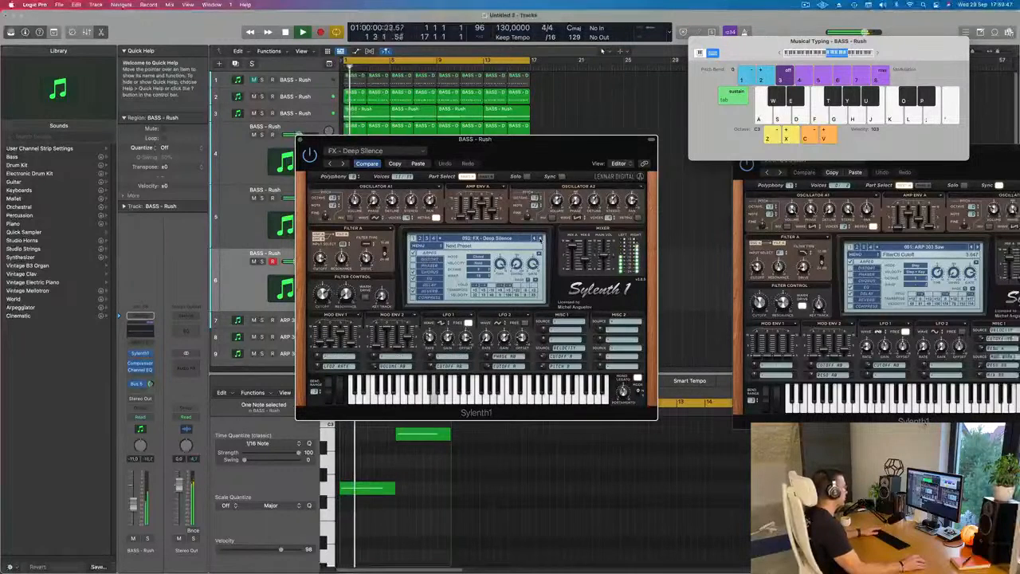
- Audition the following FX presets against the loop, from Digital Transformer up to Low Energy
left_click(539, 238)
left_click(539, 238)
left_click(539, 238)
left_click(539, 238)
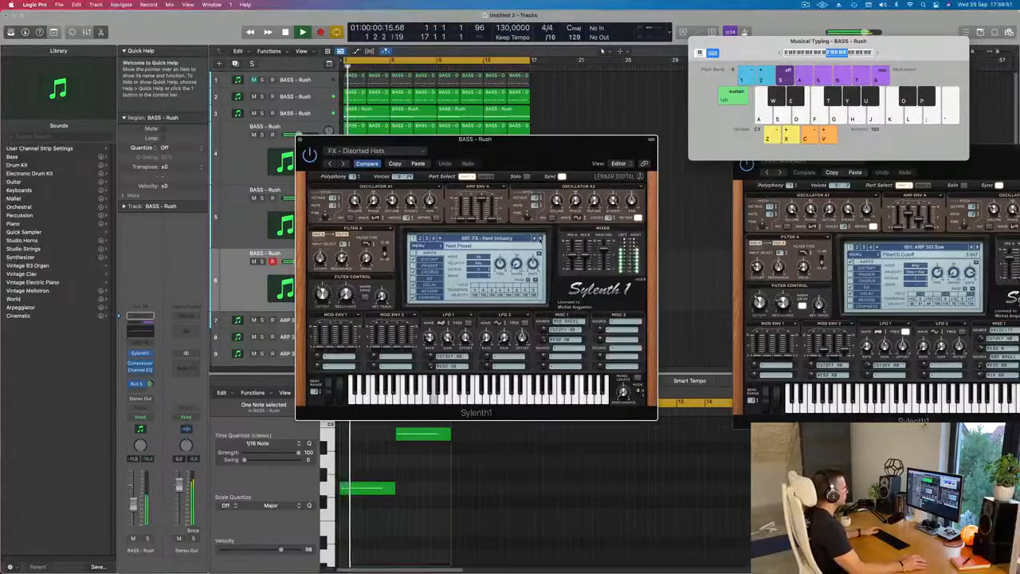
left_click(540, 238)
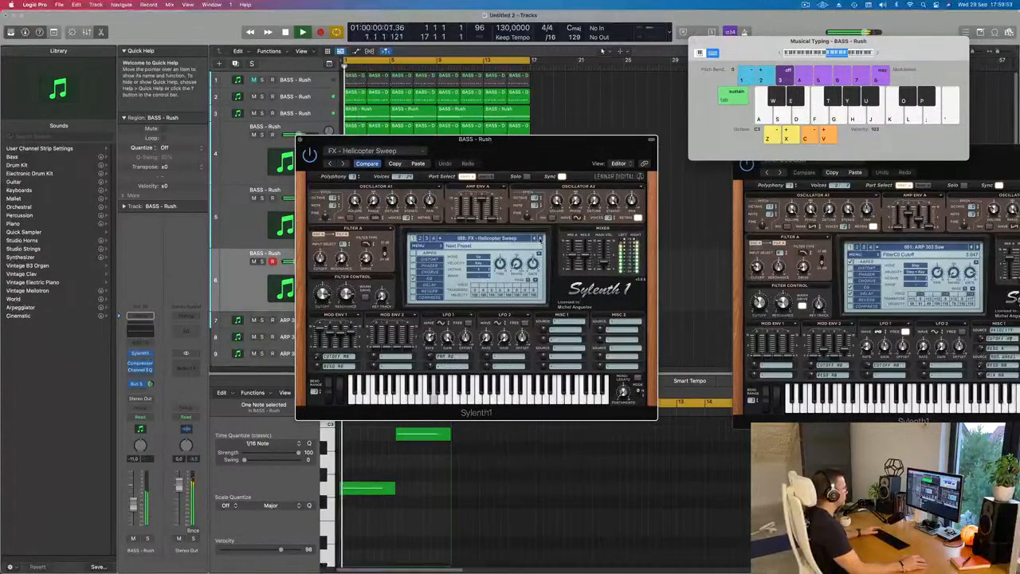
left_click(539, 238)
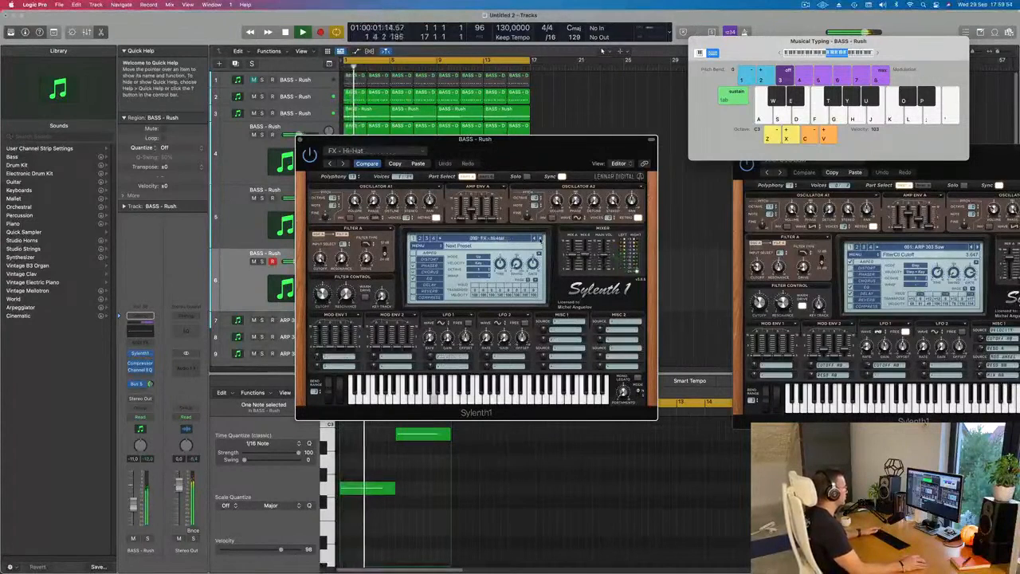
left_click(539, 239)
left_click(539, 238)
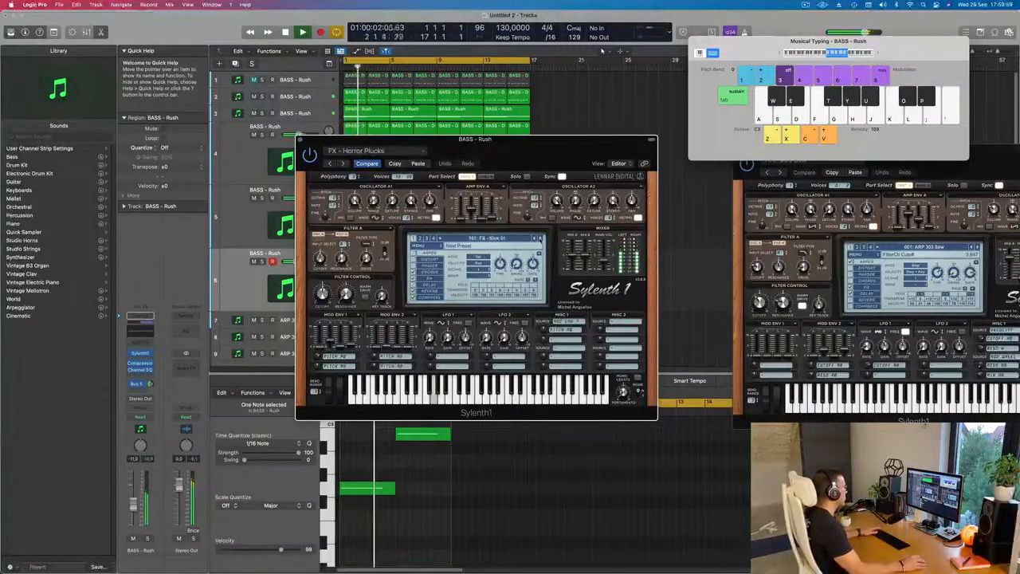
left_click(539, 238)
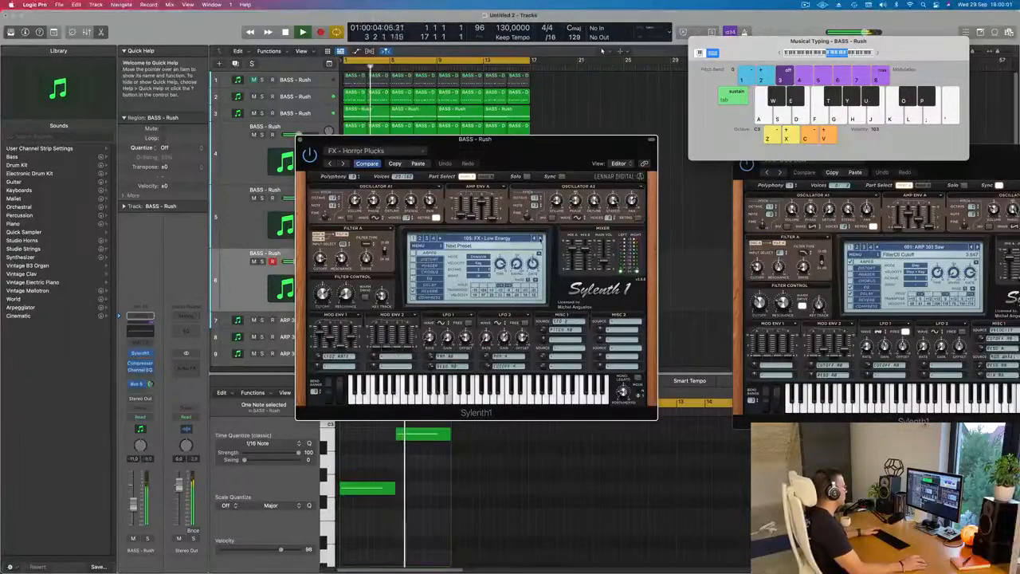
- Load the FX - Yargh preset in the sixth track's Sylenth1 and raise the track volume to about -7.8 dB
left_click(499, 239)
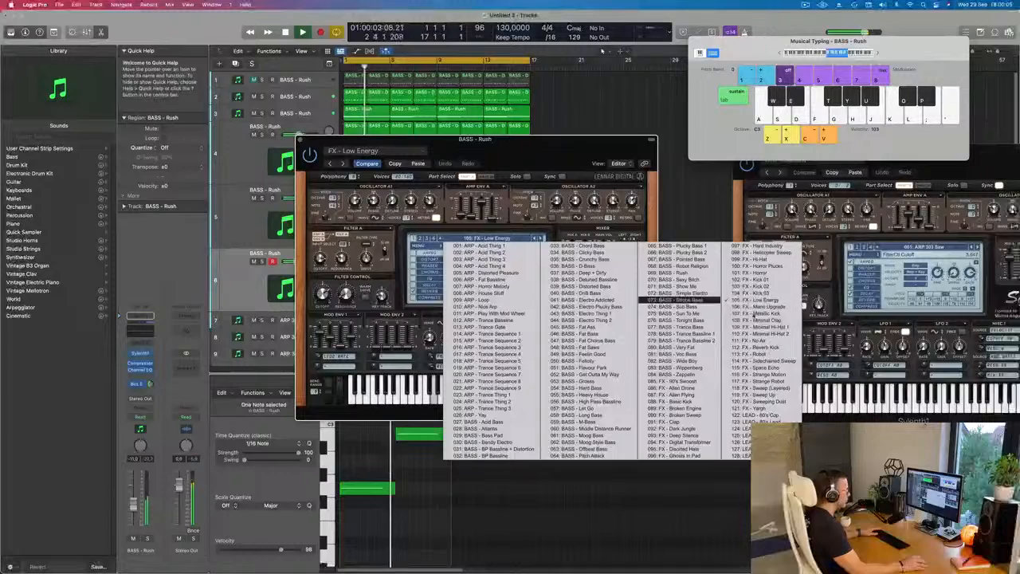
left_click(776, 408)
left_click_drag(563, 151, 619, 154)
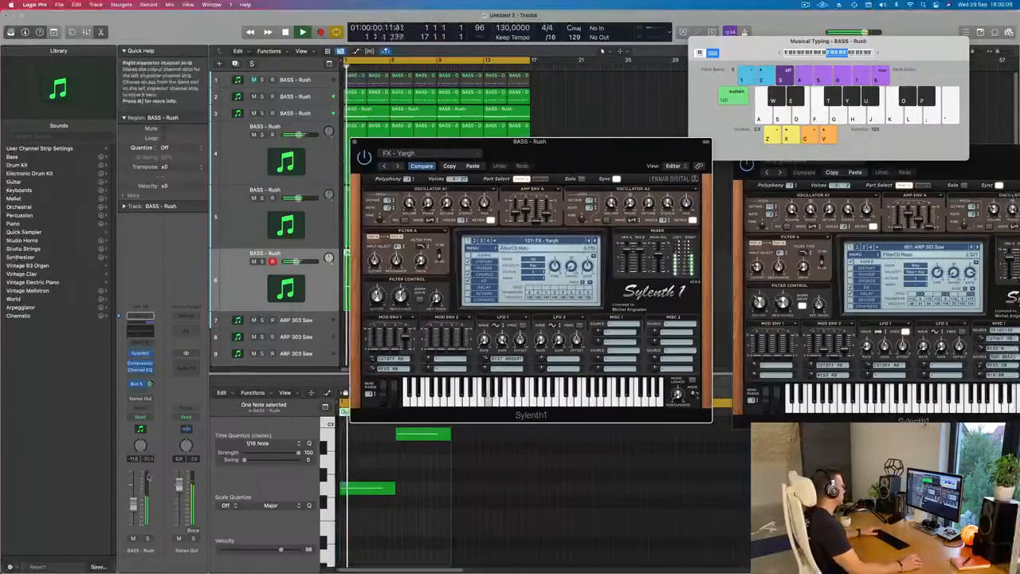
left_click_drag(134, 502, 134, 499)
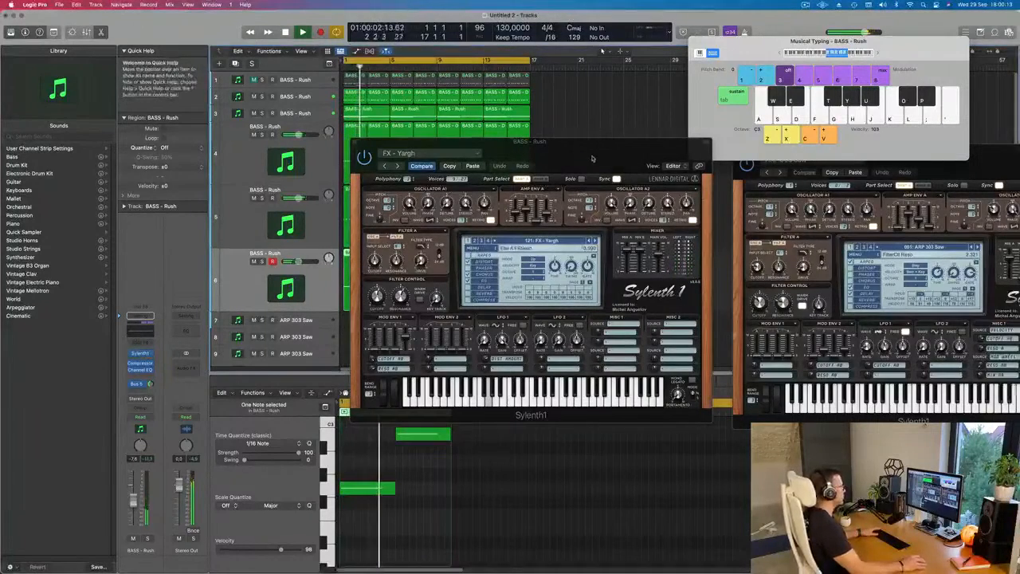
left_click_drag(600, 153, 665, 192)
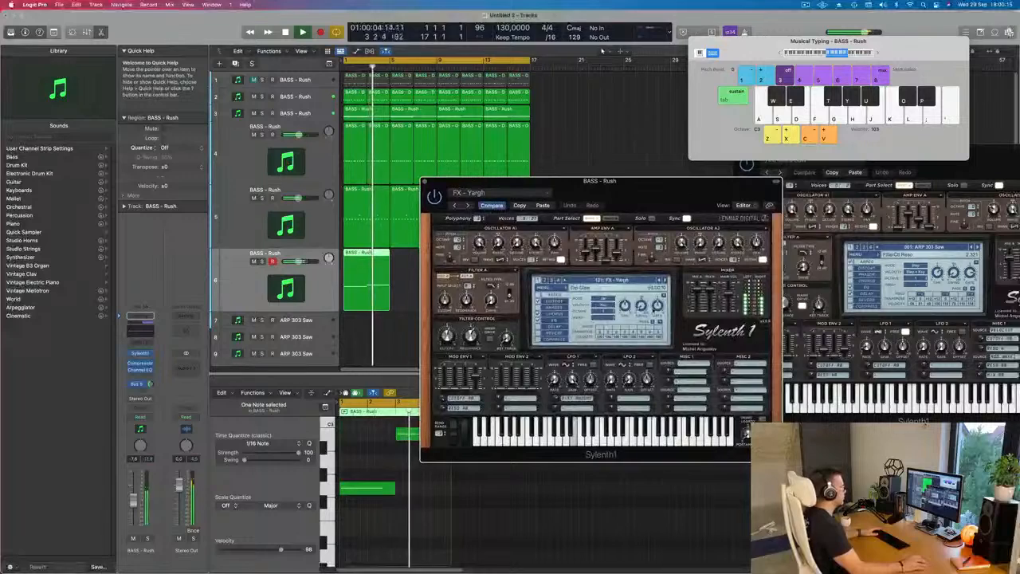
- Load the FX - Sweeping Dust preset on the sixth track and set the track volume to about -13.6 dB
left_click(659, 281)
left_click(659, 280)
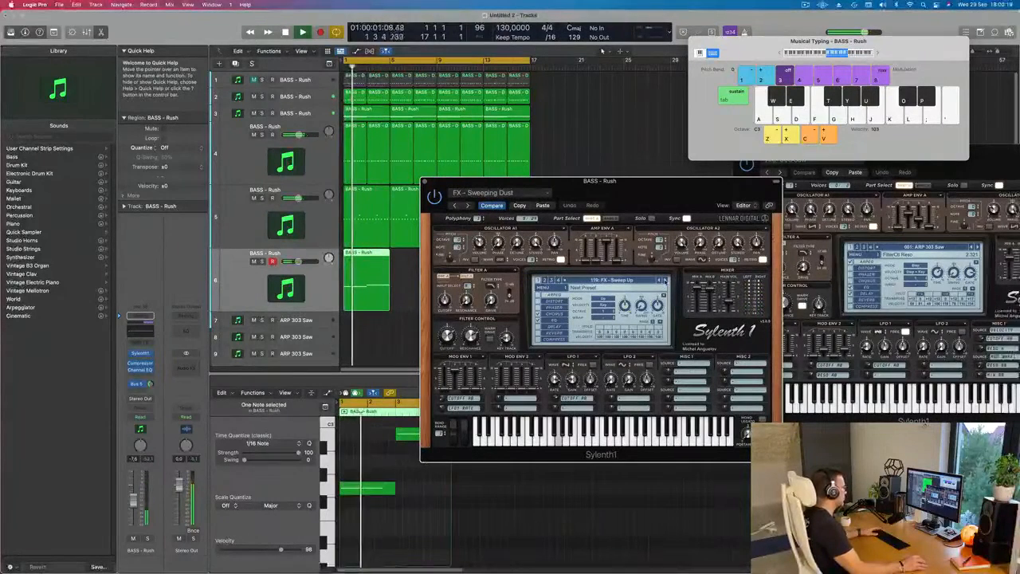
left_click(664, 280)
key("Return")
left_click_drag(653, 199, 678, 184)
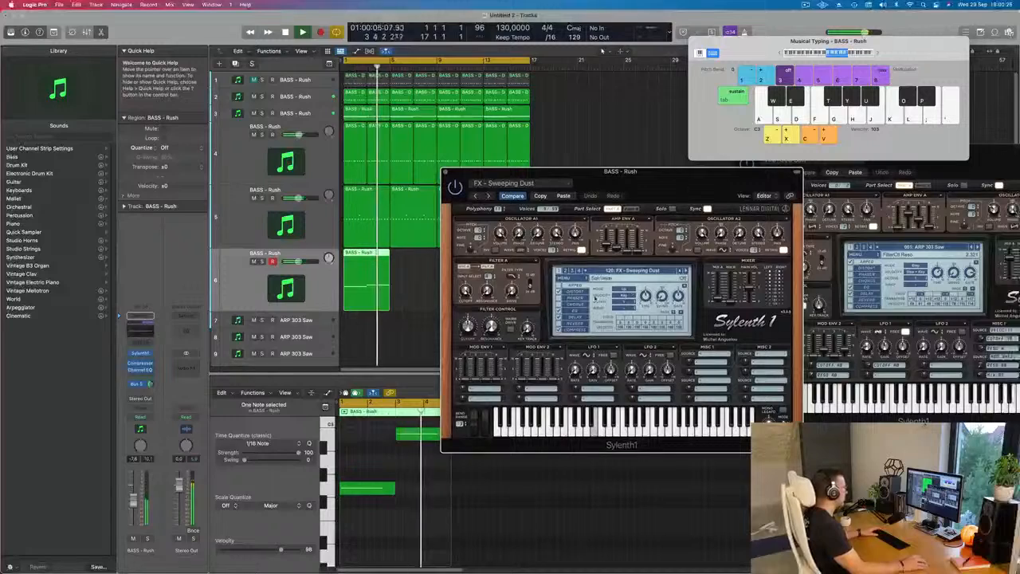
left_click_drag(134, 501, 134, 510)
left_click_drag(511, 173, 734, 183)
- Repeat the sixth track's four-bar region three times so it fills the loop up to bar 17
left_click(365, 288)
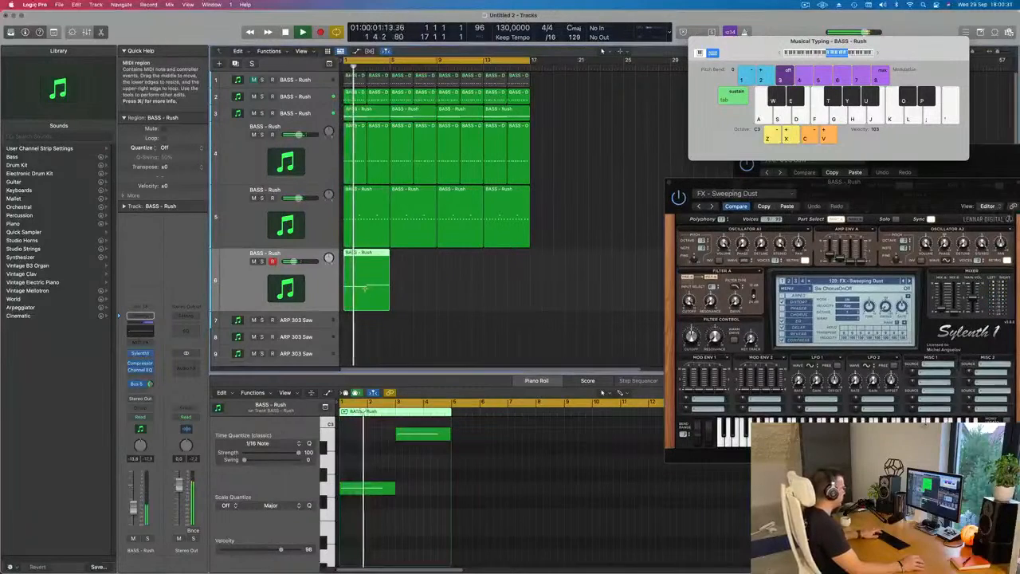
key("super+r")
key("super+r")
key("super+r")
key("super+z")
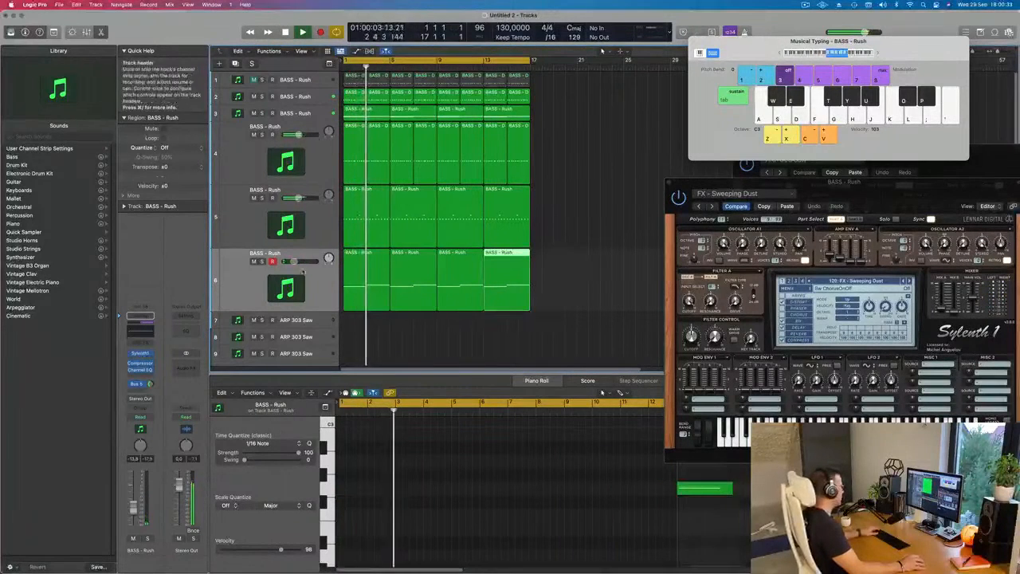
- Duplicate the sixth track with its settings and copy its first region to the start of the new seventh track
left_click(239, 281)
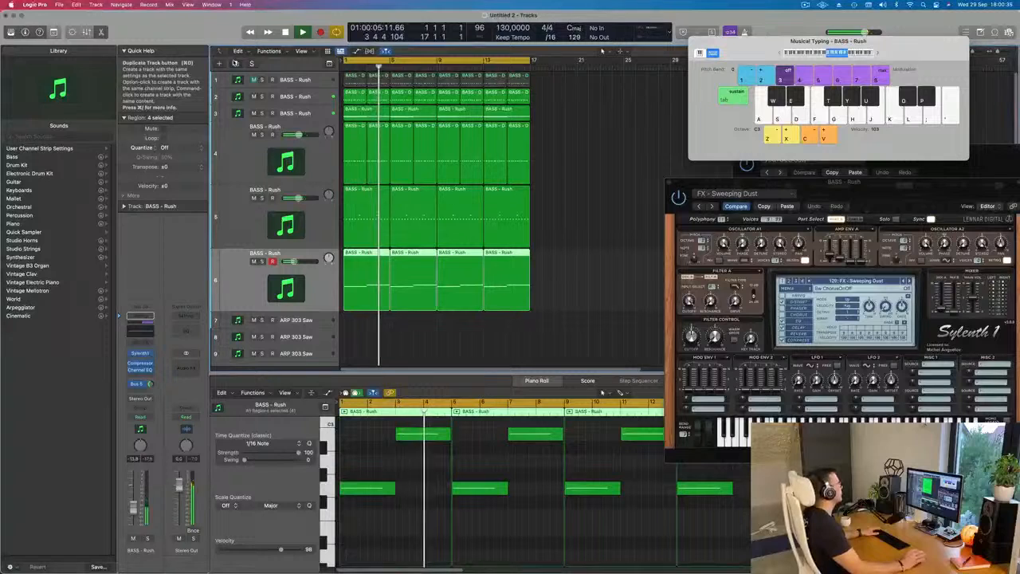
scroll(558, 245, "down", 1)
left_click(360, 252)
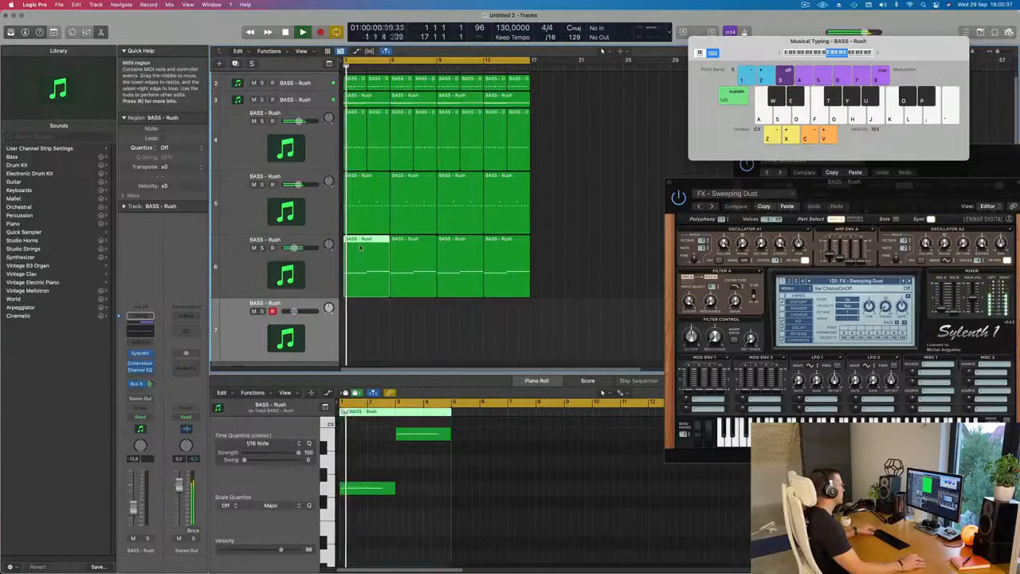
left_click_drag(358, 248, 356, 311)
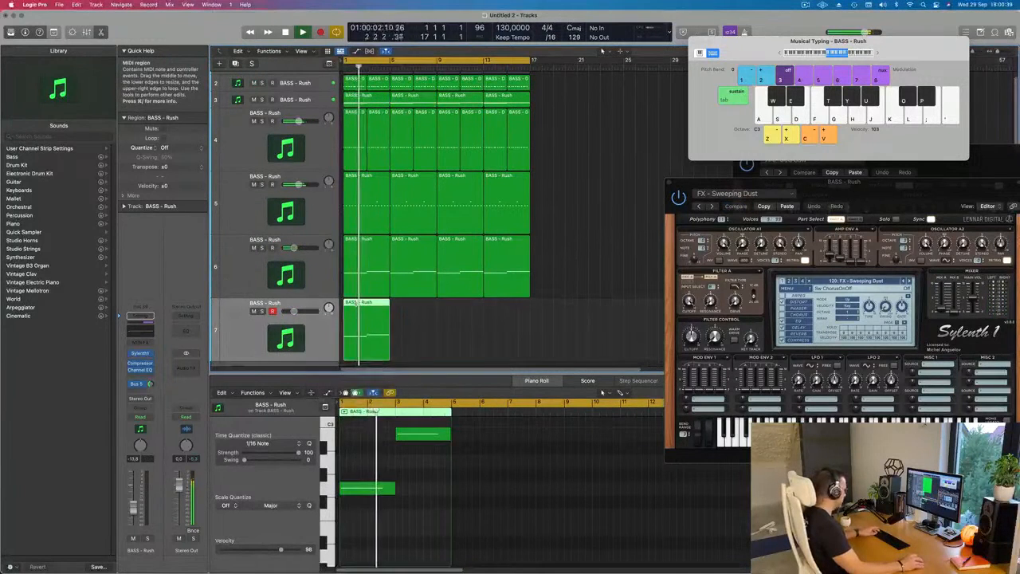
- Repeat the seventh track's region three times up to bar 17 and select all the track's regions
key("super+r")
key("super+r")
key("super+r")
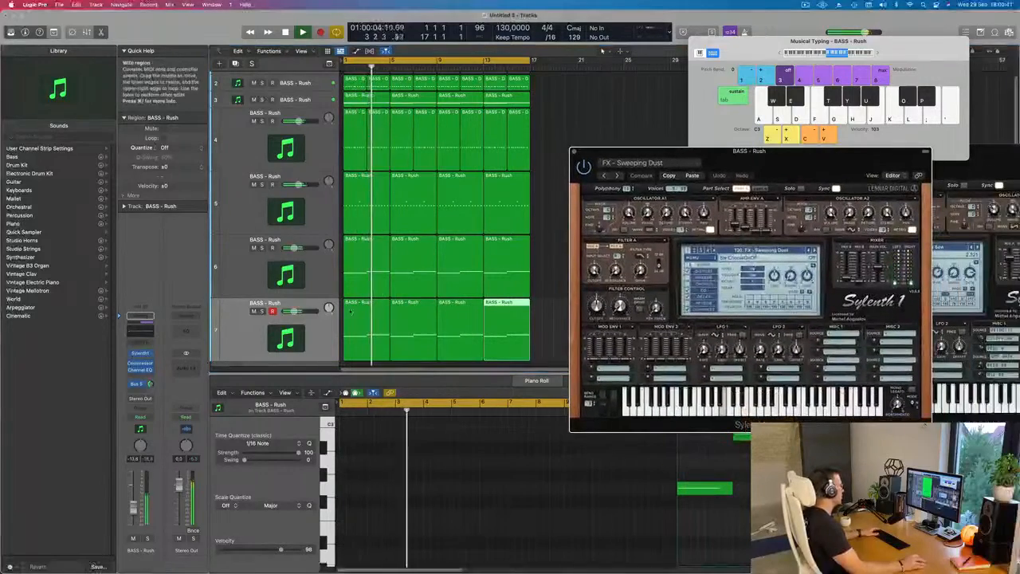
left_click(244, 335)
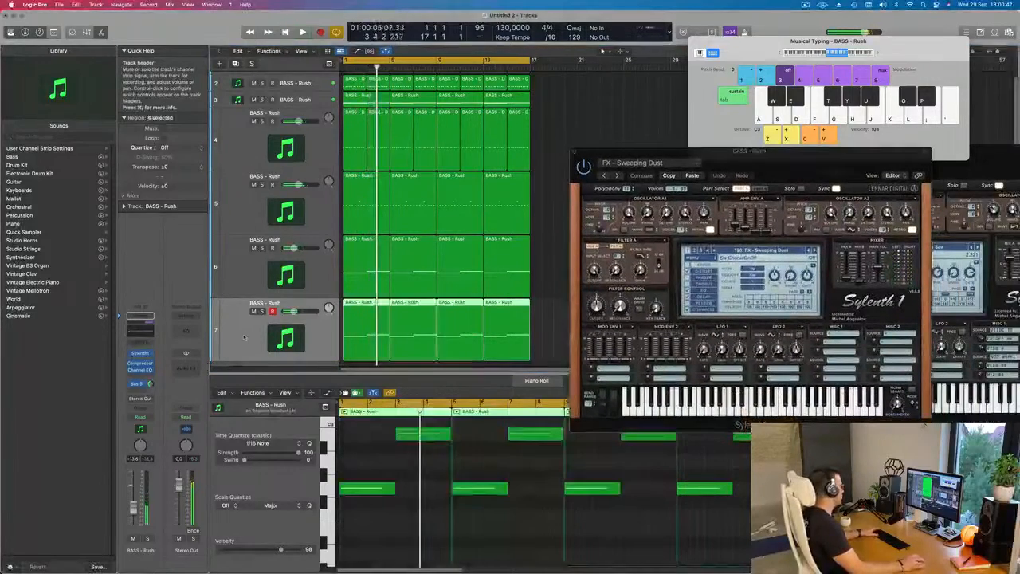
- Audition the seventh track's Sylenth1 presets backwards from Sweeping Dust to Strange Robot and set the track volume to about -12.2 dB
left_click(140, 353)
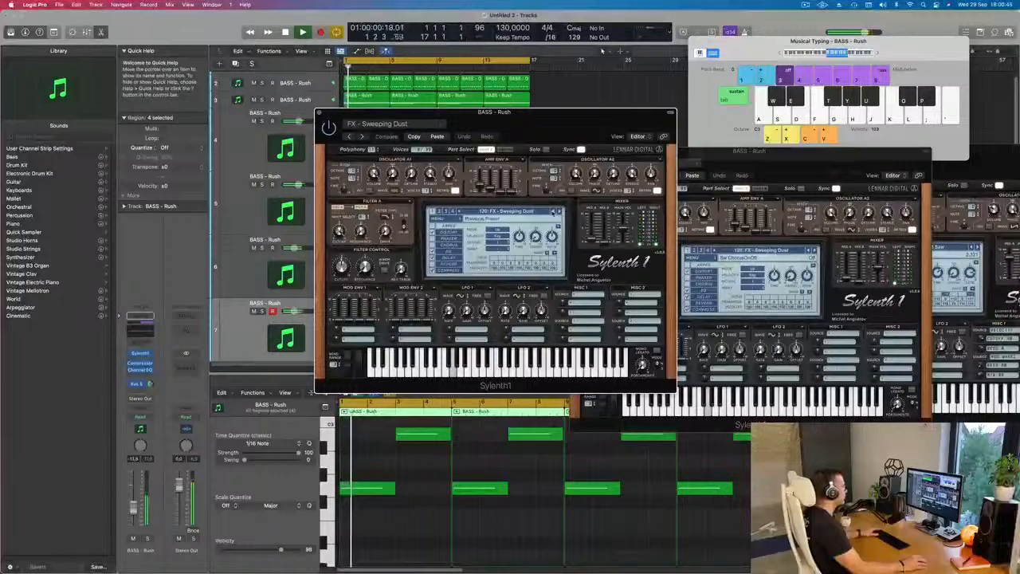
left_click(555, 211)
left_click(555, 211)
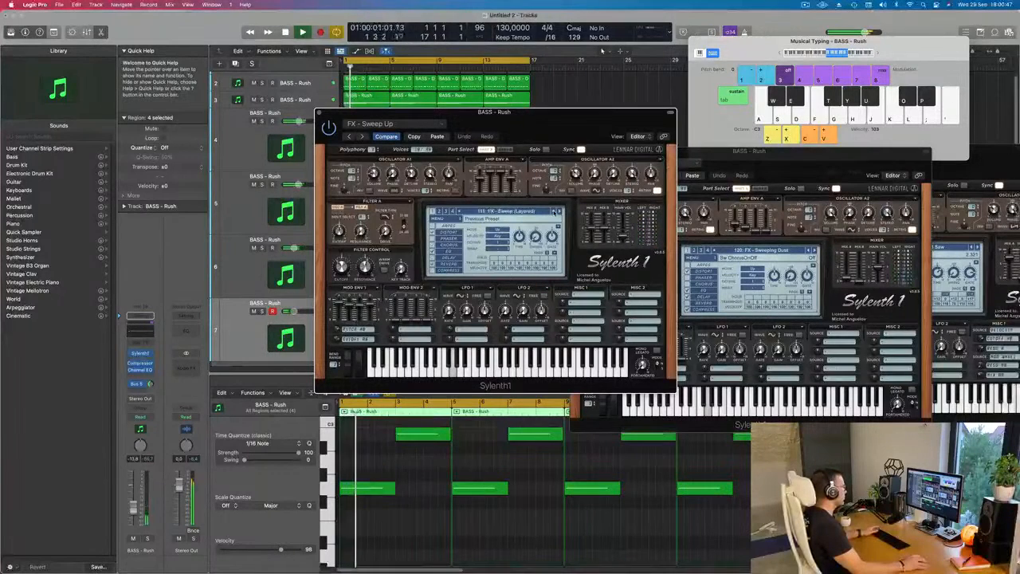
left_click(554, 211)
key("space")
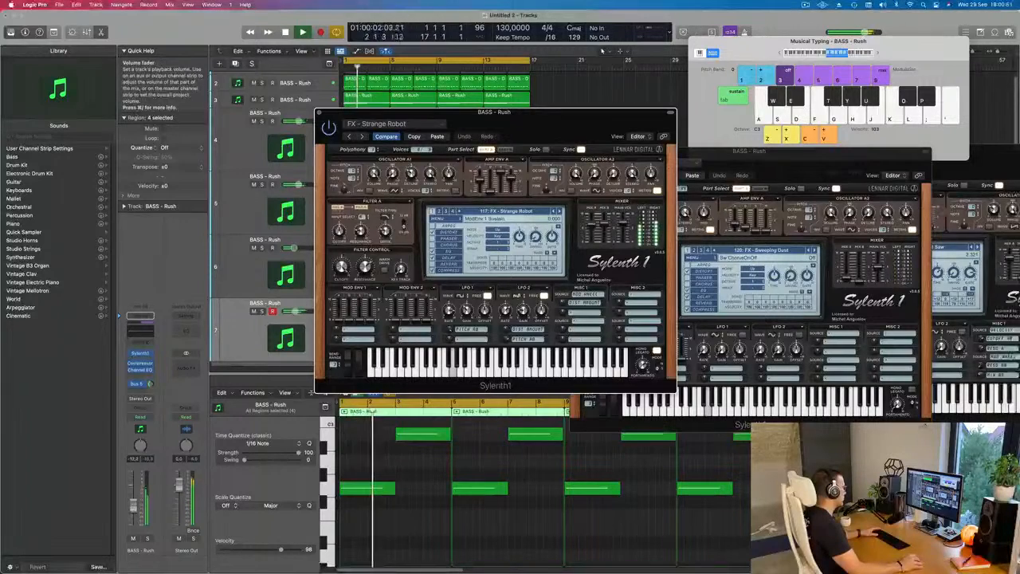
left_click_drag(298, 311, 296, 311)
- Audition the seventh track's Sylenth1 presets backwards from FX - Strange Robot through the remaining FX sounds and choose BASS - Wippenberg
left_click(553, 211)
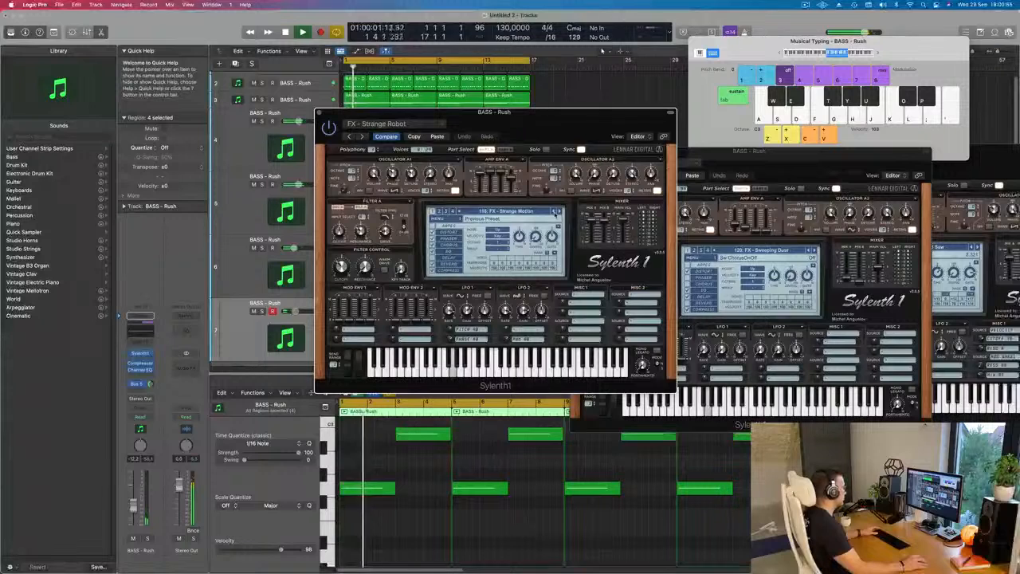
left_click(557, 211)
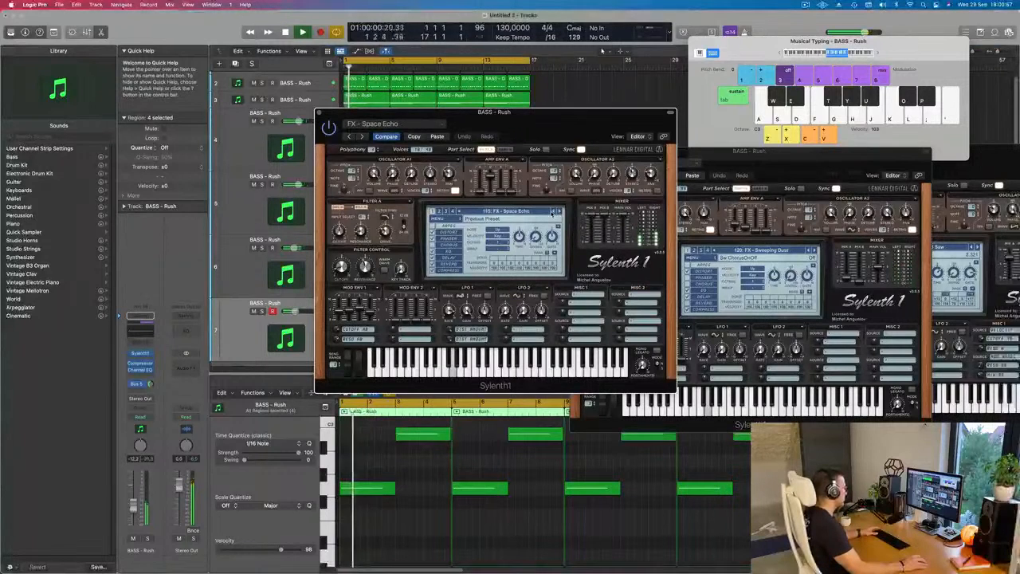
left_click(552, 211)
left_click(553, 211)
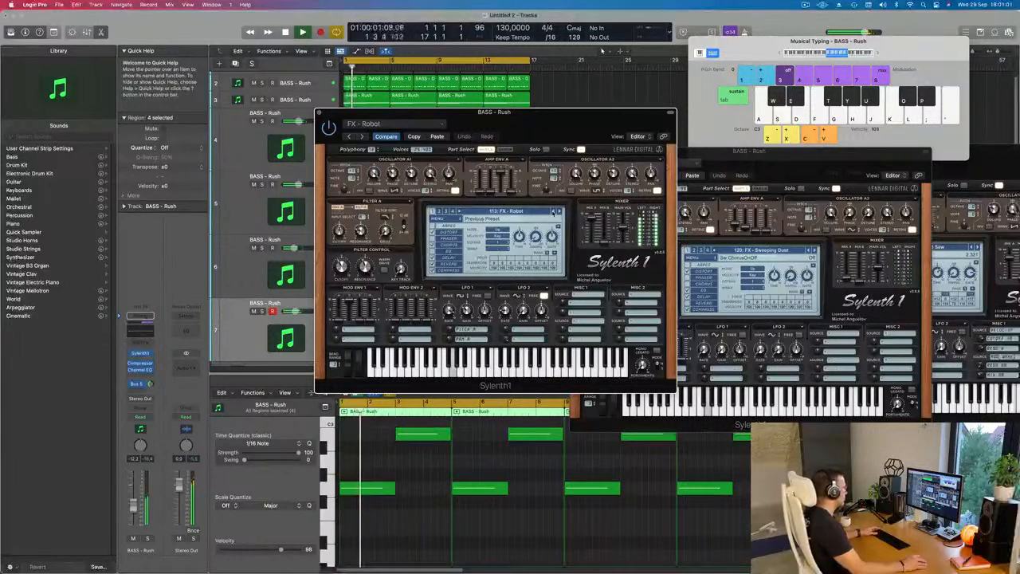
left_click(553, 211)
left_click(553, 211)
left_click(553, 211)
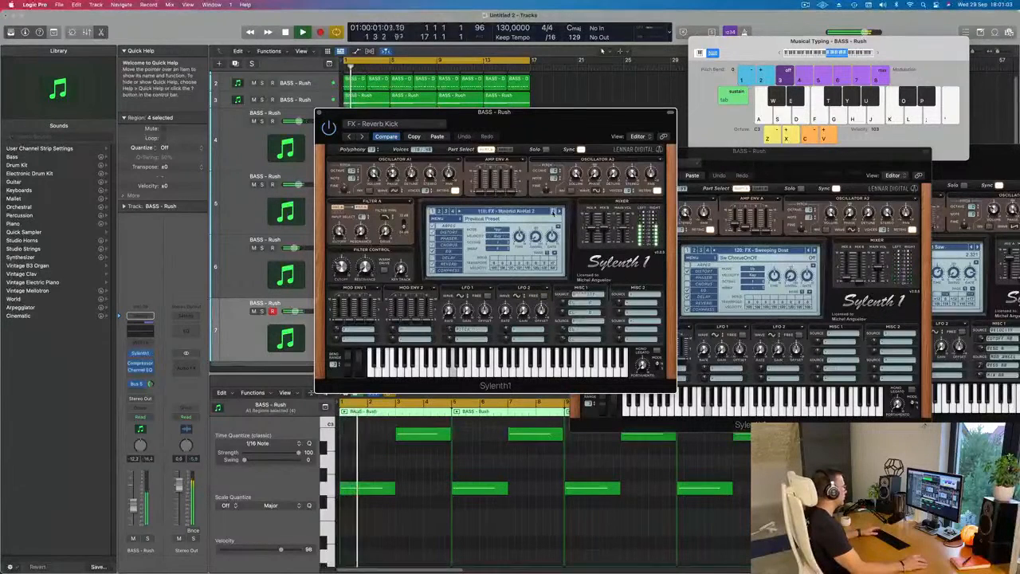
left_click(553, 211)
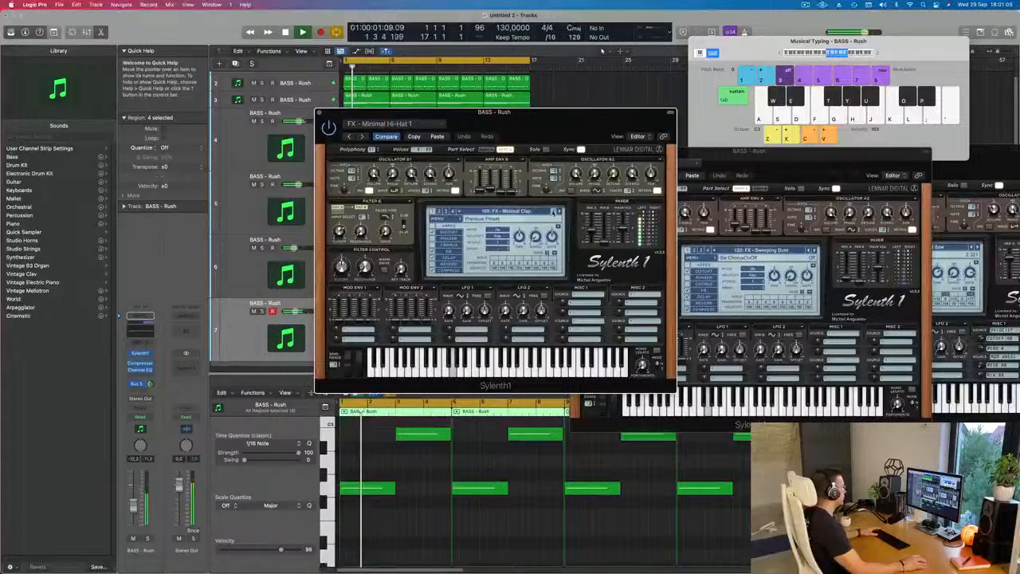
left_click(552, 211)
left_click(553, 211)
left_click(552, 211)
left_click(553, 211)
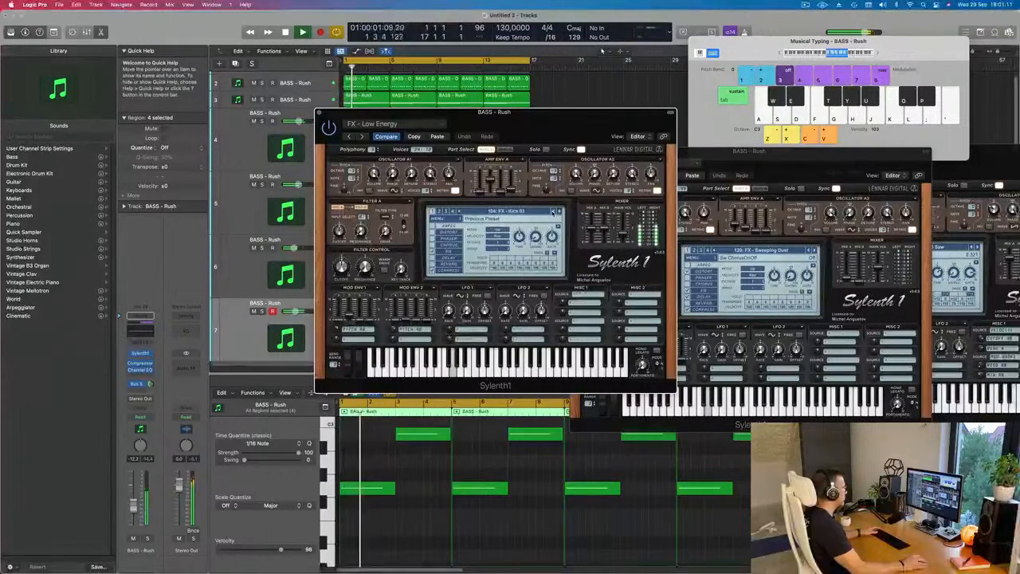
left_click(553, 211)
left_click(553, 211)
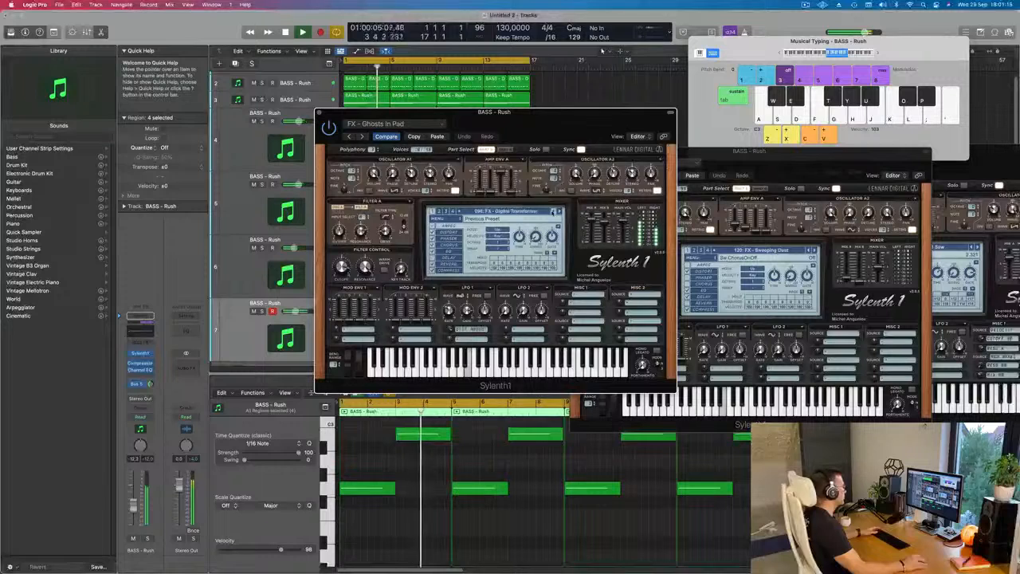
left_click(553, 211)
left_click(553, 211)
left_click(552, 211)
left_click(553, 212)
left_click(553, 211)
left_click(553, 211)
left_click(552, 211)
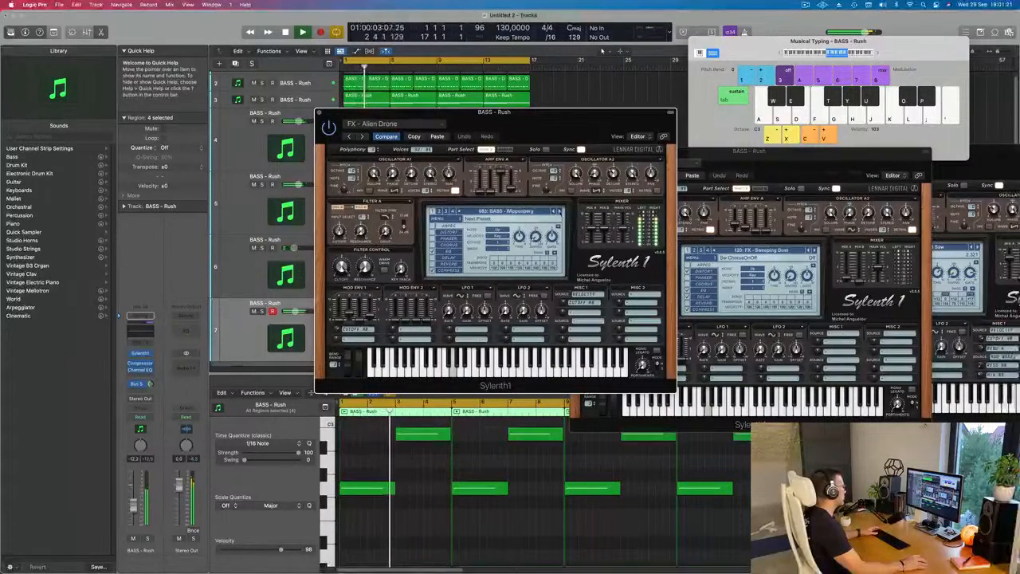
left_click(560, 211)
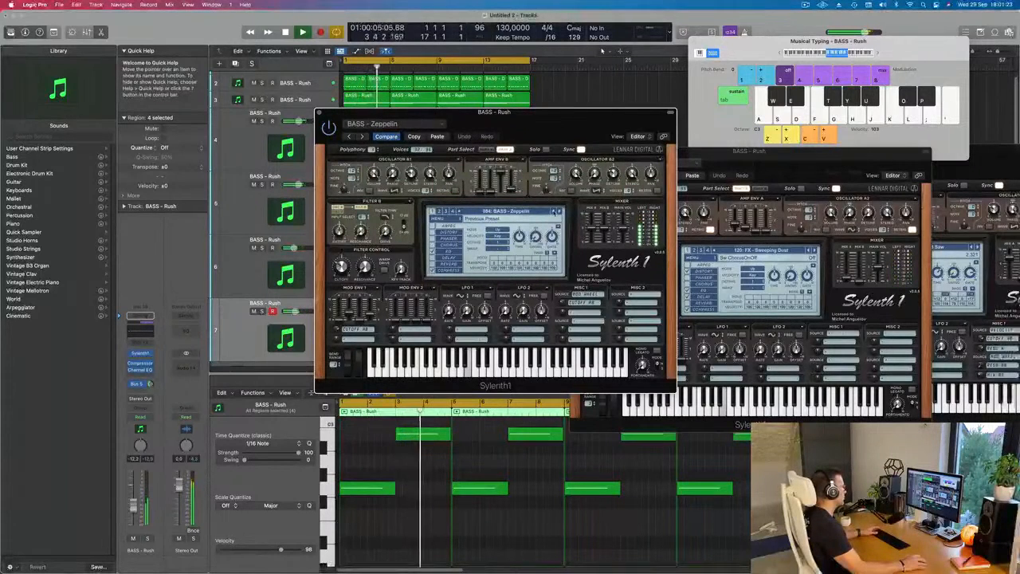
left_click(553, 211)
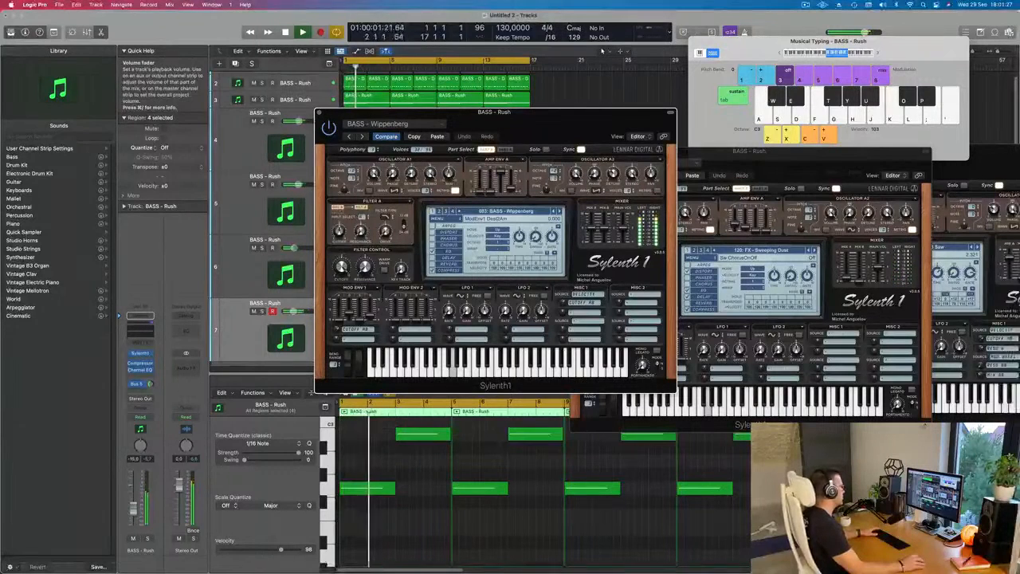
- Set the seventh track's volume to about -12.6 dB, turn down its Bus 5 send and move the synth window off the arrangement
left_click_drag(135, 511, 135, 509)
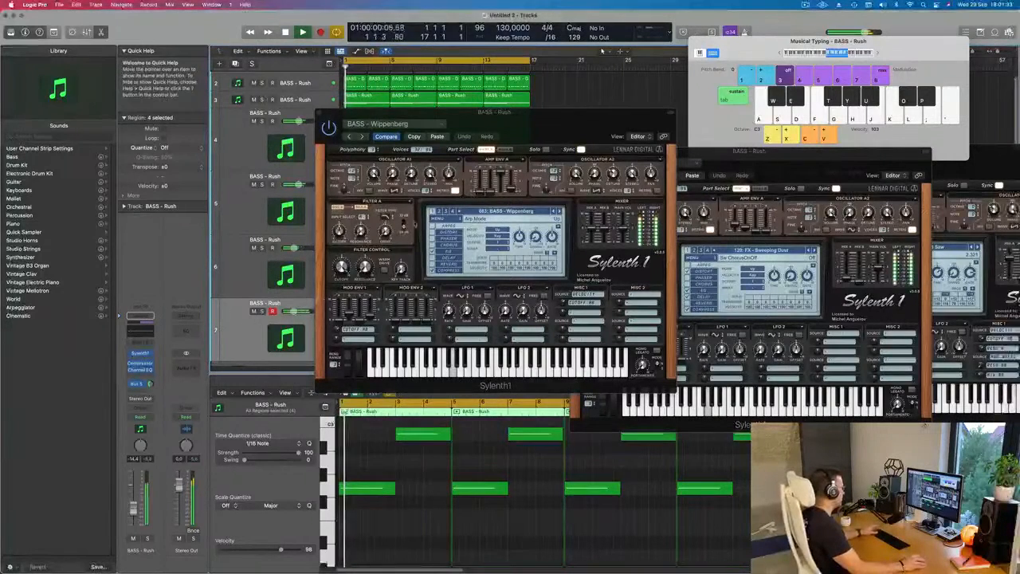
left_click(149, 384)
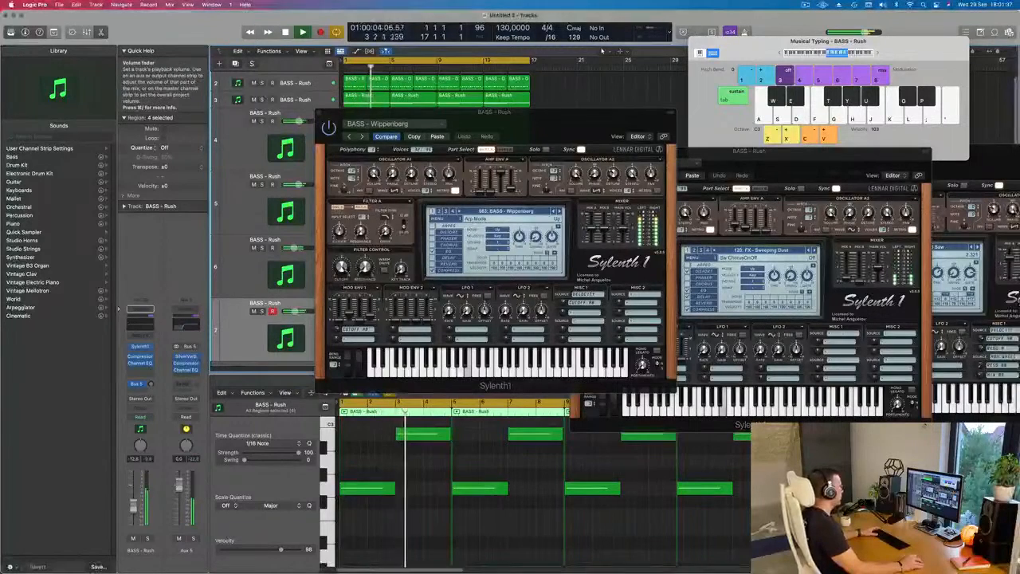
left_click_drag(549, 138, 632, 167)
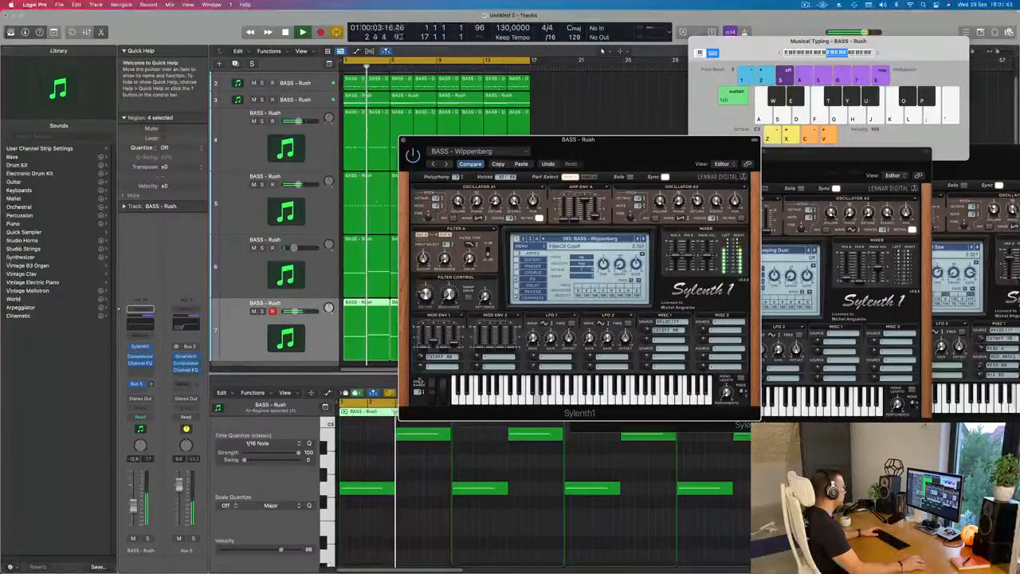
key("space")
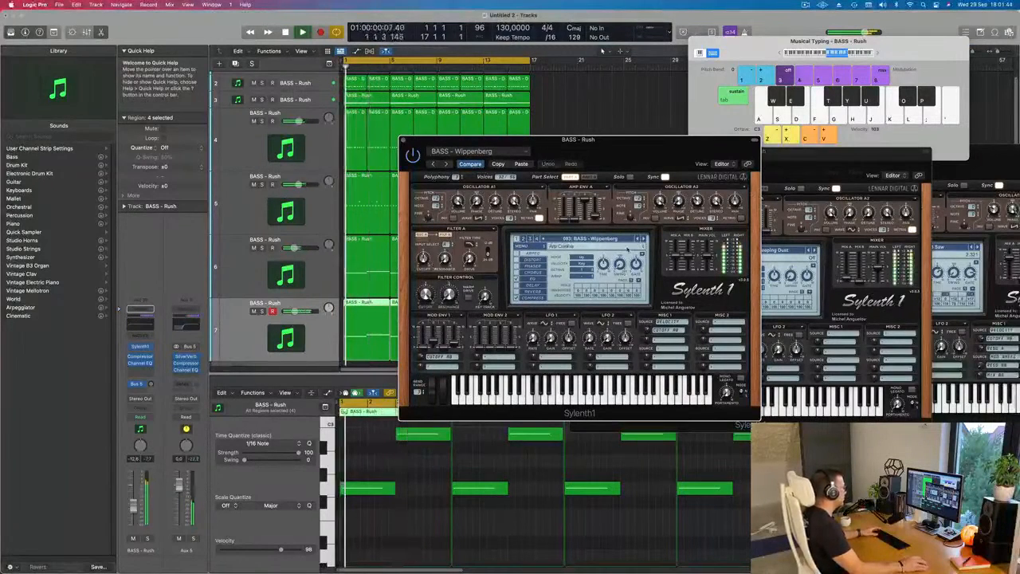
- Delete all notes in the seventh track's selected regions and undo the deletion
left_click(382, 474)
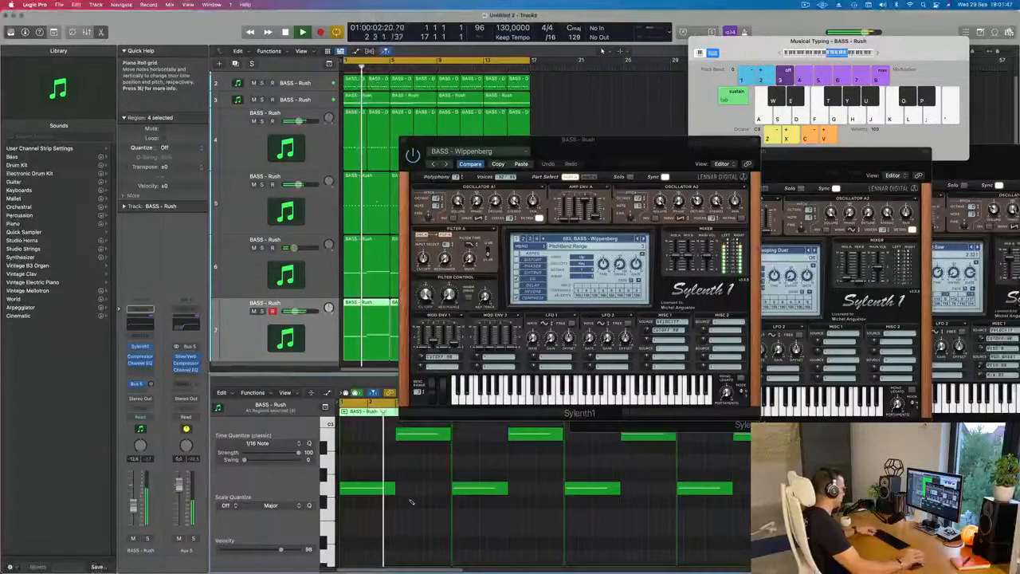
key("super+a")
key("Delete")
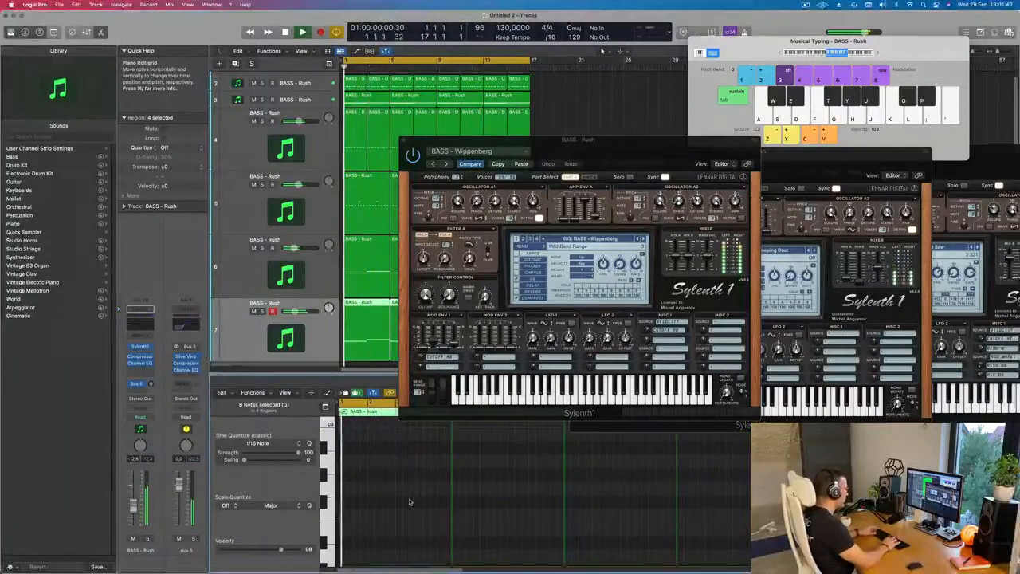
key("super+z")
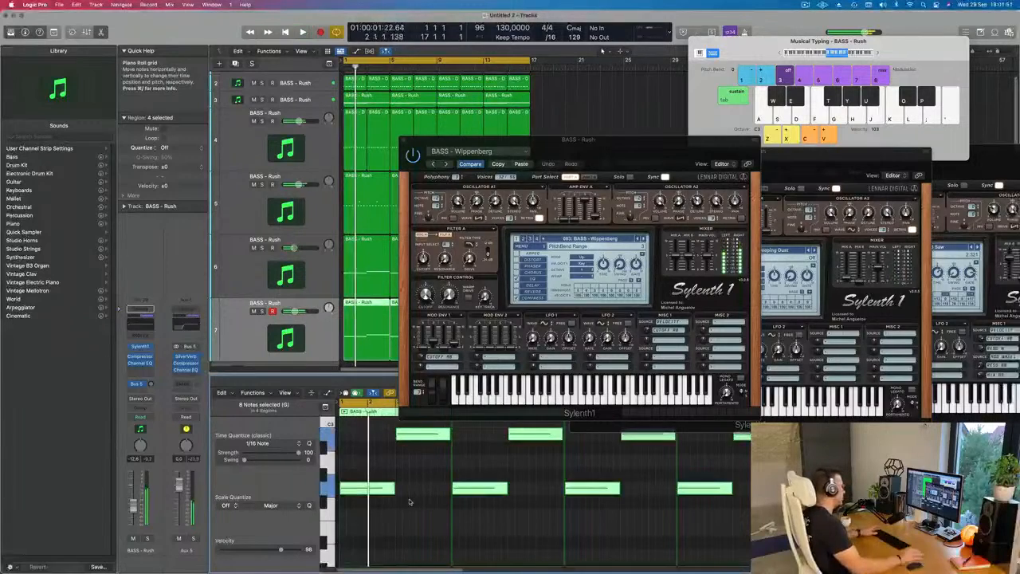
- Audition the seventh track's bass presets backwards from Wippenberg through Wide Boy, Very Fat and Tonight Bass to Sub Bass
left_click_drag(678, 156, 598, 143)
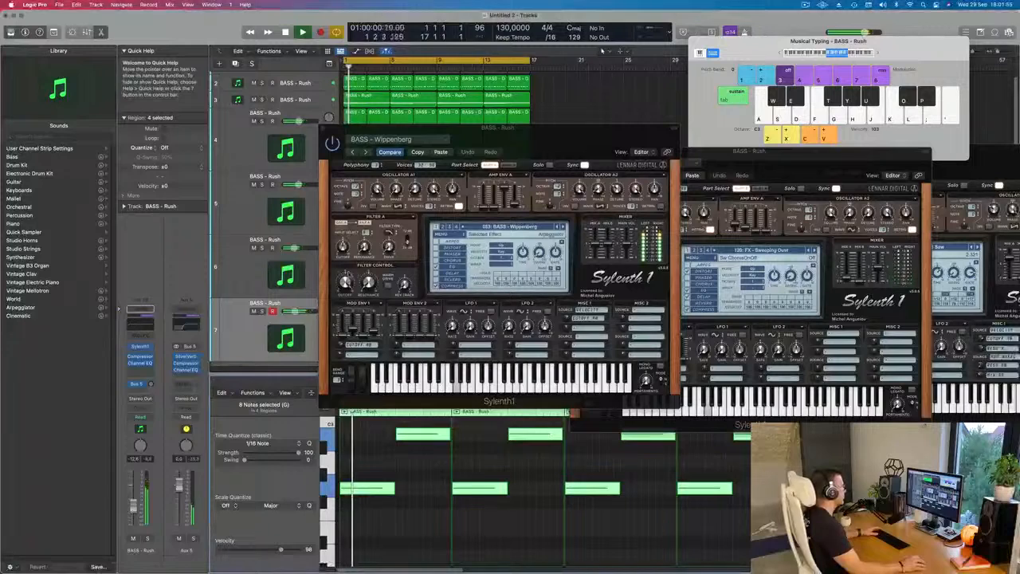
left_click(558, 227)
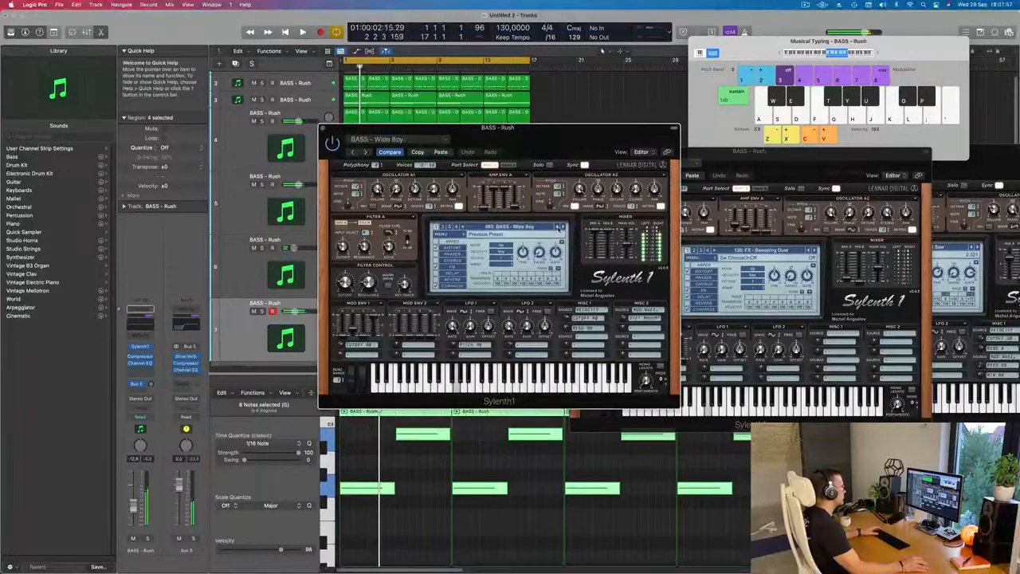
left_click(559, 228)
left_click(559, 227)
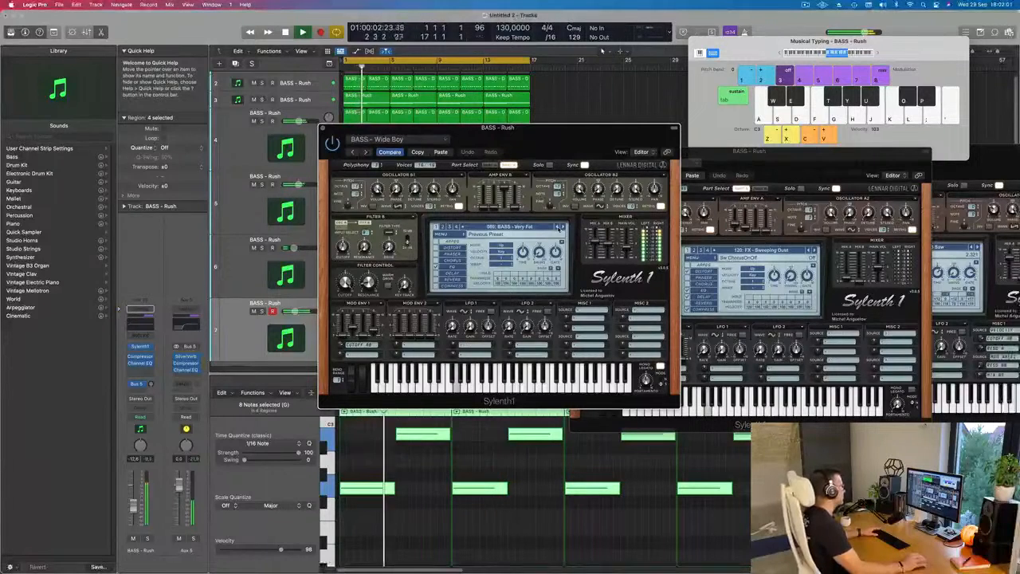
left_click(559, 228)
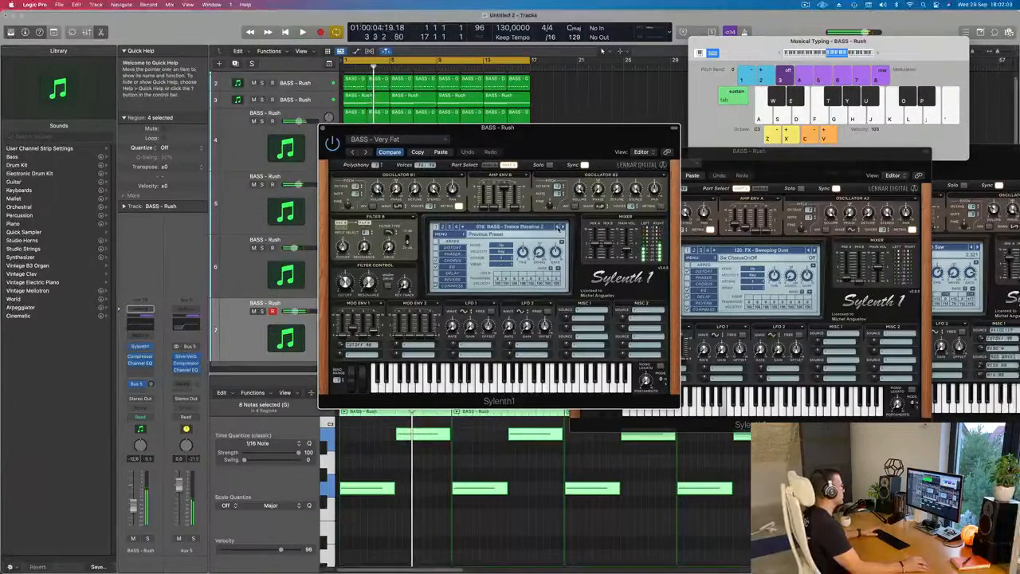
left_click(560, 228)
left_click(559, 228)
left_click(559, 228)
left_click(563, 228)
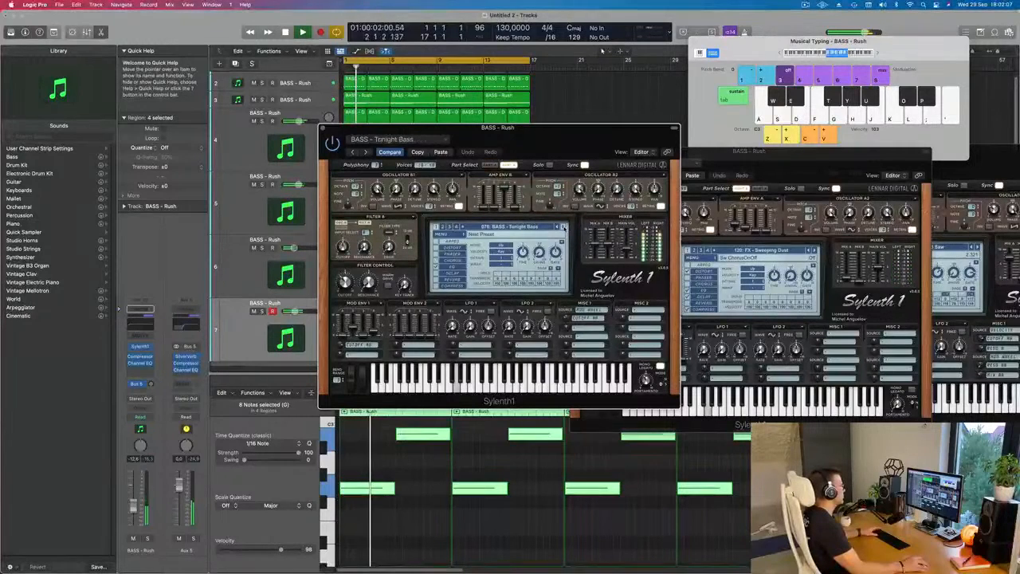
left_click(559, 228)
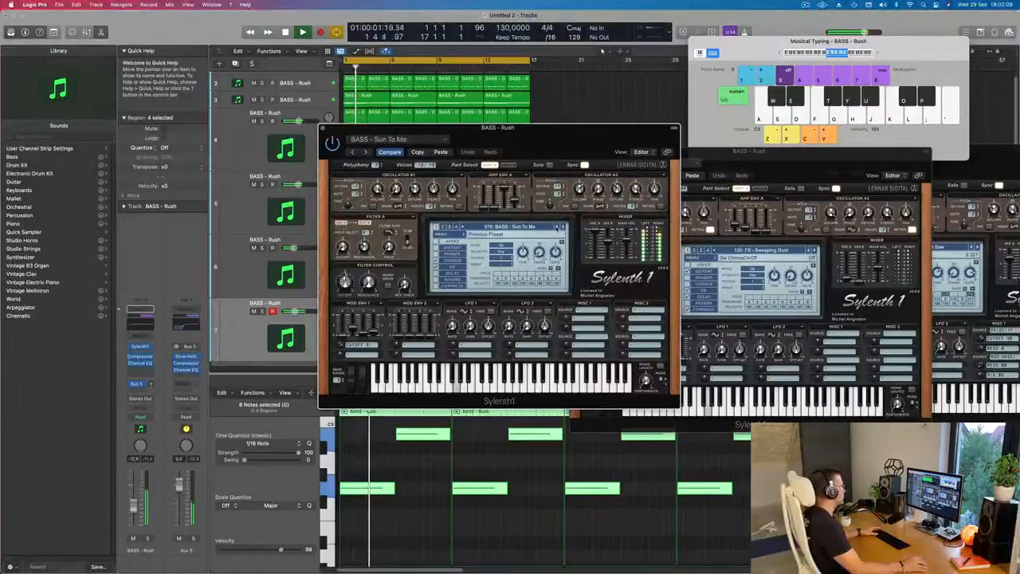
left_click(557, 227)
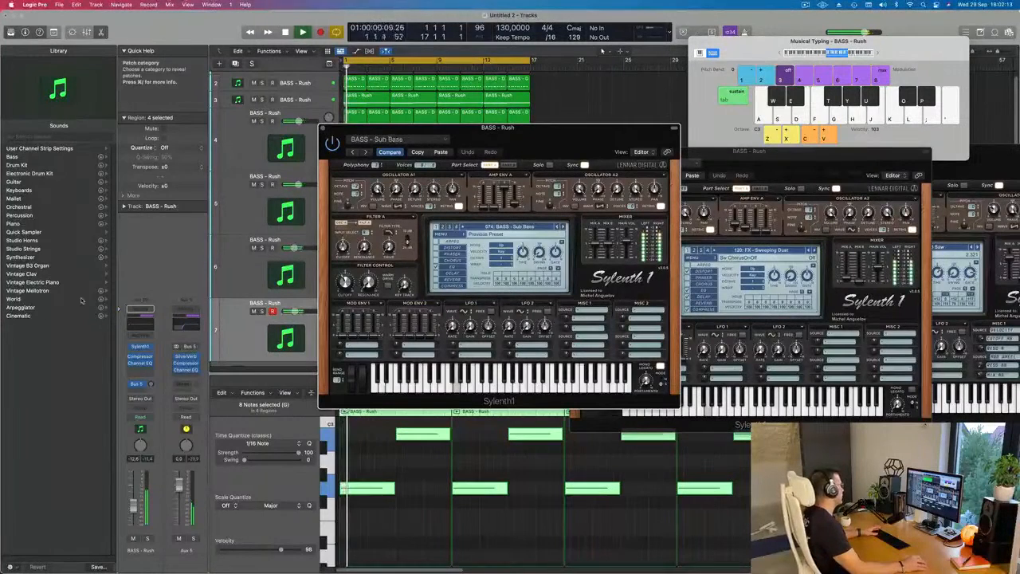
- Add an Arpeggiator MIDI effect to the seventh track and place its window beside the Sylenth1 window
left_click(143, 335)
left_click(152, 348)
left_click_drag(543, 134, 870, 128)
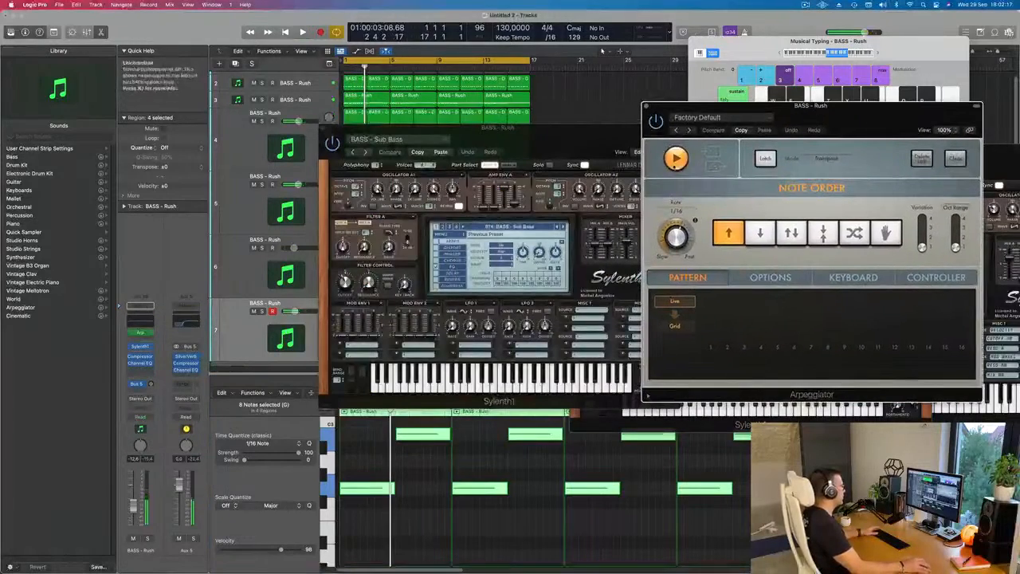
mouse_move(574, 129)
left_mouse_down()
mouse_move(523, 129)
mouse_move(528, 143)
mouse_move(560, 144)
left_mouse_up()
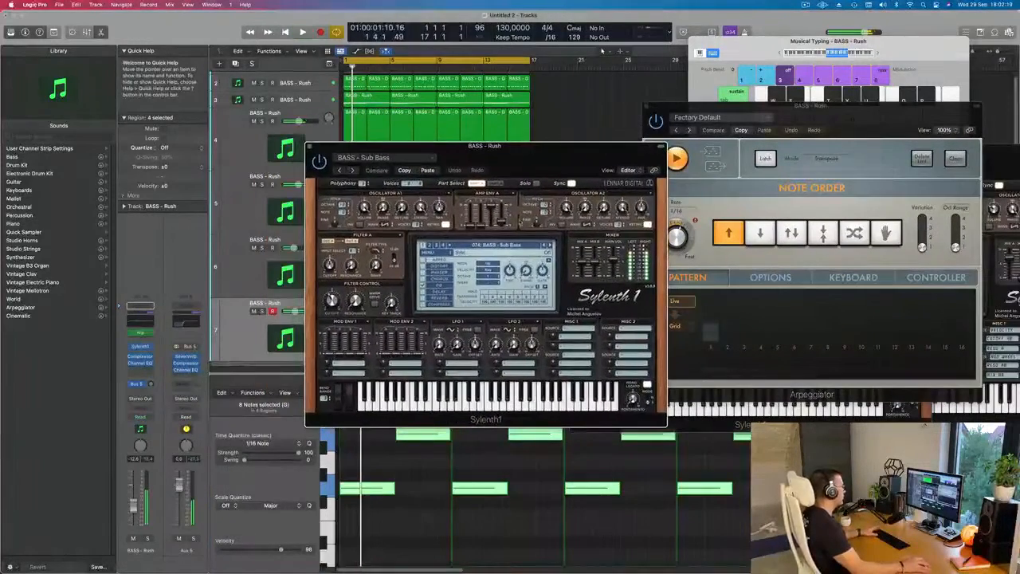
- Step the seventh track's Sylenth1 presets forward from Sub Bass and choose BASS - Wippenberg with the arpeggiator running
left_click(549, 245)
left_click(550, 245)
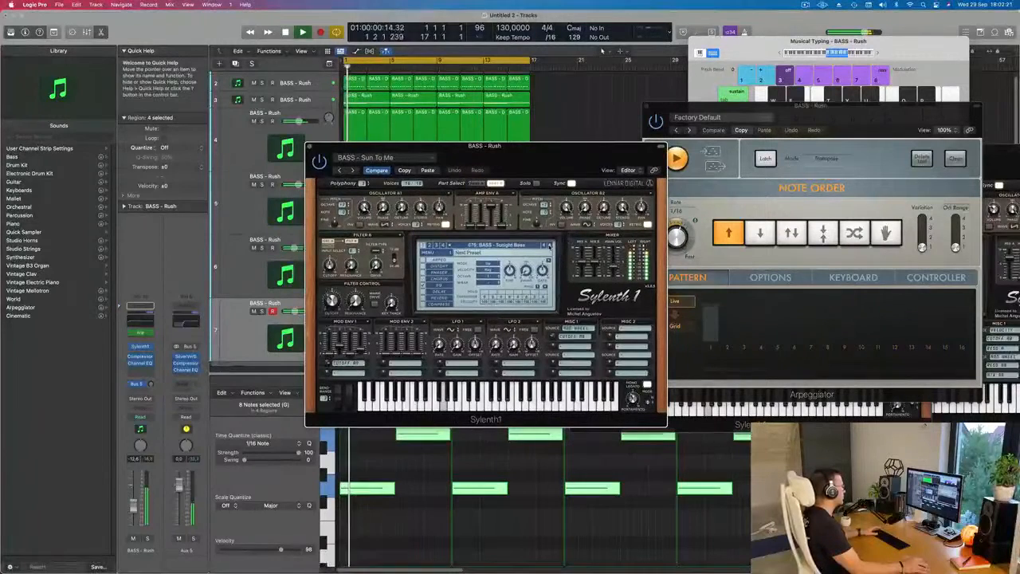
left_click(549, 245)
left_click(550, 246)
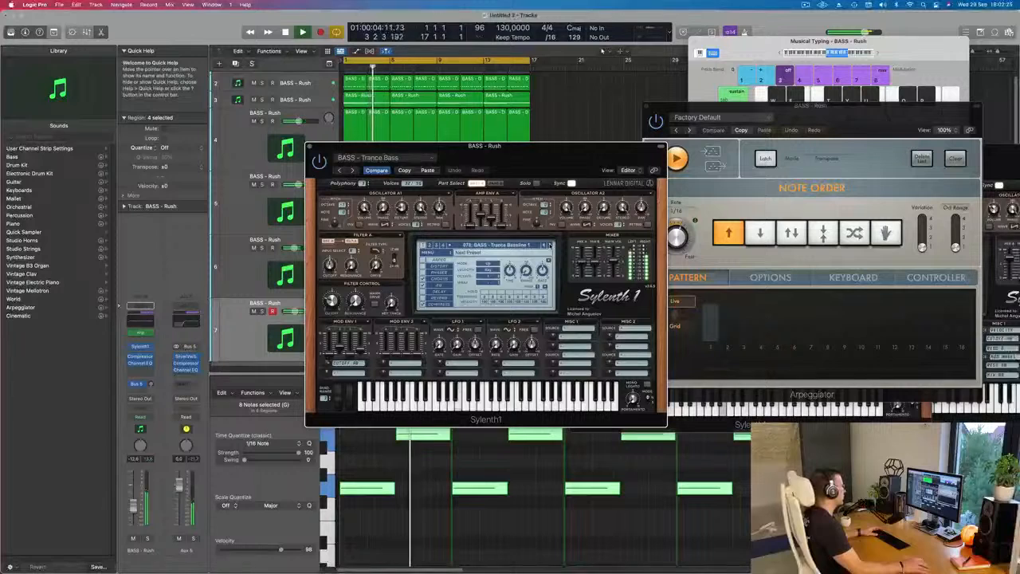
left_click(550, 245)
left_click(550, 245)
left_click(548, 245)
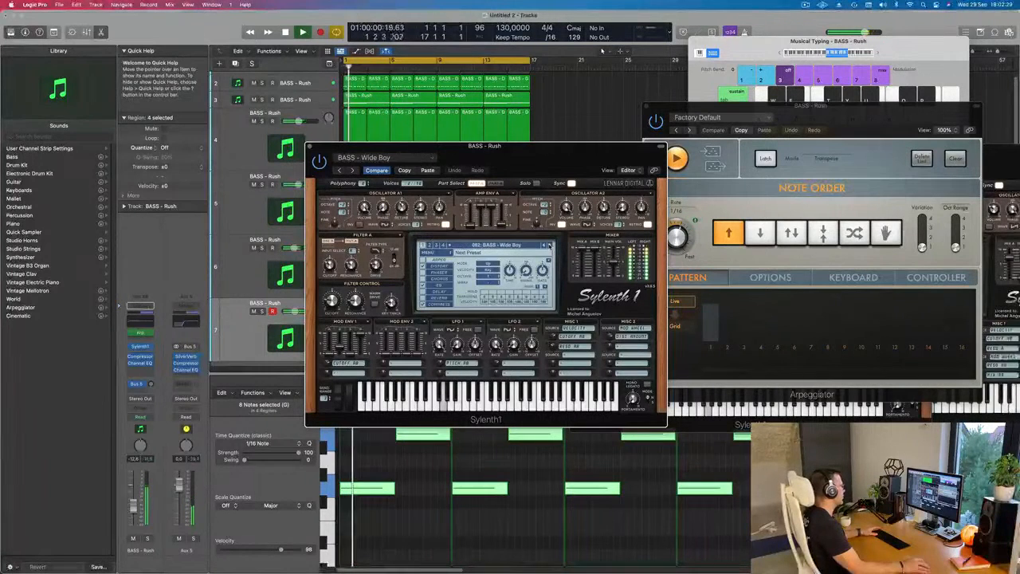
left_click(548, 246)
- Move the seventh track's Sylenth1 window aside to uncover the tracks and close it
left_click_drag(548, 171, 705, 175)
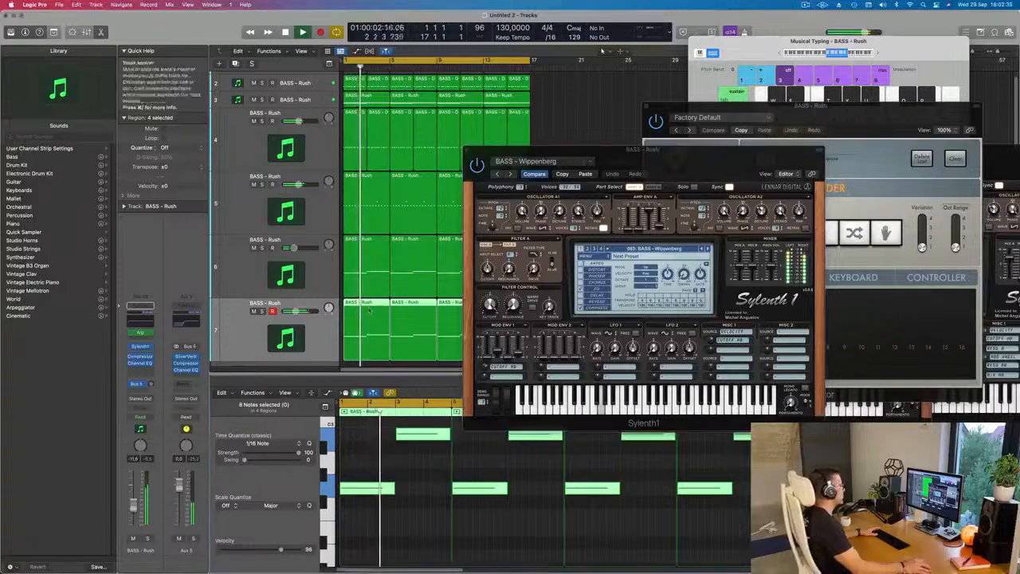
left_click_drag(558, 149, 397, 244)
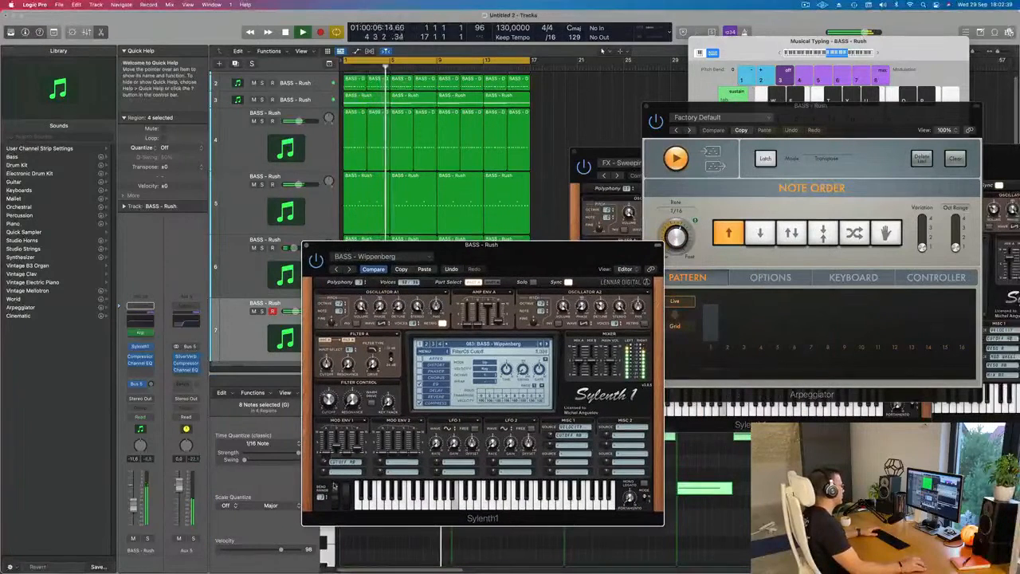
left_click_drag(460, 246, 537, 237)
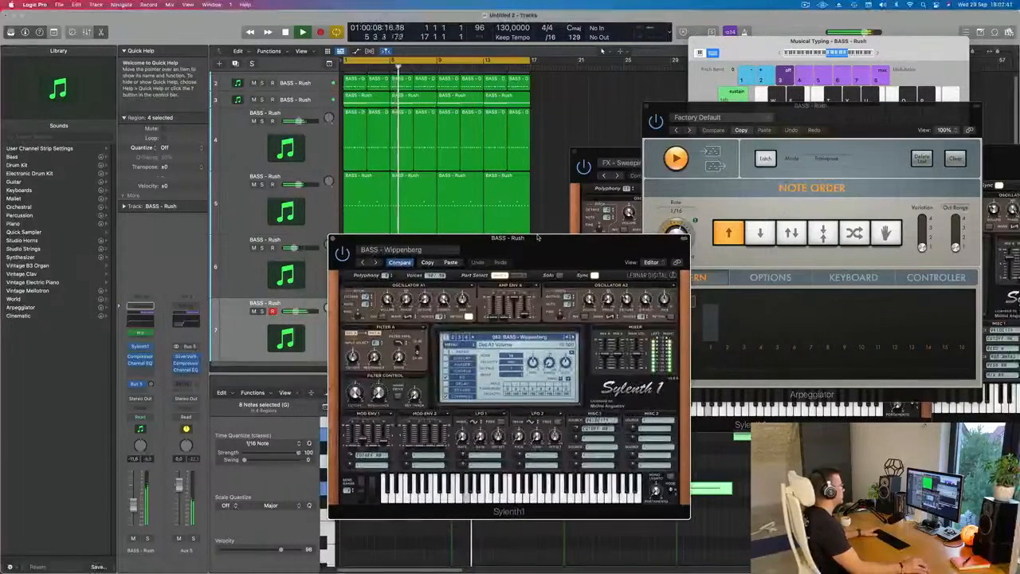
left_click(332, 238)
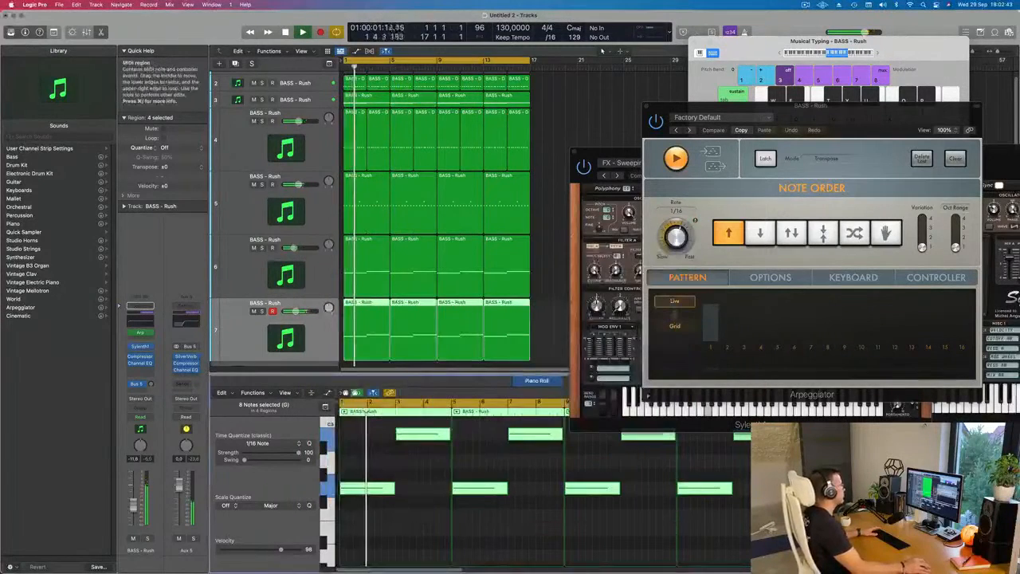
- Mute the fifth track, select the fourth track and restart playback from the beginning
left_click(254, 184)
key("super+Left")
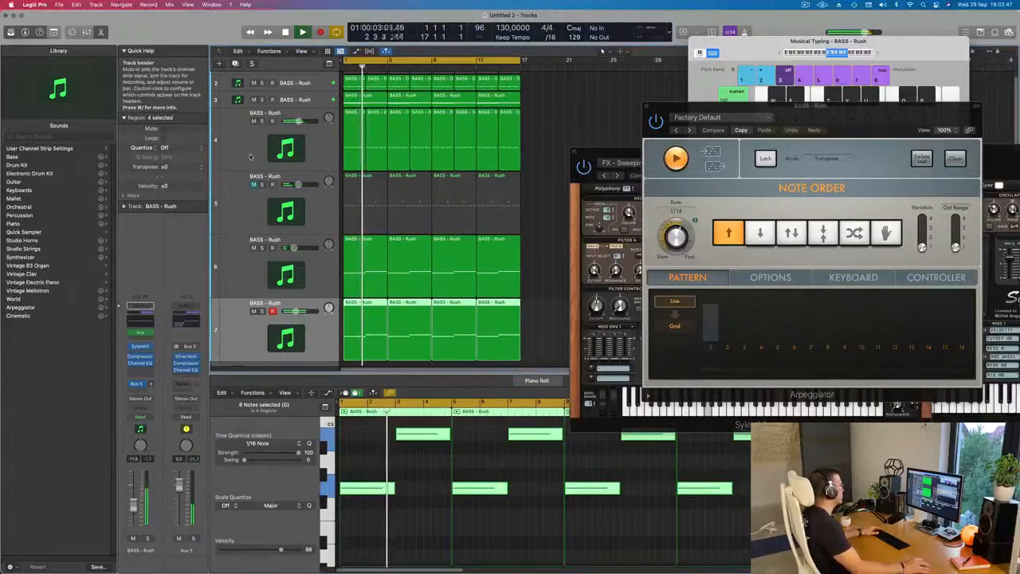
left_click(241, 146)
key("Return")
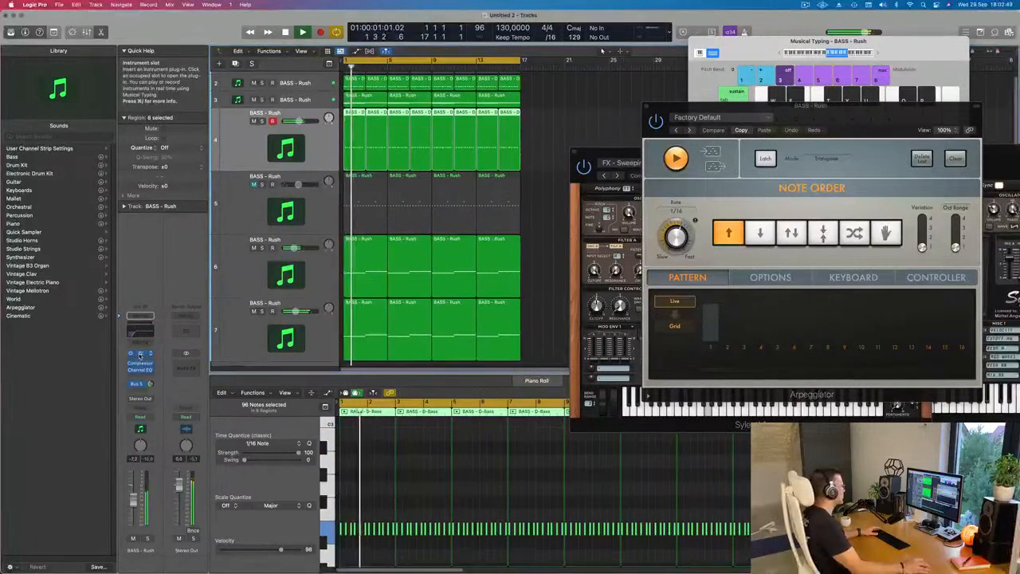
- Check the fourth track's Sylenth1 window during playback, mute the third track and close the plug-in window
left_click(139, 353)
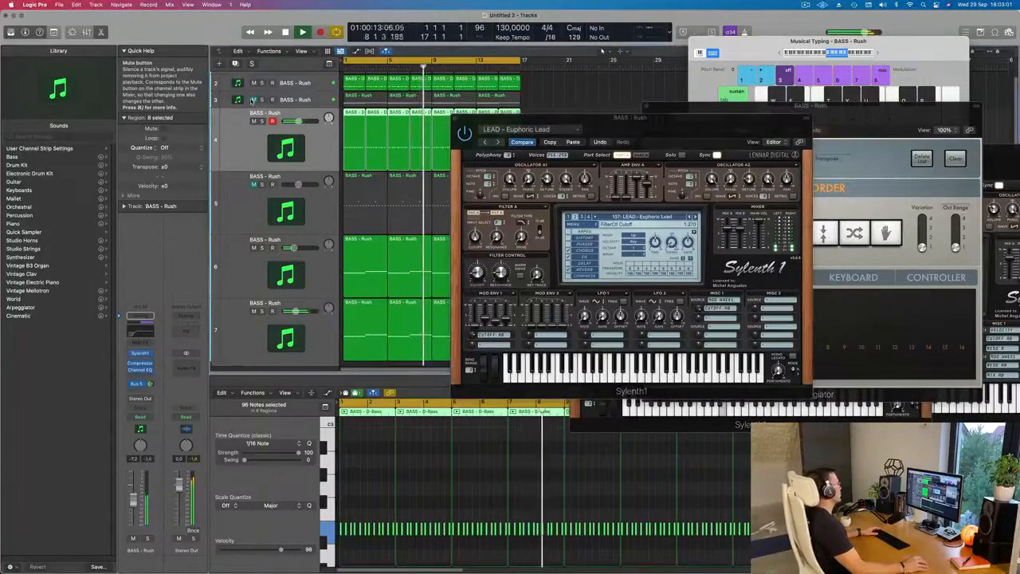
left_click_drag(691, 124, 814, 102)
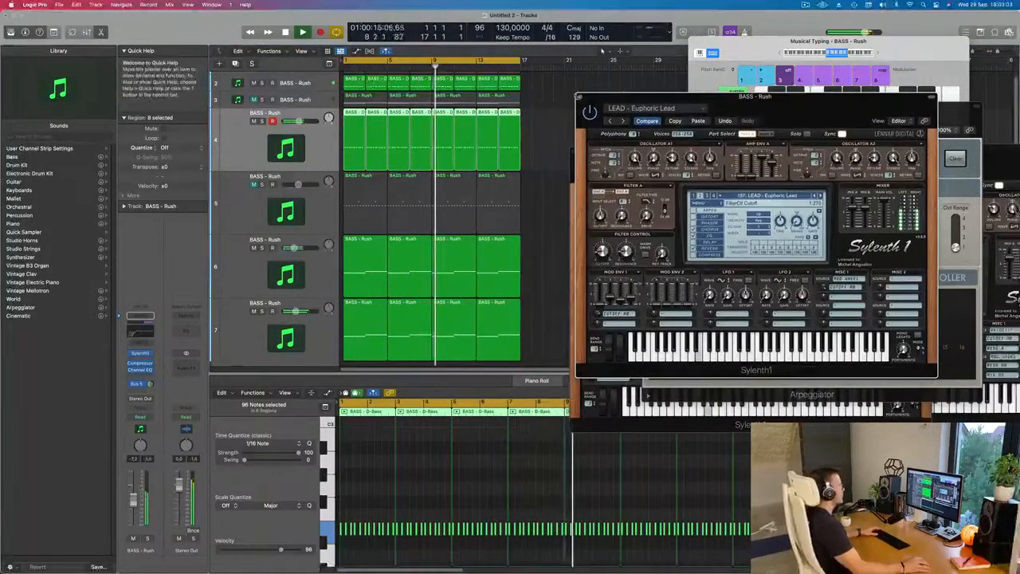
key("super+w")
scroll(543, 204, "down", 1)
scroll(543, 204, "down", 10)
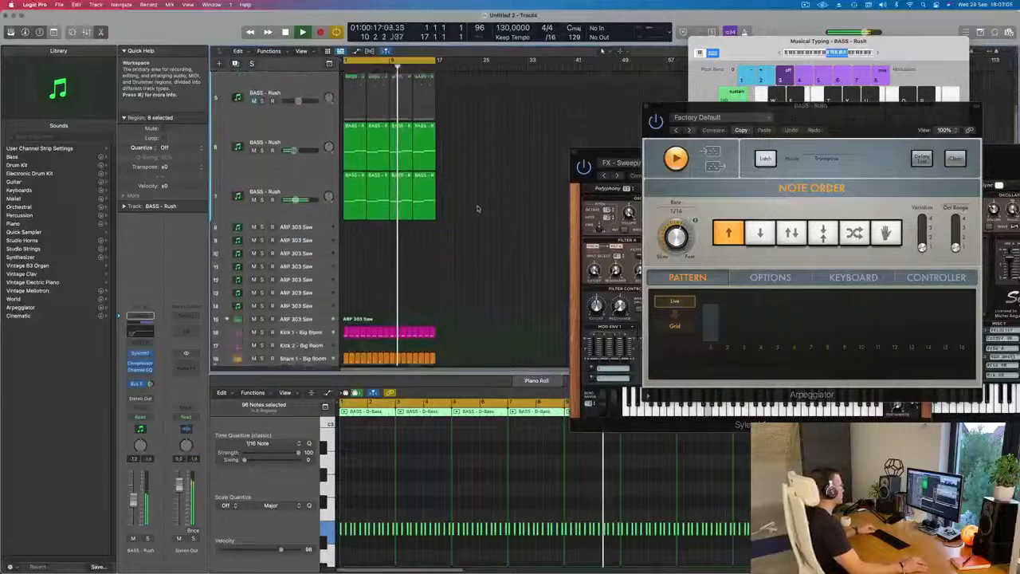
scroll(490, 206, "up", 5)
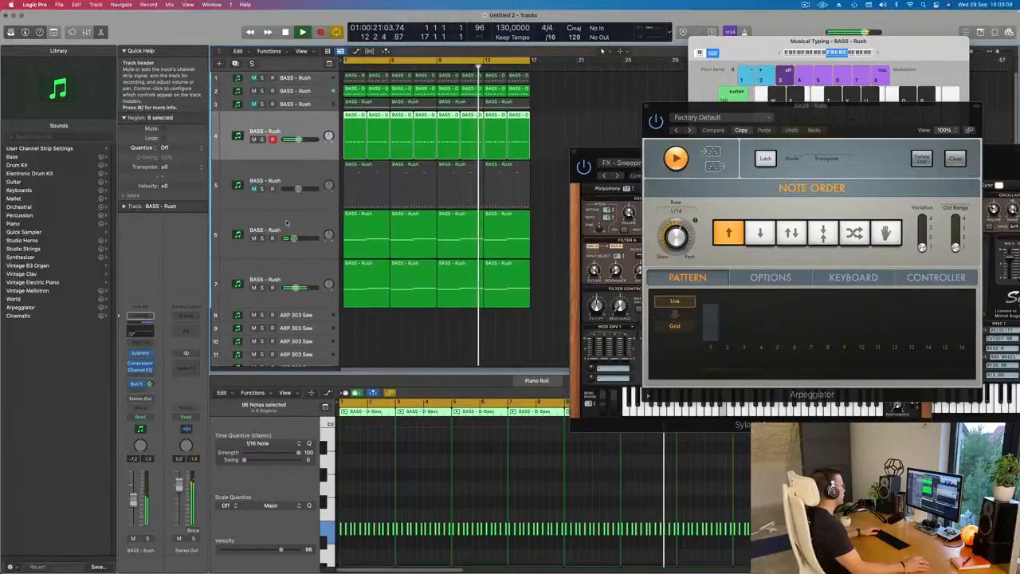
- Solo the sixth track to hear it alone, then unsolo it and restart playback from the beginning
left_click(257, 232)
key("space")
left_click(263, 238)
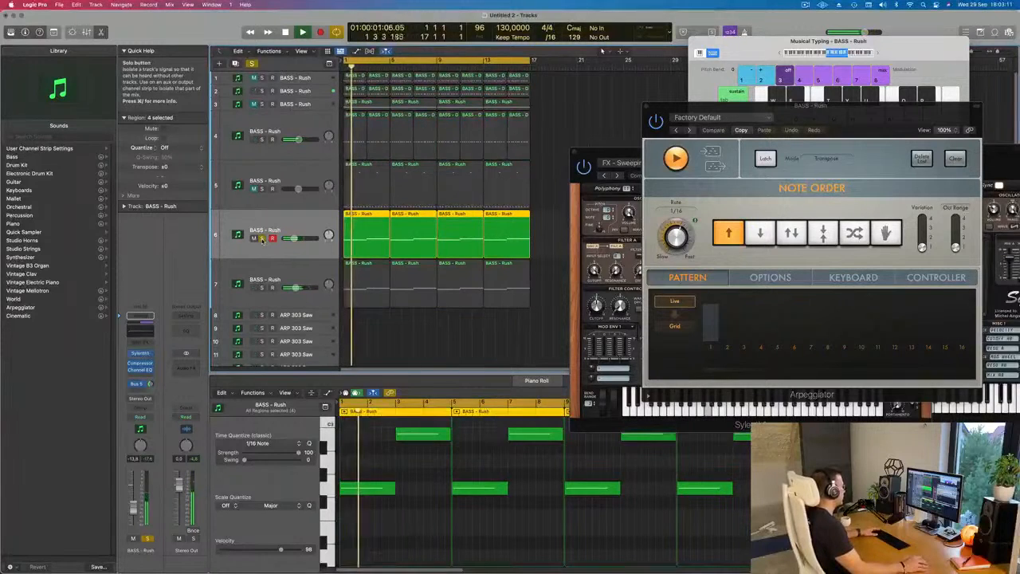
left_click(262, 238)
key("Return")
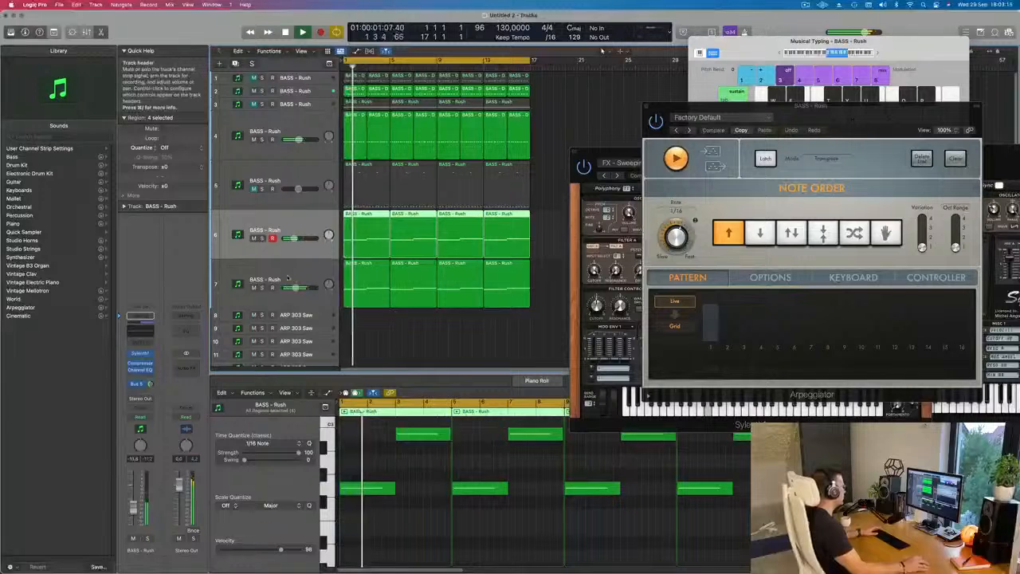
- Select the seventh track and compare the mix with the fifth track unmuted and muted again, restarting playback
key("Down")
left_click(253, 189)
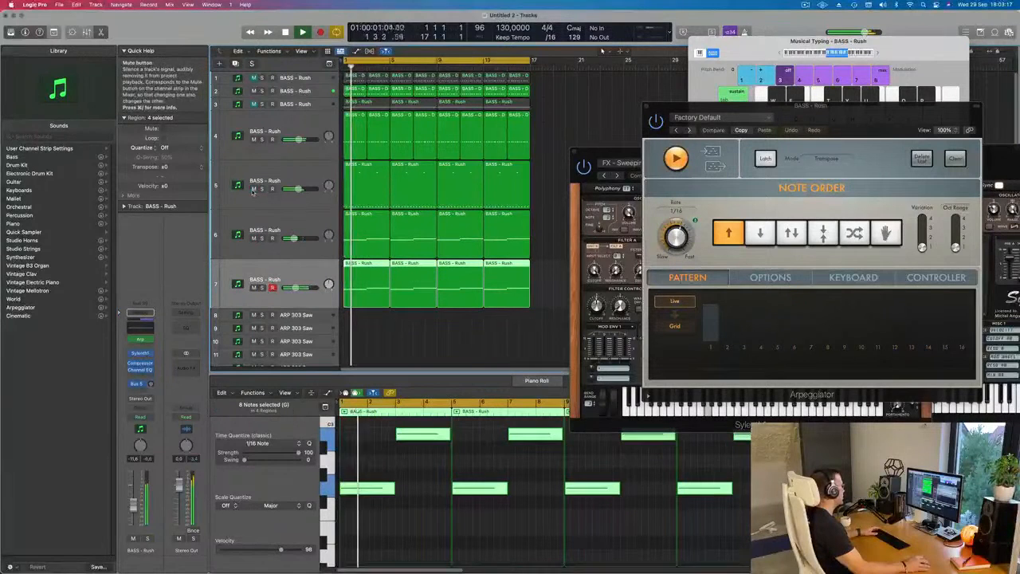
left_click(253, 189)
key("Return")
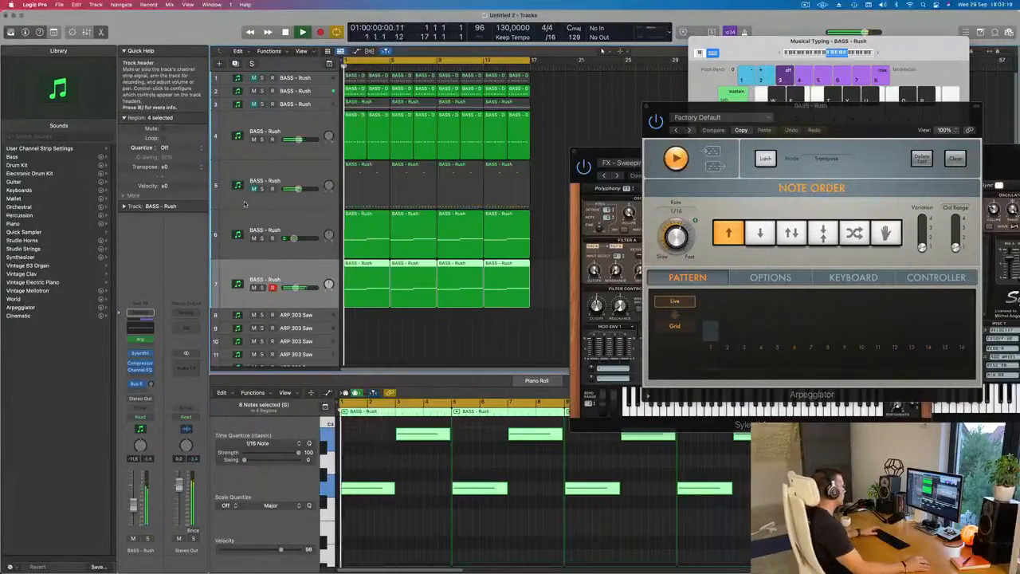
- Duplicate the seventh track with its settings as a new eighth track and raise its Bus 5 send
key("super+Left")
key("super+Up")
key("super+Up")
key("super+Up")
key("super+Up")
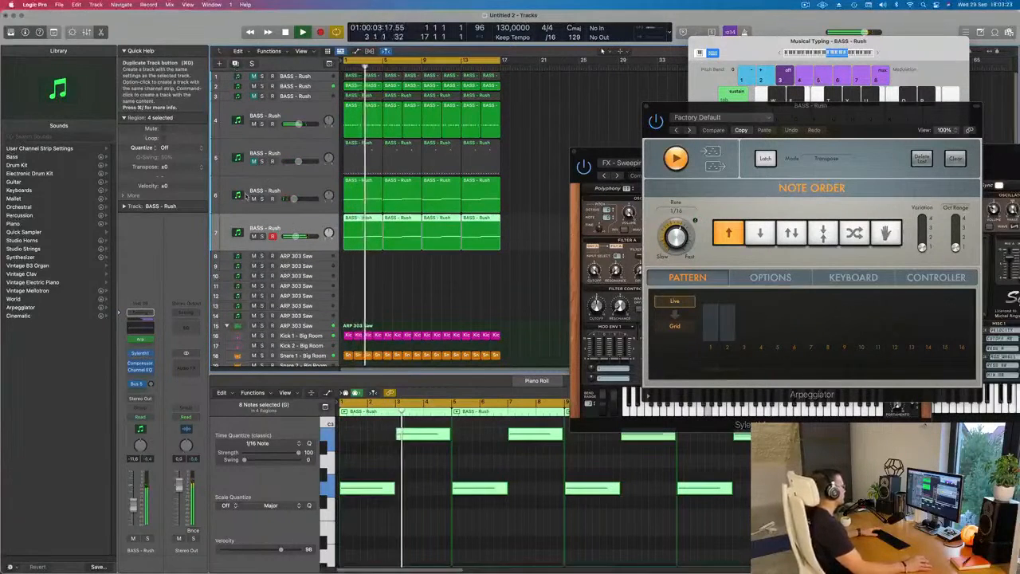
left_click(235, 63)
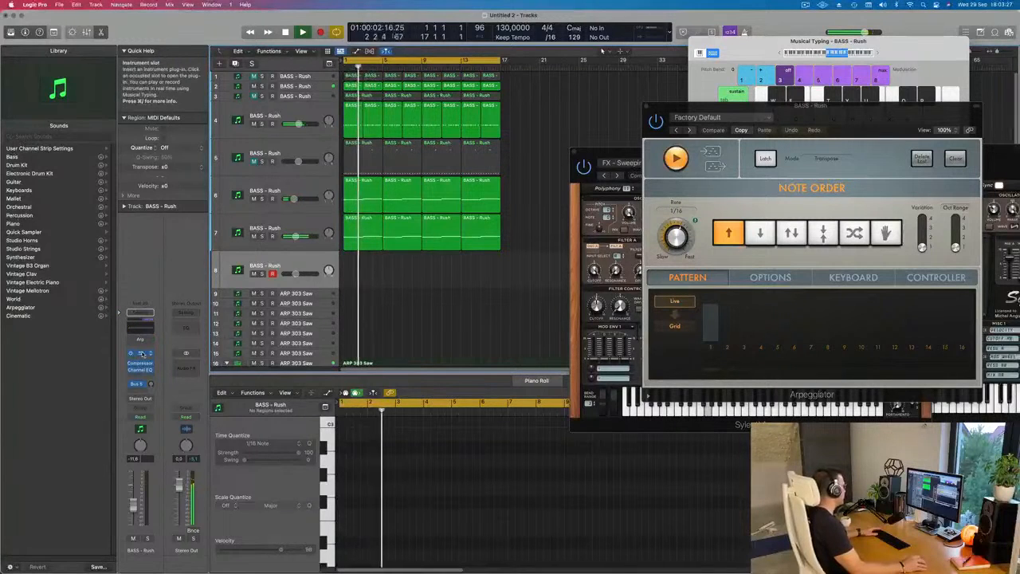
left_click(150, 384)
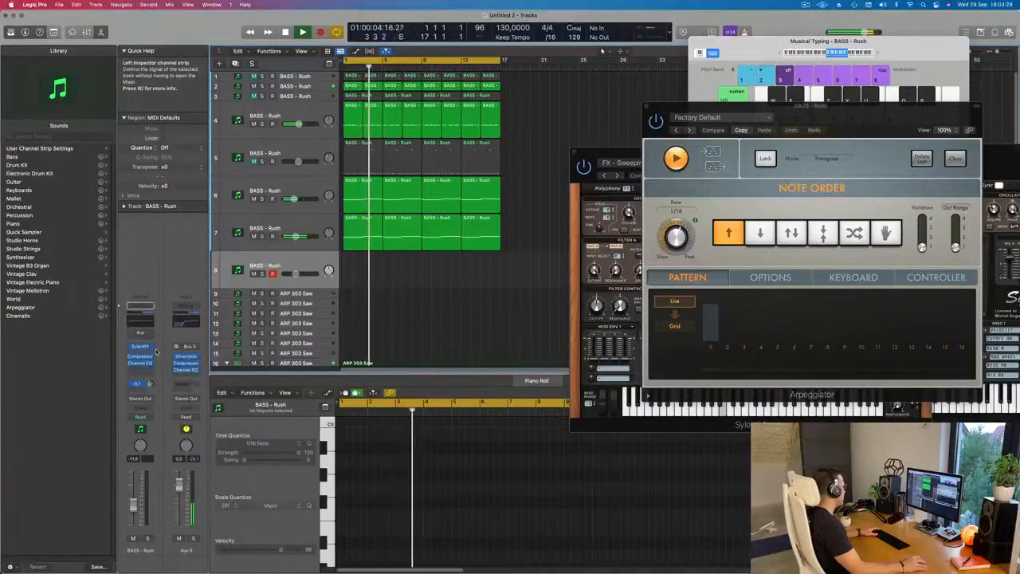
- Load the LEAD - 80's Cop preset in the eighth track's Sylenth1 and adjust the track's Bus 5 send level
left_click(140, 348)
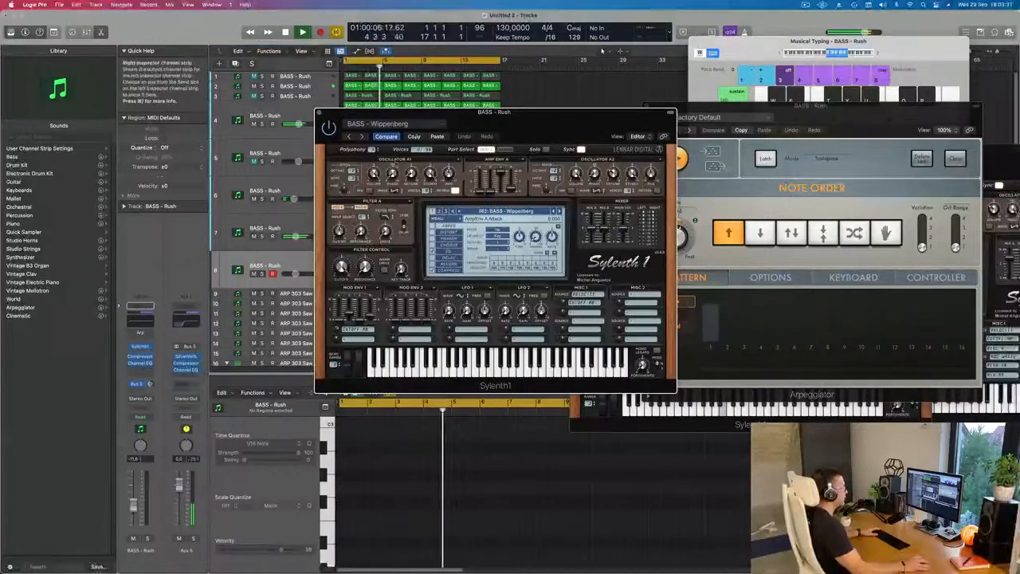
left_click_drag(546, 122, 675, 139)
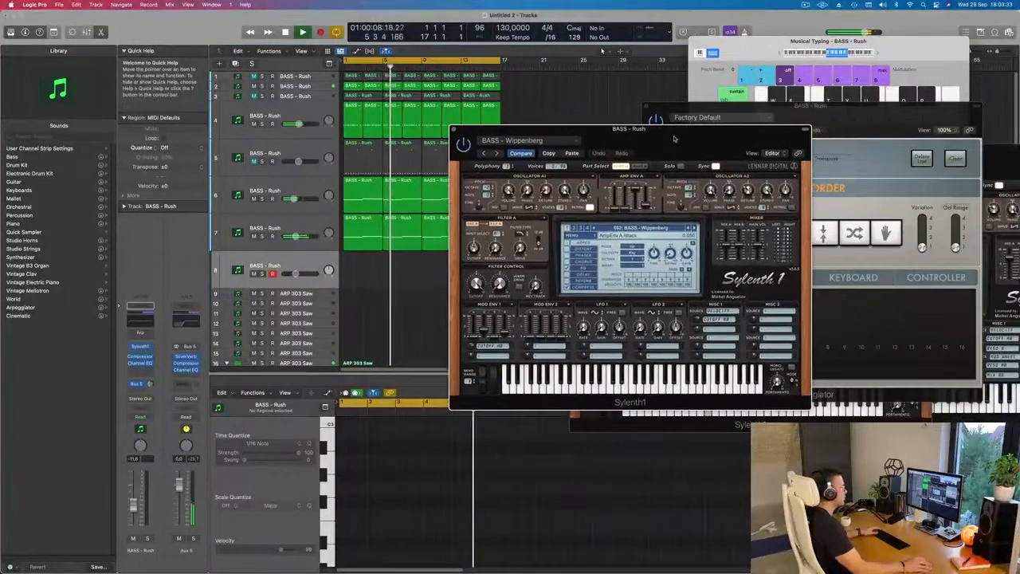
left_click(658, 229)
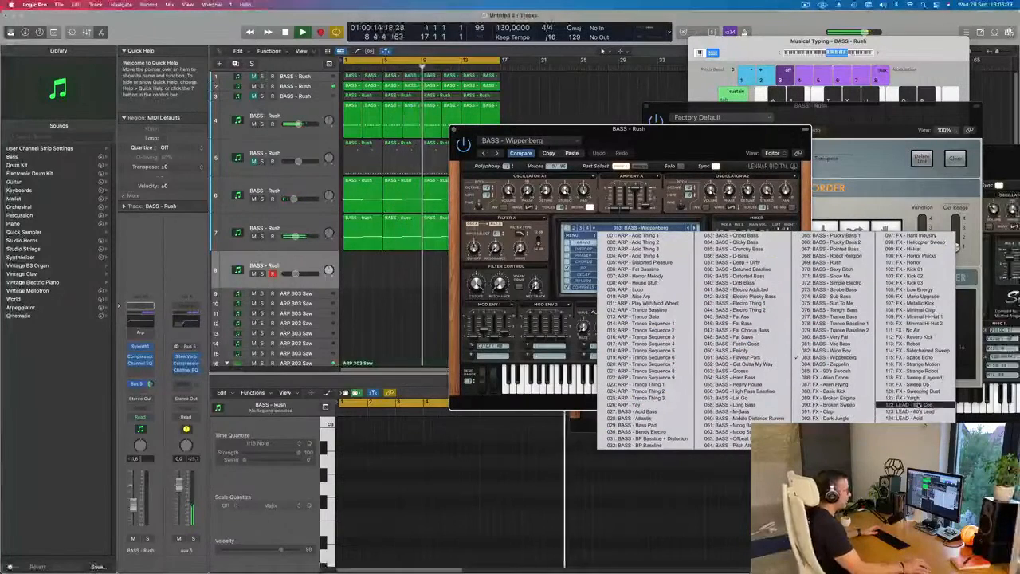
left_click(908, 403)
mouse_move(682, 142)
left_mouse_down()
mouse_move(639, 138)
mouse_move(682, 132)
left_mouse_up()
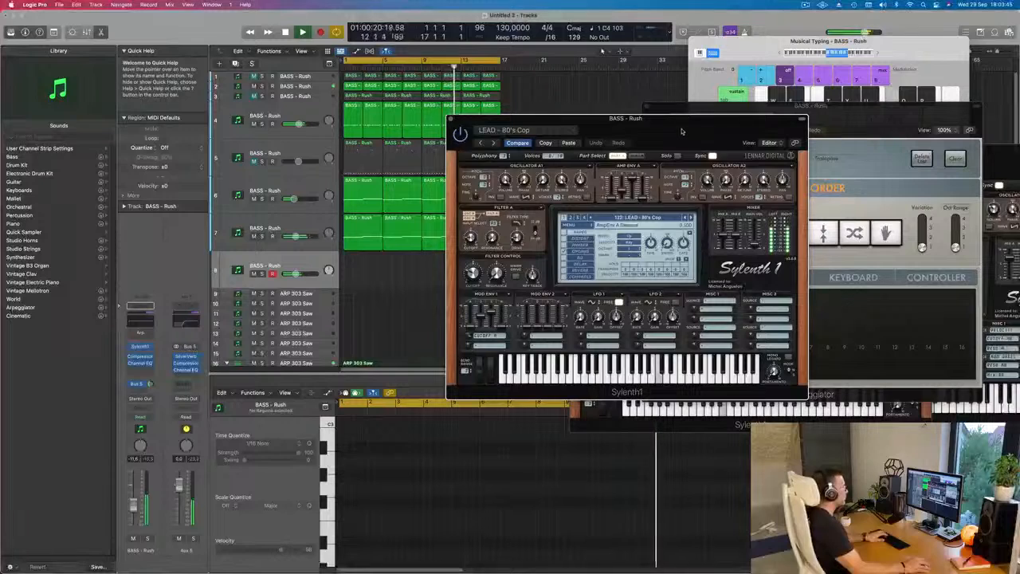
left_click_drag(682, 131, 676, 139)
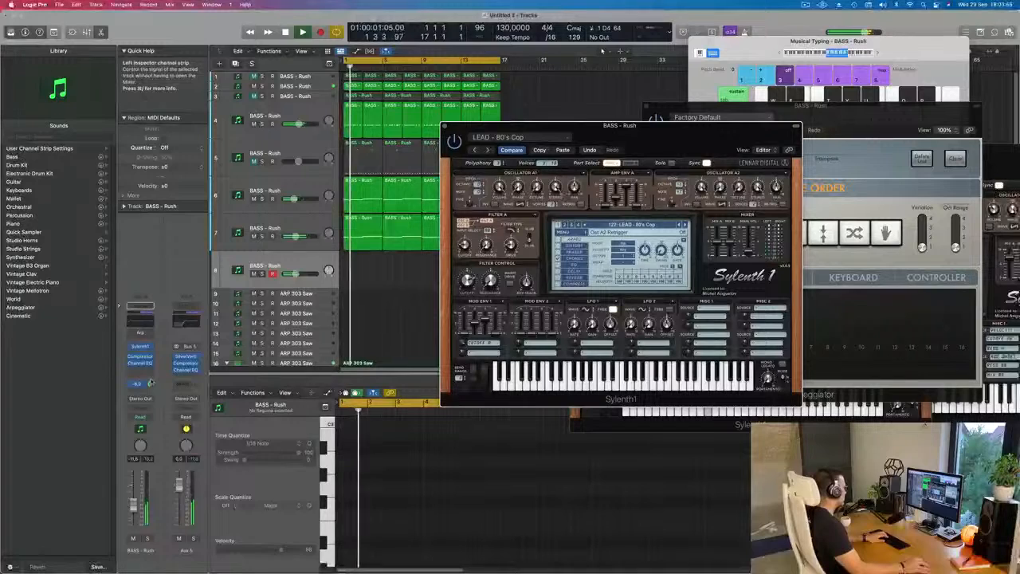
left_click_drag(150, 384, 149, 393)
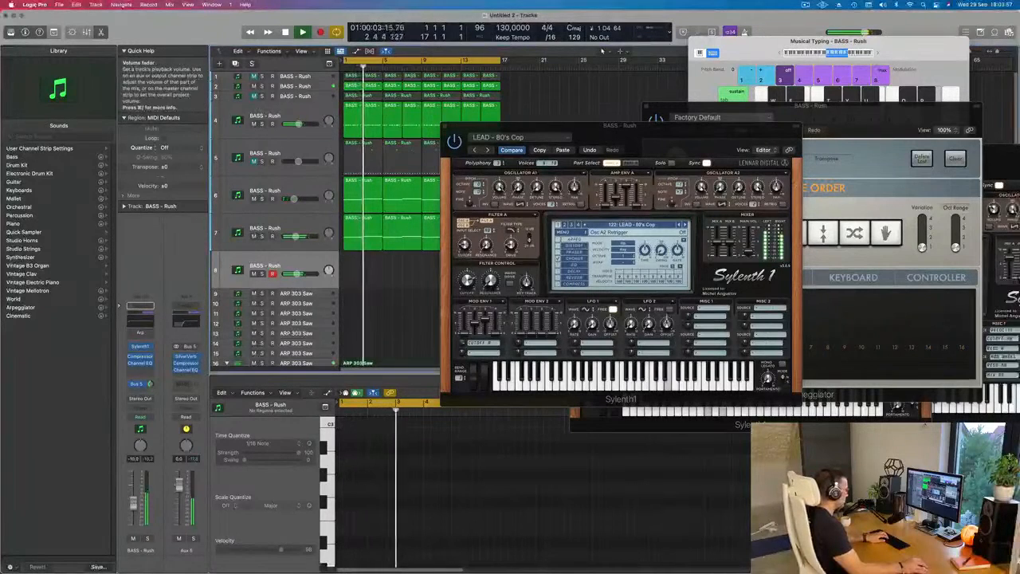
- Raise the Musical Typing octave to C4 and step the Sylenth1 presets forward to LEAD - Bad Ass Saw
left_click(877, 54)
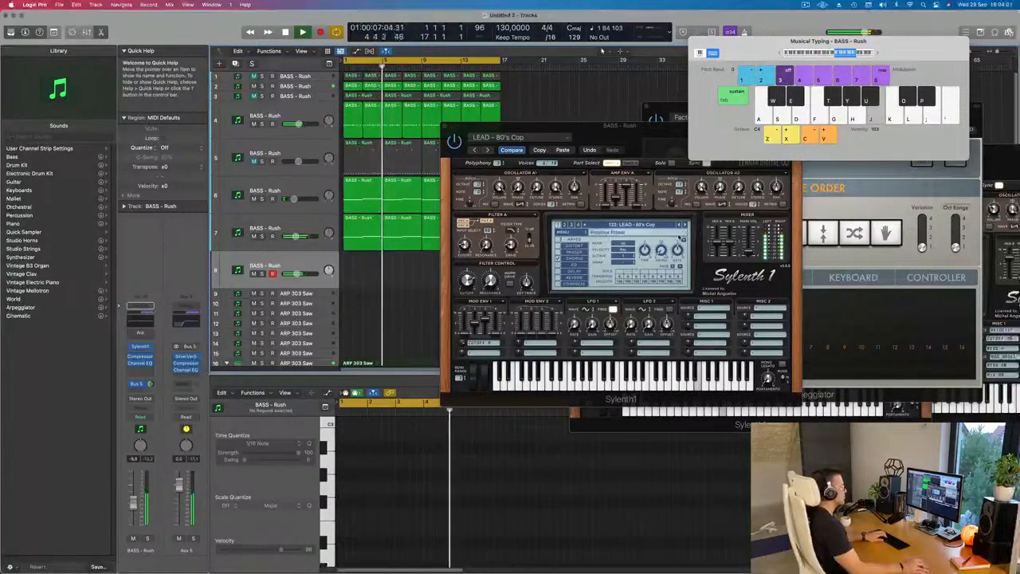
left_click(683, 225)
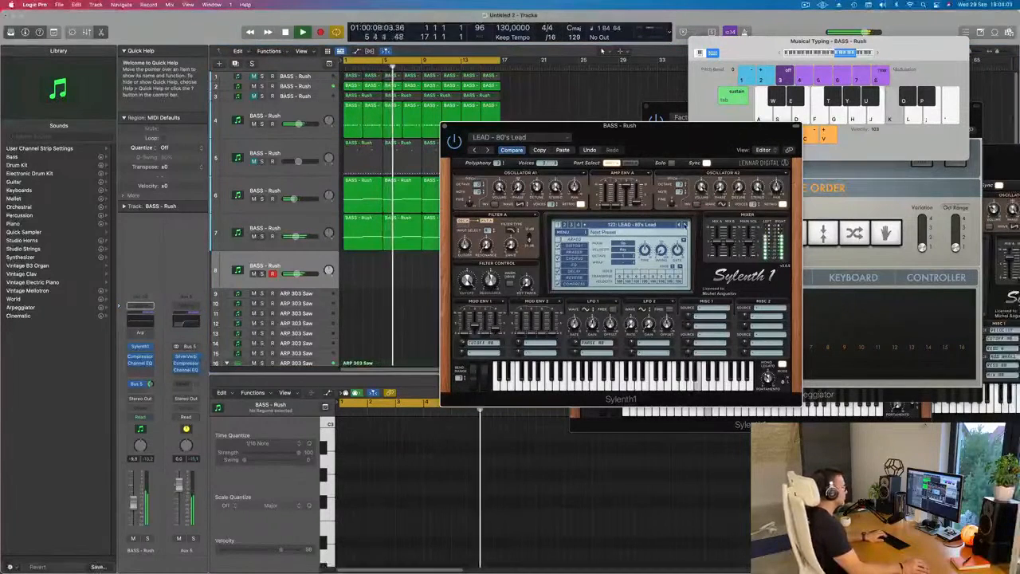
left_click(683, 224)
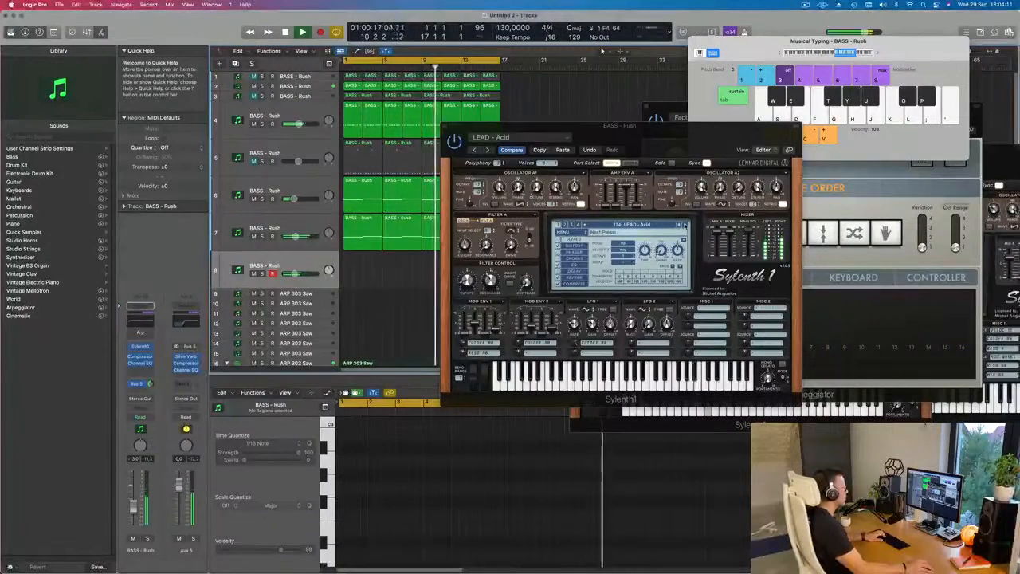
left_click(684, 224)
left_click(683, 225)
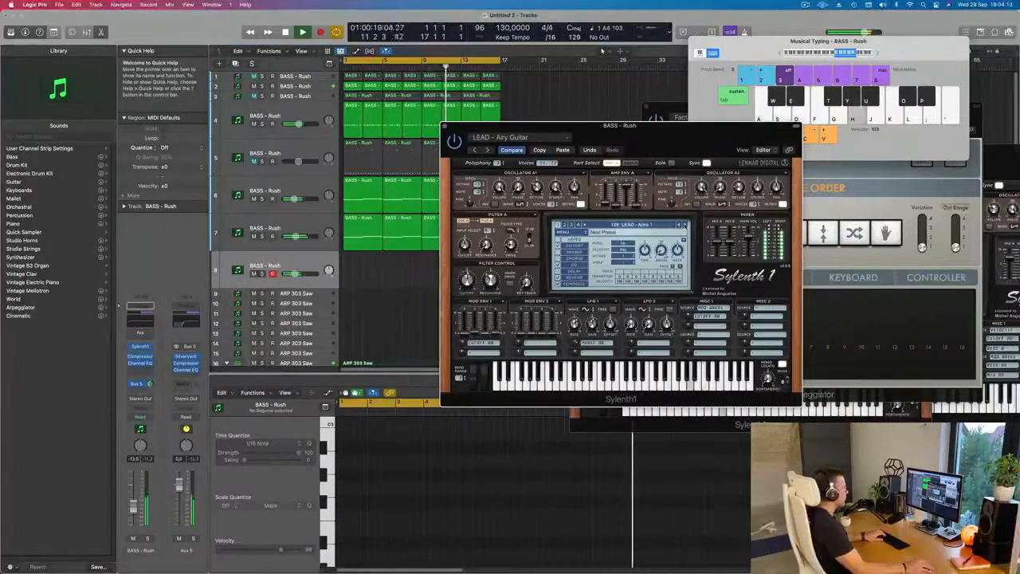
left_click(683, 225)
left_click(684, 225)
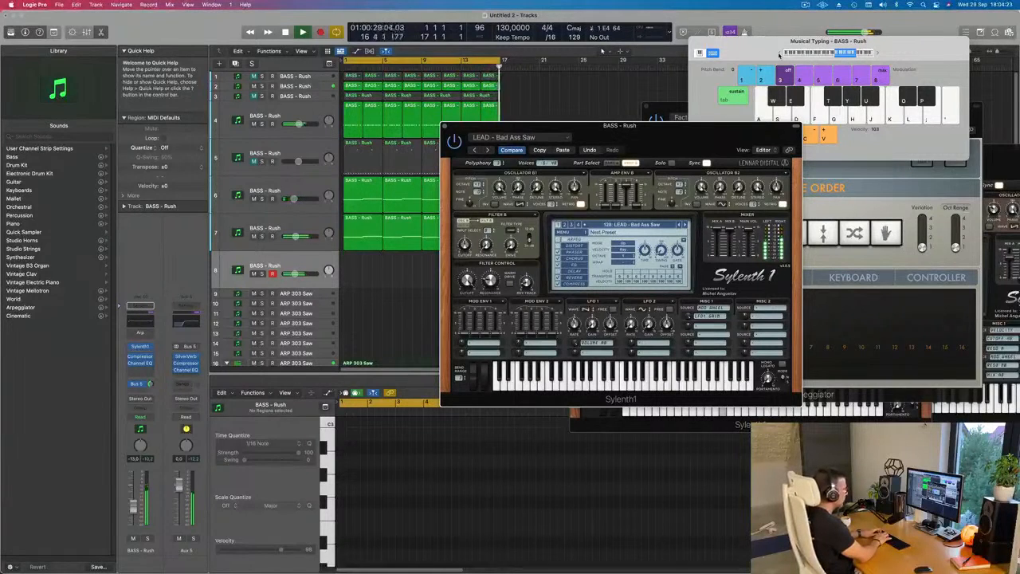
- Record a lead melody on the eighth track with Musical Typing from bar 1 and stop at about bar 13
key("r")
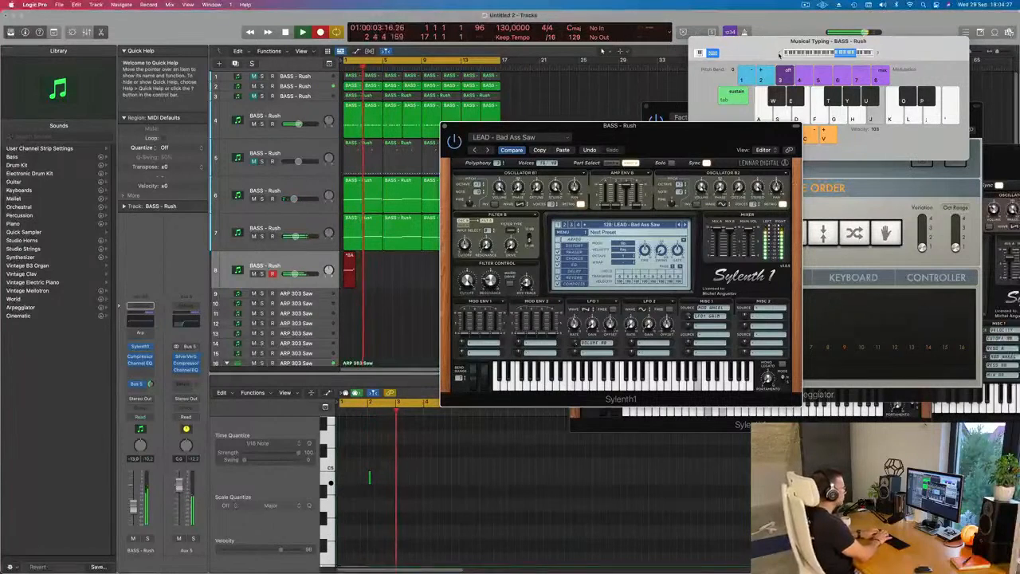
key("f")
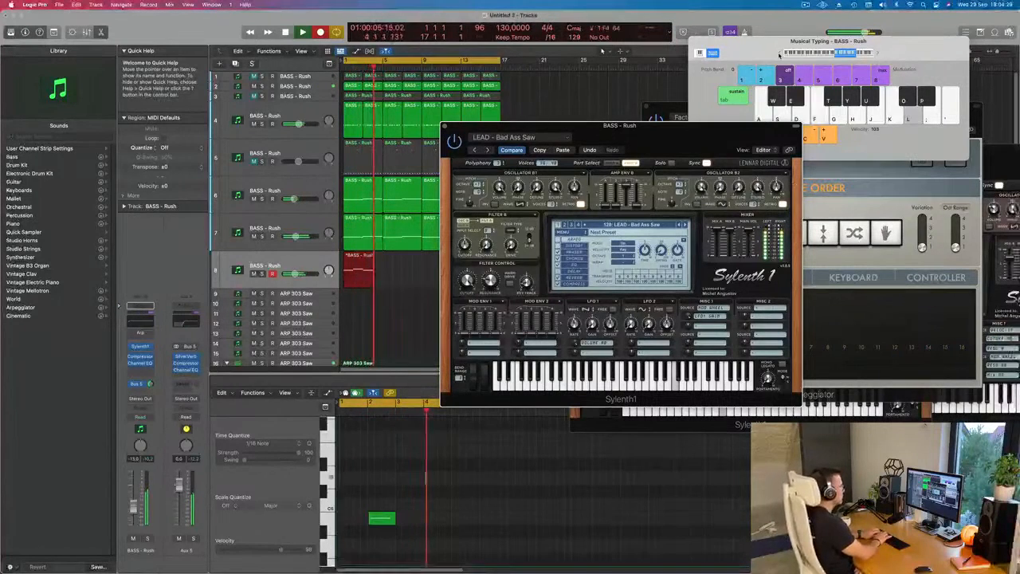
key("d")
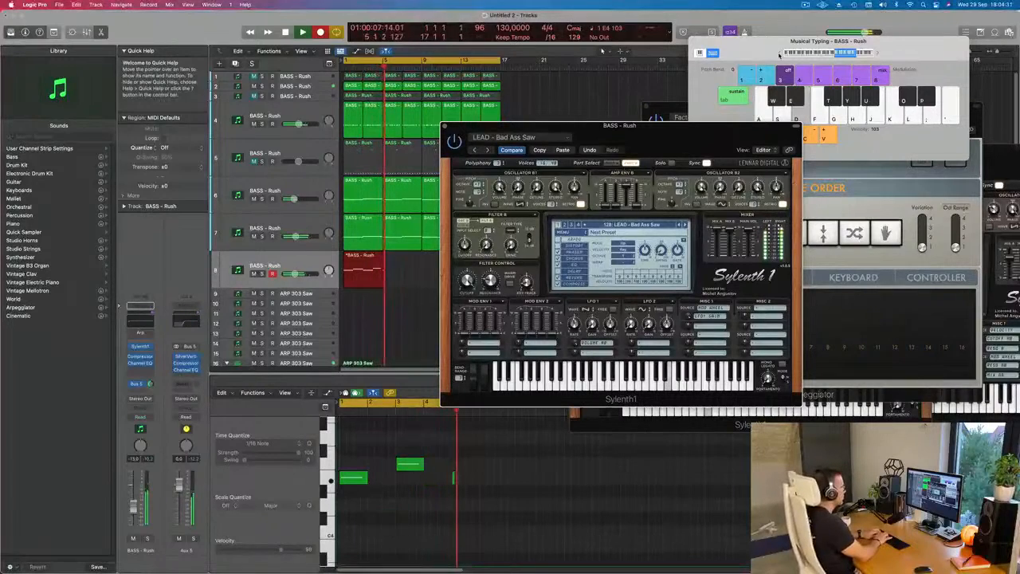
key("g")
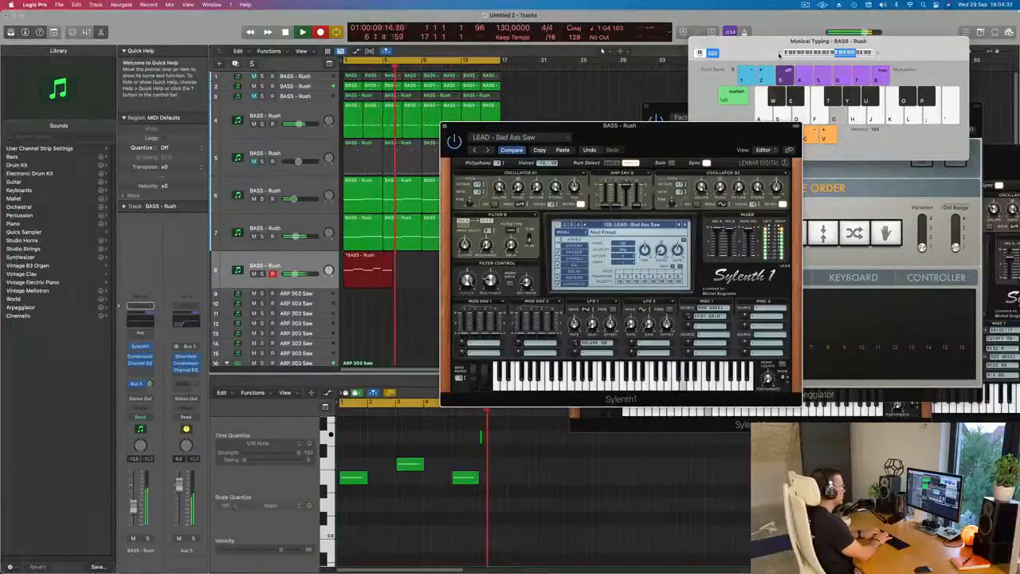
key("d")
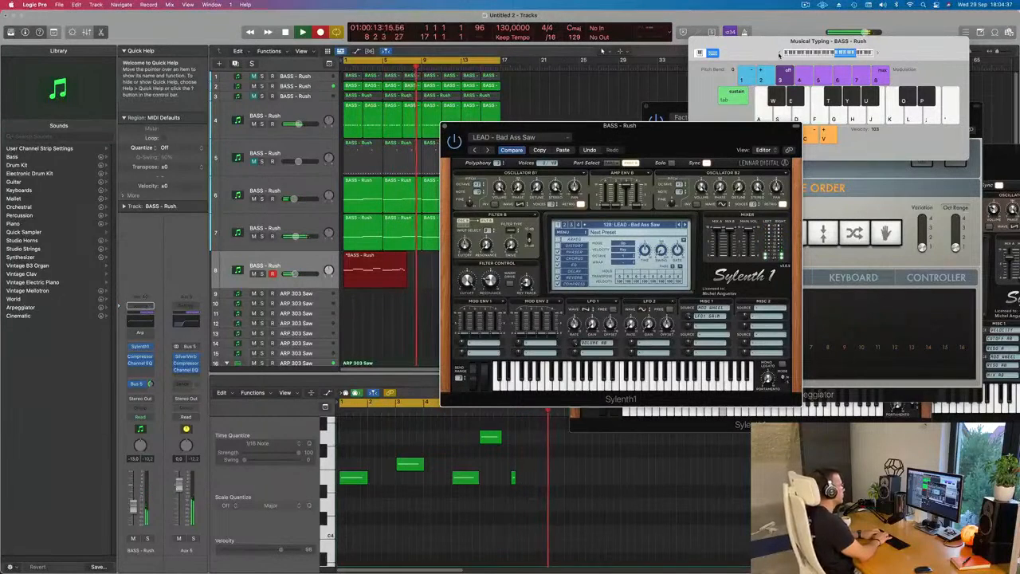
key("d")
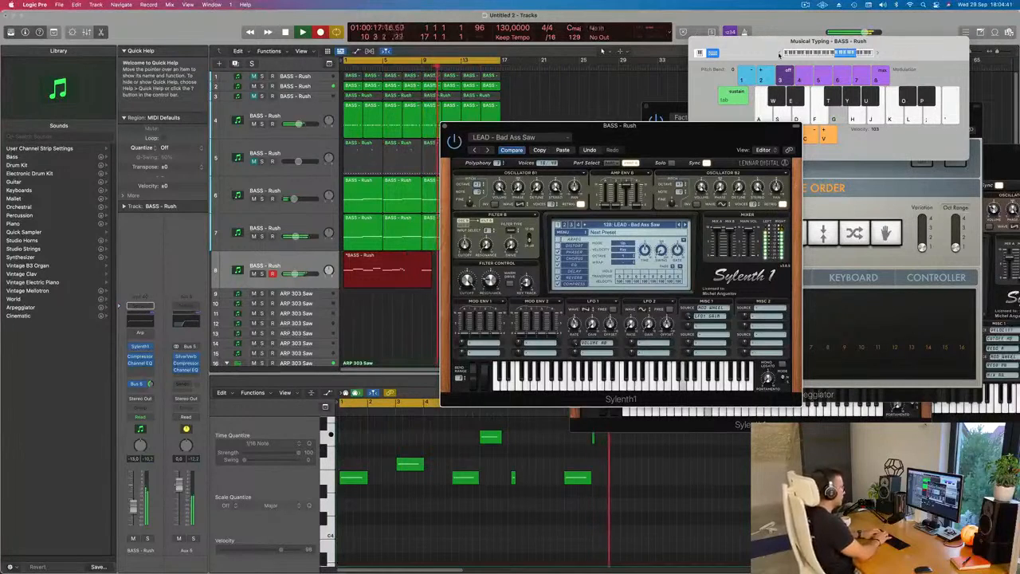
key("k")
key("j")
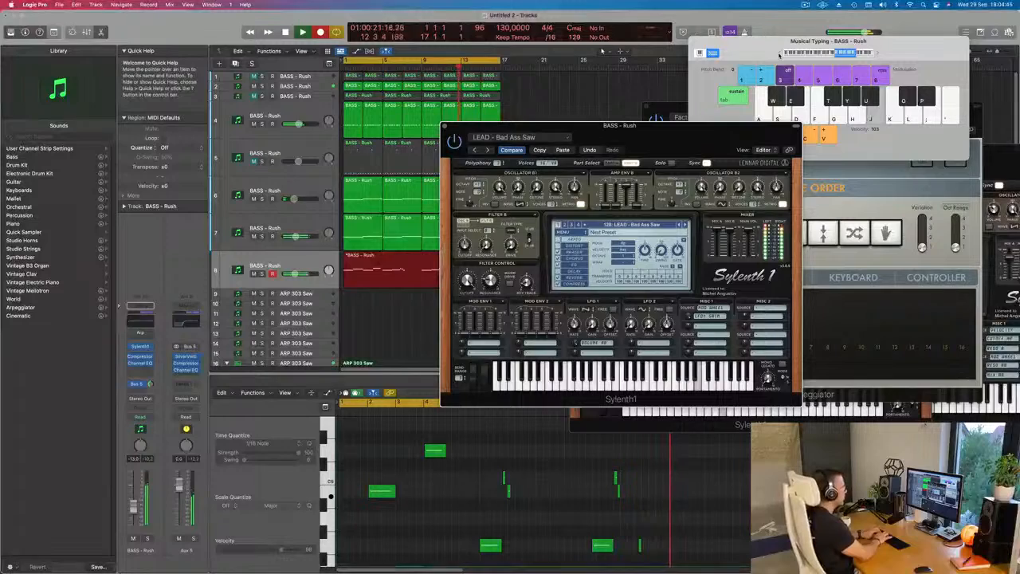
key("space")
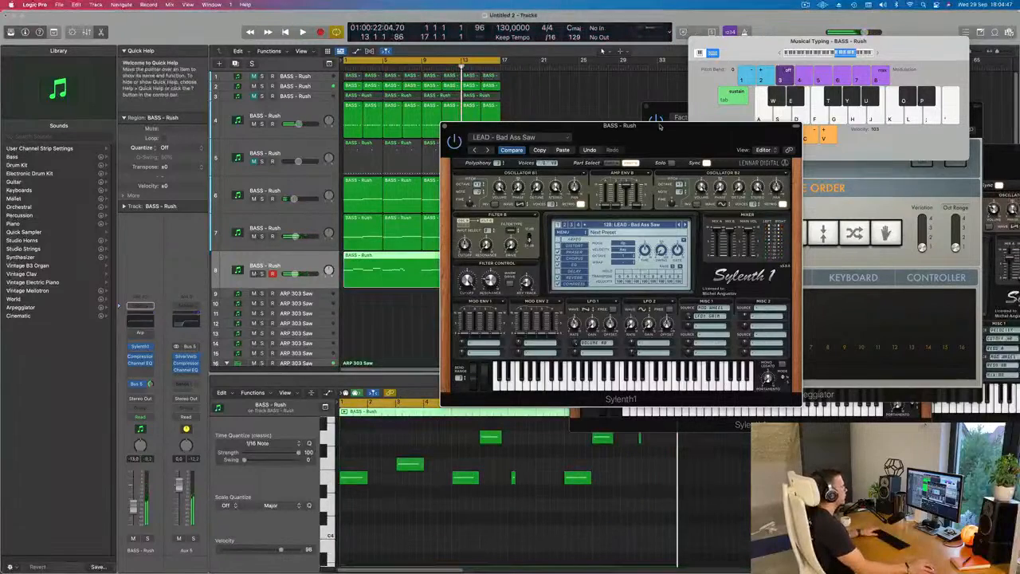
- Play the recorded lead melody from the beginning with the Sylenth1 window moved aside to uncover the eighth track's region
left_click(674, 111)
key("space")
left_click_drag(588, 127, 743, 102)
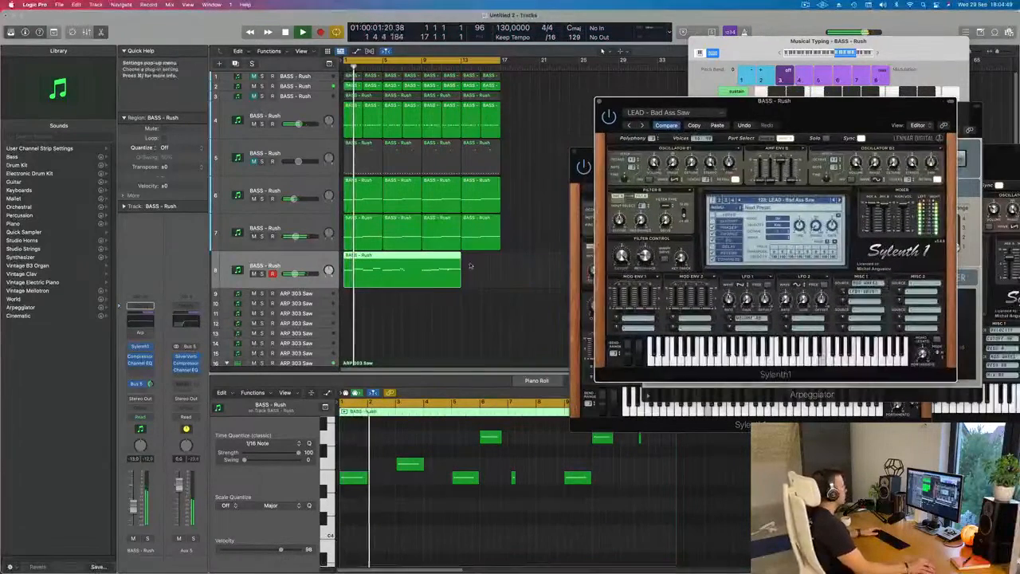
key("super+Left")
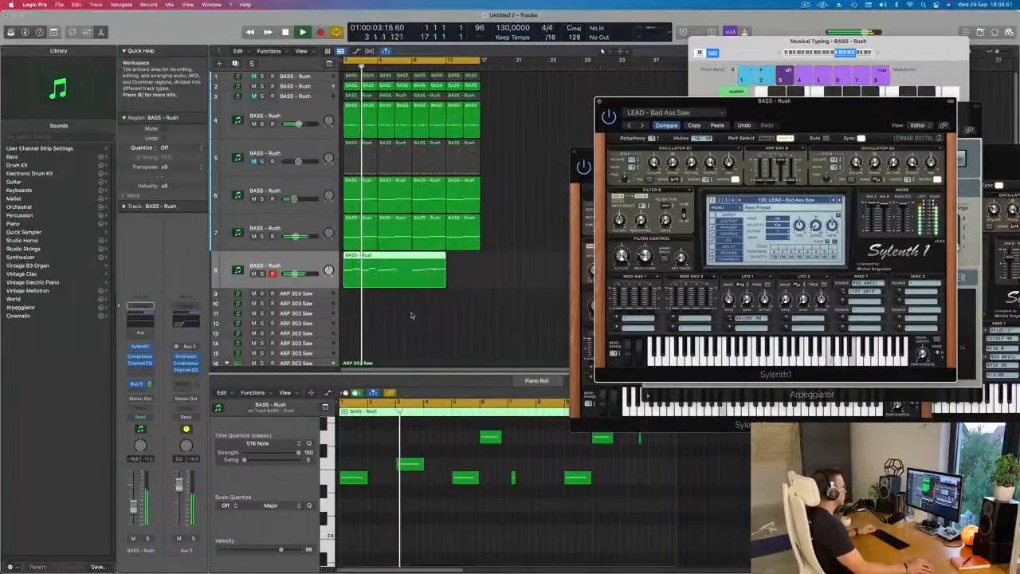
key("super+Right")
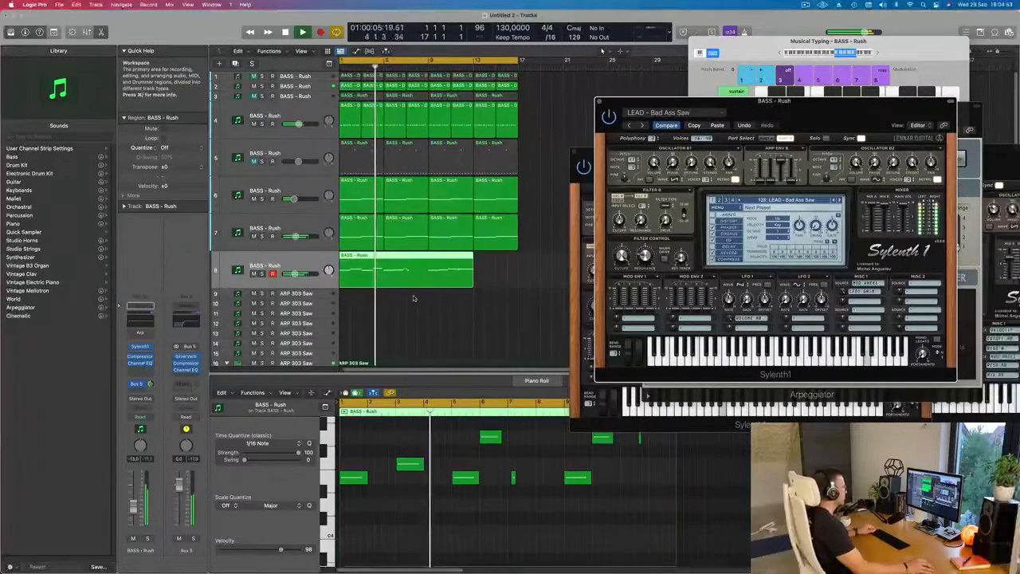
key("super+Left")
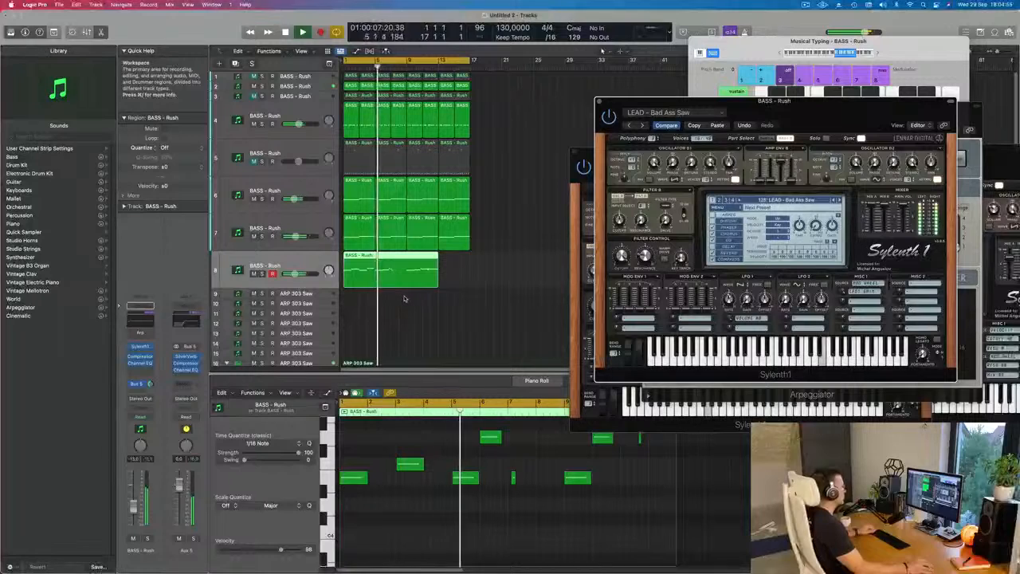
key("super+Right")
key("super+Left")
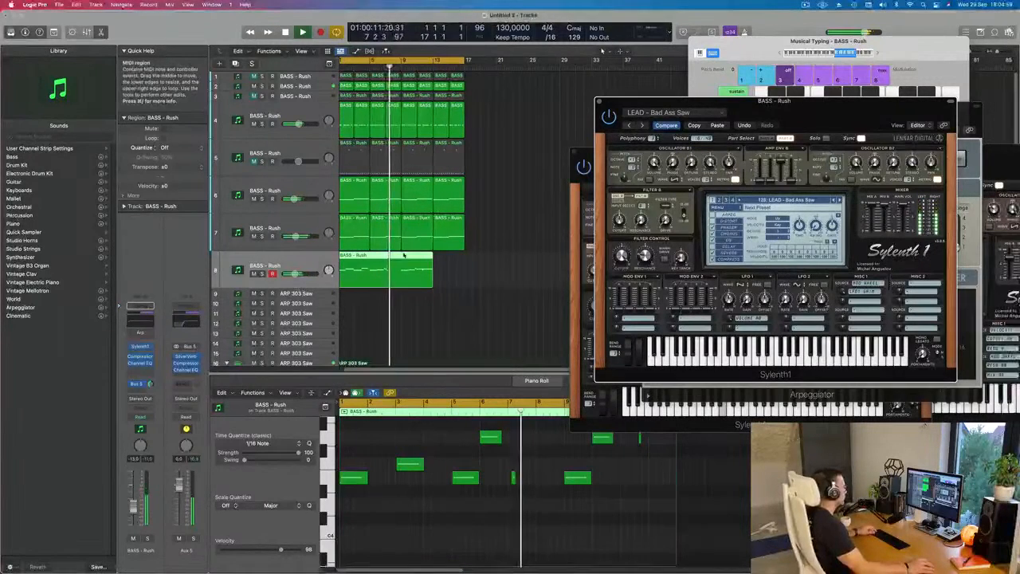
- Split the recorded lead region on the eighth track at bar 9, splitting crossing notes, and delete the part before it
key("super+t")
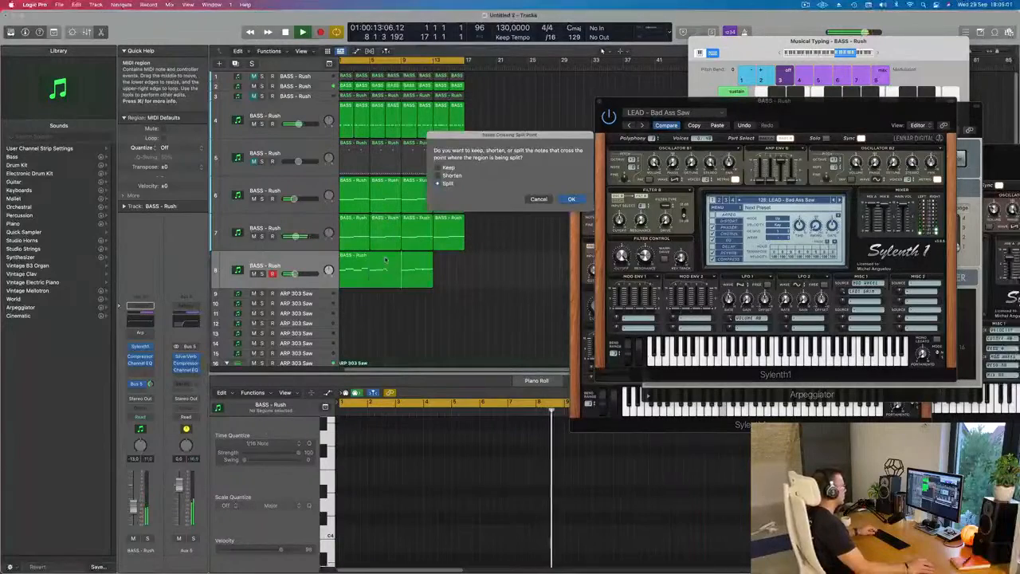
key("Return")
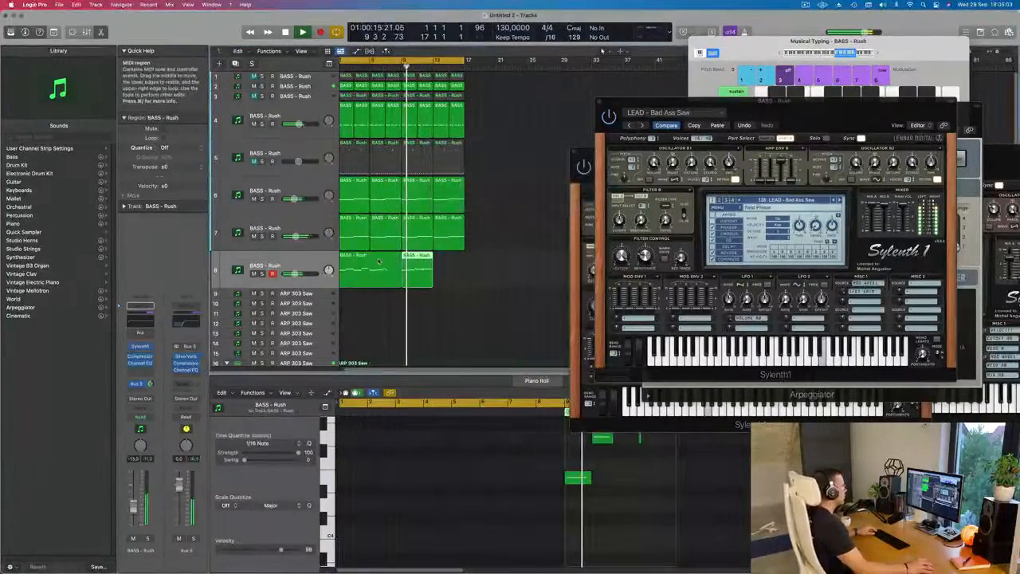
left_click(378, 261)
key("Delete")
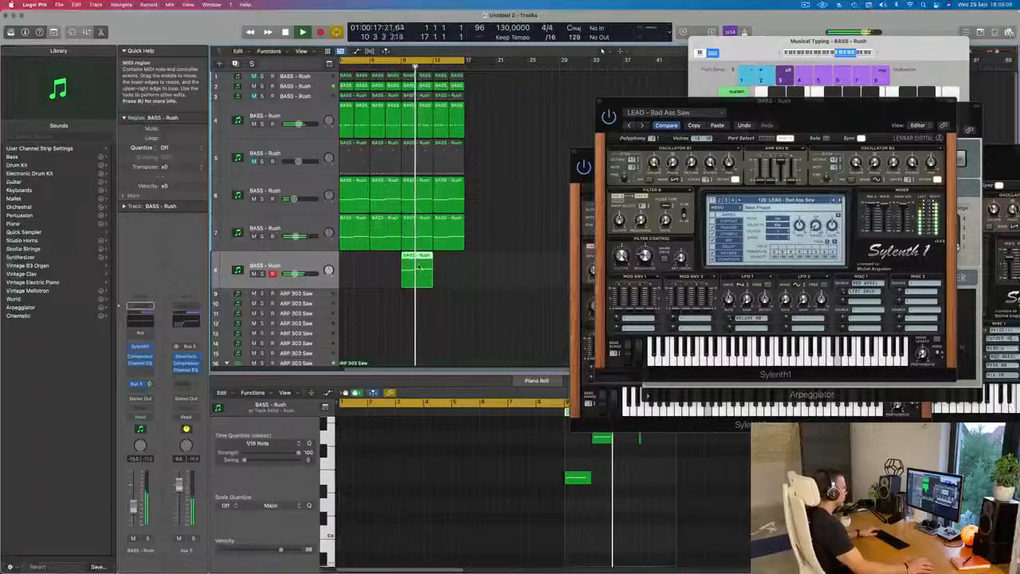
- Move the remaining lead region to bar 1 and transpose all its notes down one octave
scroll(593, 492, "right", 3)
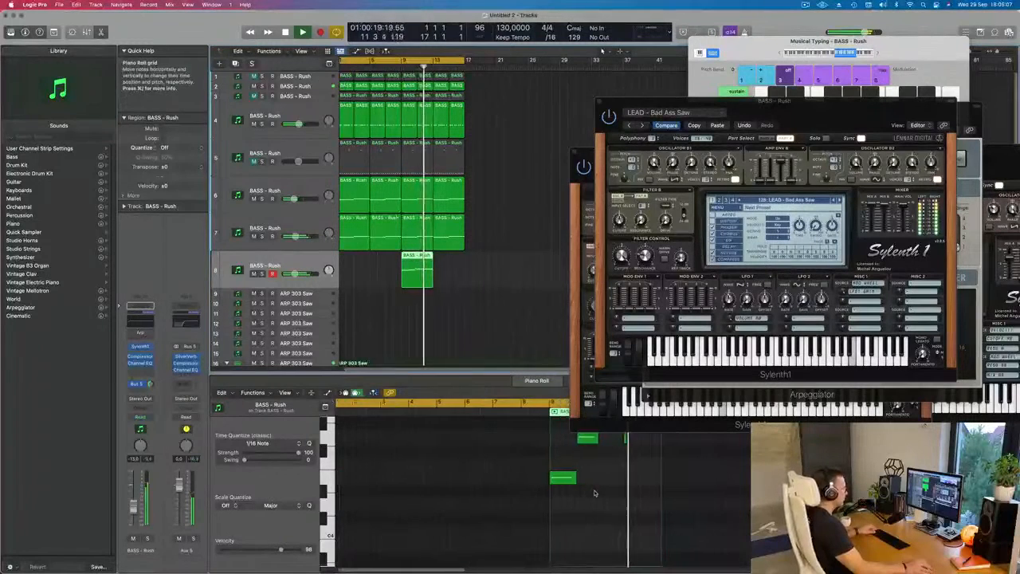
left_click_drag(405, 263, 339, 260)
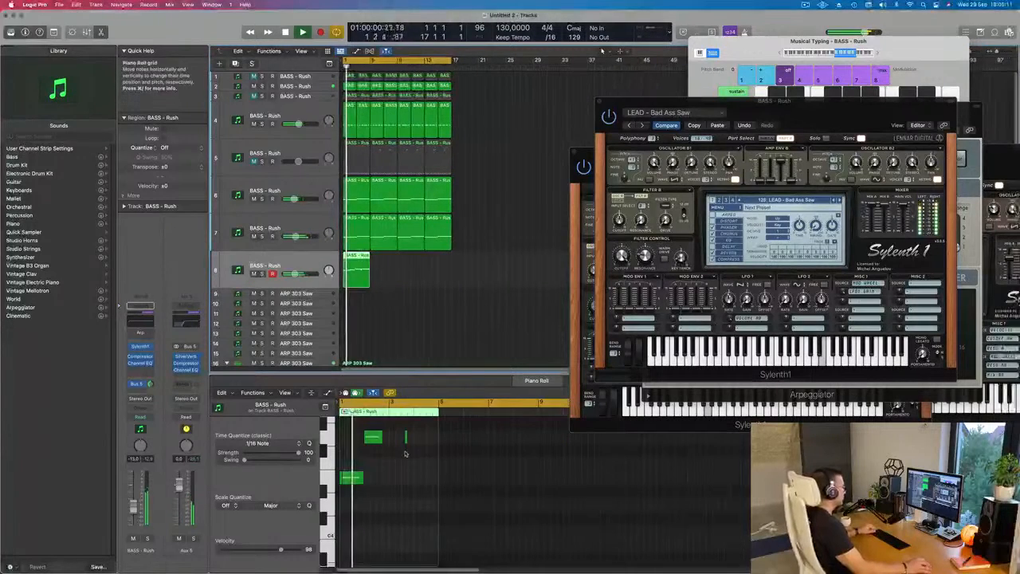
left_click(370, 467)
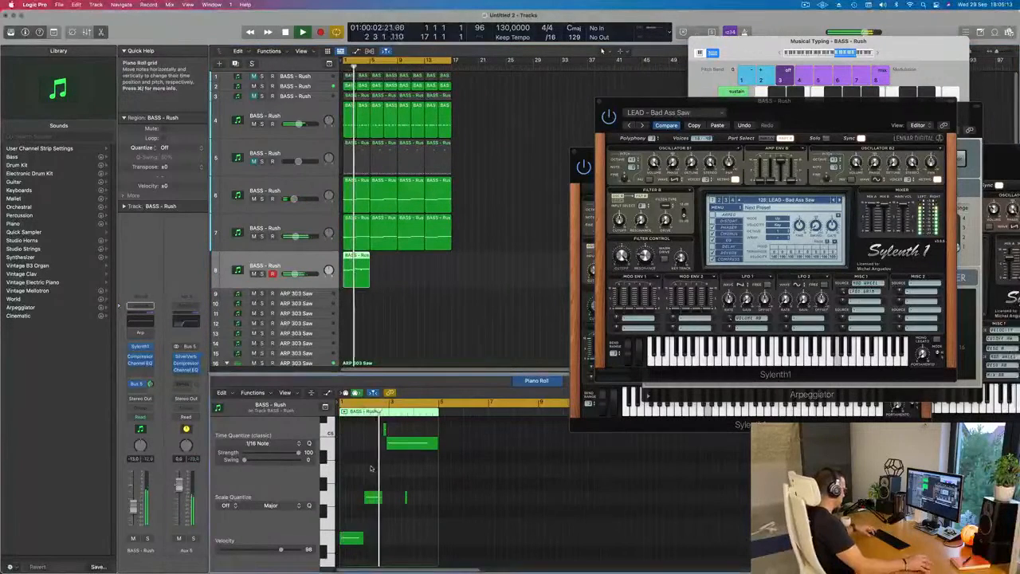
key("super+a")
key("Delete")
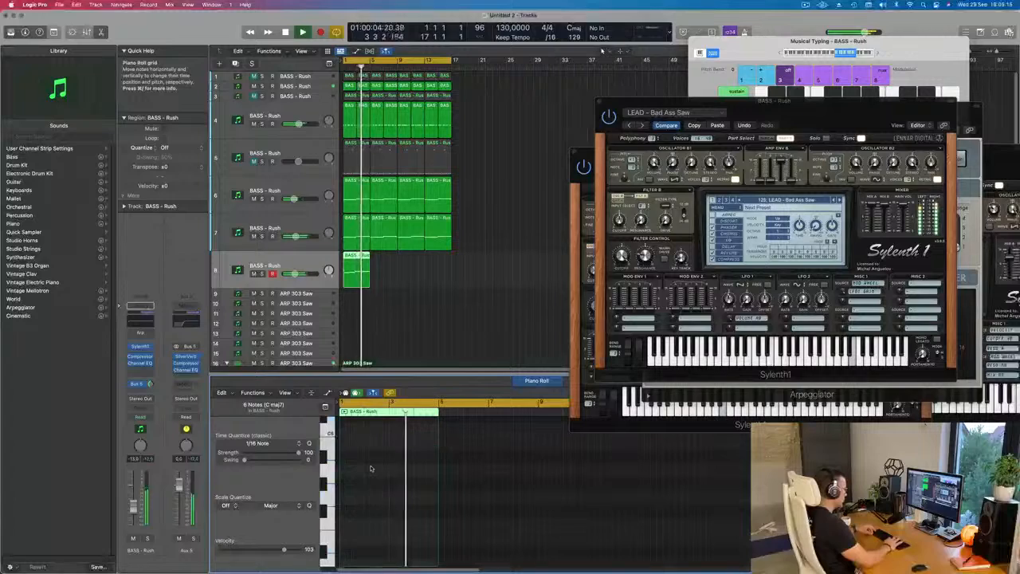
scroll(375, 468, "down", 5)
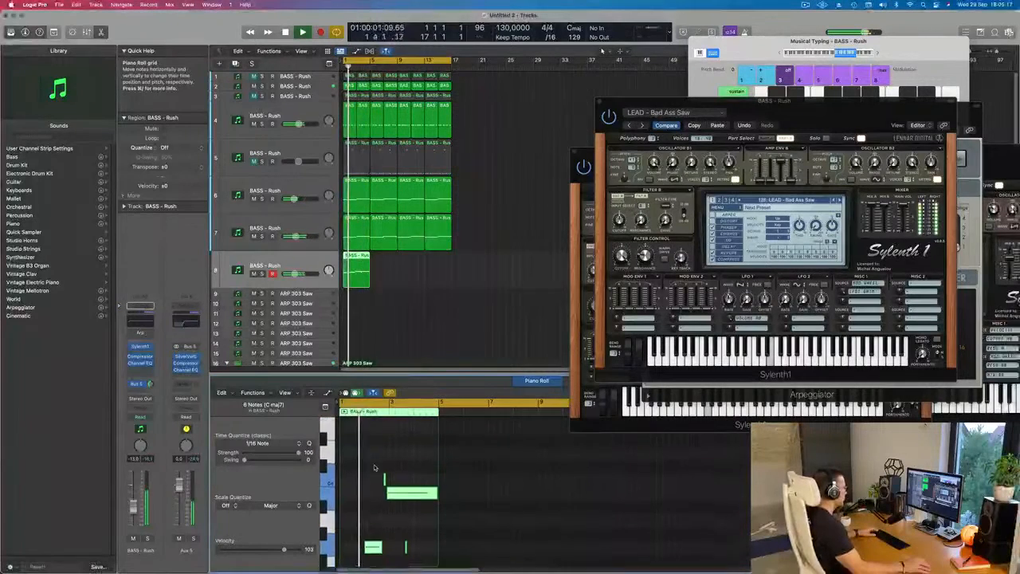
- Delete the very short stray note at the same pitch as the second note in the lead region
left_click(405, 548)
key("Delete")
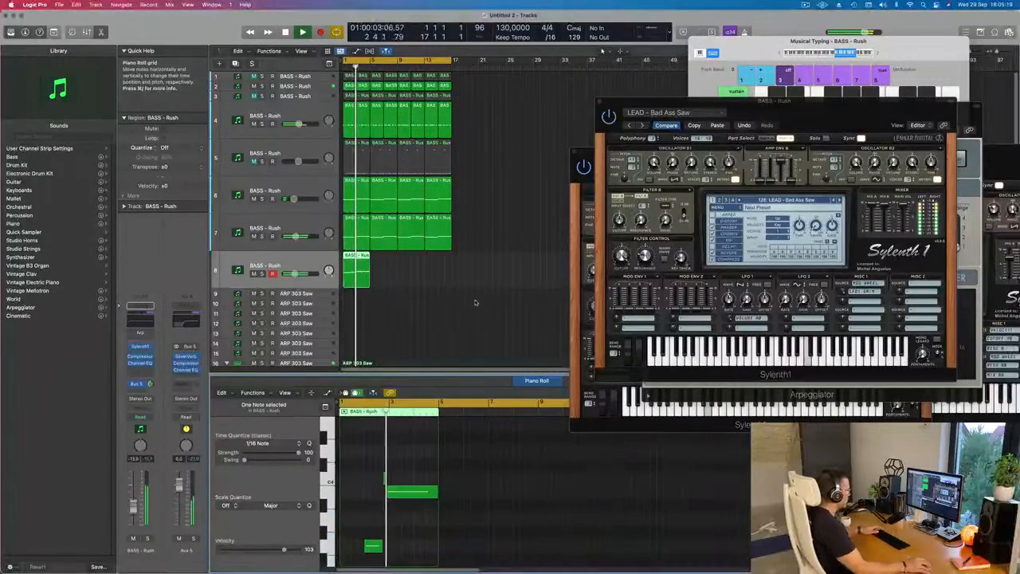
scroll(410, 288, "up", 3)
key("space")
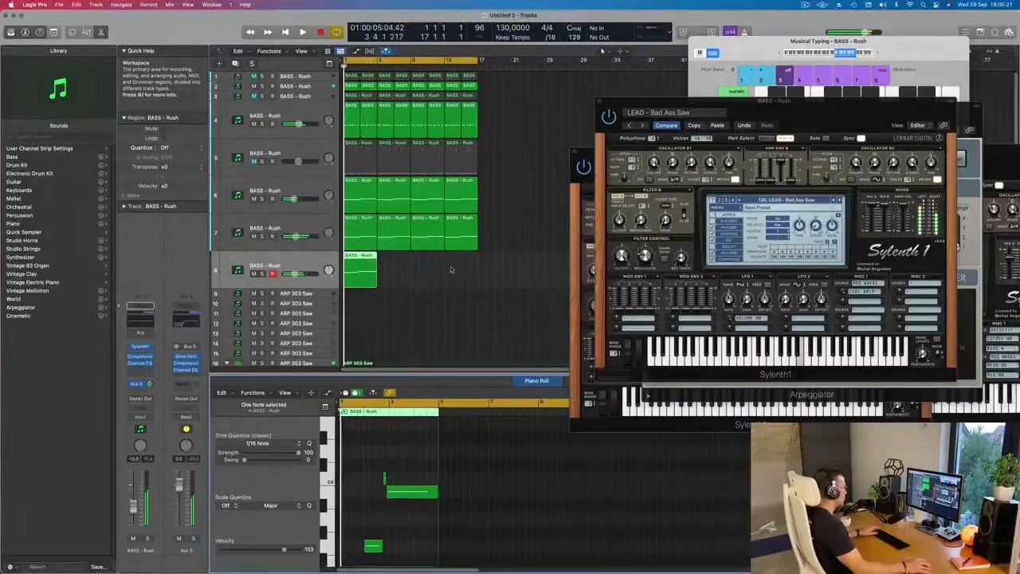
- Audition the preceding lead presets back to LEAD - Acid and load BASS - Wippenberg in the eighth track's Sylenth1
left_click_drag(829, 121, 682, 187)
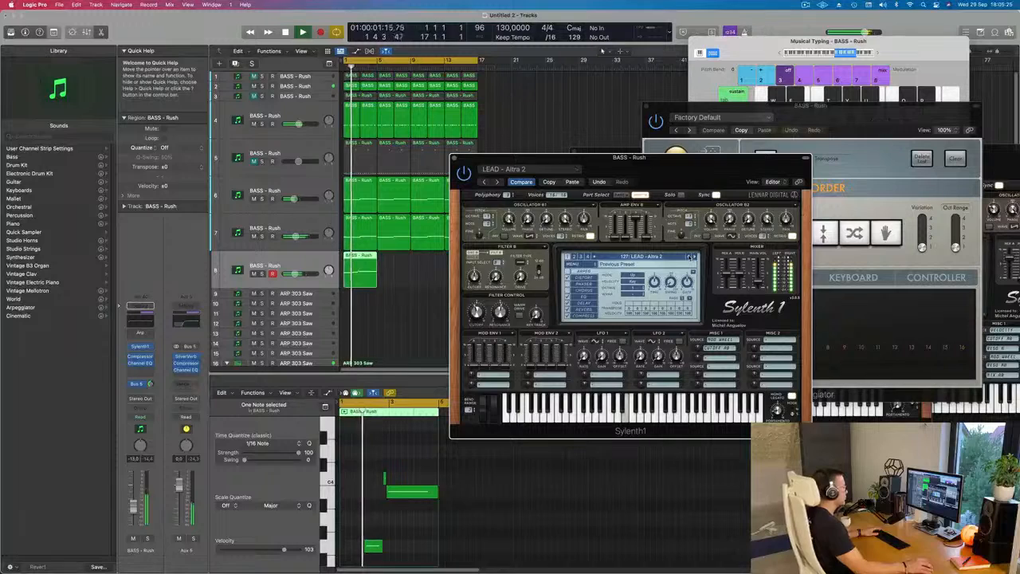
left_click(690, 257)
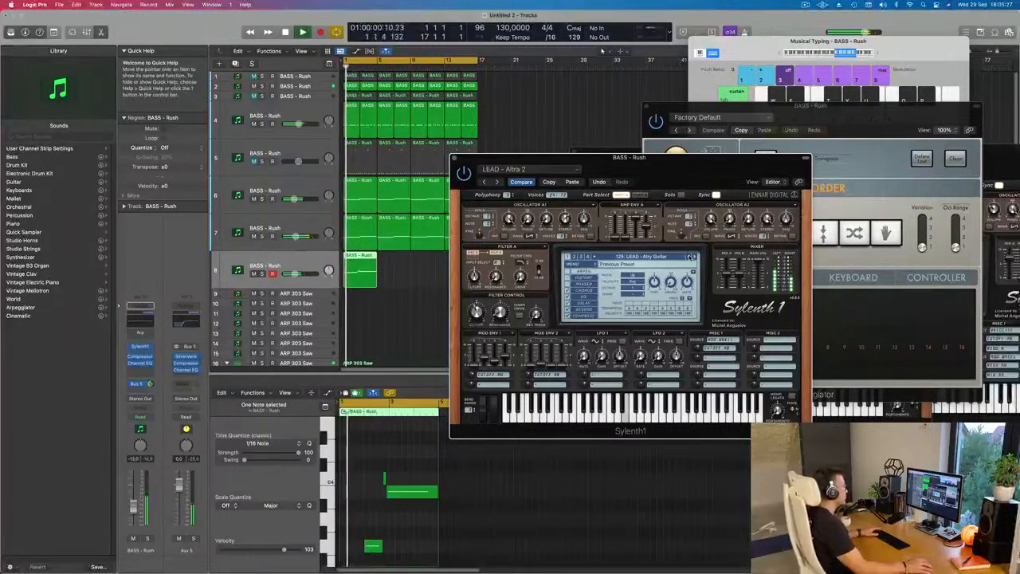
left_click(690, 257)
key("space")
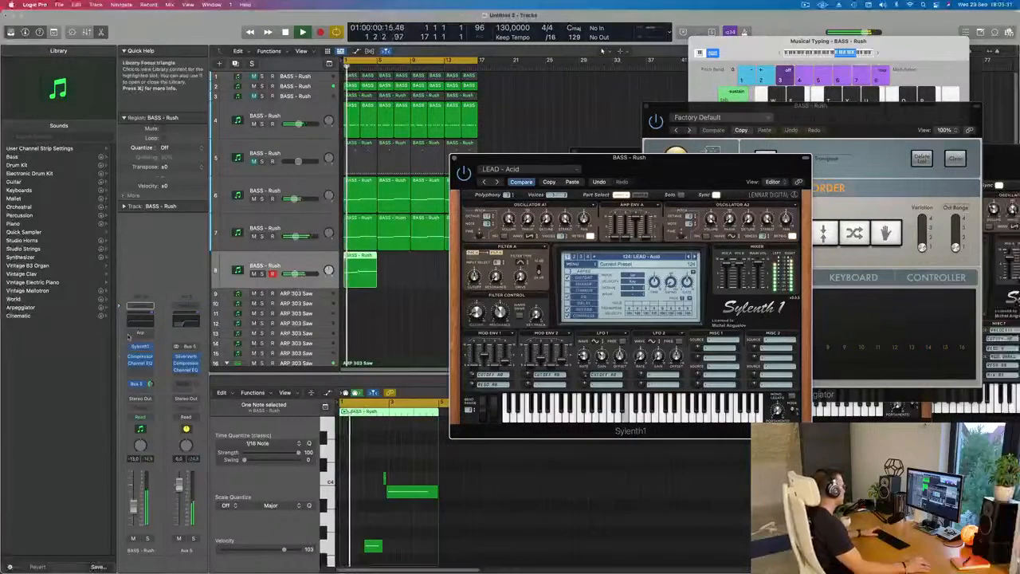
left_click(135, 333)
left_click(134, 334)
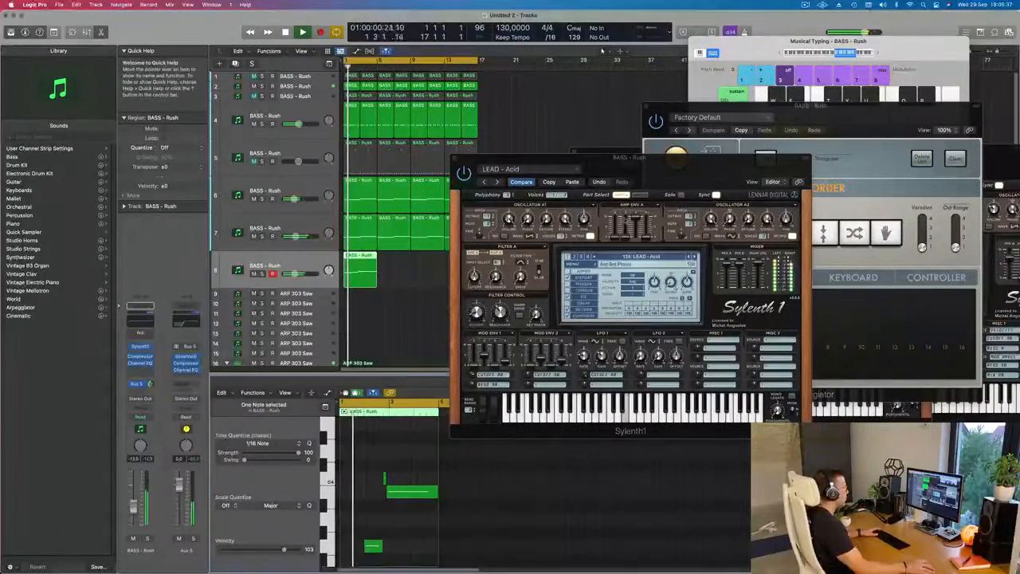
left_click(532, 183)
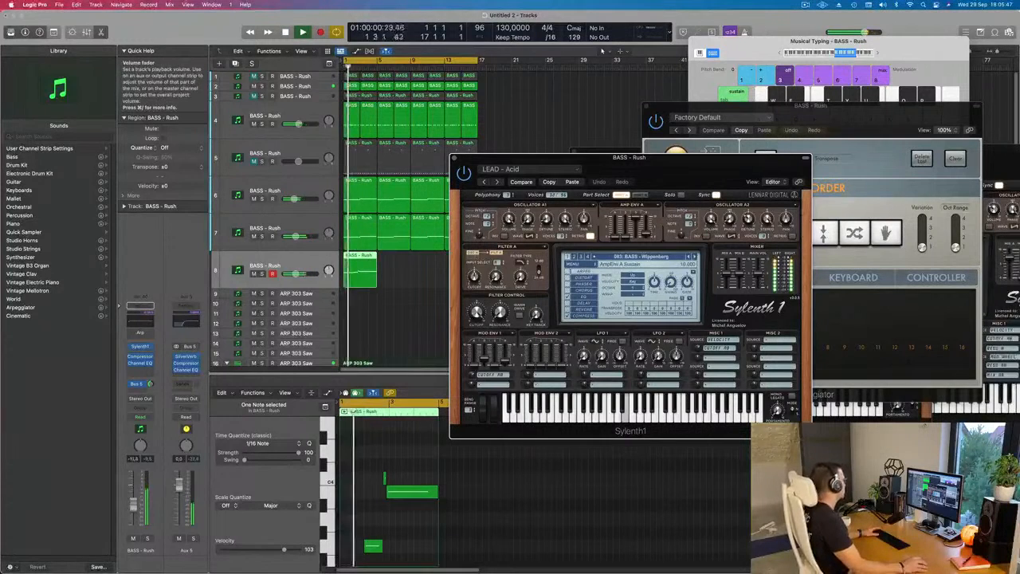
- In the eighth track's Channel EQ, move the low shelf to 114 Hz and enable a 12 dB/Oct low cut at 426 Hz
left_click(140, 309)
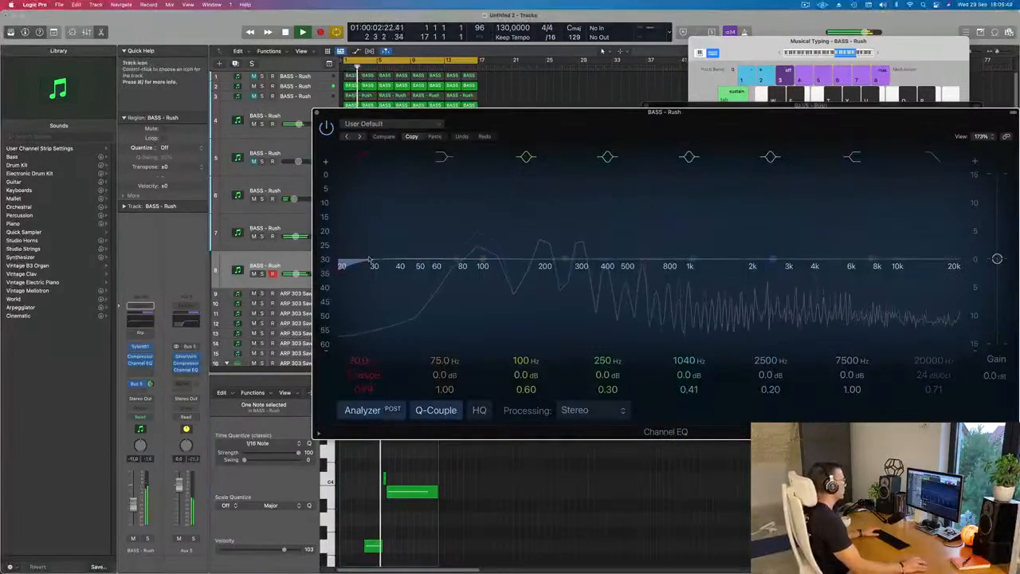
left_click_drag(455, 260, 493, 260)
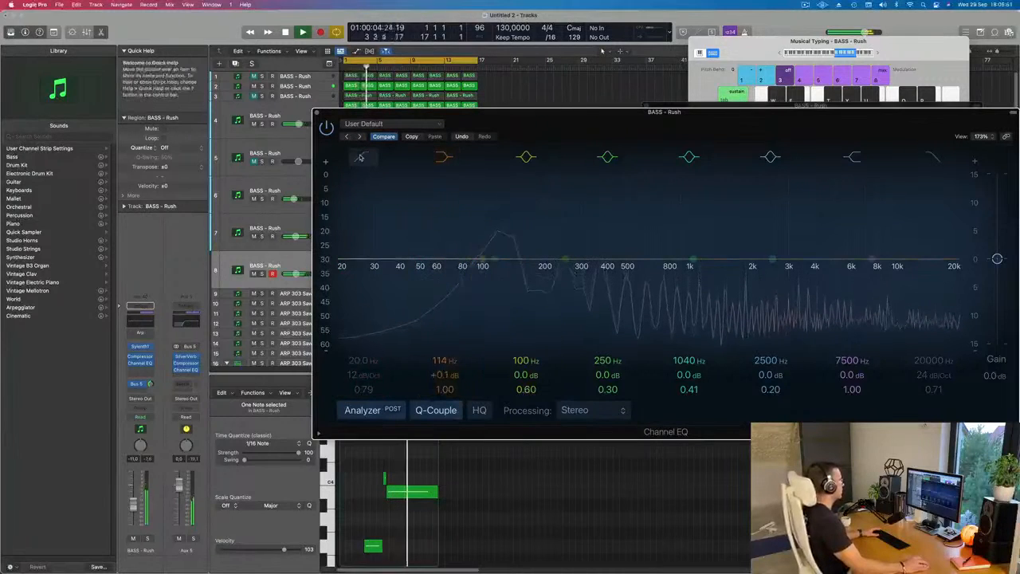
left_click_drag(352, 242, 628, 215)
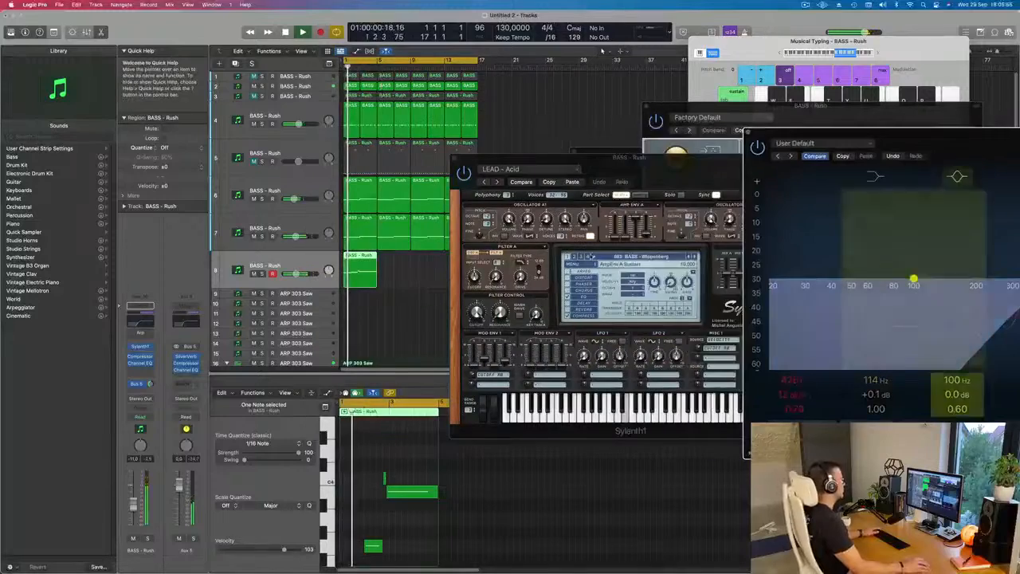
key("Return")
- Uncover the eighth track's lead region and repeat it three times to fill bars 1 to 17
left_click_drag(519, 157, 803, 147)
left_click_drag(416, 272, 335, 300)
key("super+r")
key("super+r")
key("super+r")
key("super+Left")
key("super+Left")
key("super+Up")
key("super+Up")
key("super+Up")
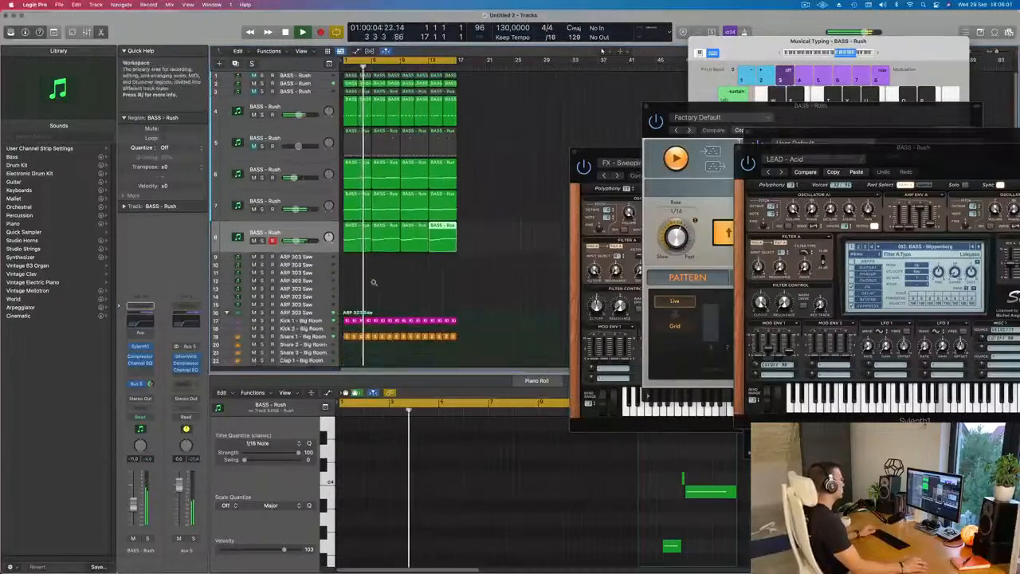
left_click(396, 270)
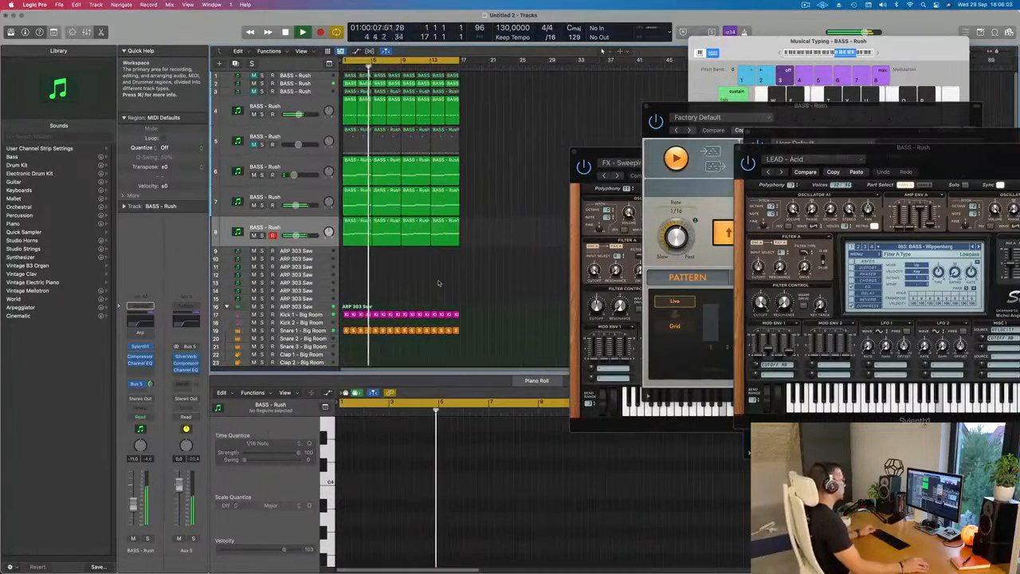
key("super+Left")
key("super+Right")
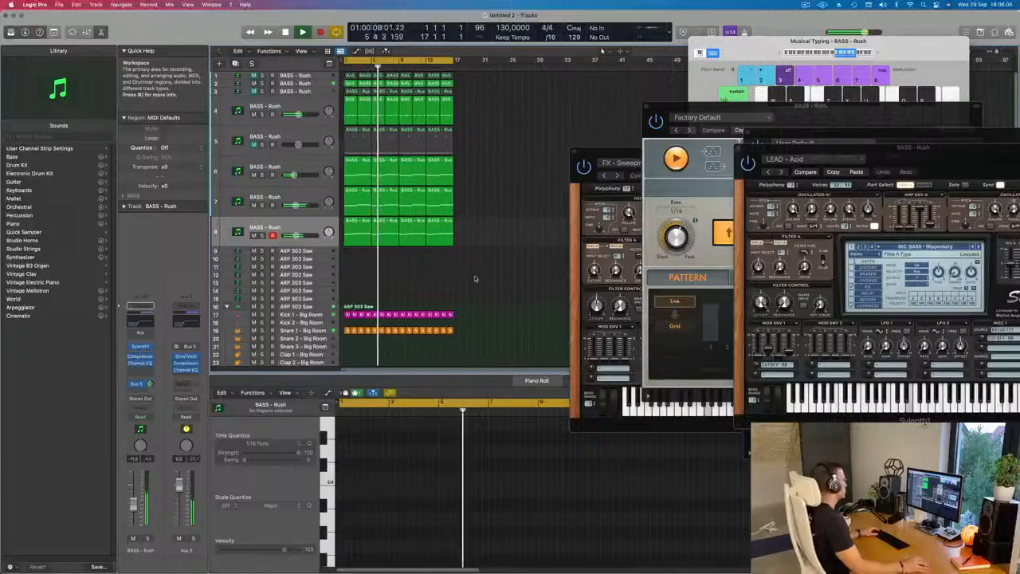
- Shorten the long note in the eighth track's first lead region by about two beats
left_click(386, 231)
scroll(530, 479, "up", 5)
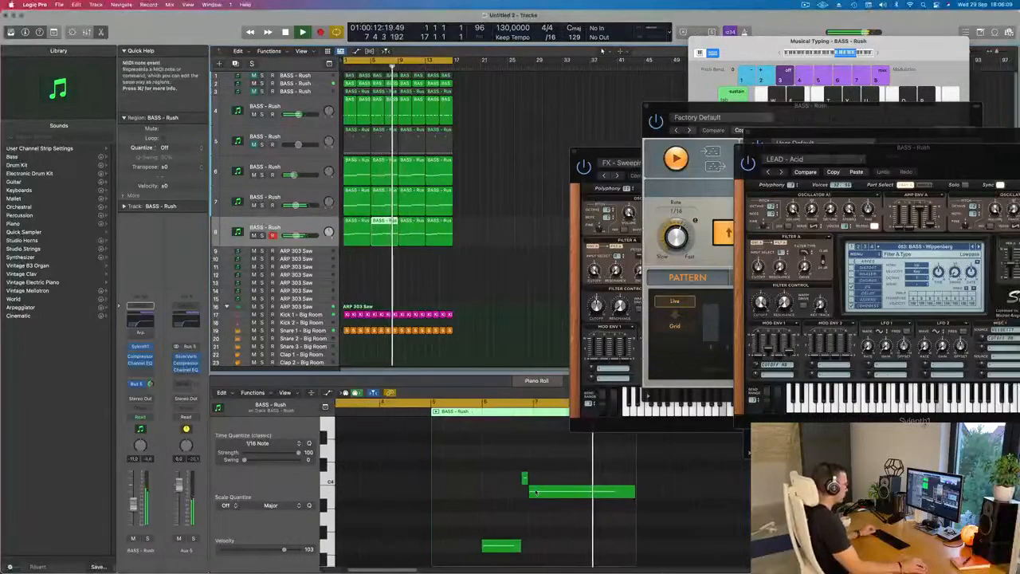
scroll(533, 484, "down", 3)
key("space")
key("space")
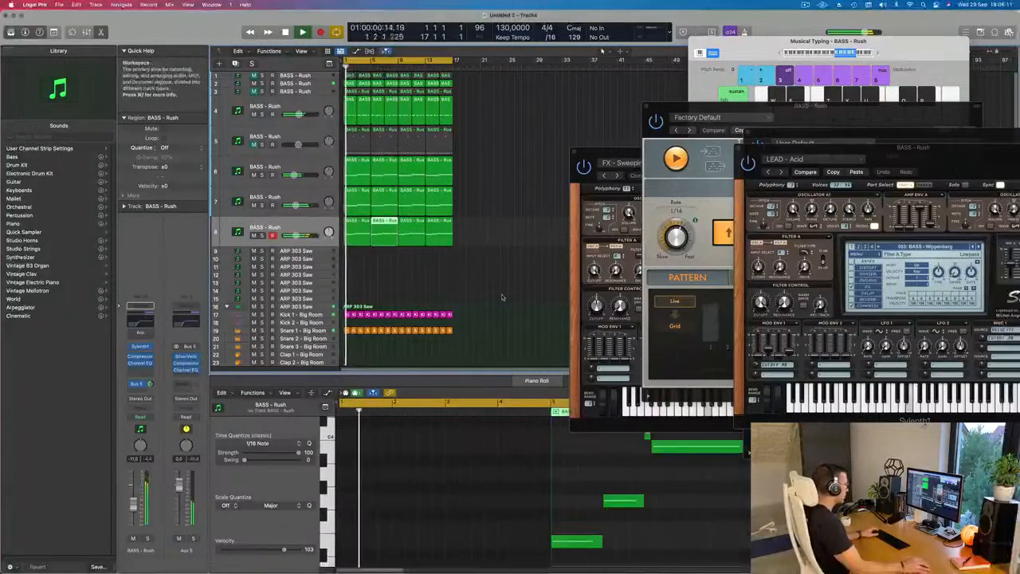
left_click(546, 448)
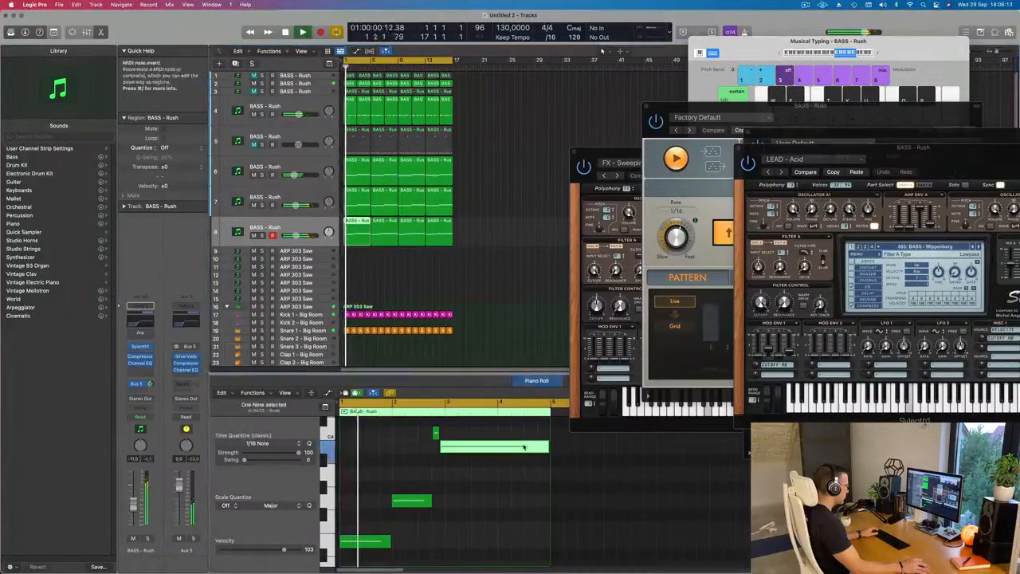
left_click_drag(548, 449, 524, 449)
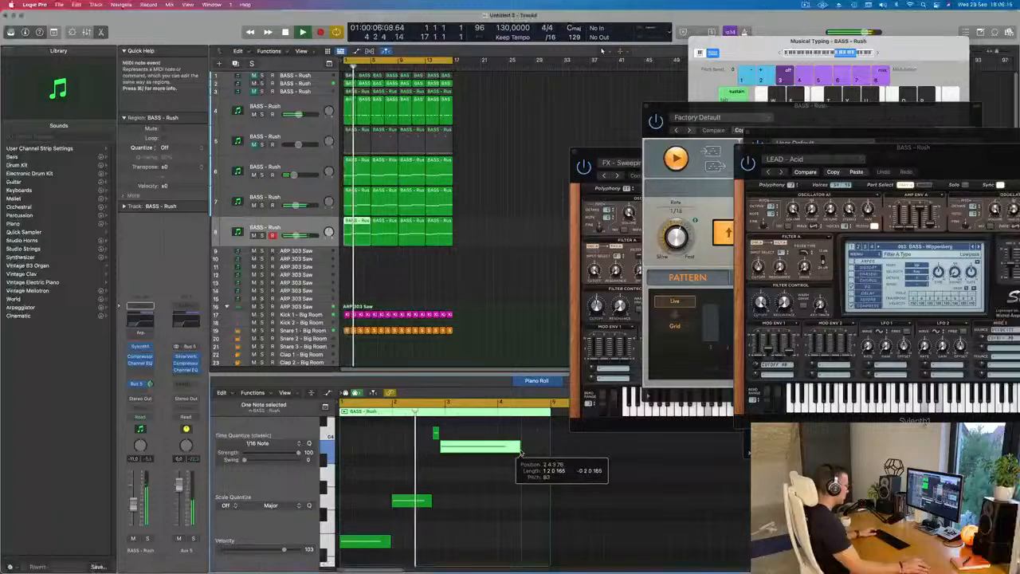
- Copy the second note of the first lead region to the end of bar 4 and play from the beginning
left_click_drag(415, 501, 549, 505)
key("super+Left")
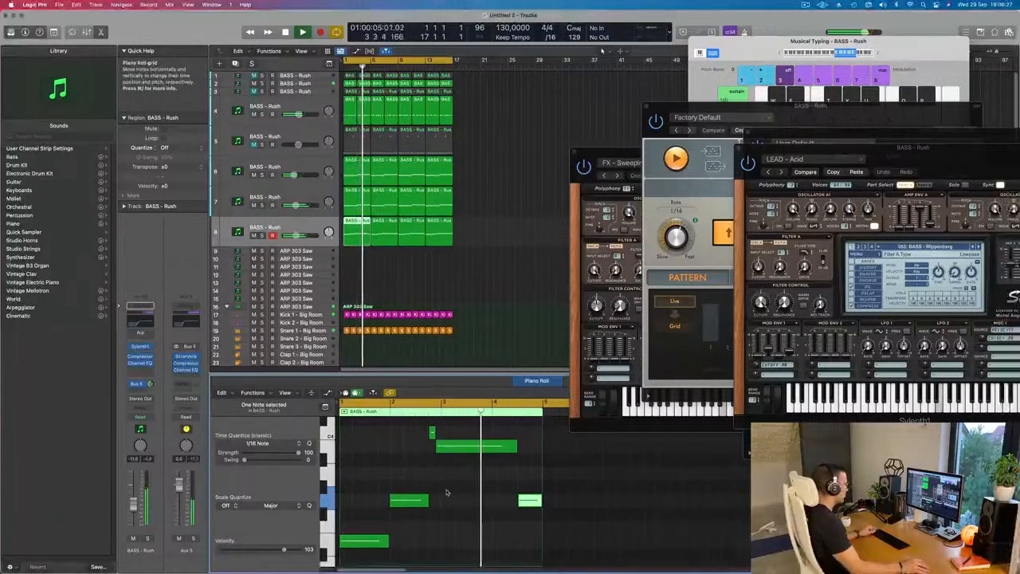
scroll(398, 476, "down", 1)
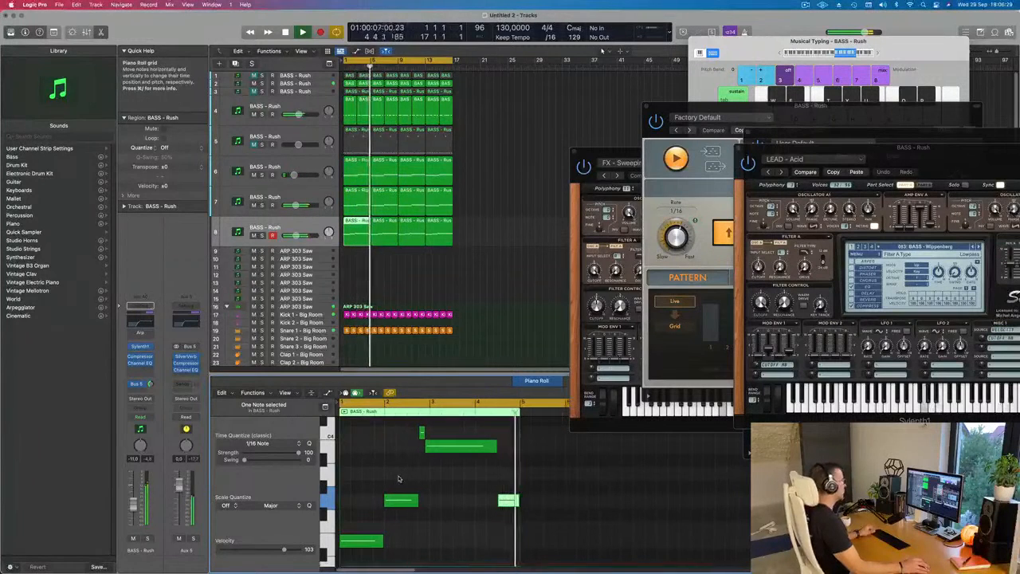
key("Return")
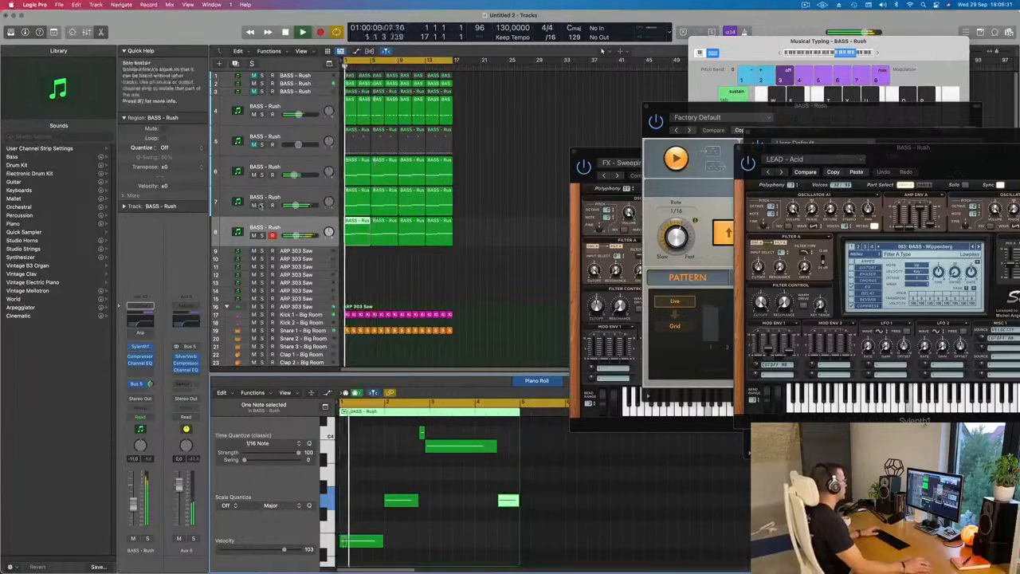
- Compare the mix with the seventh track muted and unmuted, and select that track
left_click(252, 205)
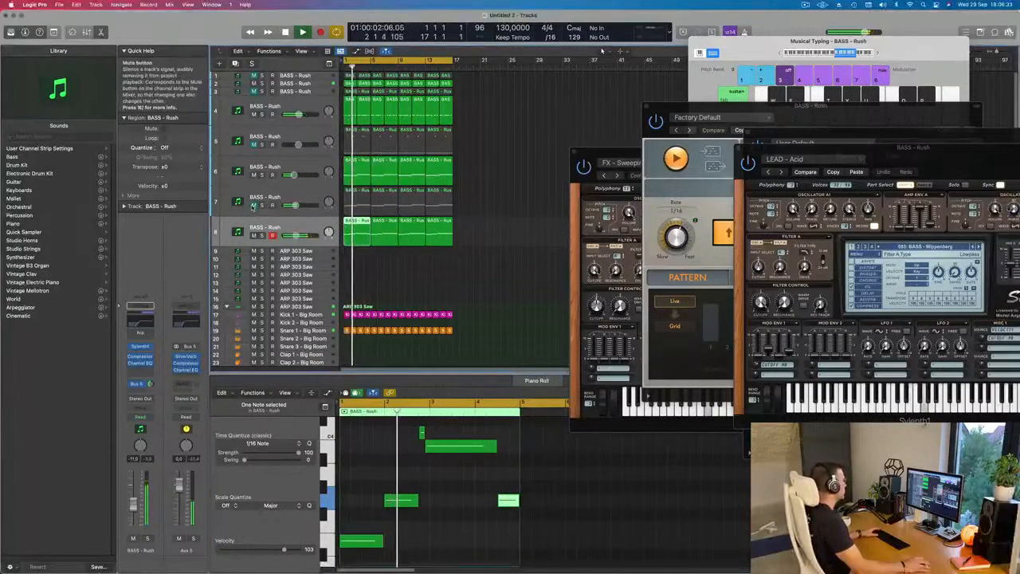
left_click(252, 207)
left_click(244, 208)
- Review the seventh track's Sylenth1 patch during playback from the beginning and close its window
key("Return")
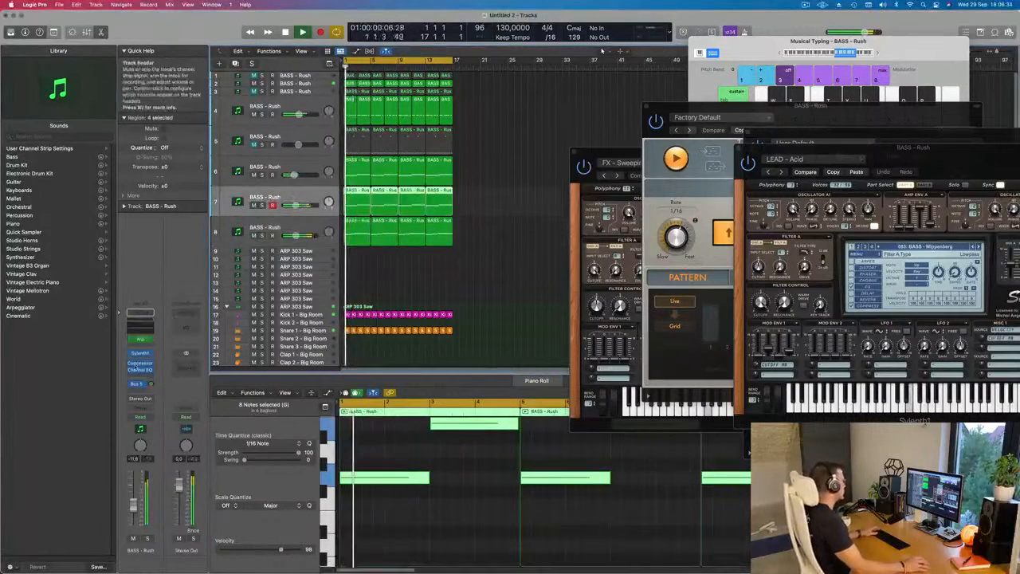
left_click(140, 352)
key("Return")
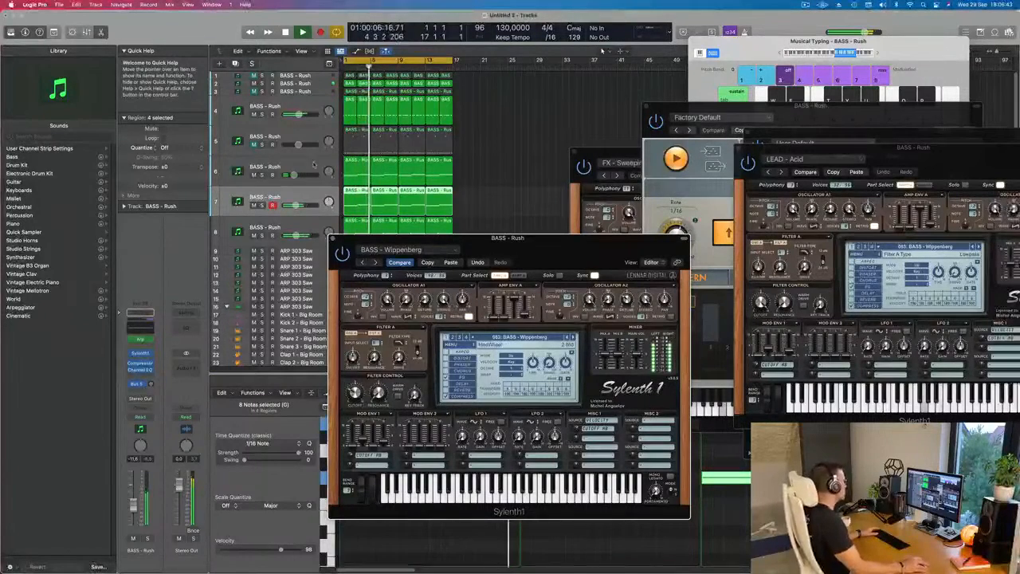
left_click(332, 238)
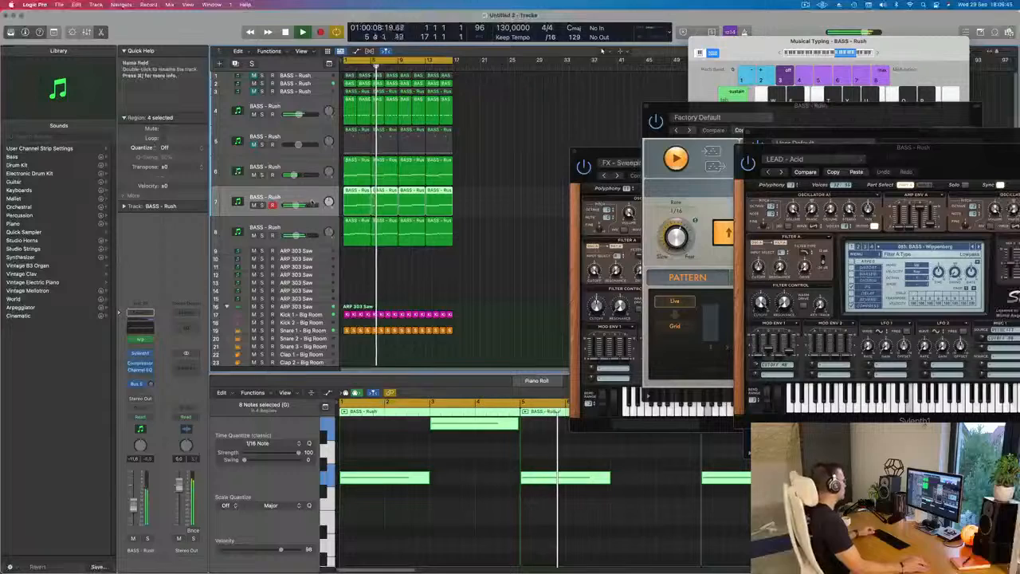
- Check the fourth and second tracks by toggling solo, and play from the beginning with the second track selected
left_click(262, 114)
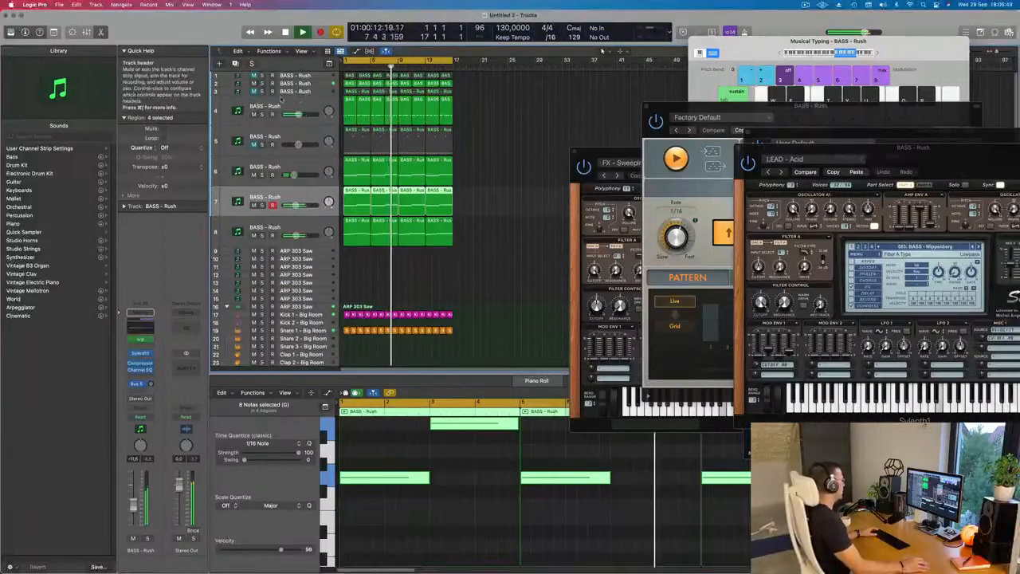
left_click(262, 85)
left_click(262, 84)
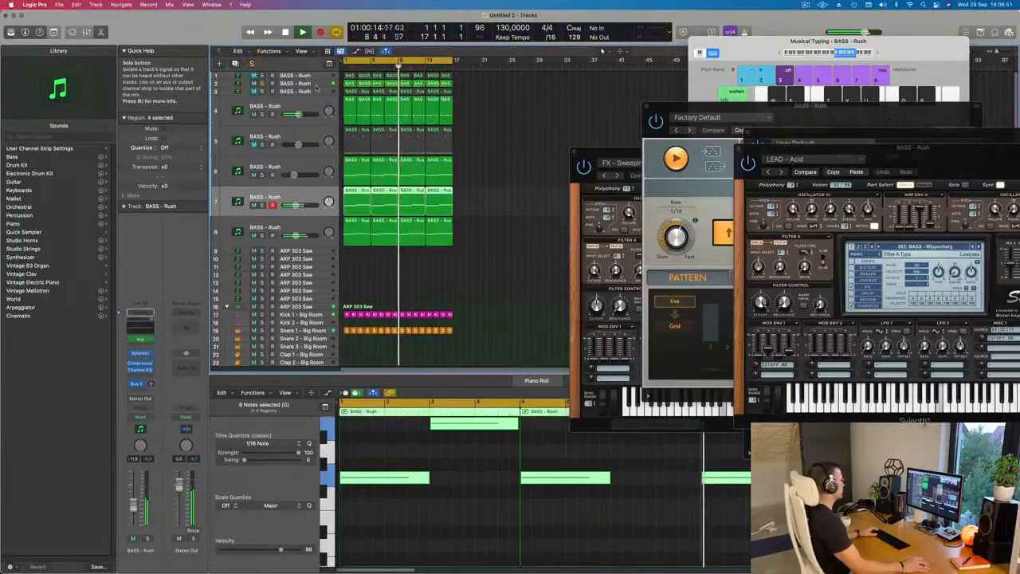
left_click(292, 84)
key("Return")
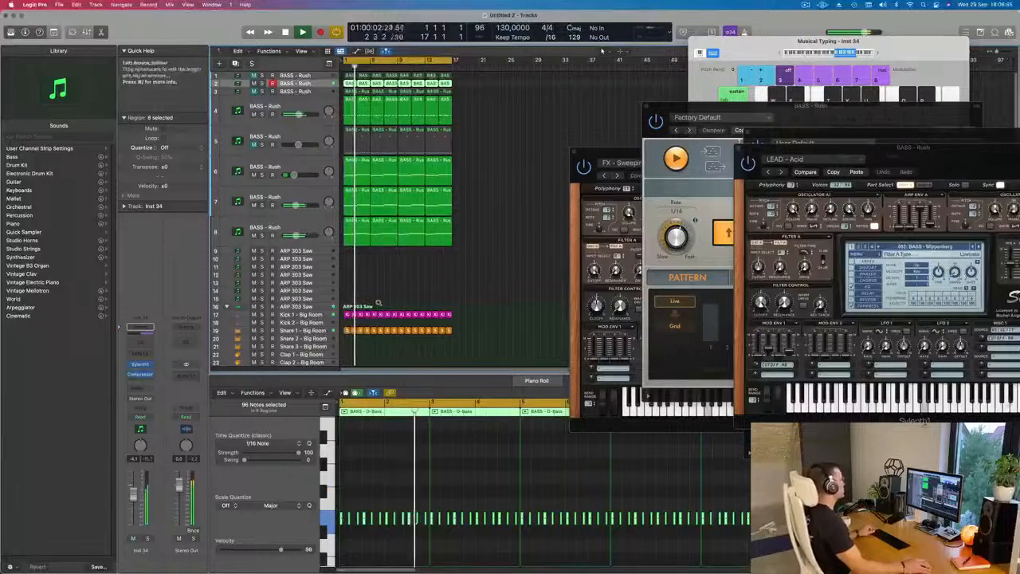
- Select the eighth track, duplicate it with the same channel settings, and play from the beginning
scroll(376, 301, "right", 1)
scroll(366, 259, "left", 2)
left_click(296, 228)
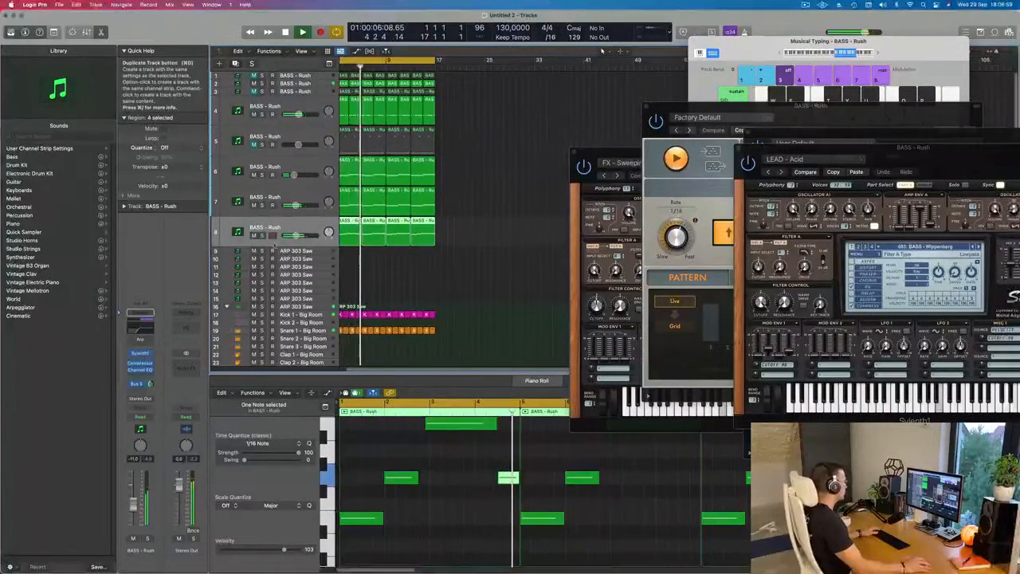
left_click(235, 63)
key("Return")
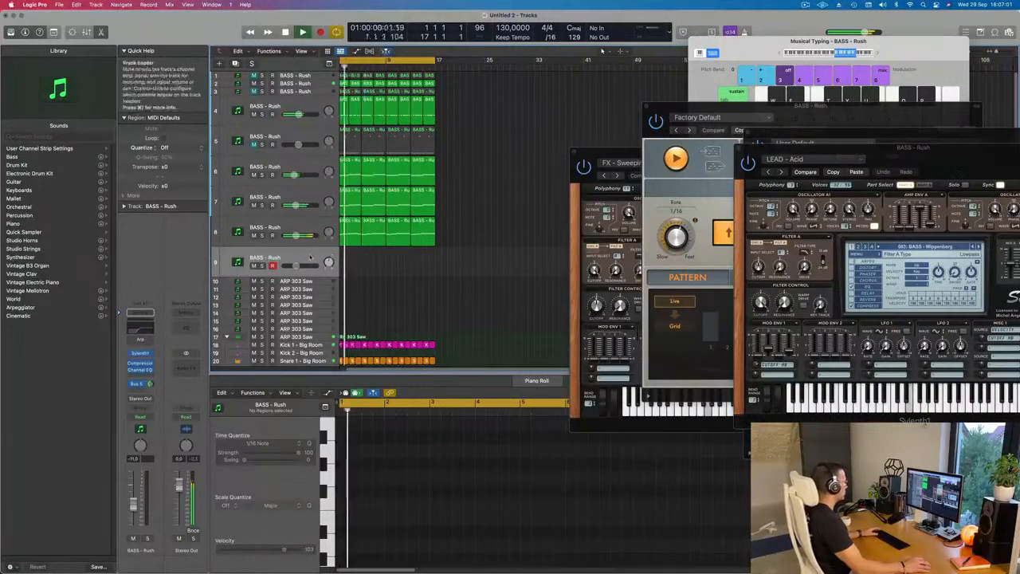
- Load the LEAD - Bad Ass Saw preset in the duplicated track's Sylenth1 and lower that track's volume to about -13.6 dB
left_click(140, 353)
left_click_drag(570, 125, 551, 126)
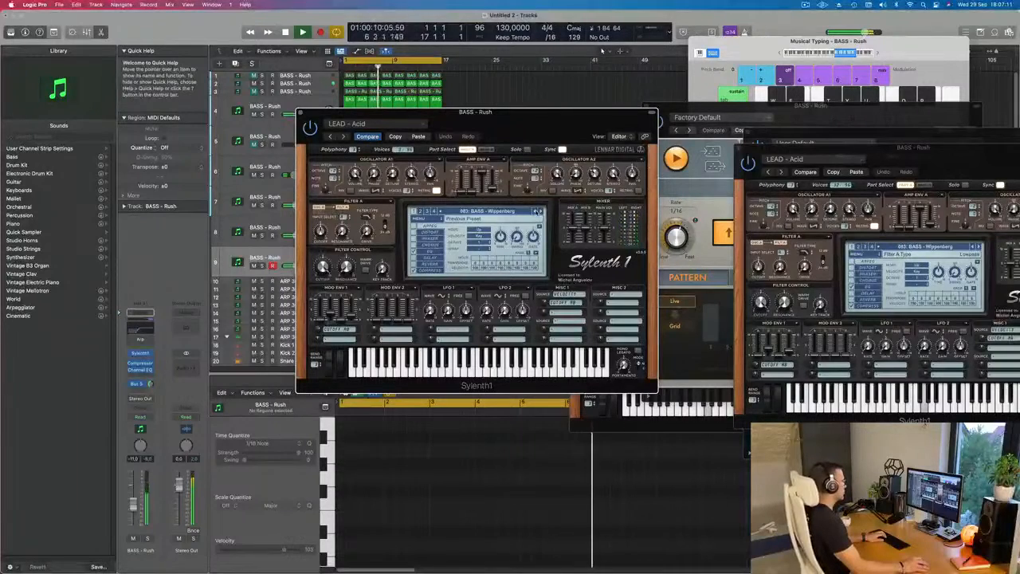
left_click(535, 211)
left_click(536, 211)
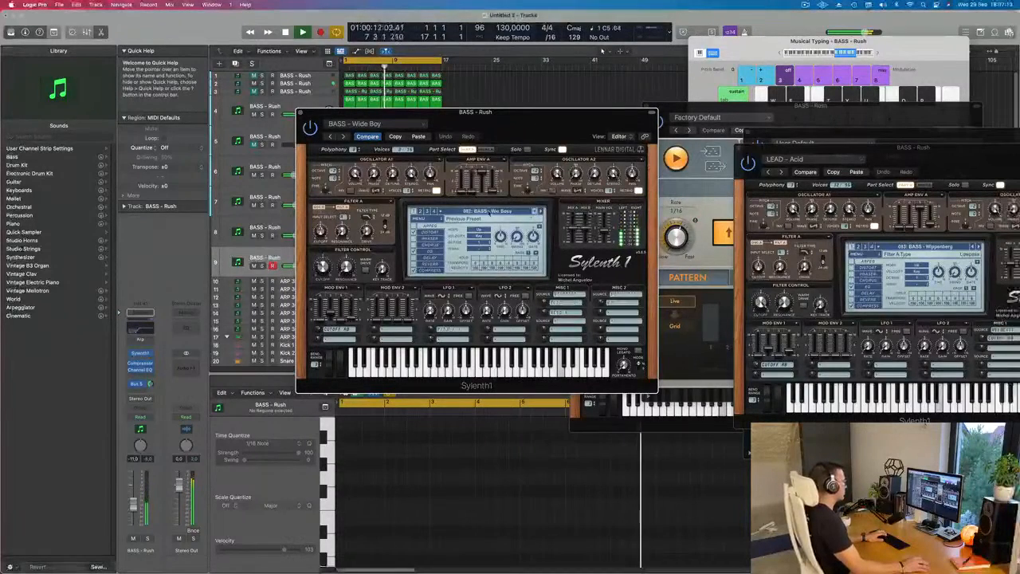
left_click(489, 211)
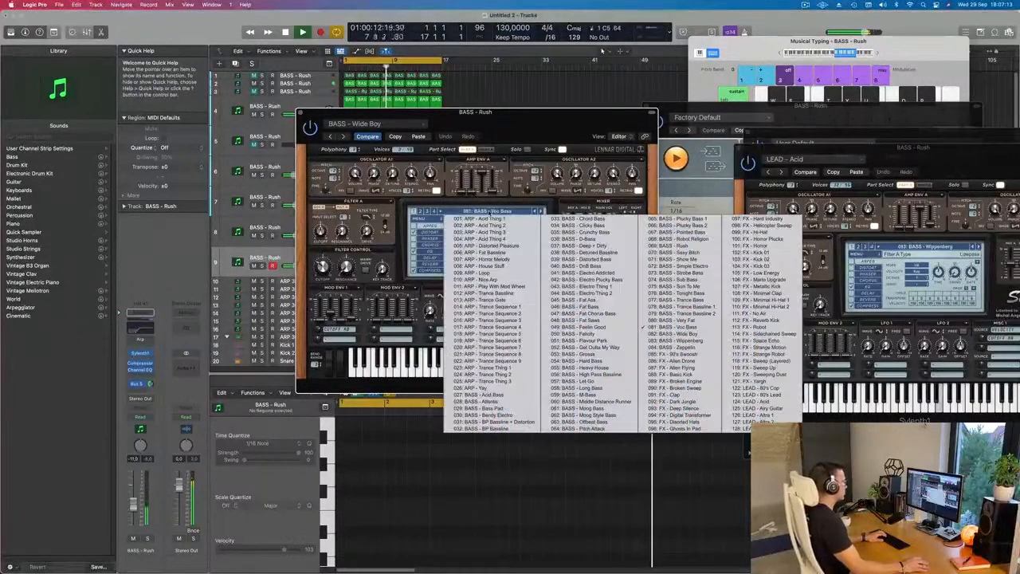
left_click(770, 408)
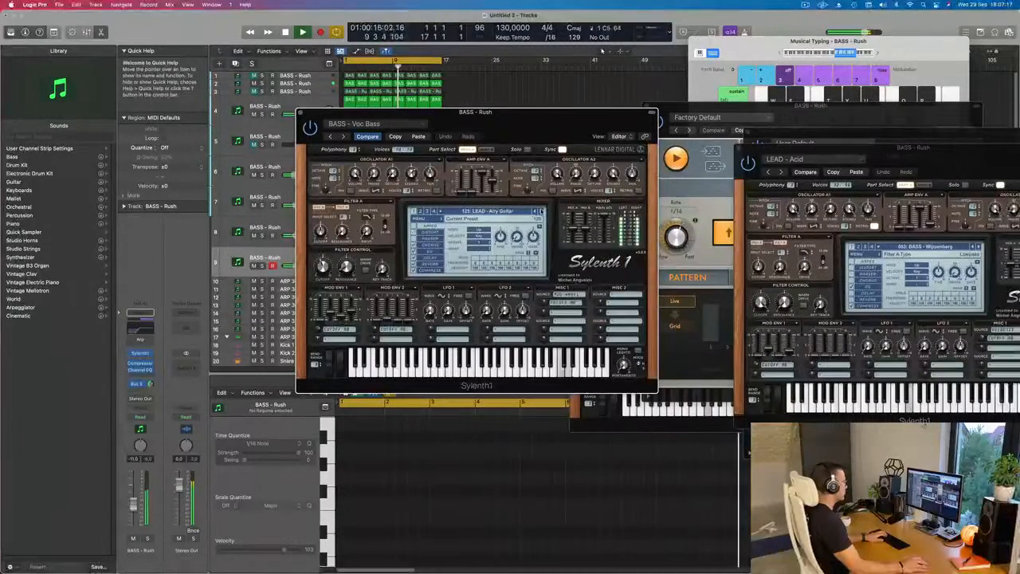
left_click(535, 211)
left_click(539, 212)
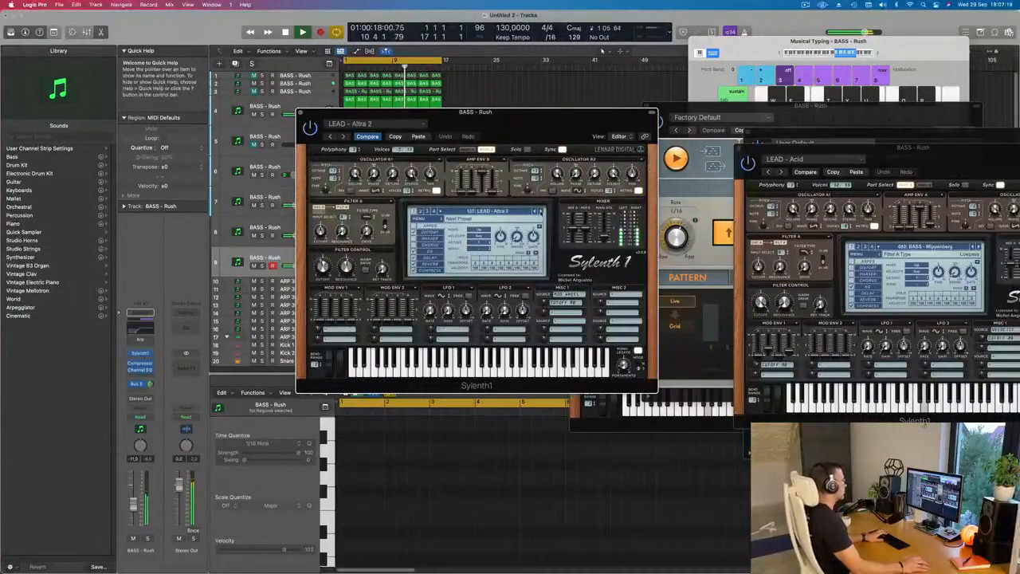
left_click(539, 211)
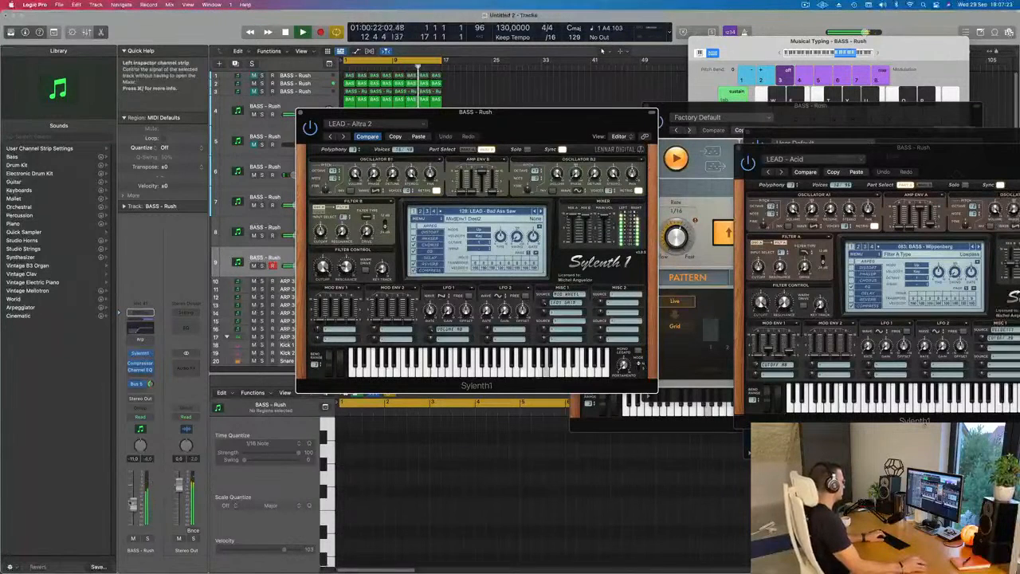
left_click(134, 514)
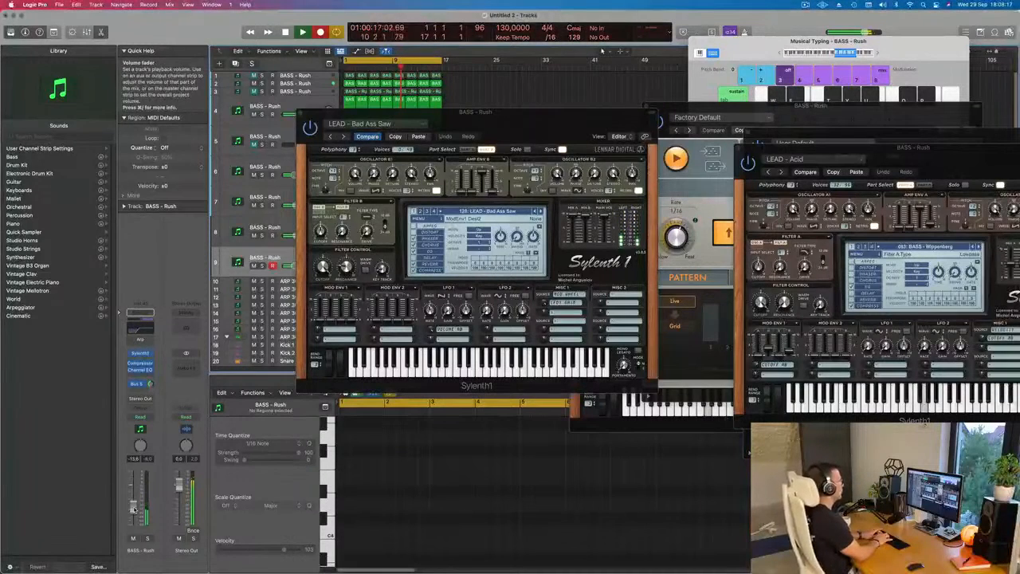
- Record a four-bar line of short repeated notes with a few higher accents on the ninth track, play it back, and move its synth window aside
key("space")
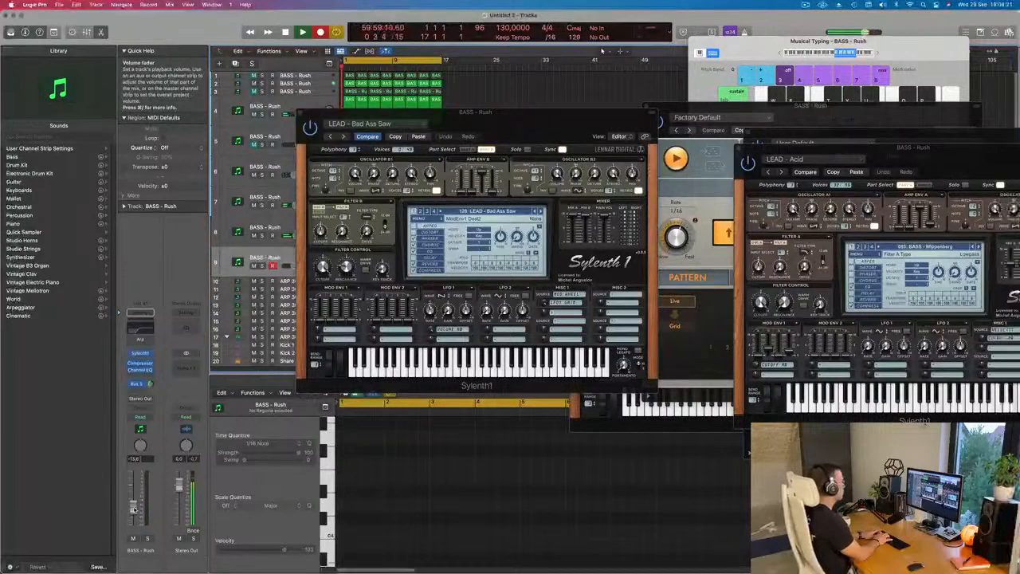
key("d")
key("d")
key("d")
key("d")
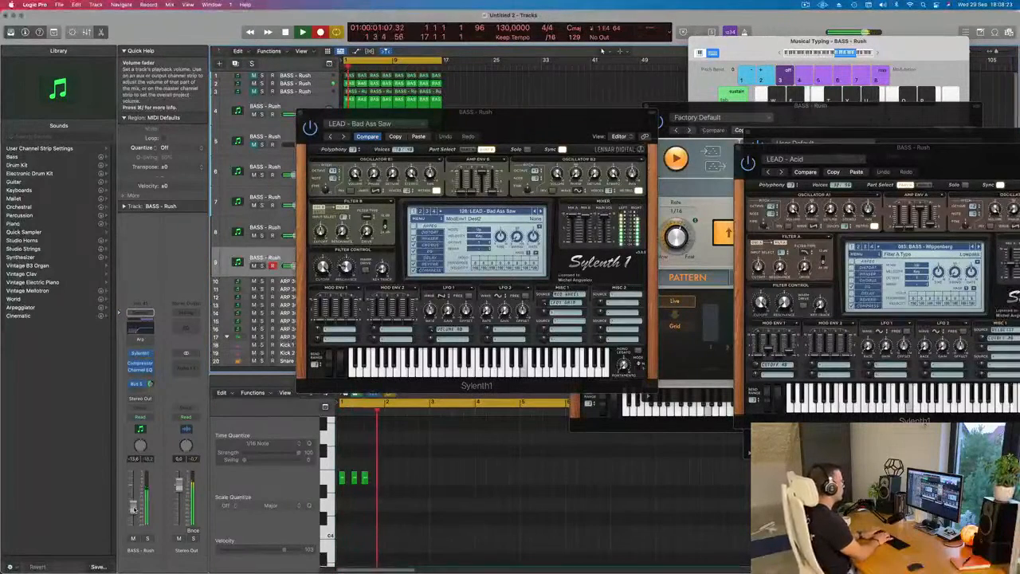
key("d")
key("d")
key("d")
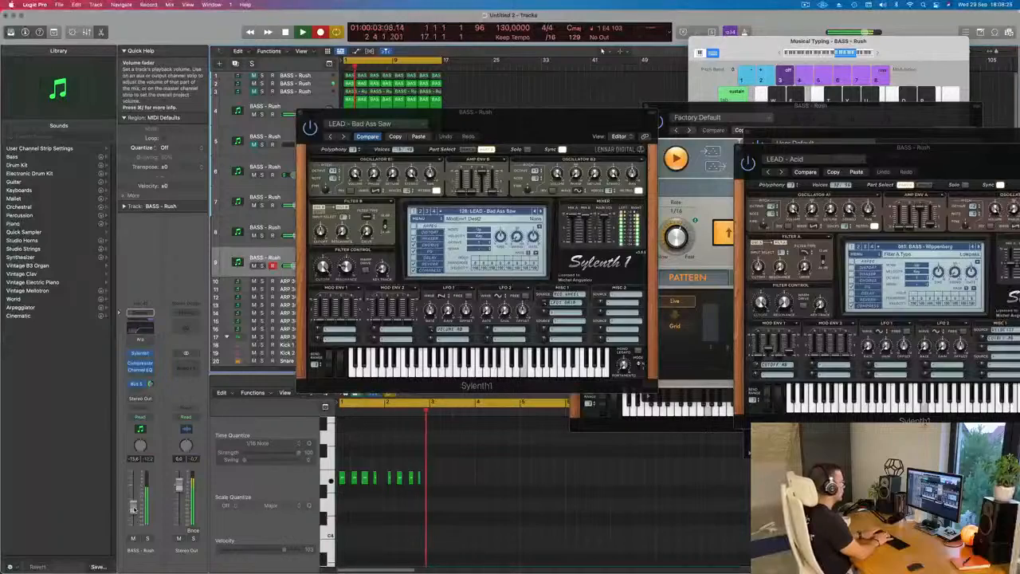
key("d")
key("d")
key("d")
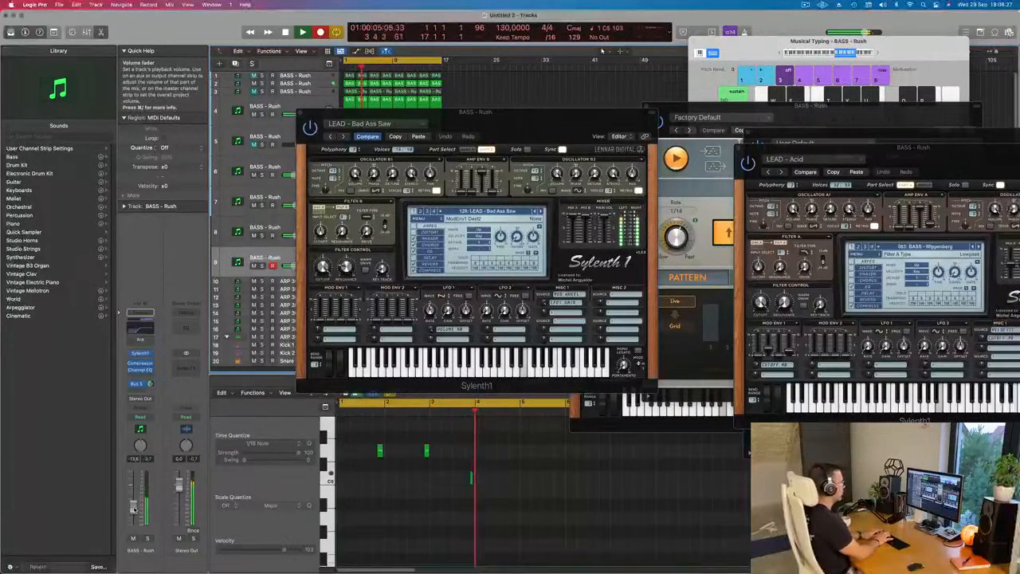
key("d")
key("space")
key("space")
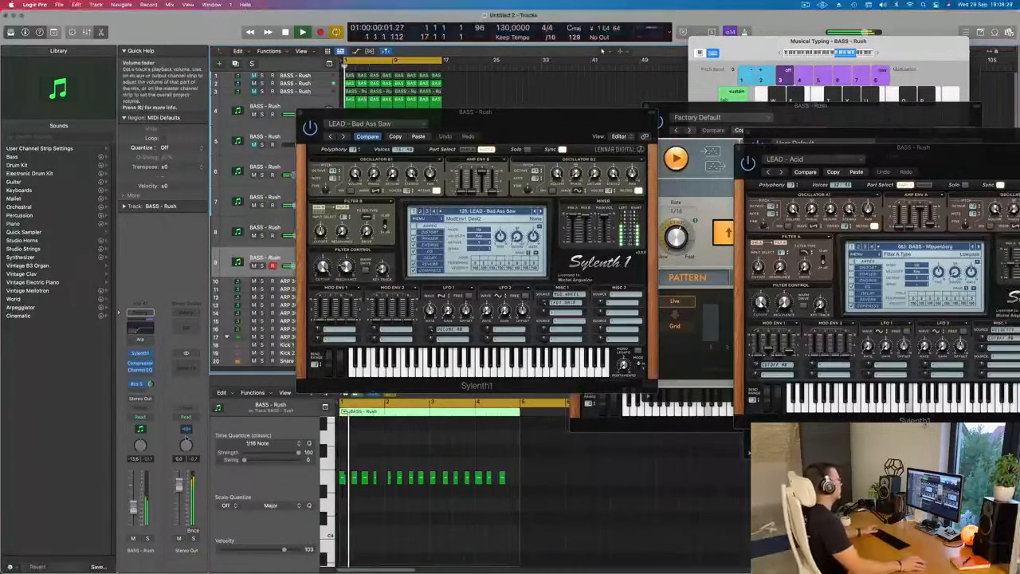
left_click_drag(541, 123, 998, 98)
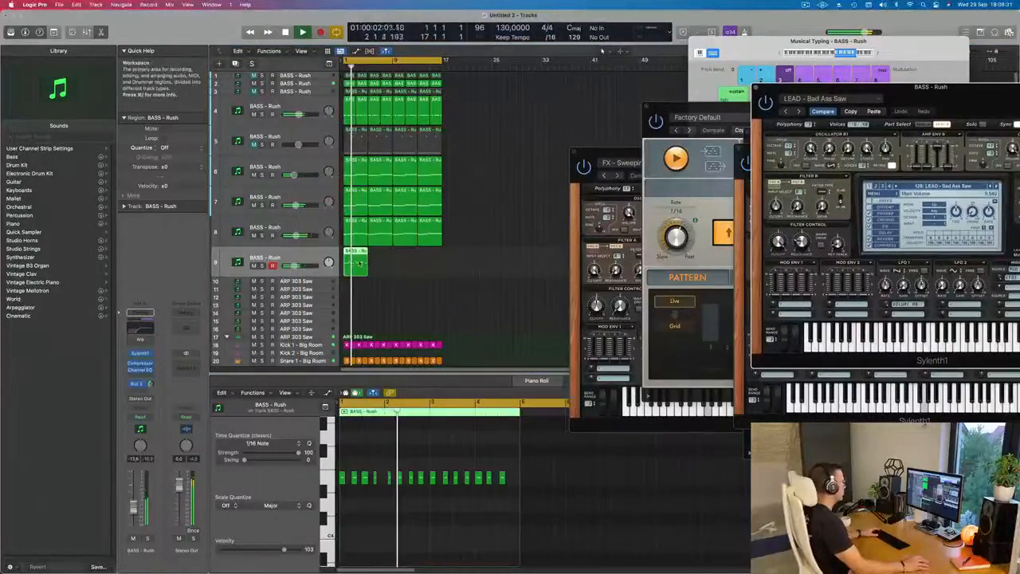
key("z")
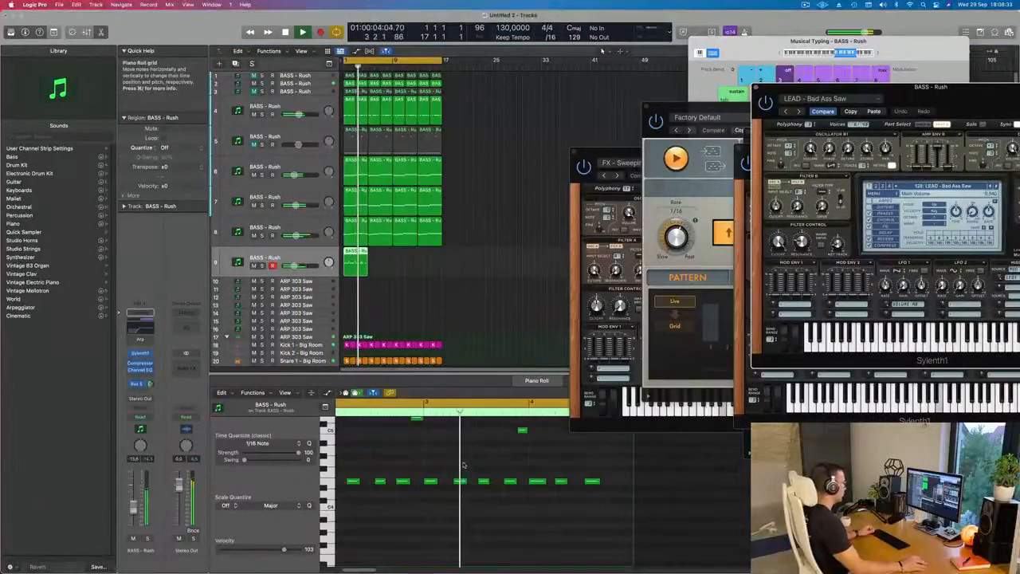
scroll(467, 464, "down", 5)
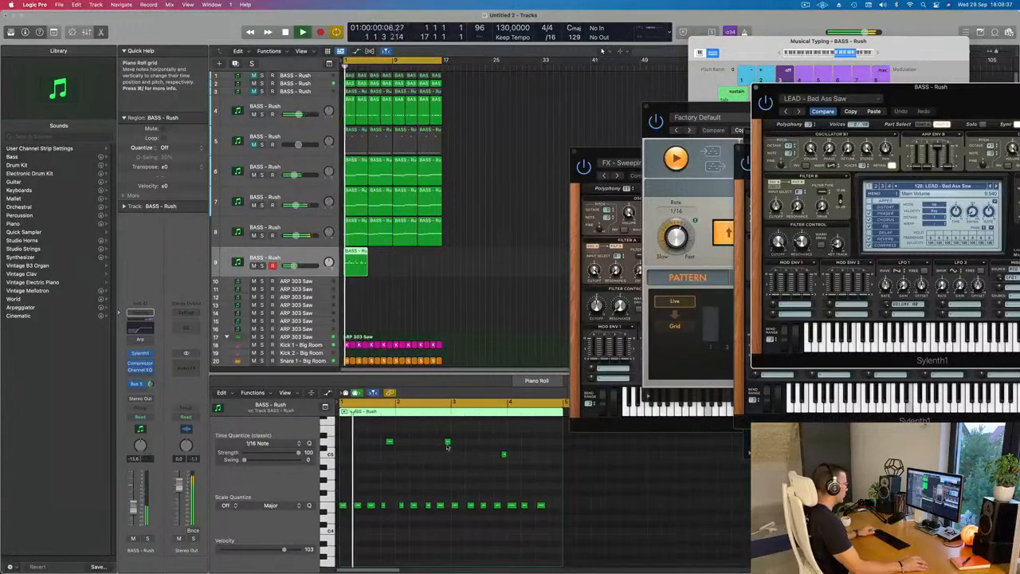
scroll(451, 446, "up", 1)
left_click(447, 443)
left_click_drag(447, 442, 459, 443)
key("super+z")
- Quantize all notes of the ninth track's recorded region to 1/16 notes and play the result
key("super+a")
key("q")
key("space")
key("space")
key("super+Right")
key("space")
key("super+Right")
scroll(389, 499, "right", 1)
key("space")
key("space")
- Move the high note and the fourth low note of bar 1 about a sixteenth later each, and play from the beginning
left_click(389, 498)
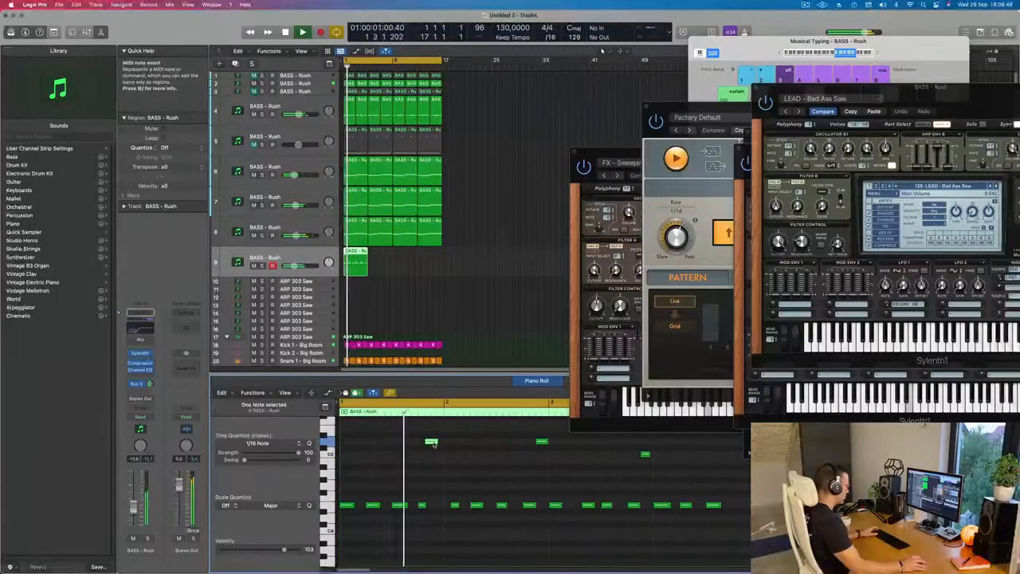
left_click_drag(432, 443, 436, 447)
key("Return")
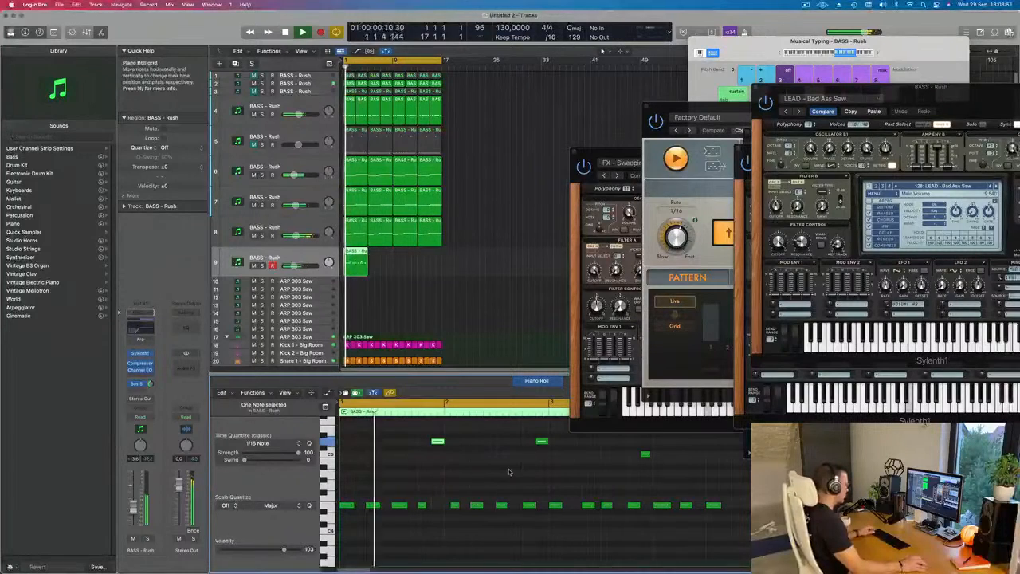
scroll(469, 476, "down", 1)
scroll(467, 476, "down", 1)
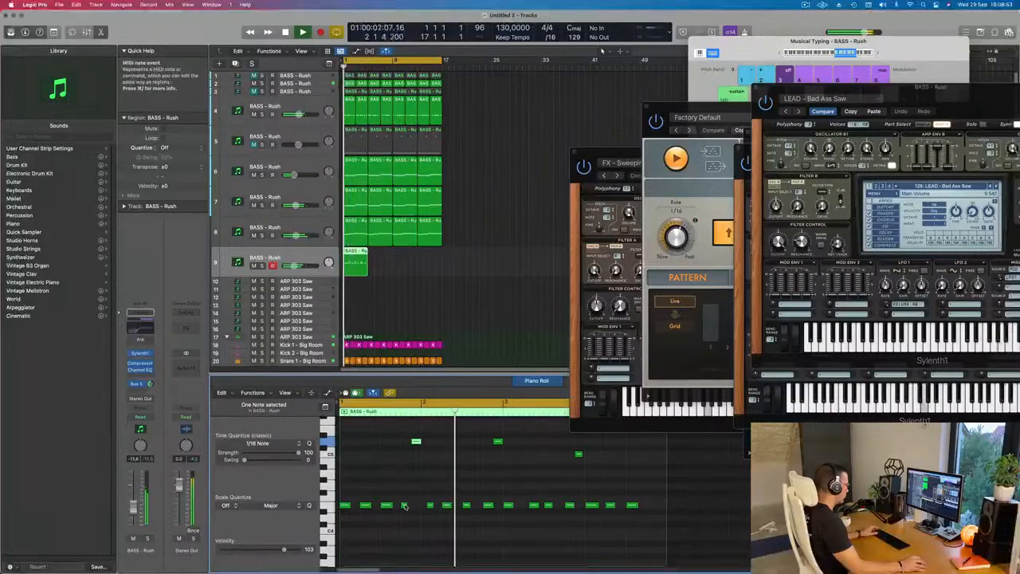
left_click_drag(405, 506, 408, 506)
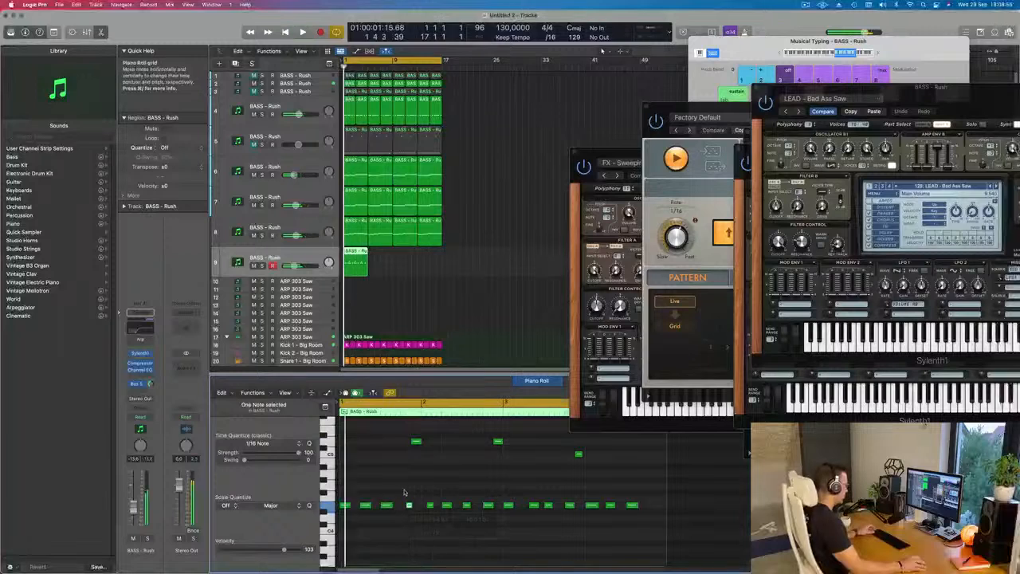
scroll(446, 488, "up", 1)
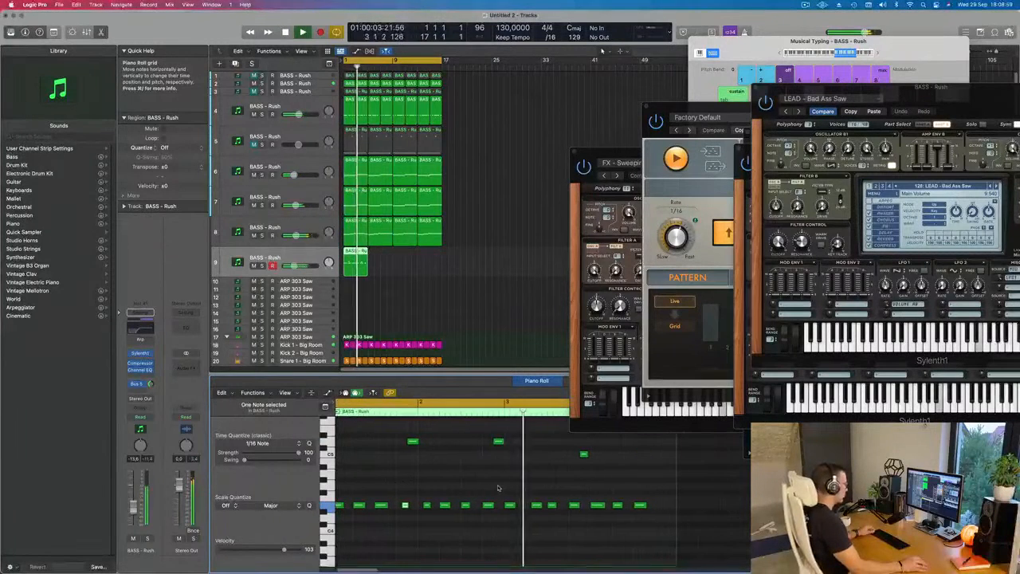
scroll(499, 487, "down", 1)
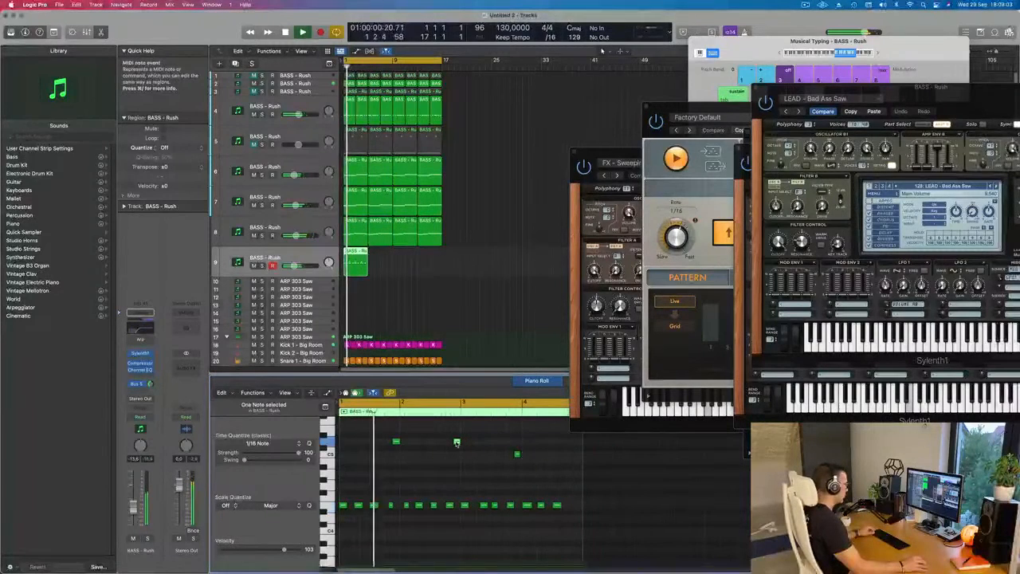
- Copy the second high D5 note to position 4 4 3 1 at the end of bar 4
left_click_drag(457, 441, 579, 444)
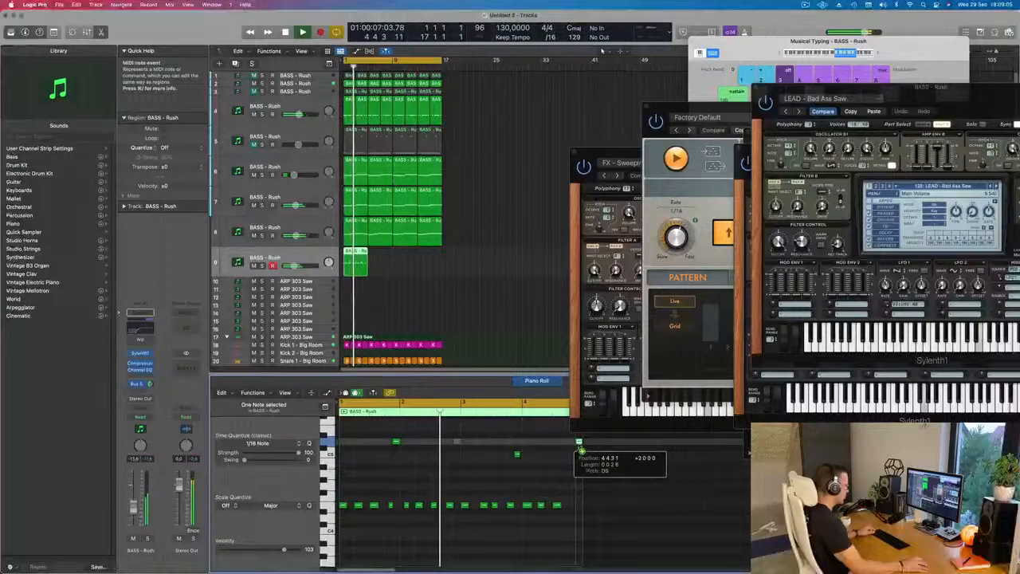
scroll(530, 455, "up", 4)
scroll(526, 457, "down", 2)
- Repeat the ninth track's region three times to fill 16 bars, select all its regions, and play them from the beginning
left_click(375, 267)
left_click(354, 268)
key("super+r")
key("super+r")
key("super+r")
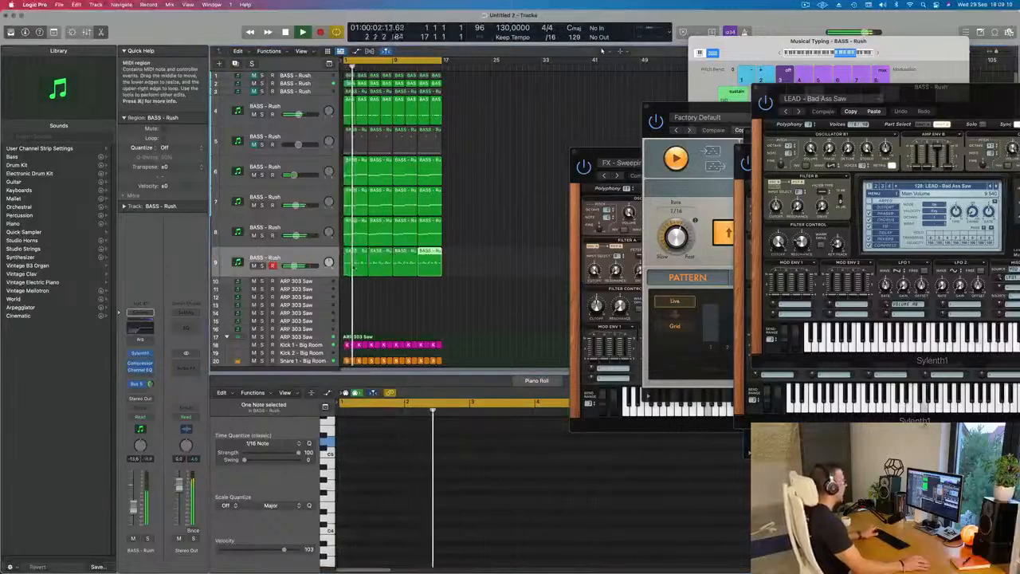
scroll(391, 297, "down", 2)
left_click(391, 301)
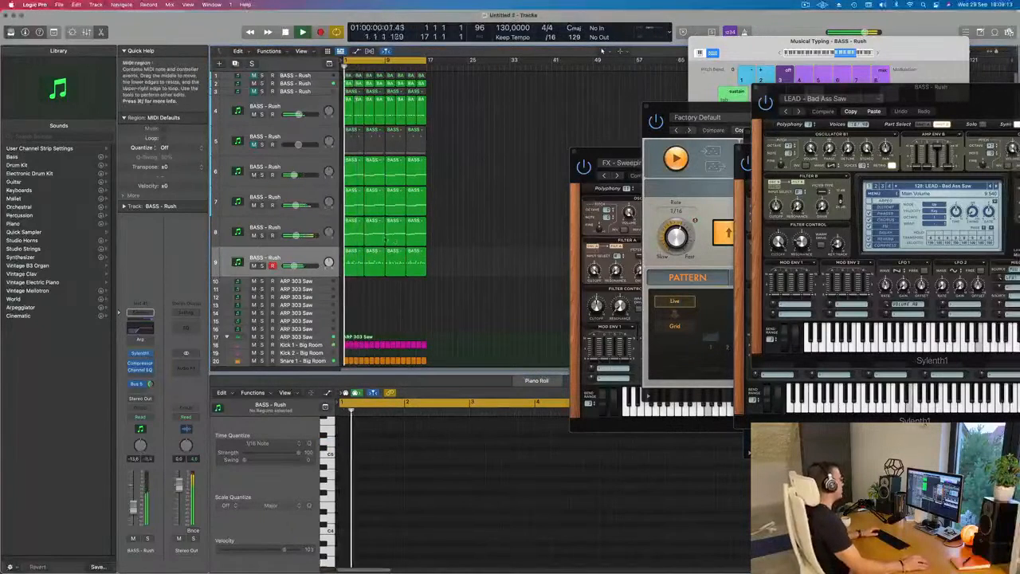
left_click(306, 257)
key("space")
key("space")
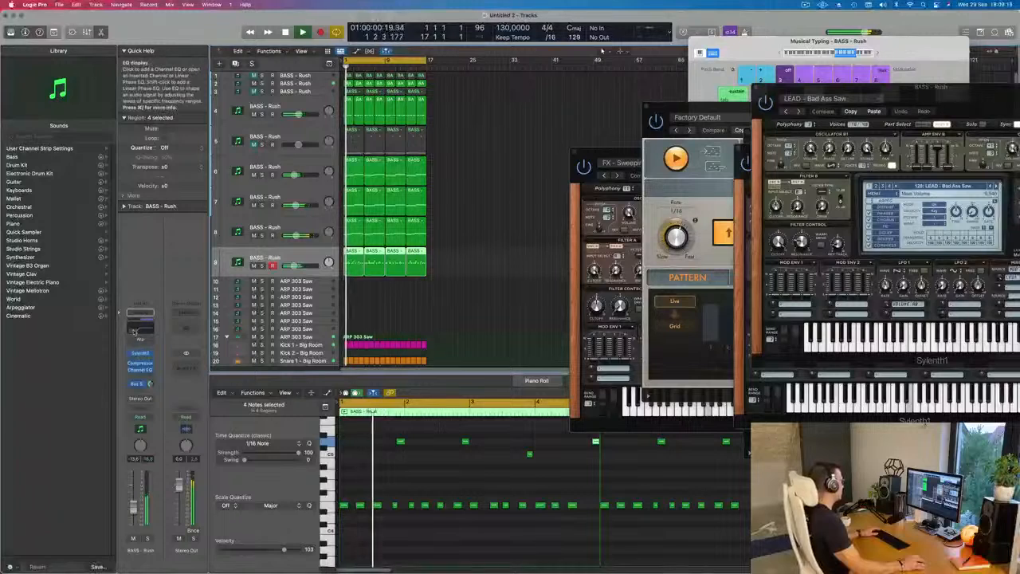
- Set the ninth track's Channel EQ to a 274 Hz low cut and a +2.7 dB high shelf at 3300 Hz, and close it
left_click(138, 329)
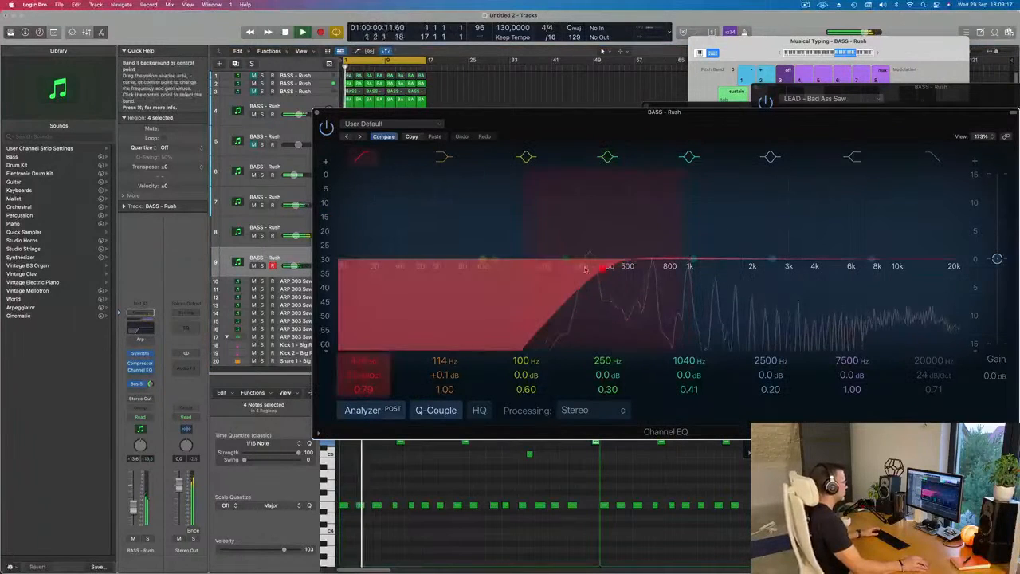
left_click_drag(871, 262, 794, 241)
left_click_drag(579, 118, 531, 126)
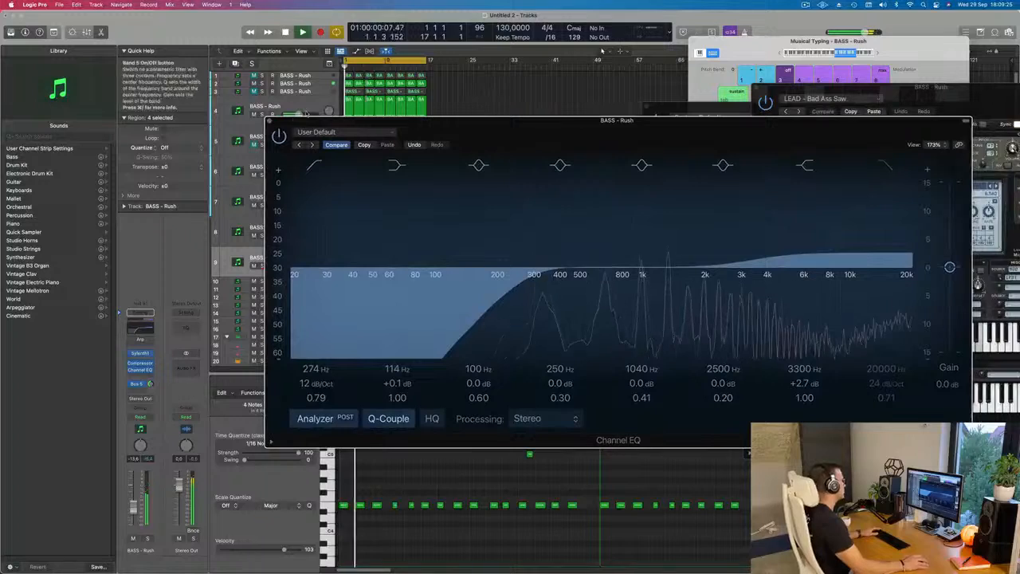
key("super+w")
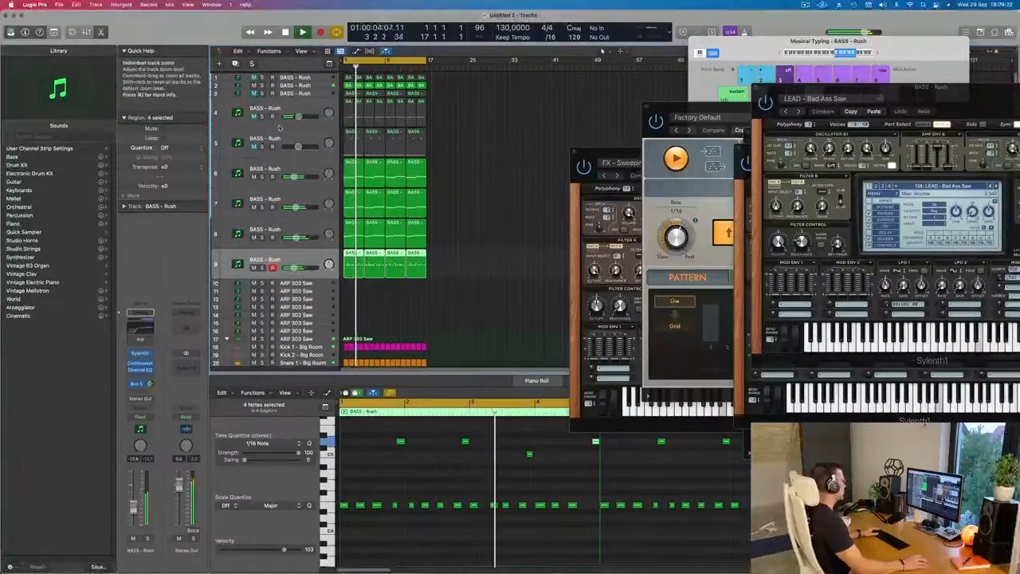
- Play from the beginning, select the fourth track, and unmute it
scroll(415, 249, "up", 5)
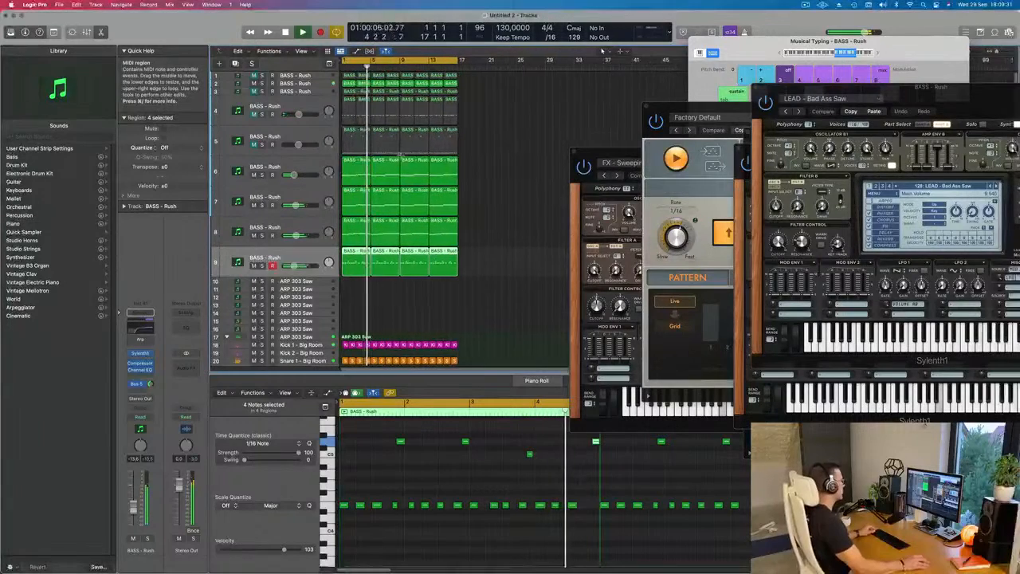
key("Return")
left_click(266, 109)
left_click(255, 115)
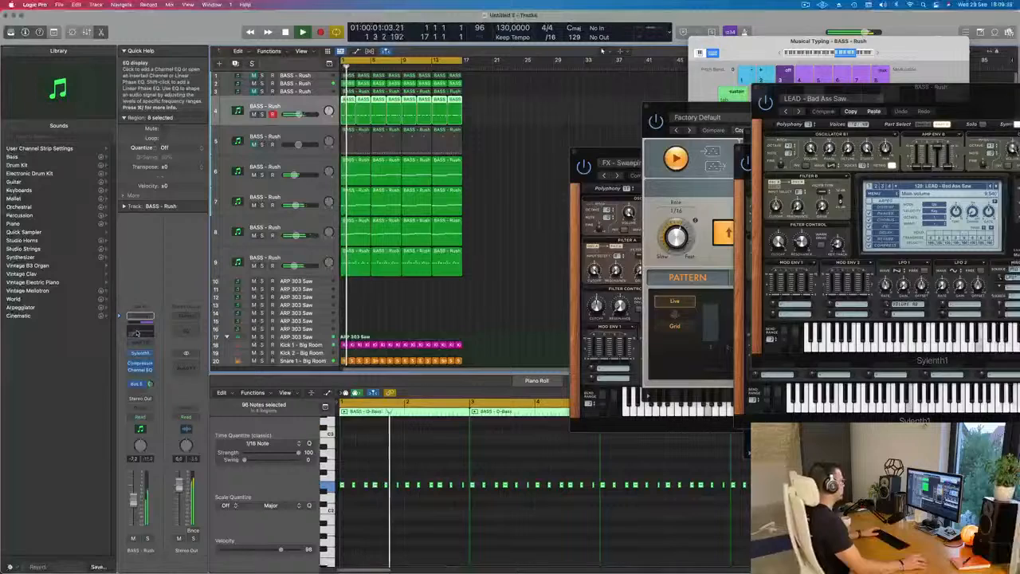
- Set the fourth track's Channel EQ low cut to 101 Hz and boost 228 Hz by +0.9 dB, and open the track's Sylenth1
left_click(140, 332)
left_click_drag(514, 269, 483, 273)
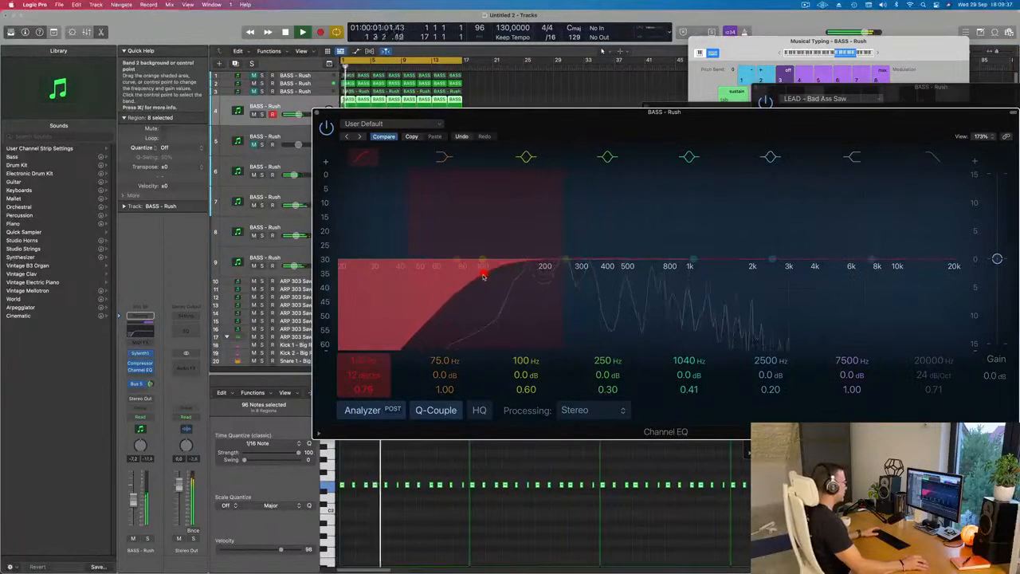
left_click_drag(562, 259, 558, 256)
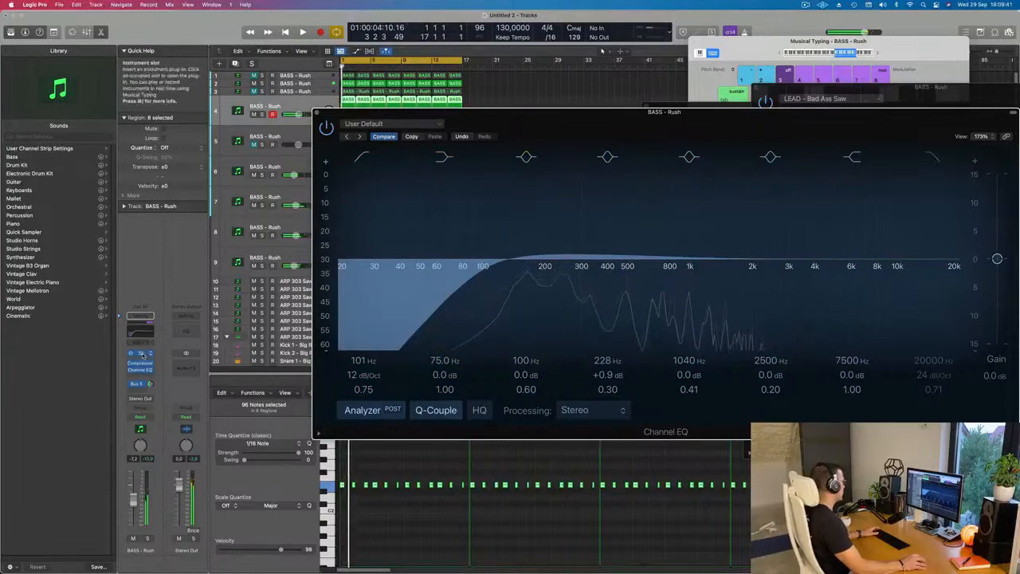
left_click(141, 354)
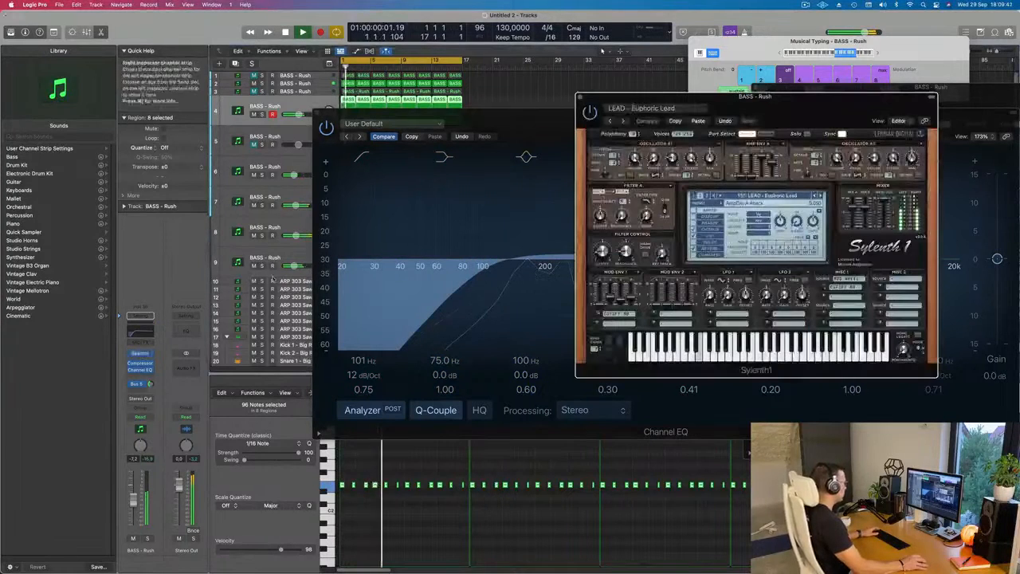
- Lower the fourth track's Bus 5 send level and replay from the beginning
left_click(151, 384)
left_click_drag(151, 388, 151, 397)
key("Return")
- Adjust the filter cutoff in the fourth track's Sylenth1 and slightly raise the track's volume
left_click_drag(602, 251, 603, 248)
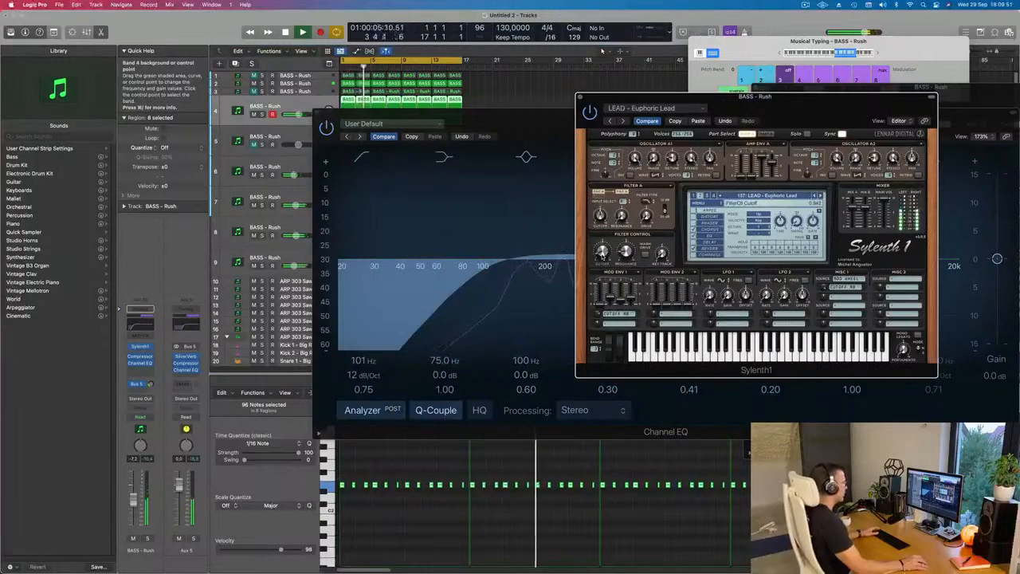
key("Return")
left_click_drag(134, 499, 134, 498)
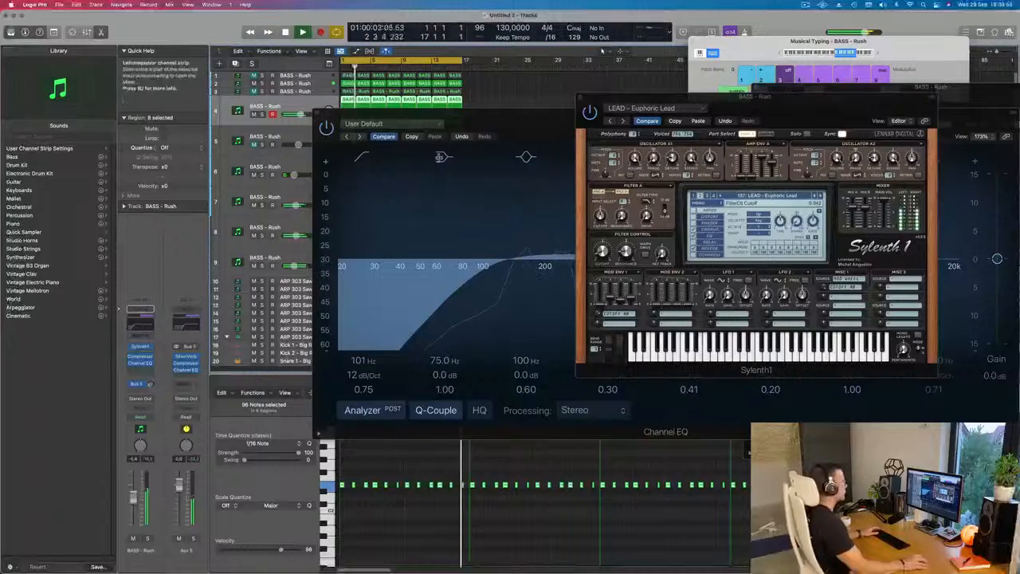
- Close the fourth track's Sylenth1 and Channel EQ, stop playback, and move the remaining plug-in windows clear of the arrangement
left_click(581, 100)
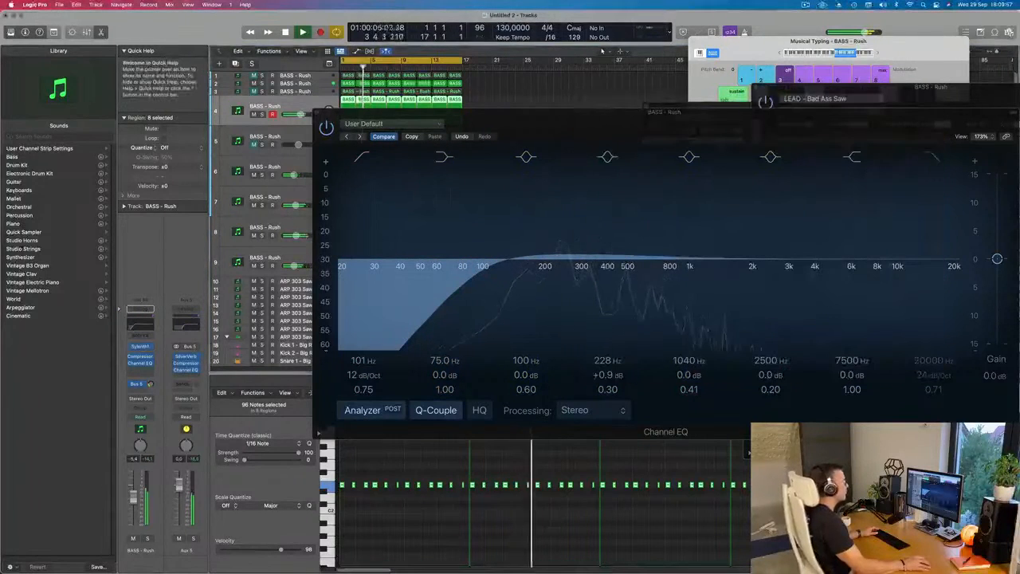
left_click(586, 83)
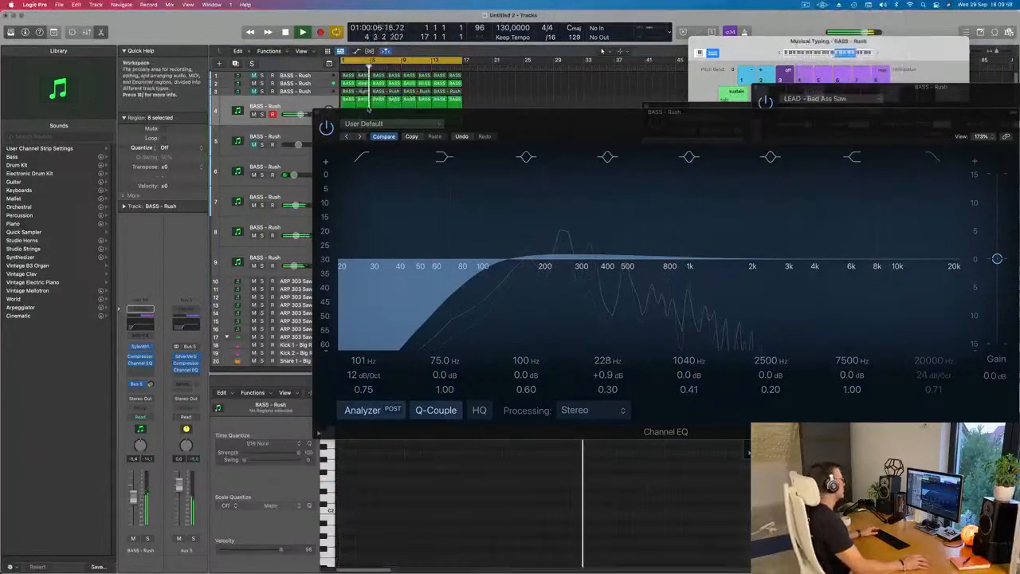
left_click(320, 114)
scroll(433, 262, "left", 3)
scroll(456, 280, "right", 5)
scroll(439, 291, "down", 3)
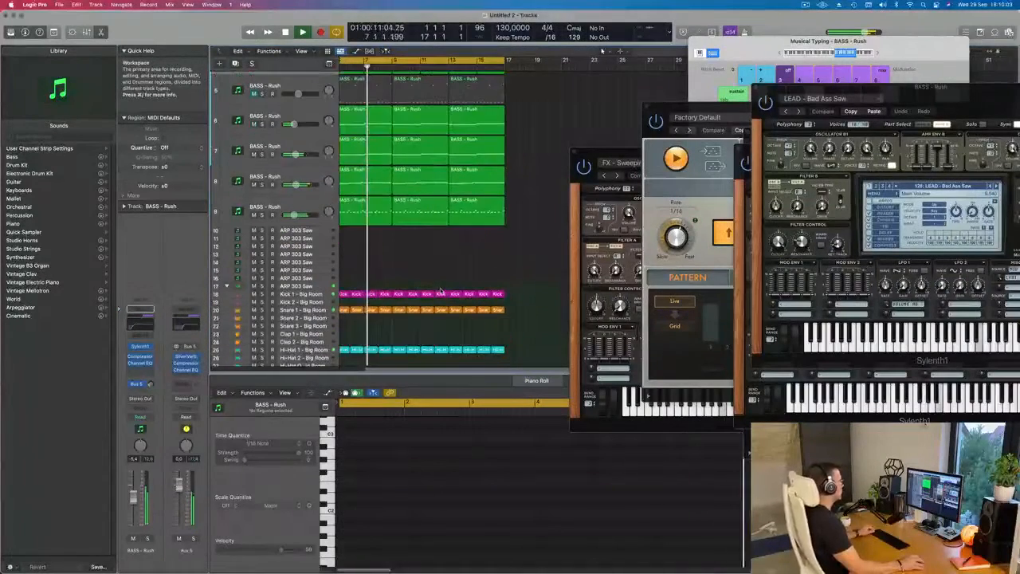
scroll(407, 268, "left", 4)
scroll(392, 257, "left", 3)
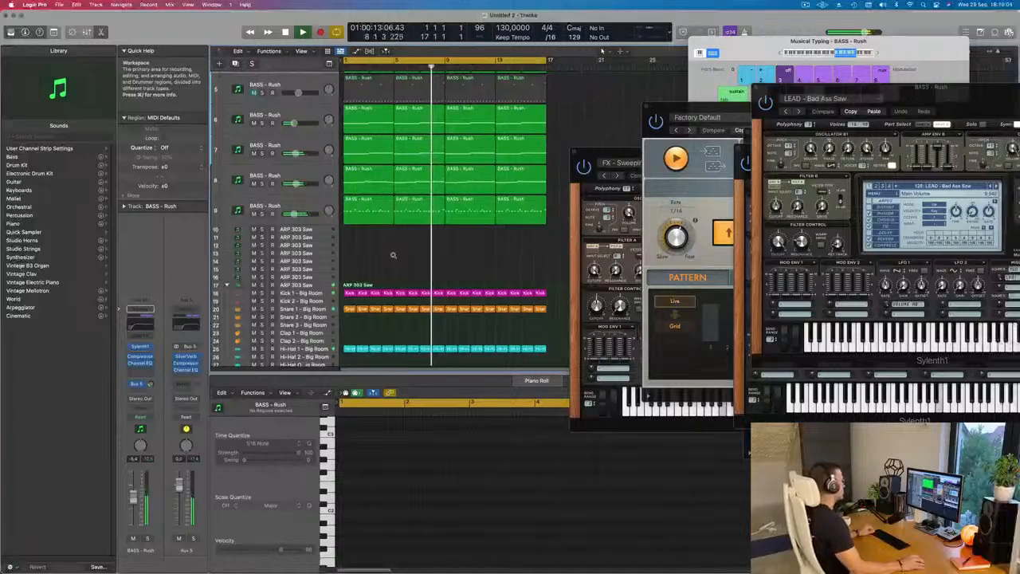
scroll(392, 250, "up", 3)
key("space")
left_click_drag(614, 162, 844, 176)
left_click_drag(666, 107, 797, 128)
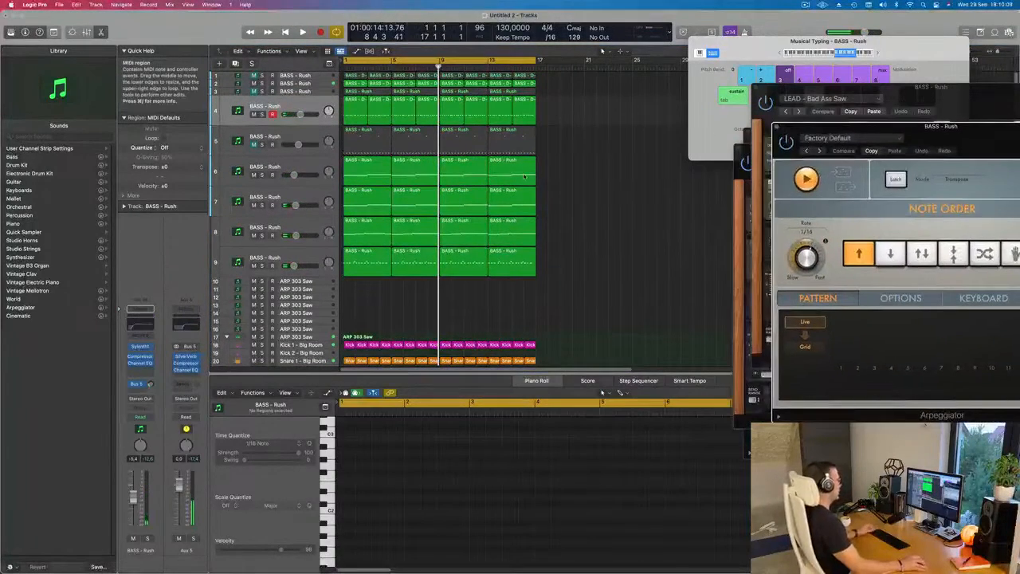
left_click(584, 185)
key("super+a")
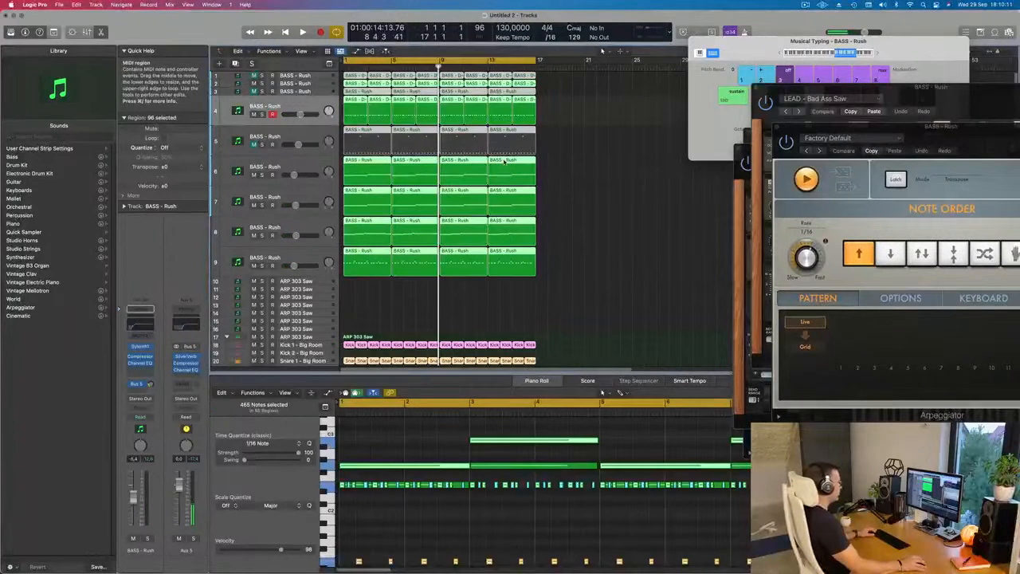
right_click(504, 161)
left_click(507, 164)
right_click(503, 183)
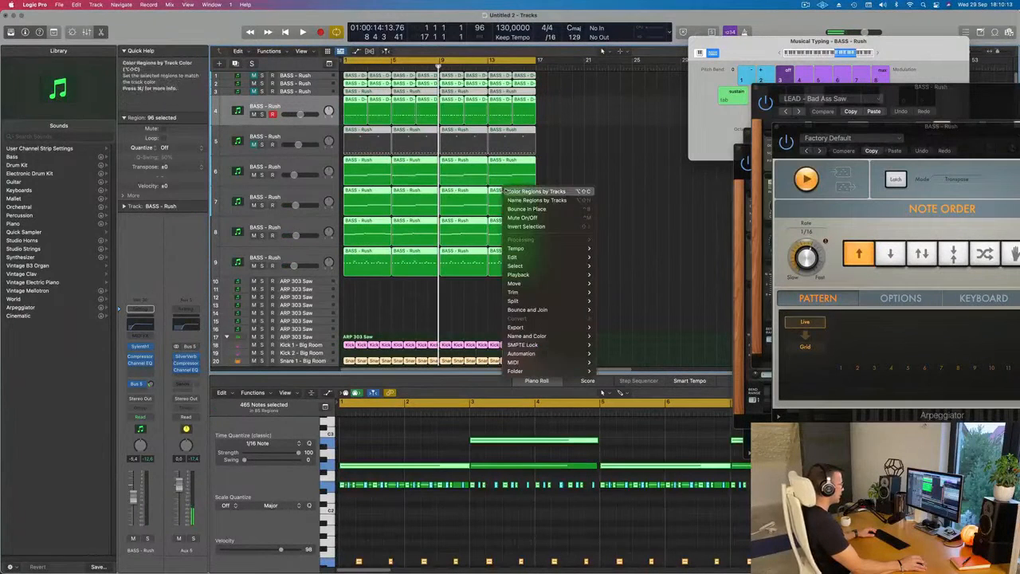
left_click(528, 198)
left_click(561, 150)
- Select all regions in the arrangement and repeat them three times to fill 64 bars
key("space")
scroll(495, 272, "down", 5)
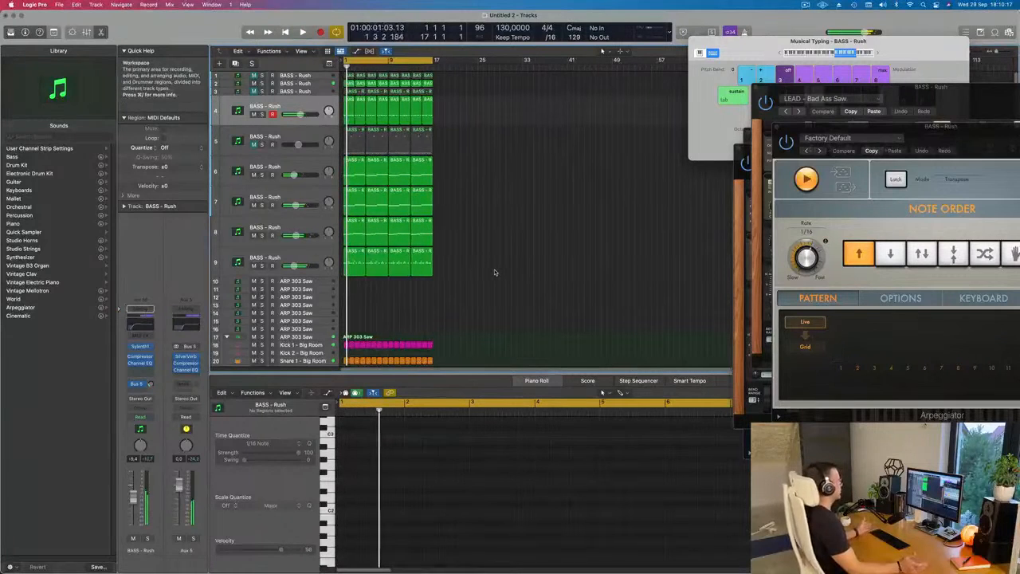
key("super+a")
key("super+r")
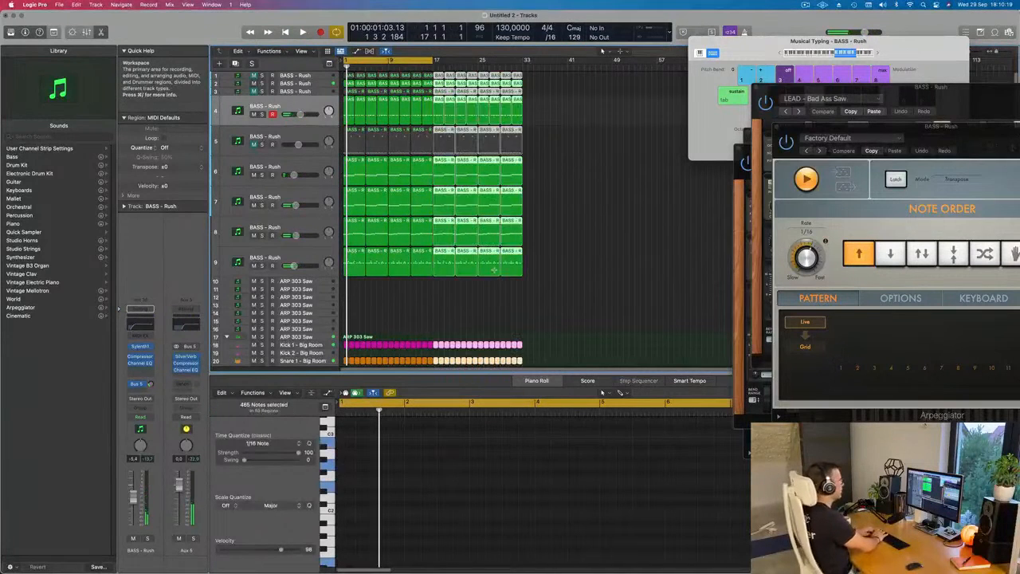
key("super+r")
key("super+r")
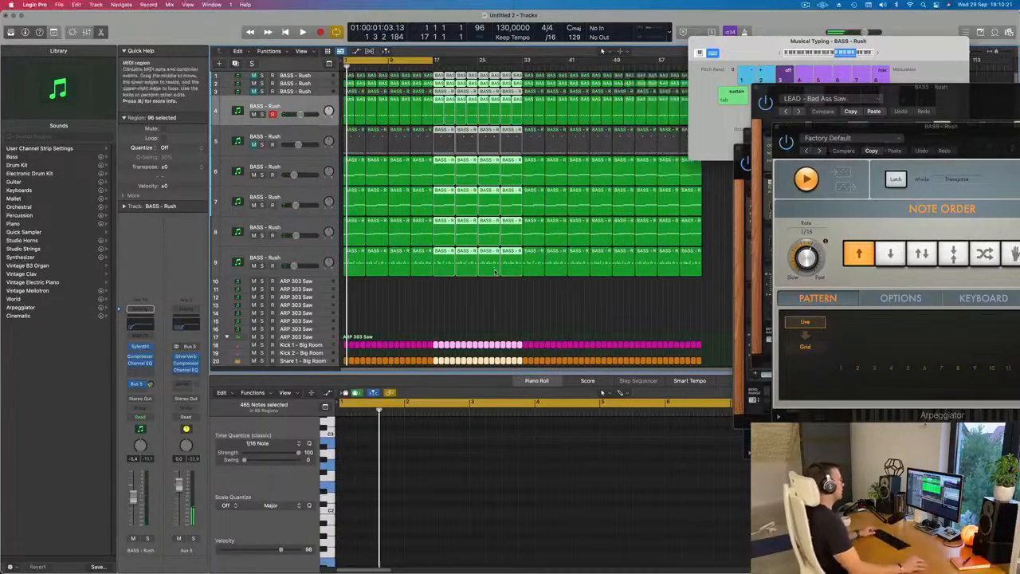
key("z")
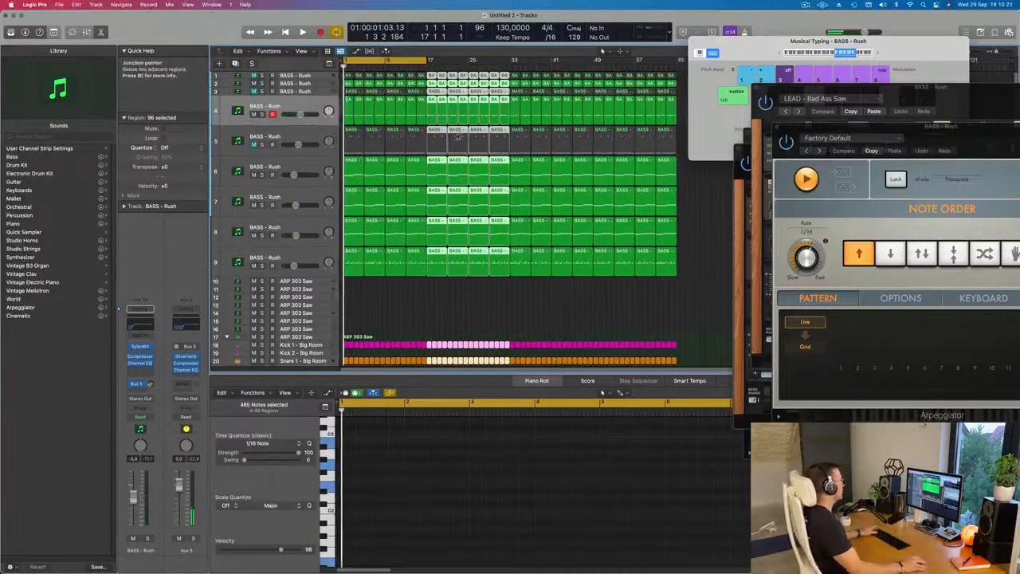
- Show the Marquee Ruler and the Secondary Ruler in the Tracks area, and start playback
left_click(302, 51)
left_click(321, 149)
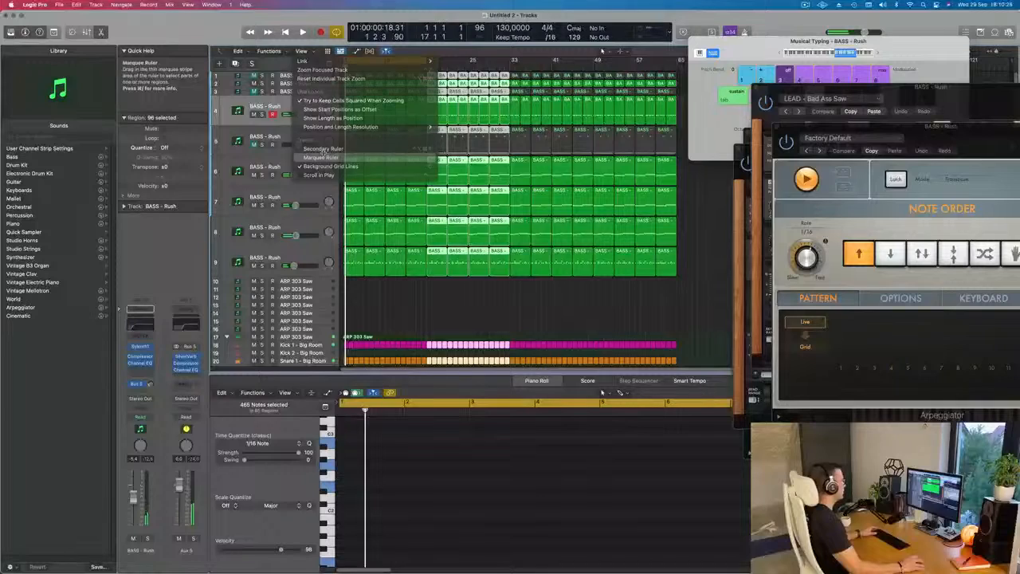
left_click(302, 51)
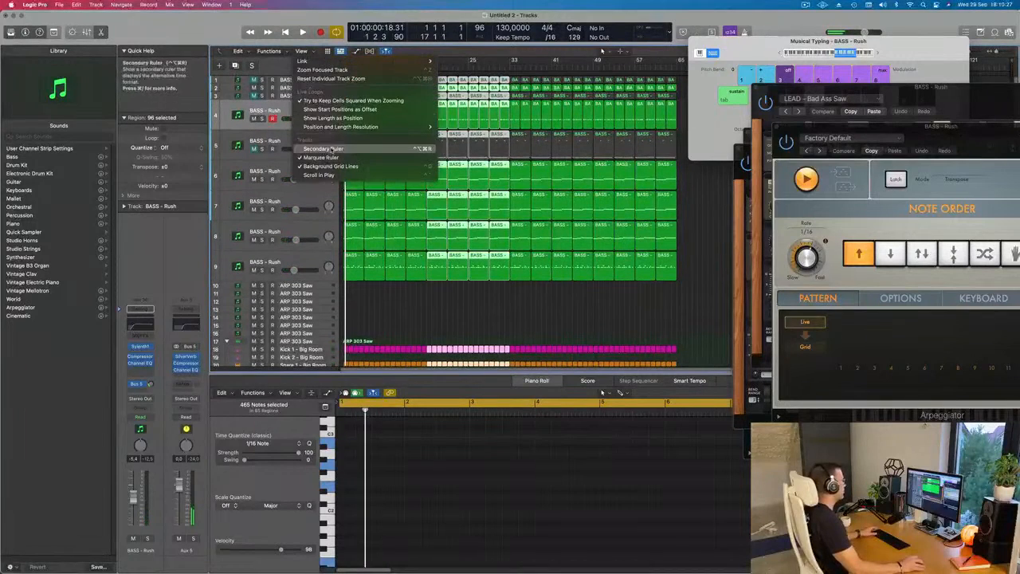
left_click(501, 150)
key("space")
scroll(394, 315, "down", 4)
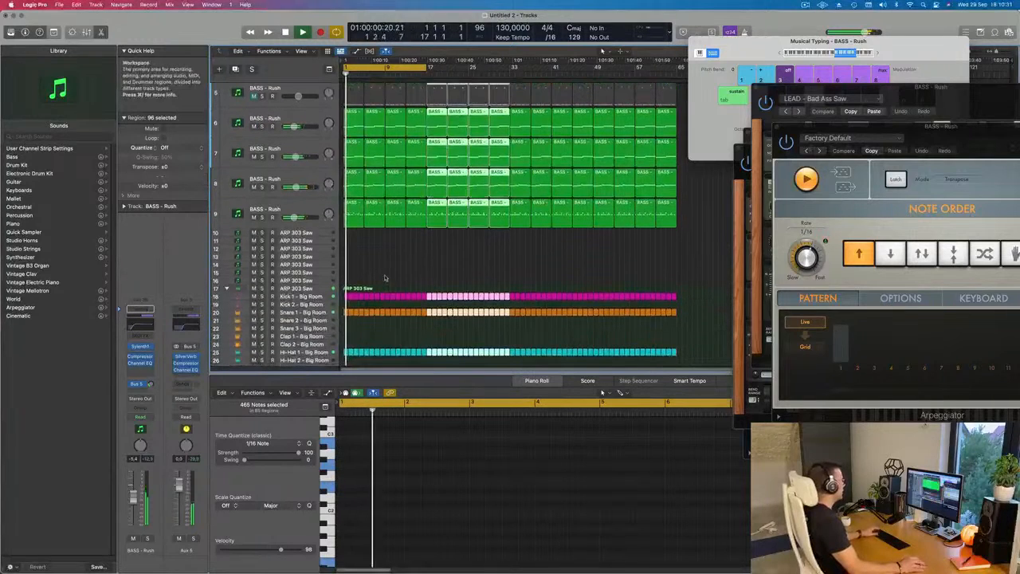
- Deselect all regions, hide the Musical Typing keyboard, and open the Mixer
left_click(425, 255)
key("super+k")
key("x")
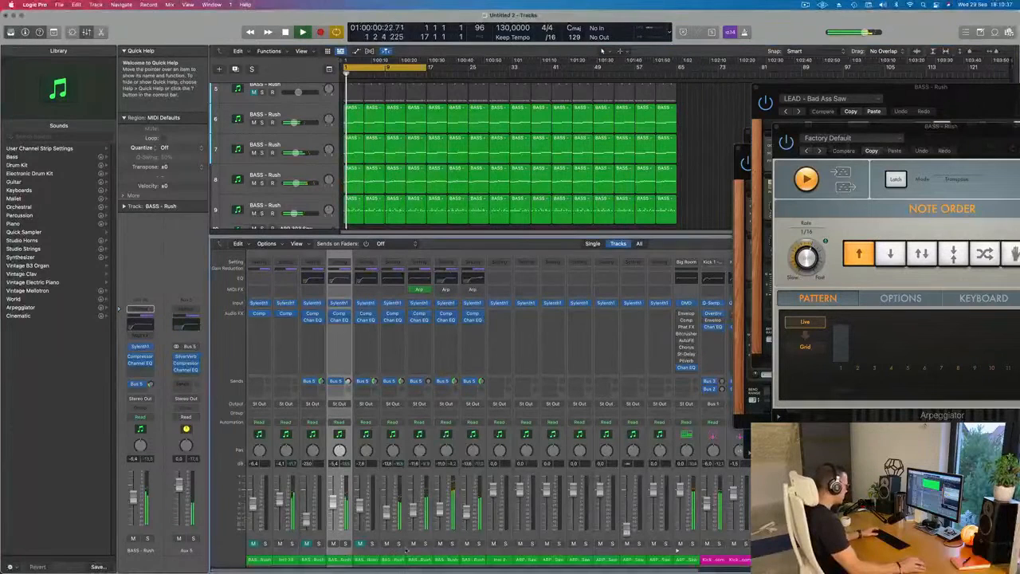
- Unmute the muted bass tracks, lower the volume of all nine bass tracks to minus infinity, and close the Mixer
left_click(307, 544)
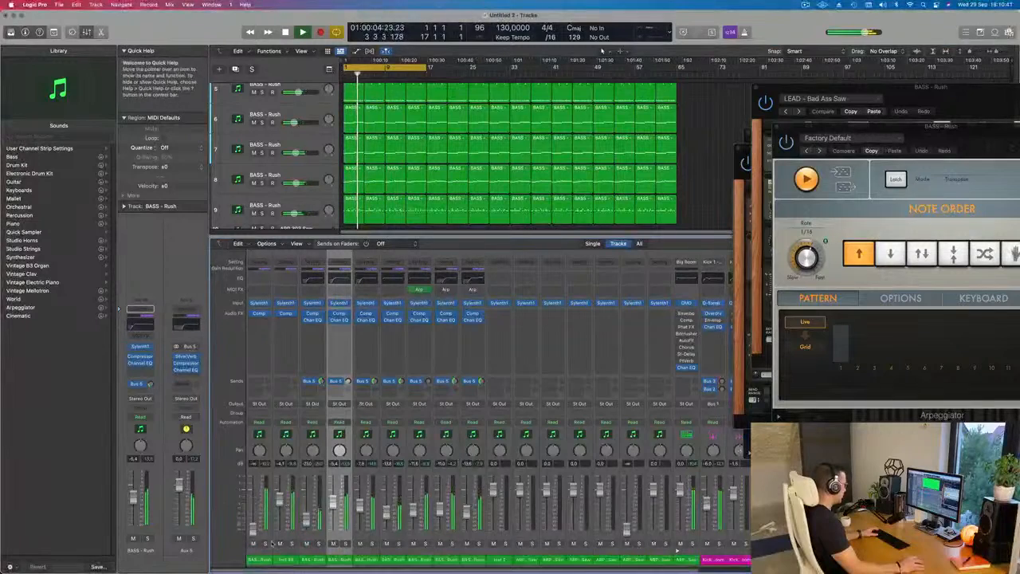
left_click_drag(473, 563, 266, 564)
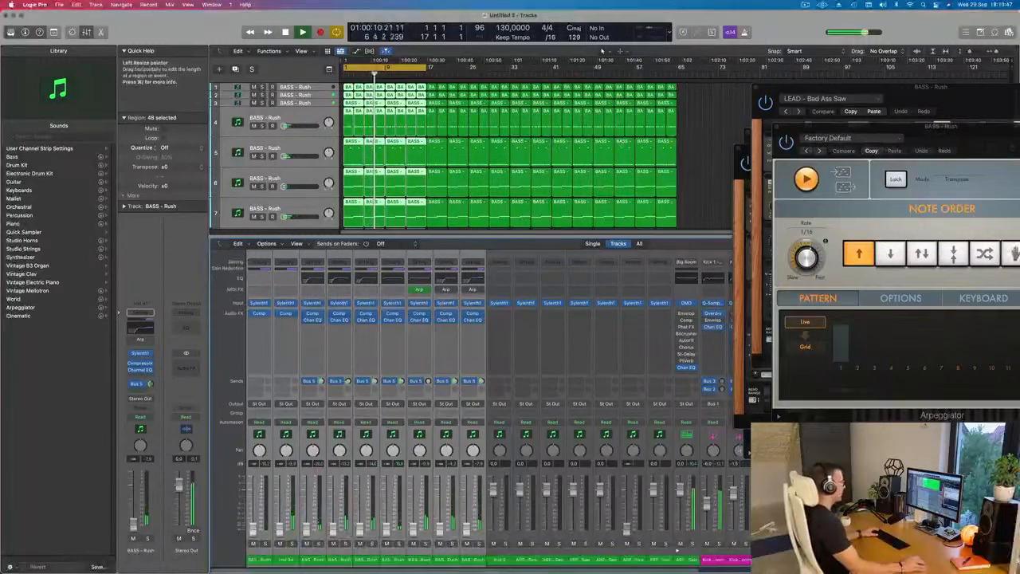
left_click(705, 156)
scroll(693, 155, "down", 2)
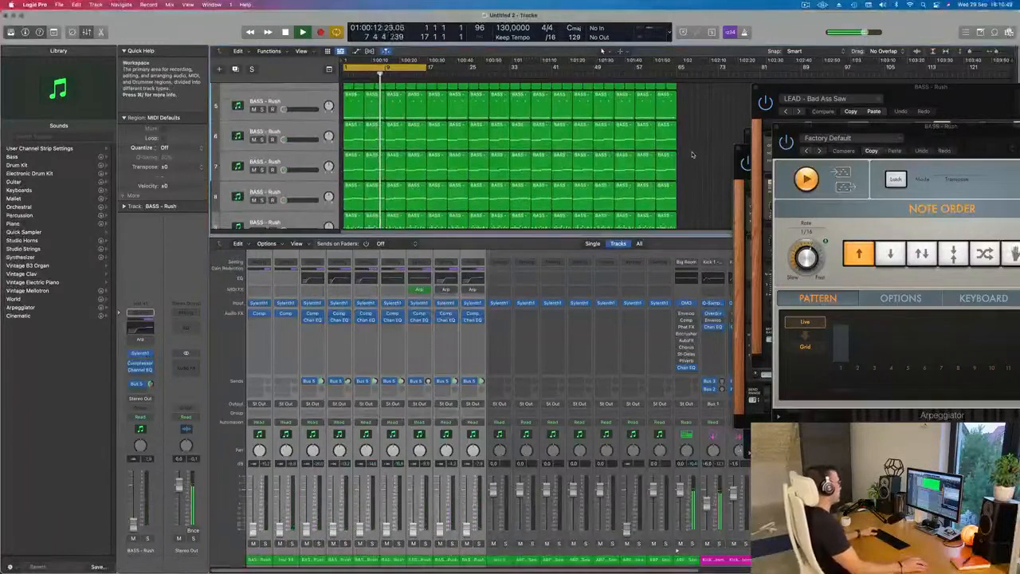
scroll(685, 153, "up", 1)
key("x")
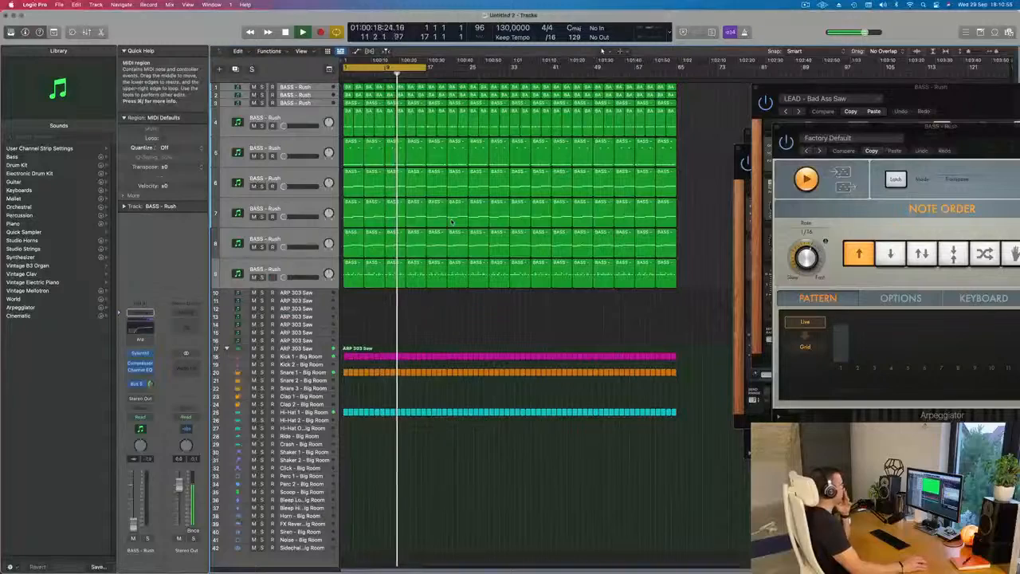
- Select the seventh track, play from the beginning, and bring its volume up to about -12.2 dB
left_click(295, 208)
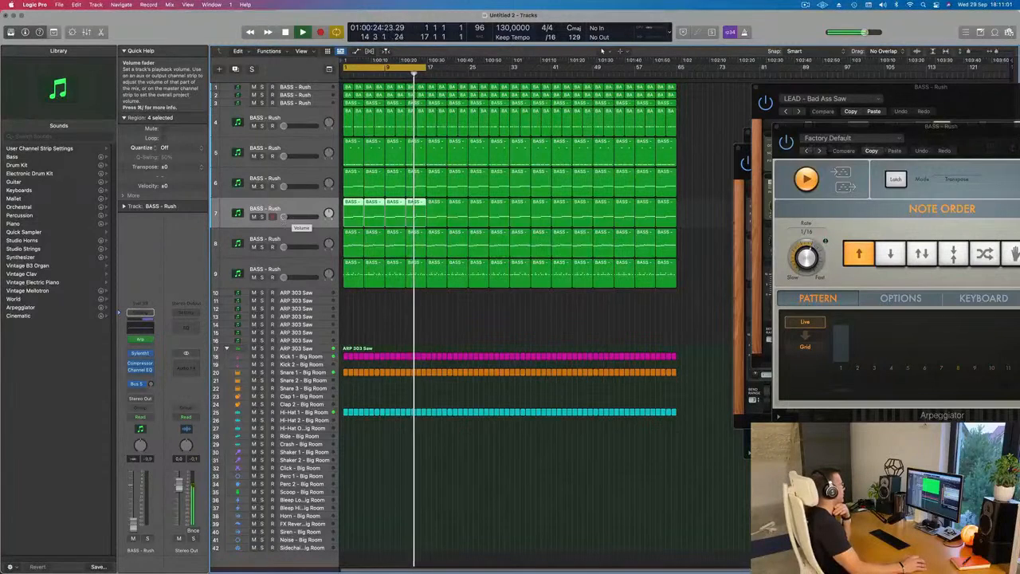
left_click_drag(290, 216, 292, 216)
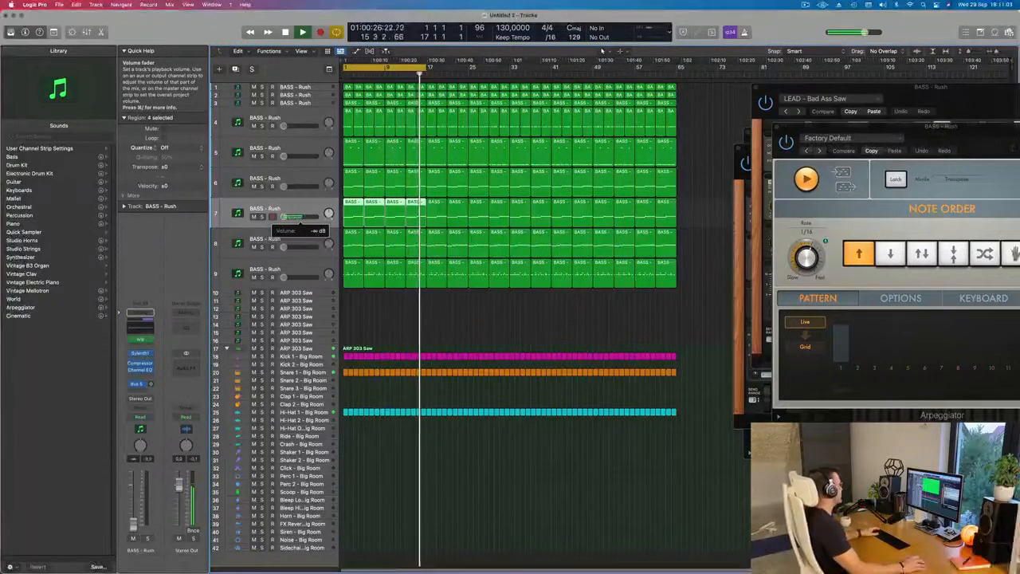
key("space")
key("space")
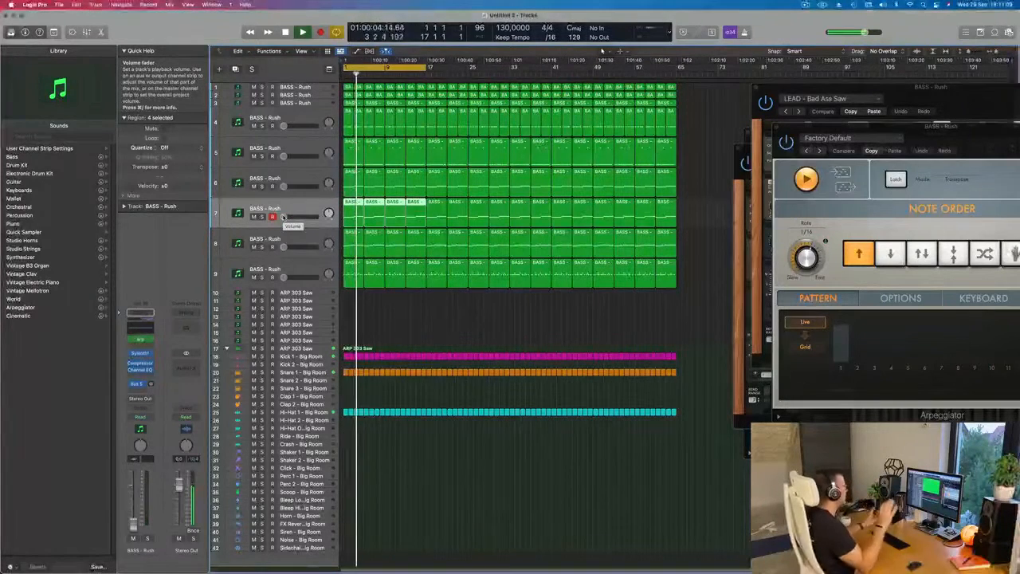
key("Return")
left_click_drag(284, 217, 296, 218)
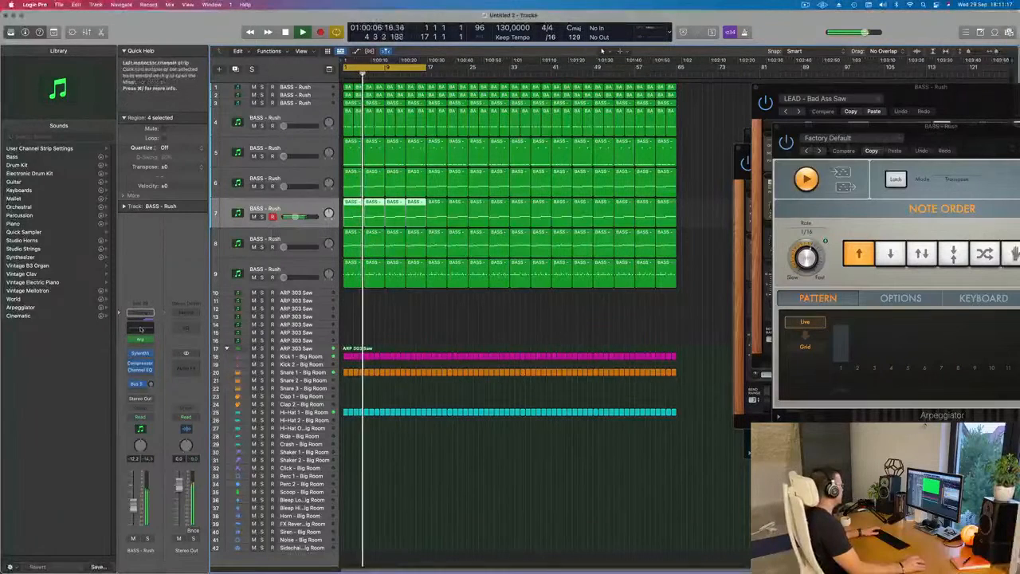
- Open the seventh track's Channel EQ, adjust its curve, and close it
left_click(140, 370)
left_click_drag(451, 274, 464, 244)
left_click(316, 113)
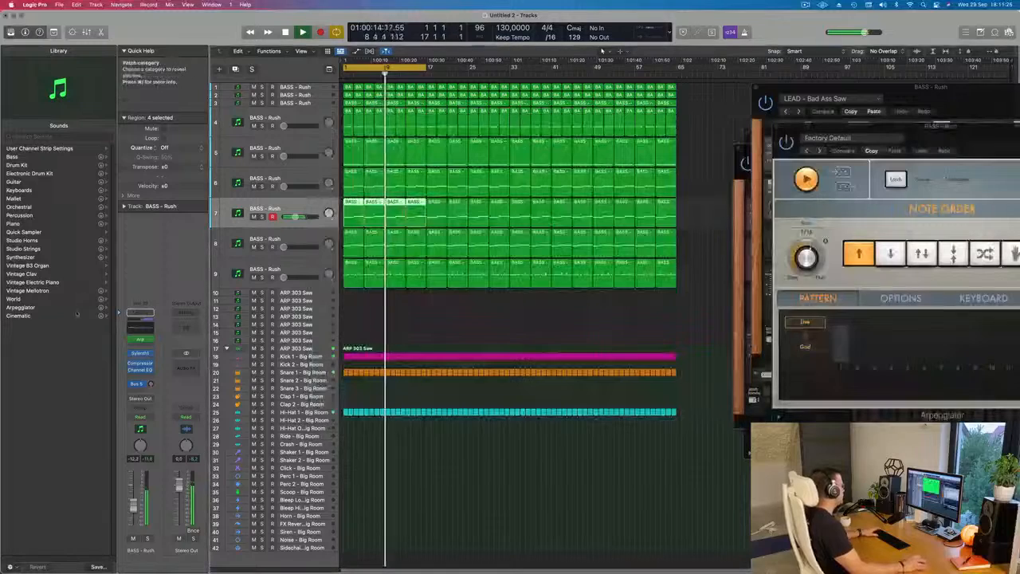
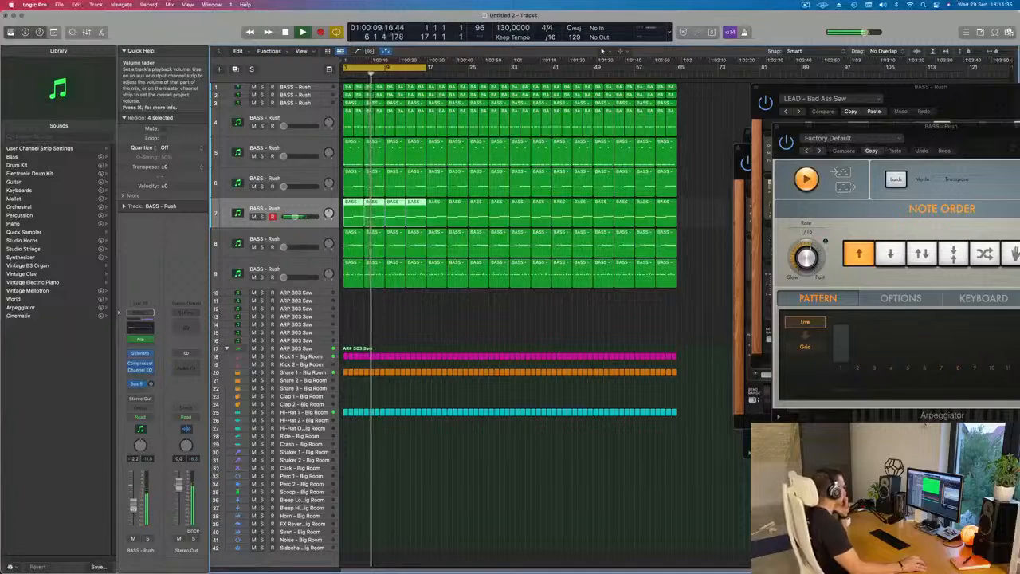
left_click(444, 315)
left_click(301, 264)
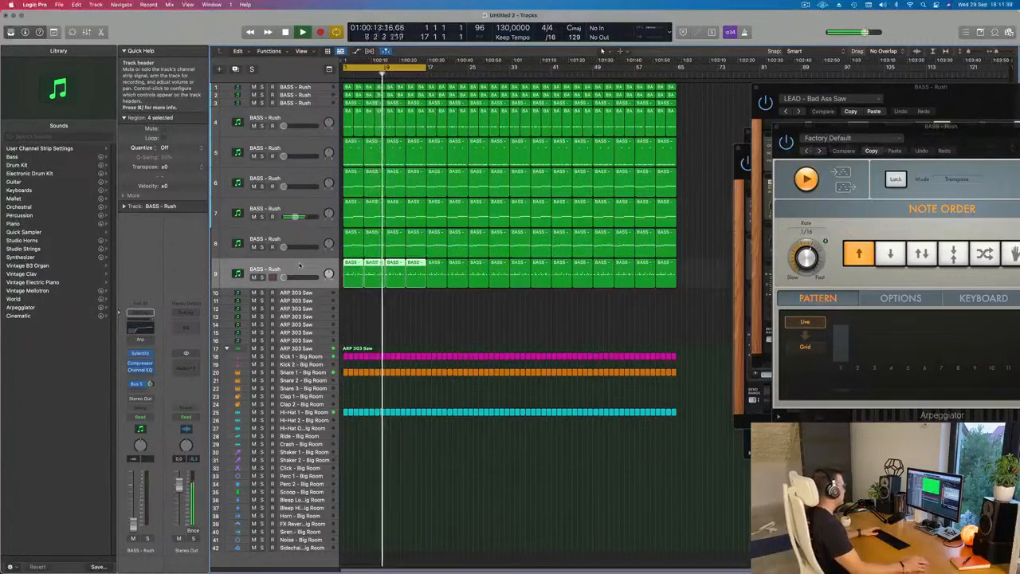
left_click(310, 232)
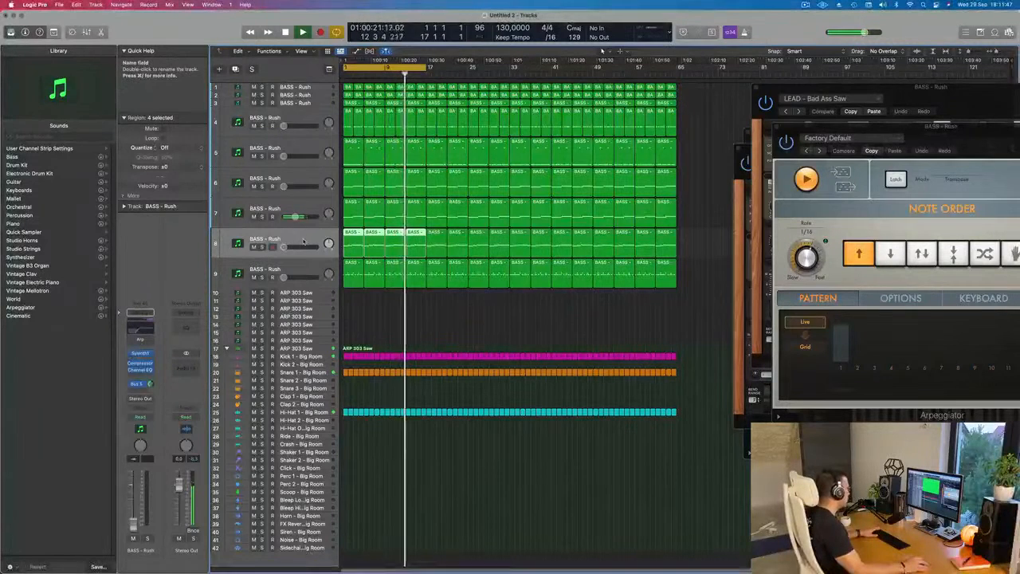
left_click(262, 187)
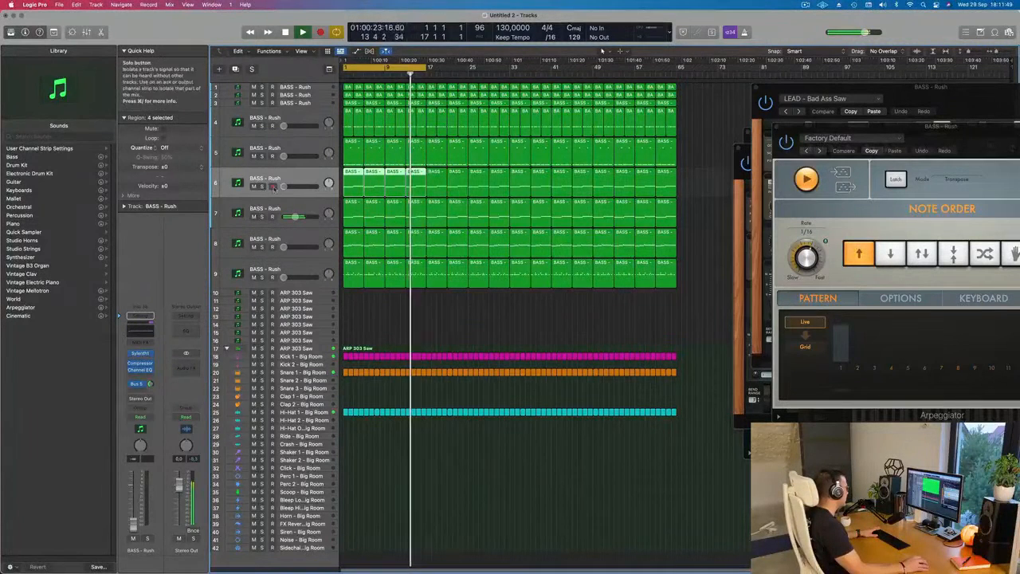
mouse_move(284, 187)
left_mouse_down()
mouse_move(296, 187)
mouse_move(282, 186)
left_mouse_up()
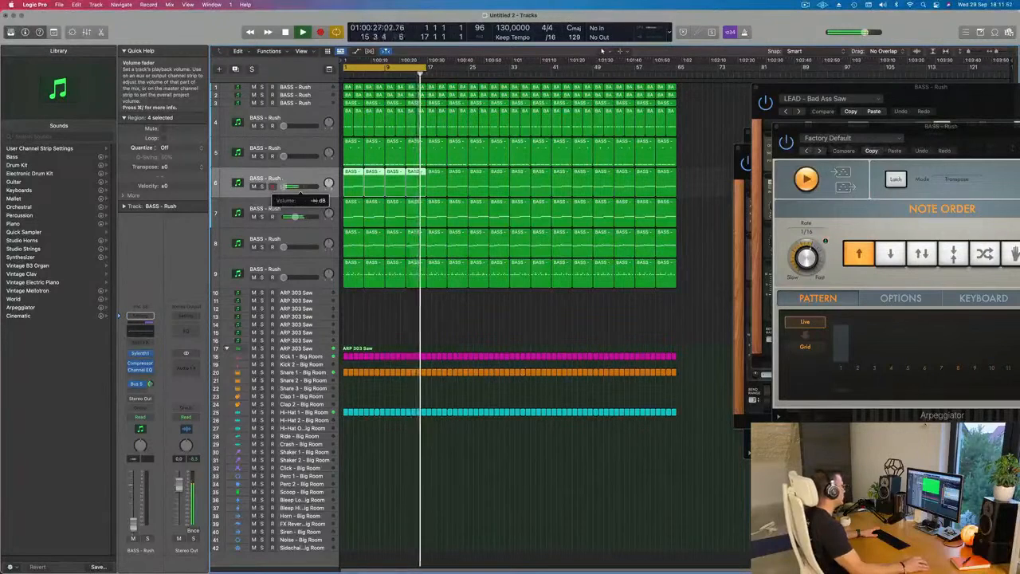
- Select the eighth track and raise its volume to about -16 dB, replaying the section from the beginning to judge the balance
left_click(301, 238)
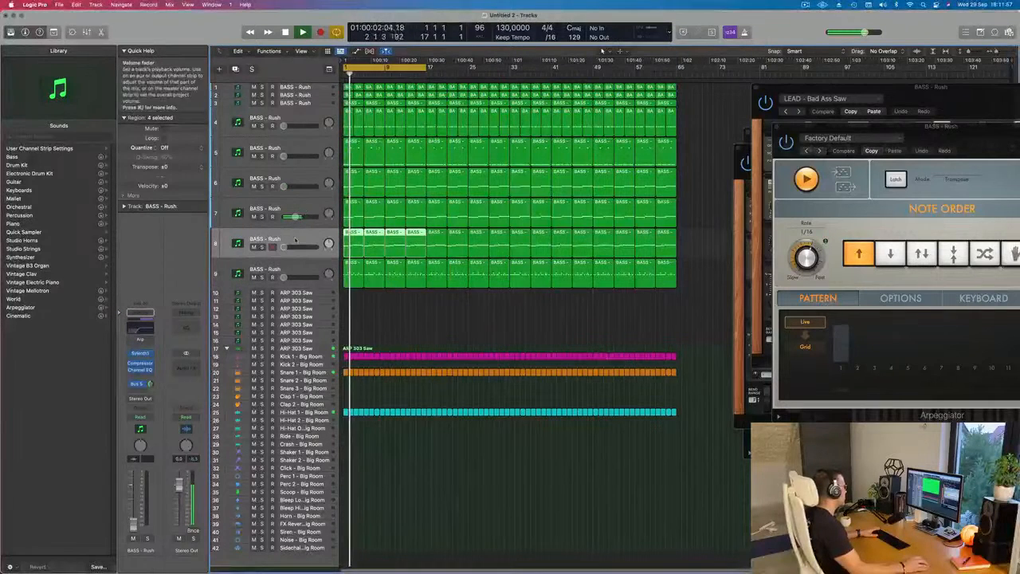
left_click_drag(284, 247, 284, 247)
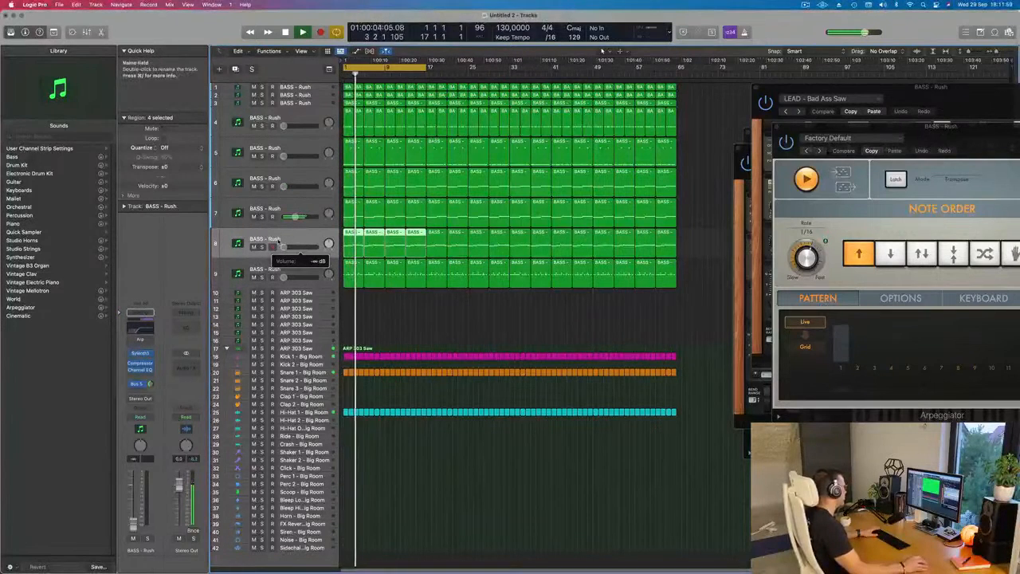
left_click_drag(284, 247, 295, 247)
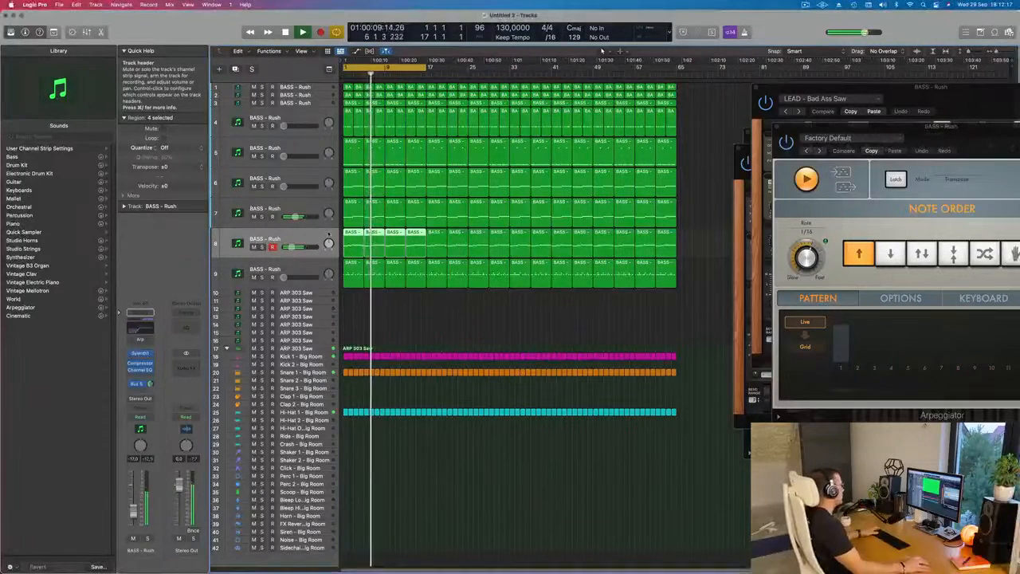
key("space")
left_click(372, 263)
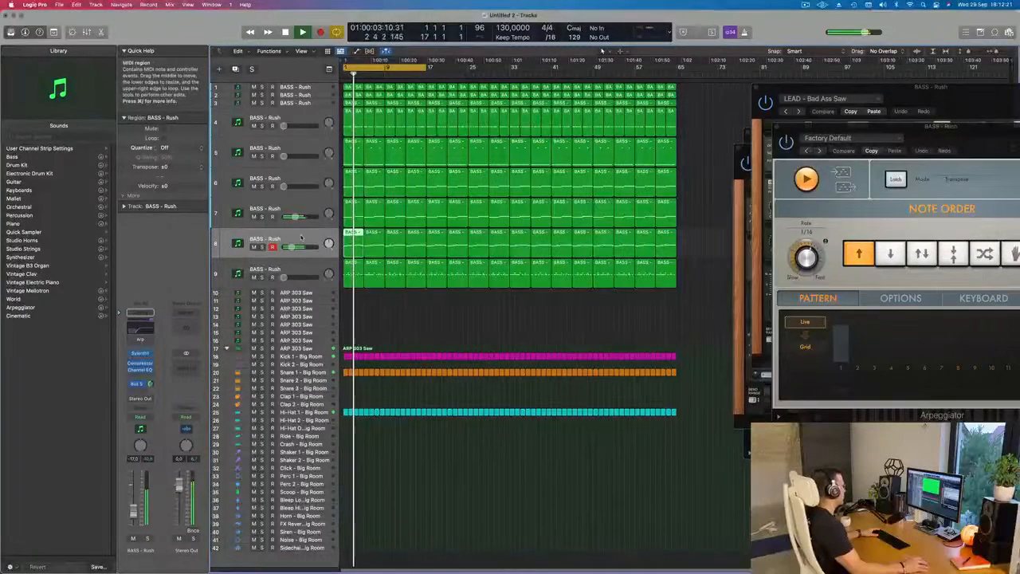
key("space")
key("space")
left_click_drag(134, 511, 134, 509)
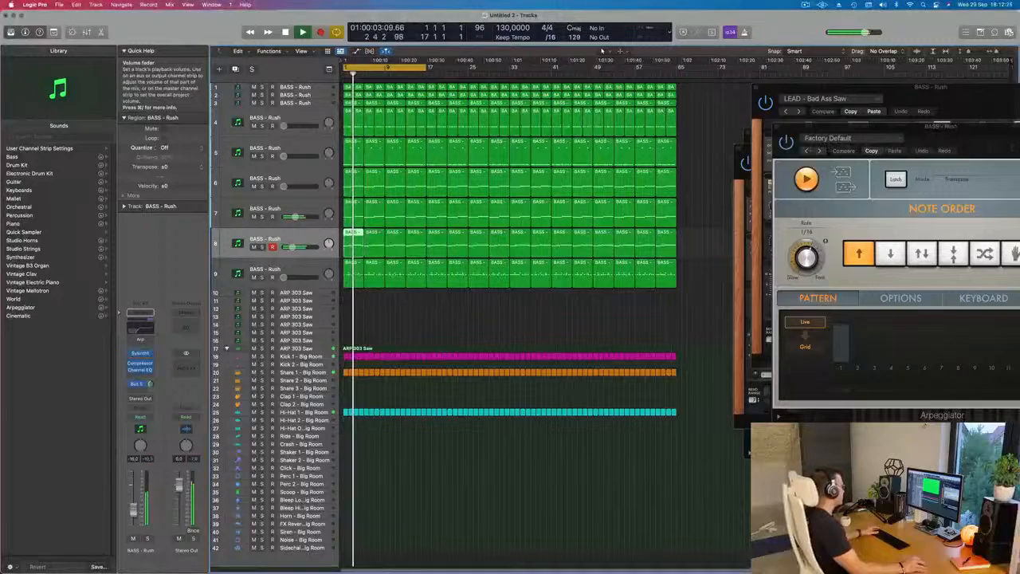
- Open the seventh track's Sylenth1, check its filter settings during playback, and close it
left_click(316, 212)
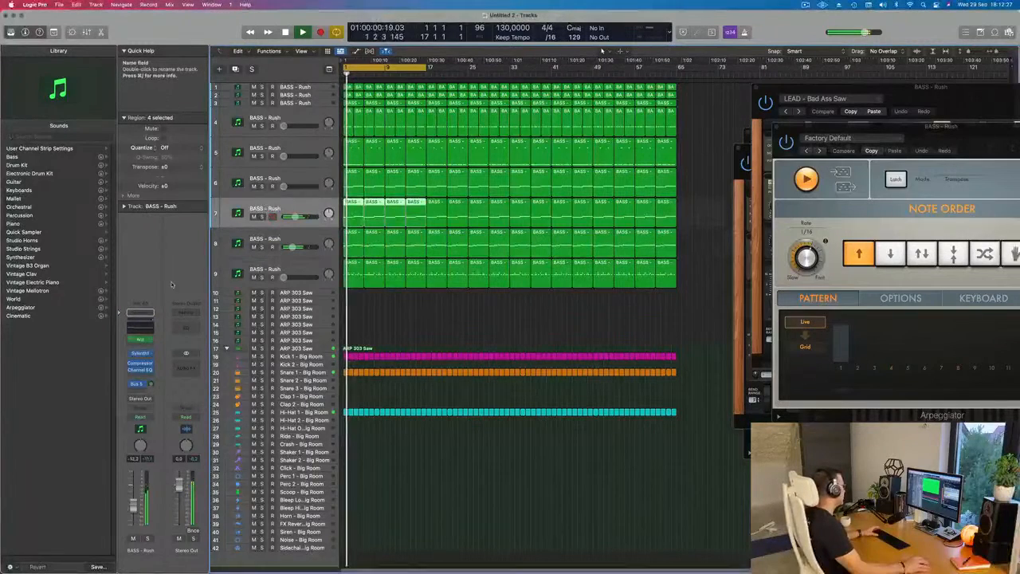
left_click(140, 353)
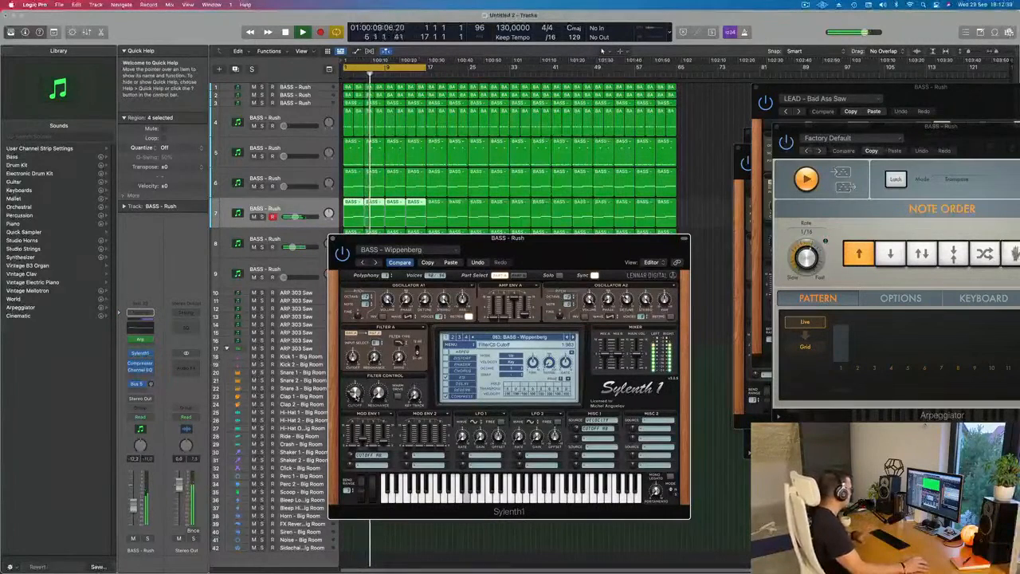
left_click_drag(431, 238, 409, 244)
key("space")
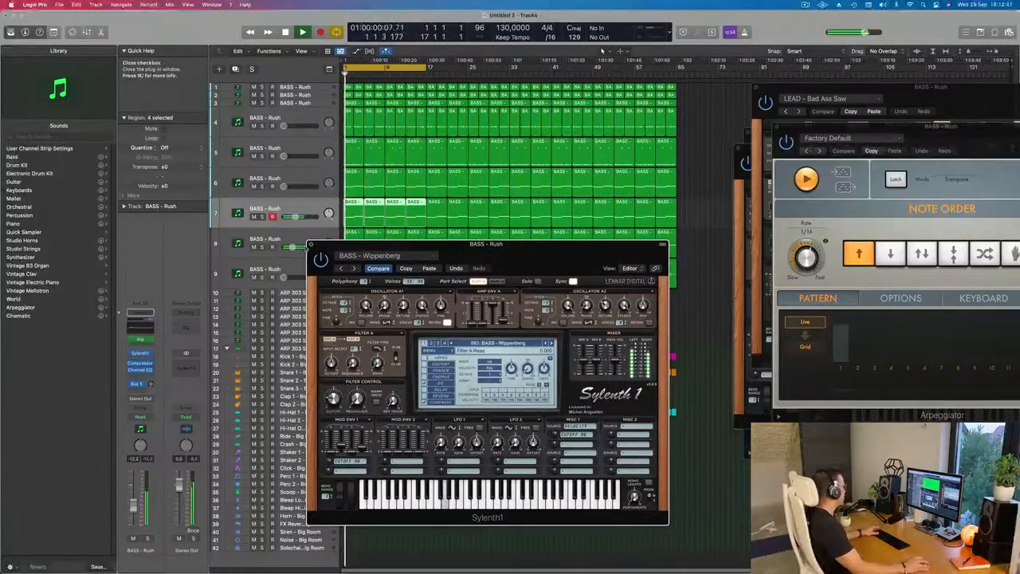
left_click(312, 244)
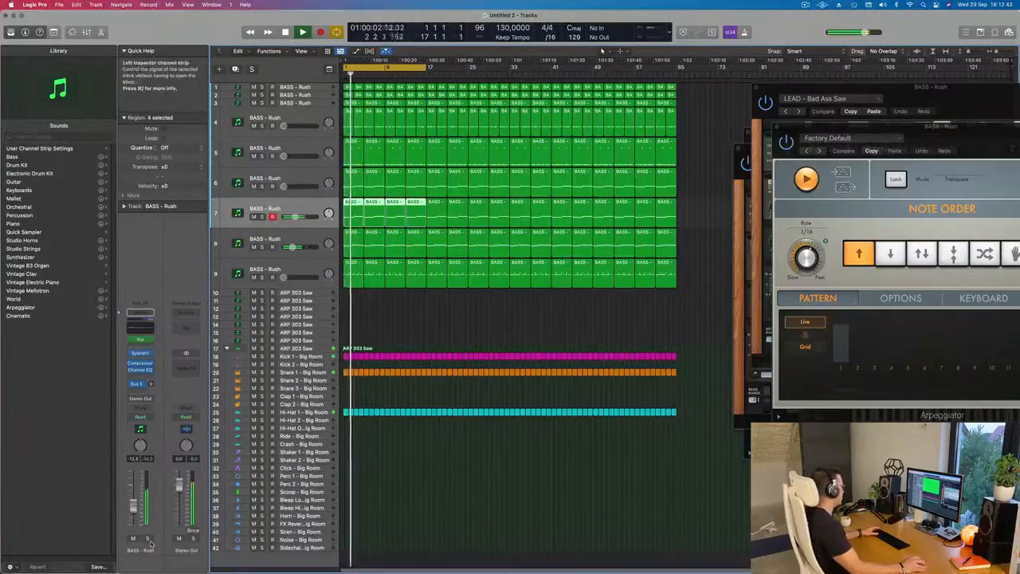
- Briefly solo the seventh track and the eighth track in turn to hear each layer alone
left_click(147, 539)
left_click(147, 538)
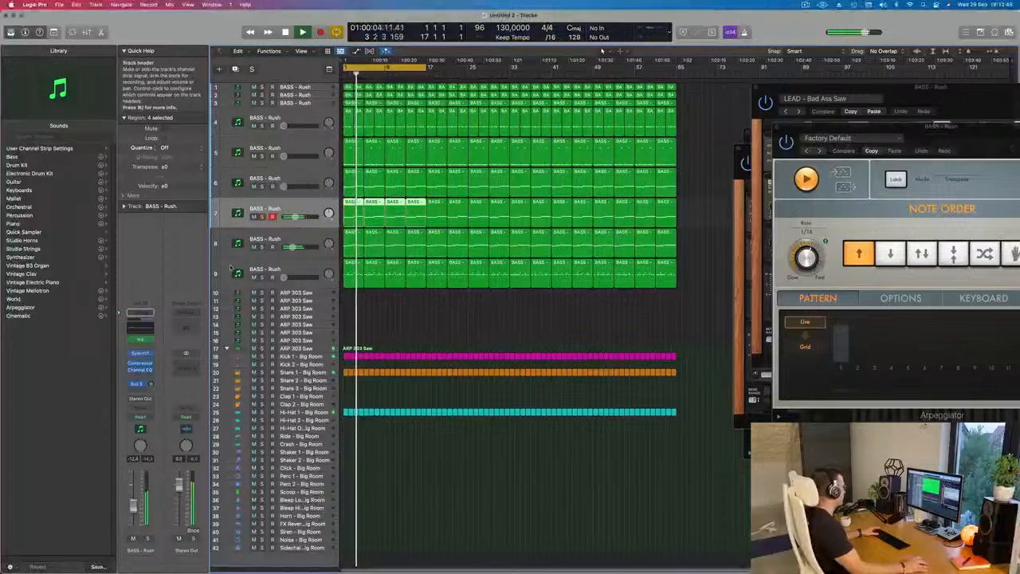
left_click(261, 247)
left_click(261, 247)
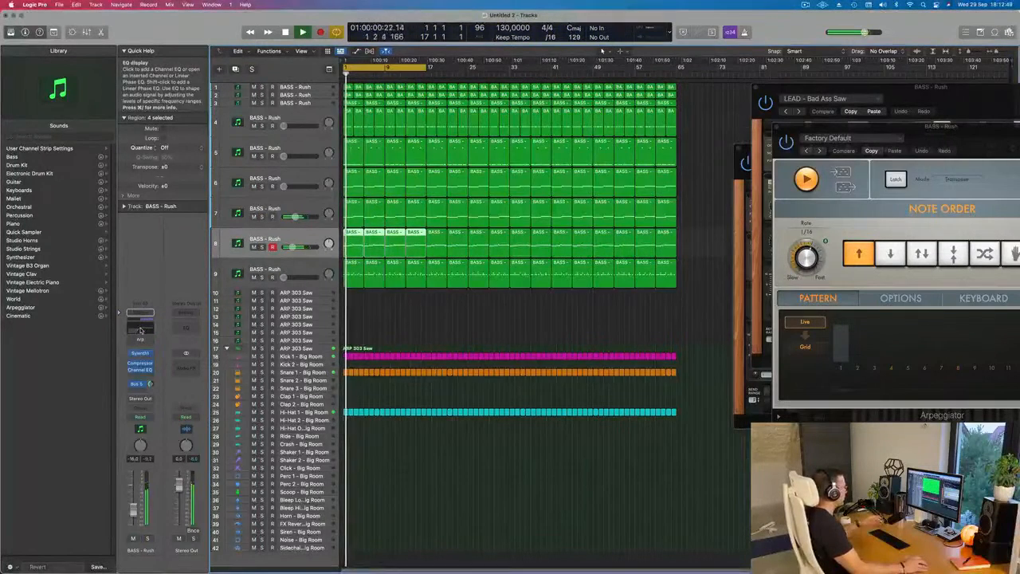
- In the eighth track's Channel EQ, set the low cut to 310 Hz with a 24 dB/Oct slope and Q 0.57, and close it
left_click(141, 330)
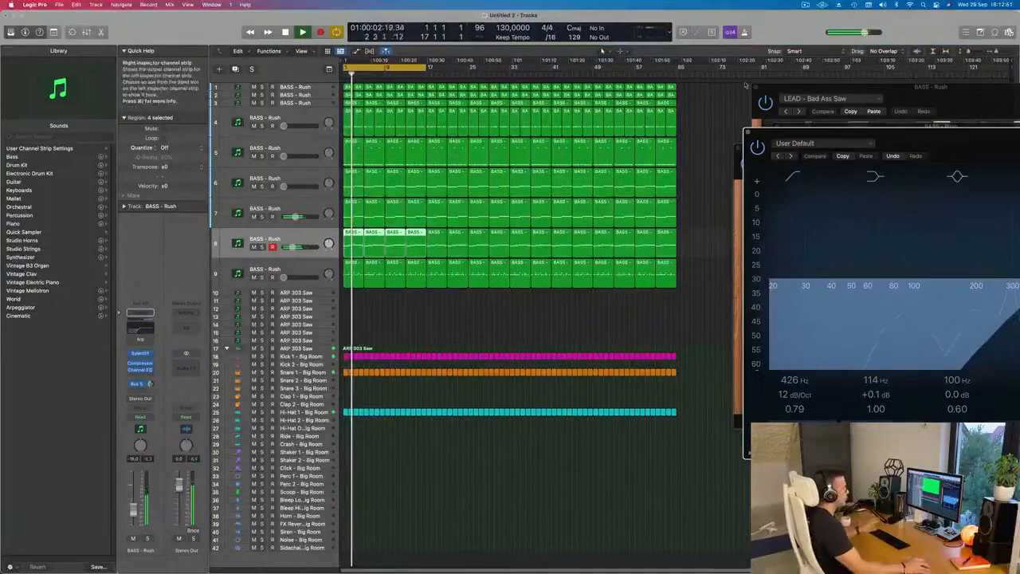
left_click_drag(892, 125, 634, 103)
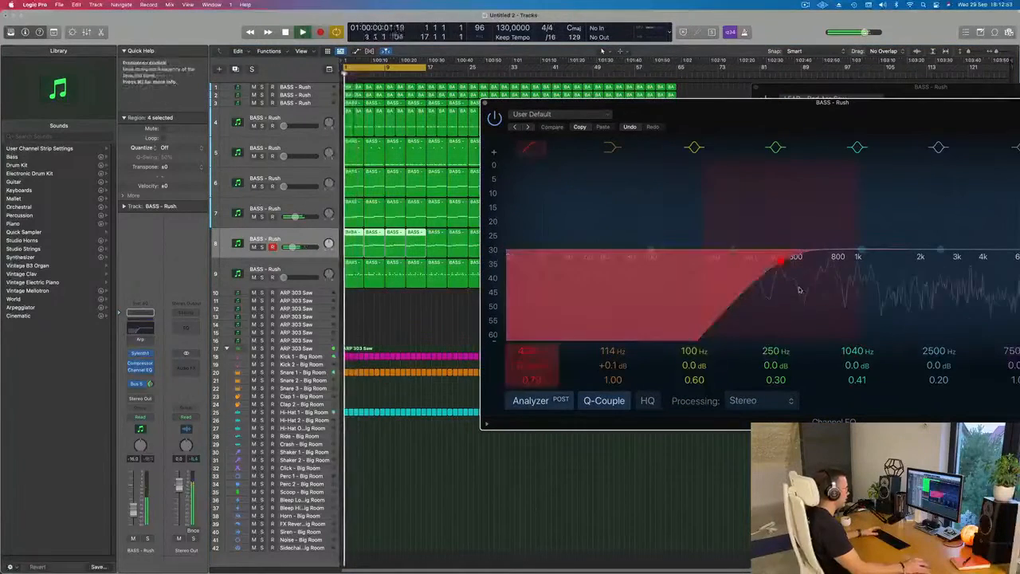
left_click_drag(787, 102, 702, 114)
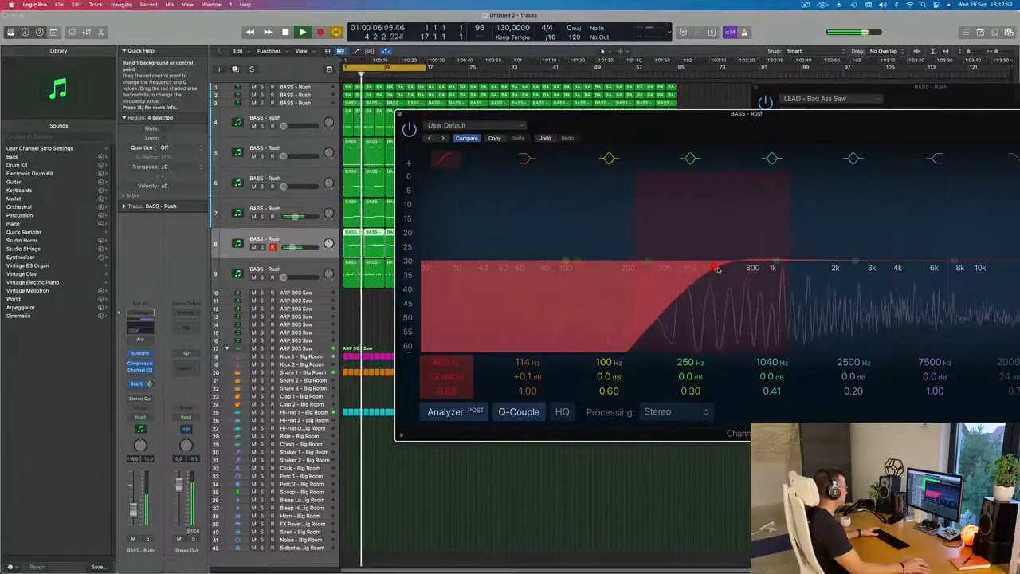
left_click_drag(718, 270, 720, 270)
left_click_drag(445, 376, 445, 368)
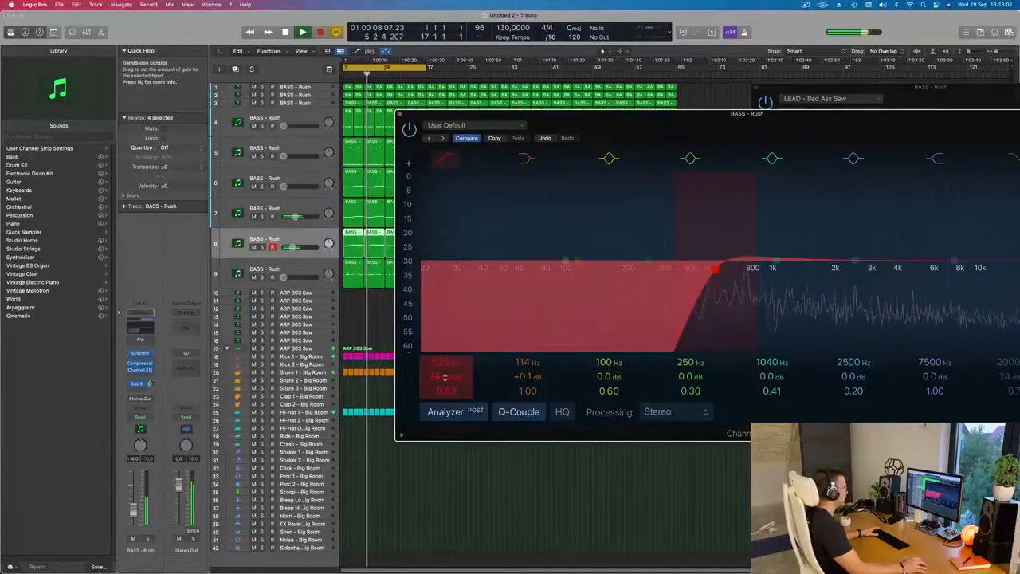
left_click_drag(714, 270, 668, 281)
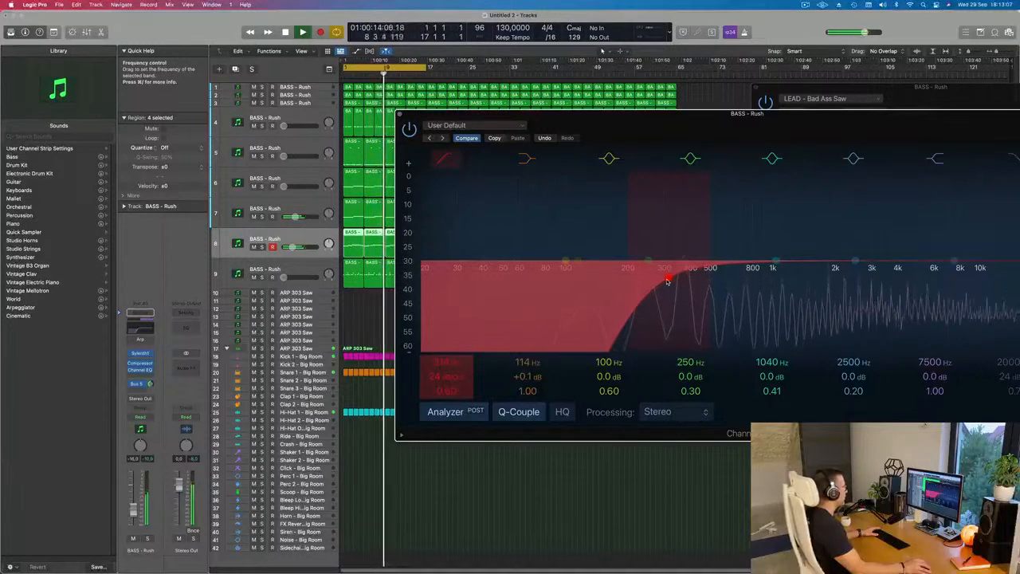
left_click_drag(686, 134, 631, 146)
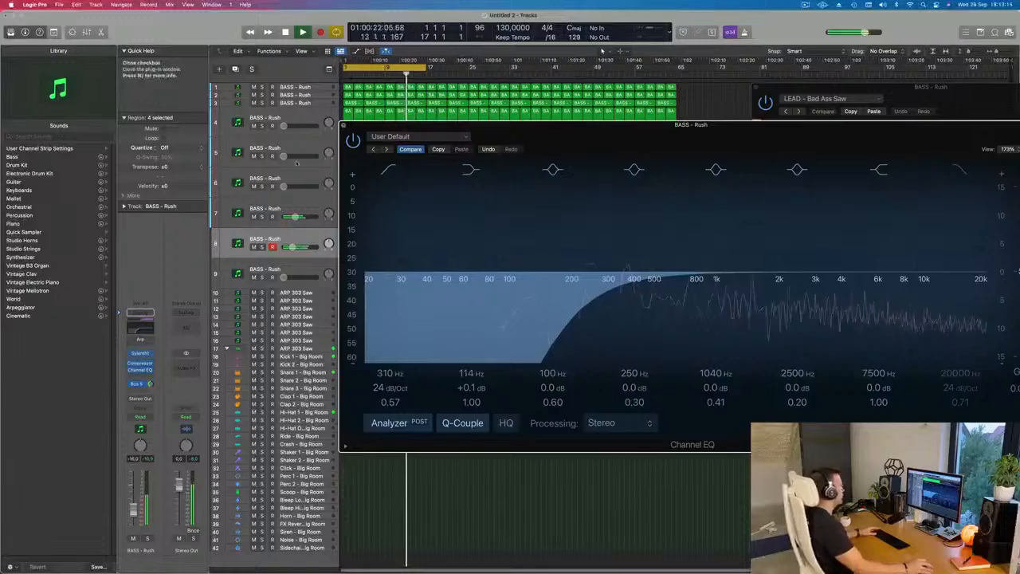
left_click(344, 125)
- Select the sixth track, raise its volume to about -14.6 dB, and adjust its Bus 5 send level
left_click(306, 262)
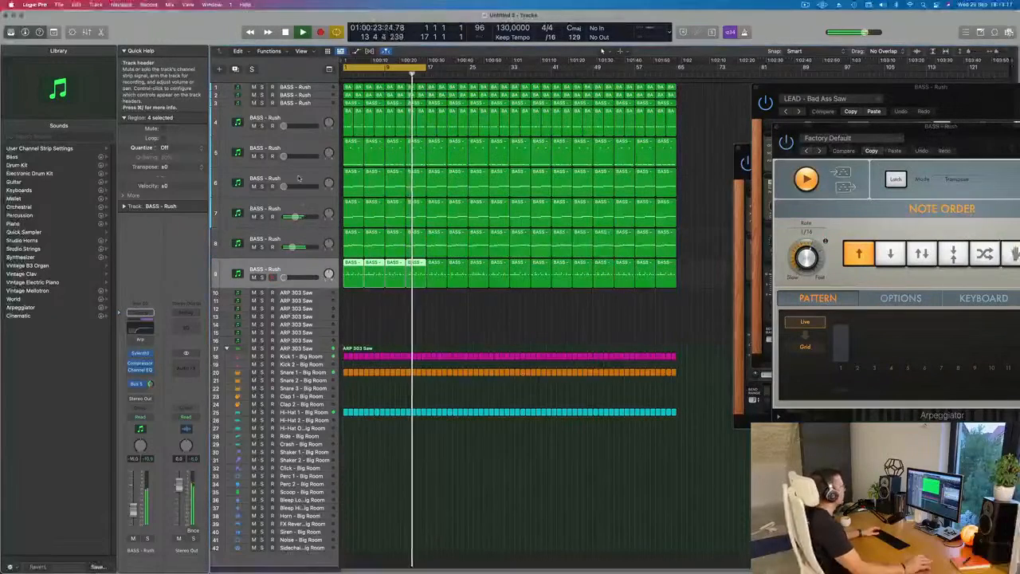
left_click(310, 177)
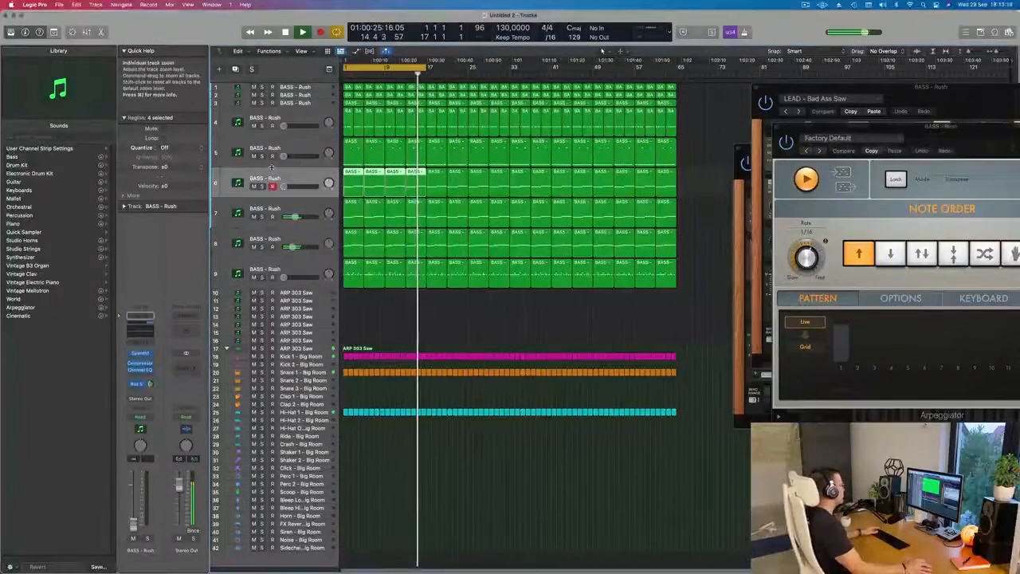
left_click_drag(283, 187, 293, 187)
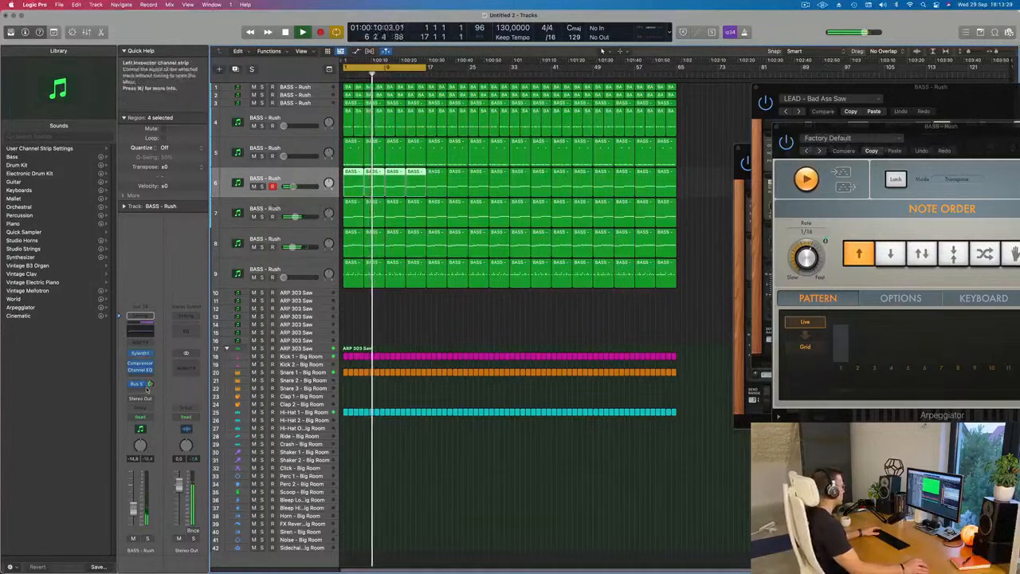
left_click_drag(150, 382, 151, 380)
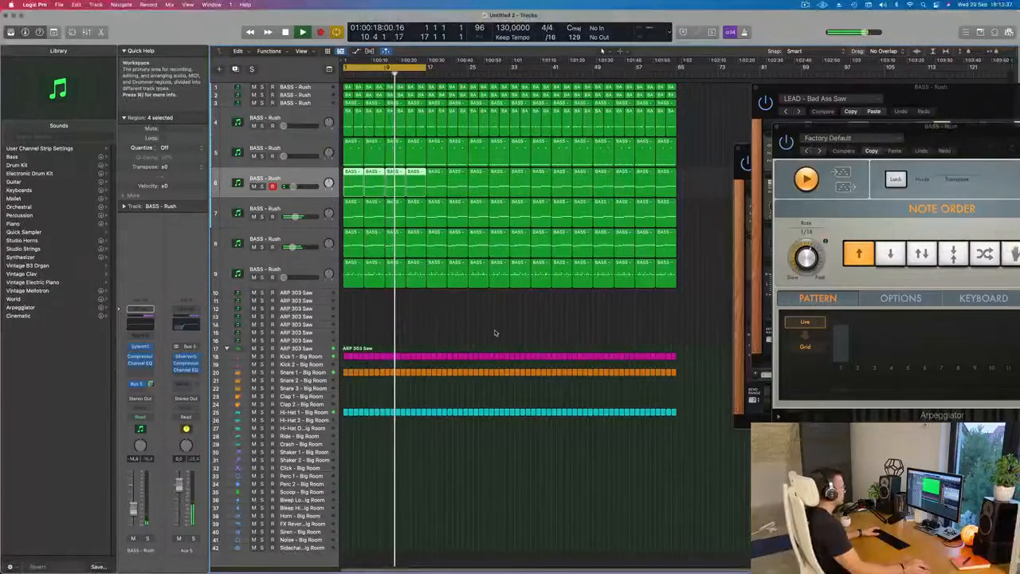
- Select the ninth track, play from the beginning, and raise its volume to about -16 dB
left_click(300, 271)
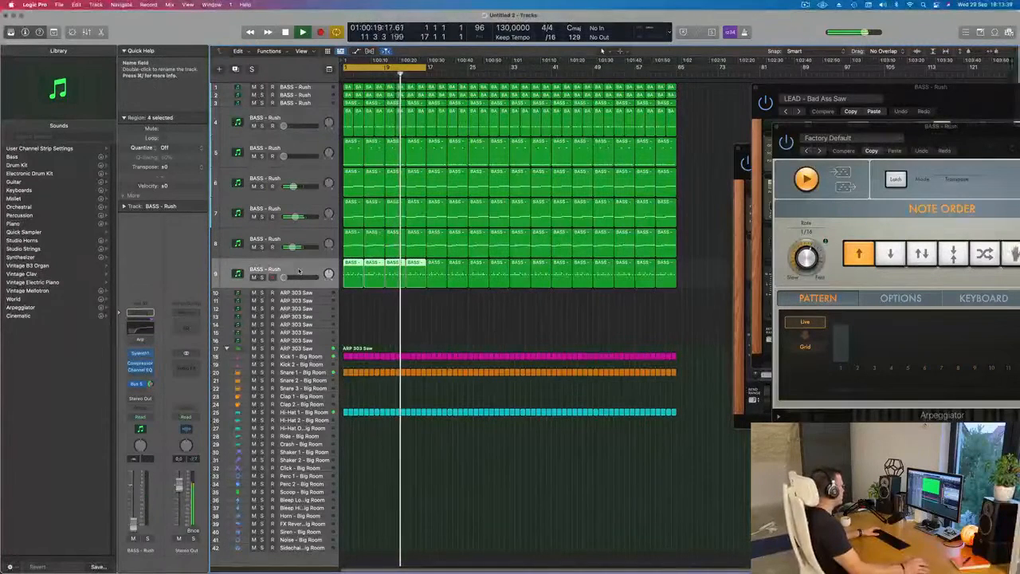
key("space")
left_click_drag(301, 285, 304, 286)
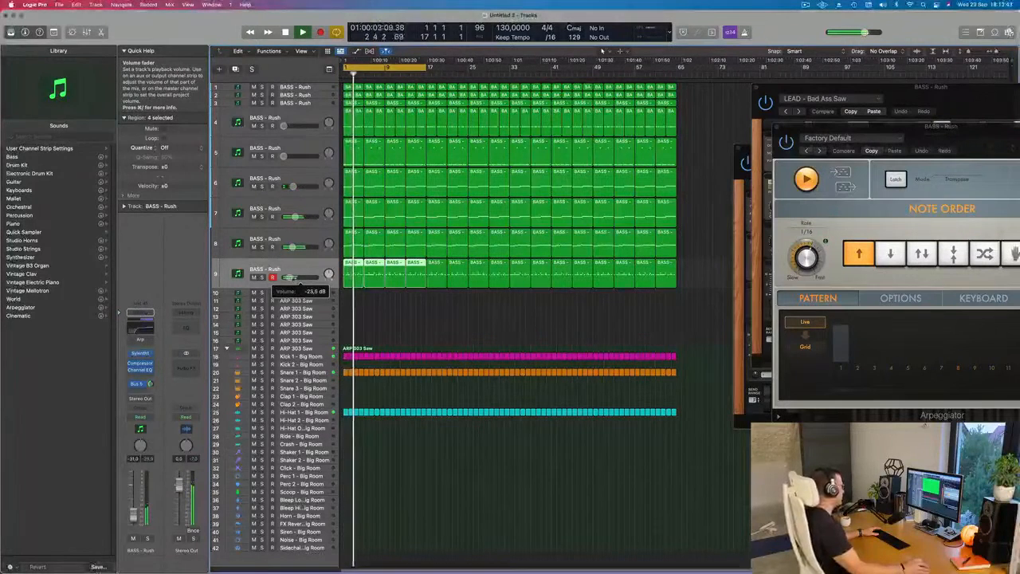
left_click_drag(295, 286, 297, 277)
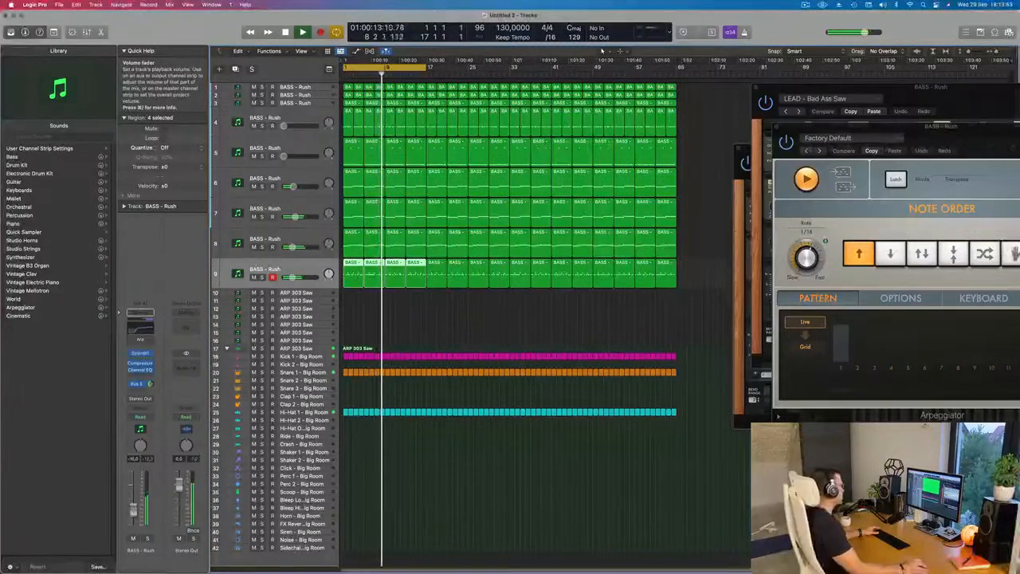
- In the ninth track's Channel EQ, move the fifth band to 408 Hz with a -4.0 dB gain, and close it
left_click(141, 353)
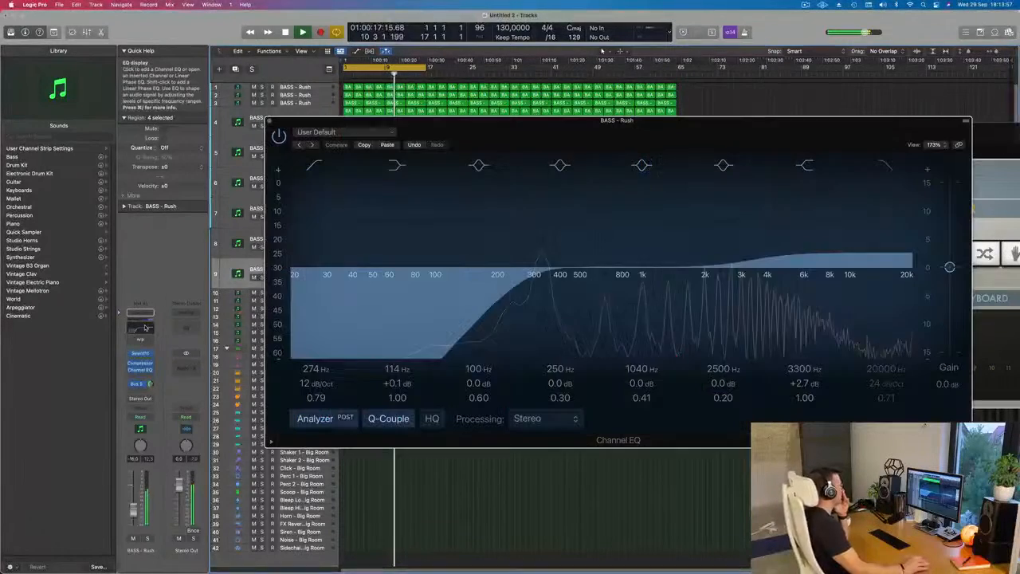
left_click(140, 367)
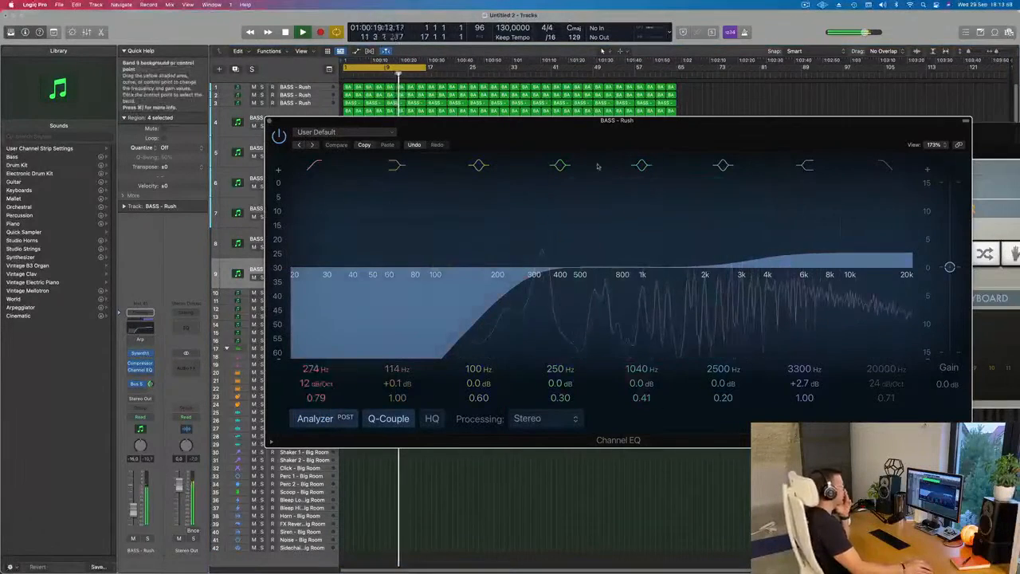
left_click_drag(627, 271, 561, 298)
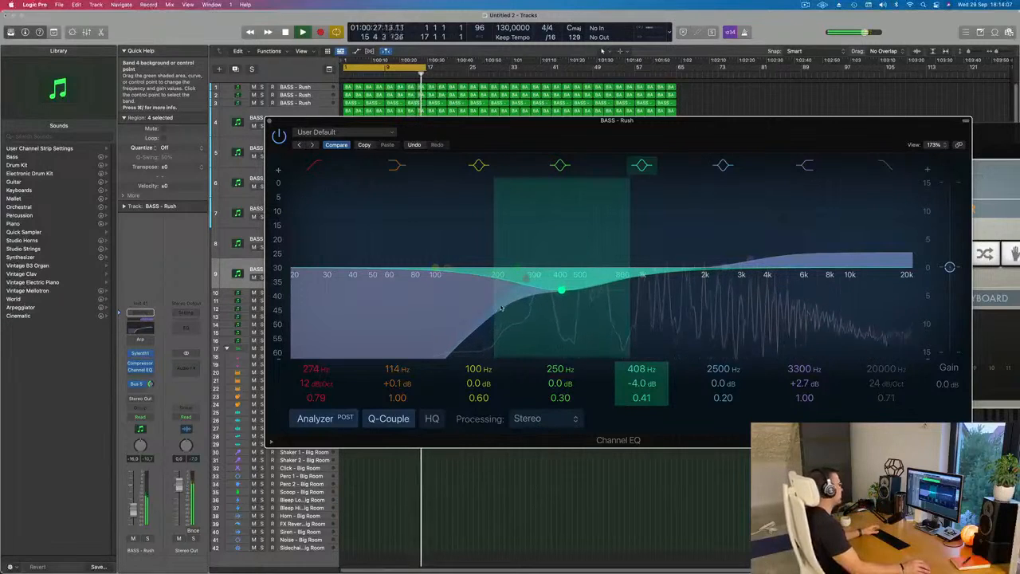
key("super+w")
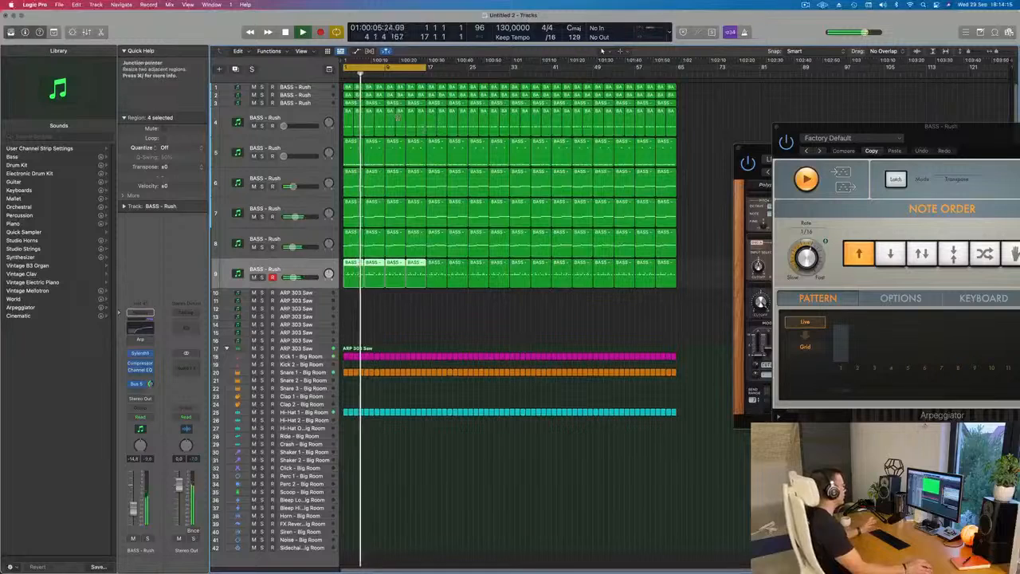
- Extend the cycle range to bar 65 and select the third track
left_click(310, 95)
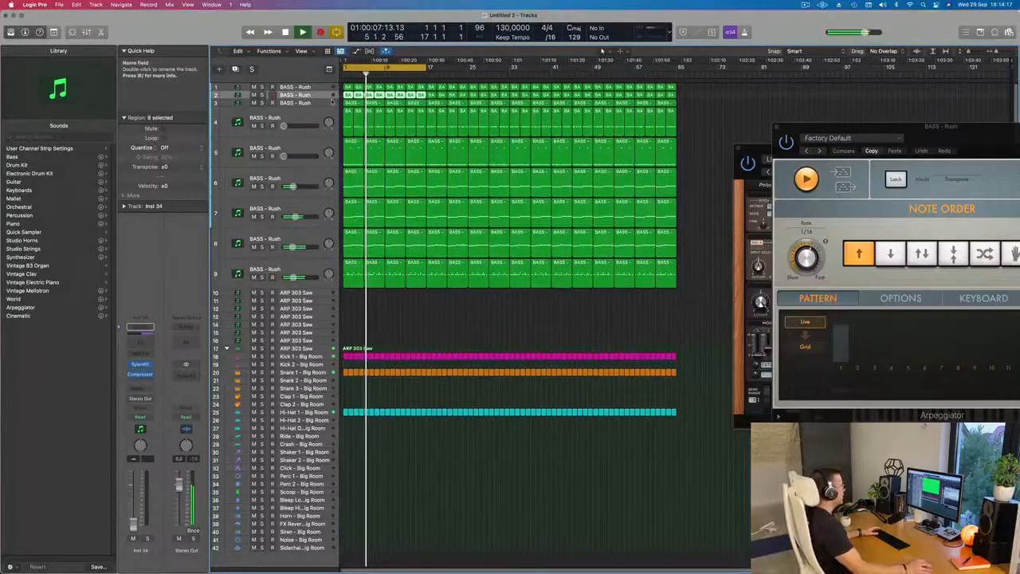
left_click_drag(427, 68, 674, 88)
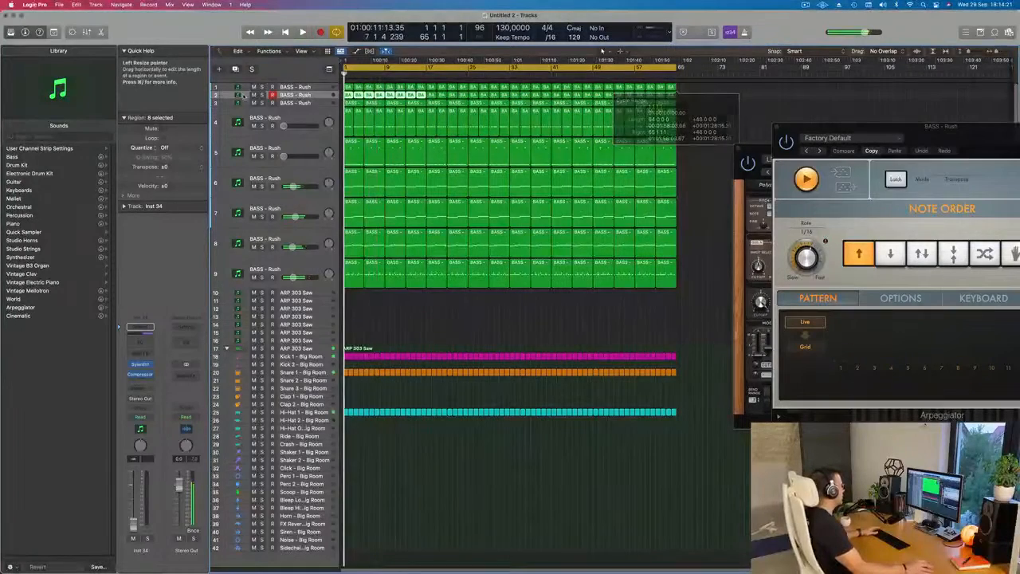
left_click(310, 104)
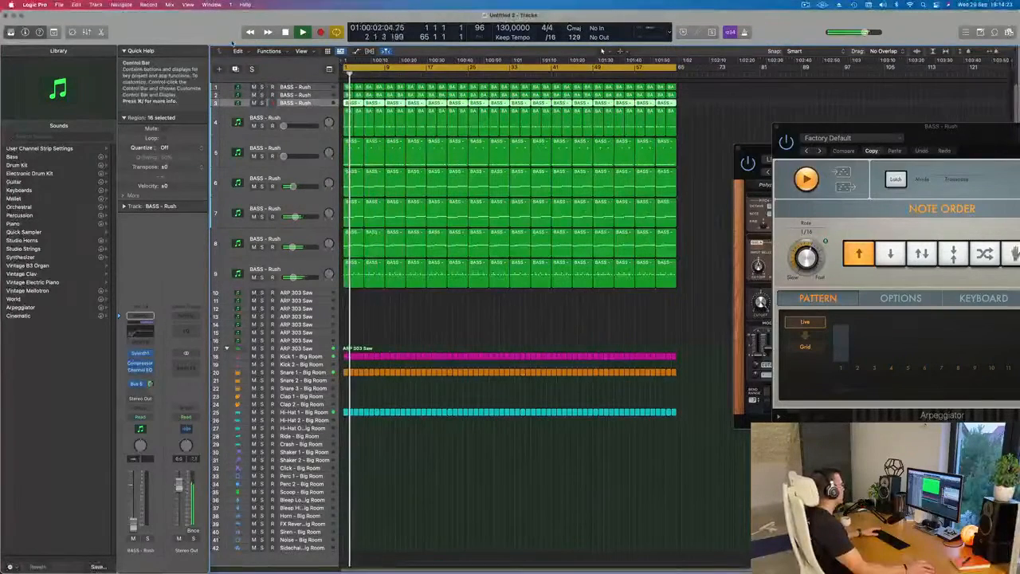
- Show the toolbar, enable Track Zoom, and increase the height of the focused third track
key("ctrl+alt+super+t")
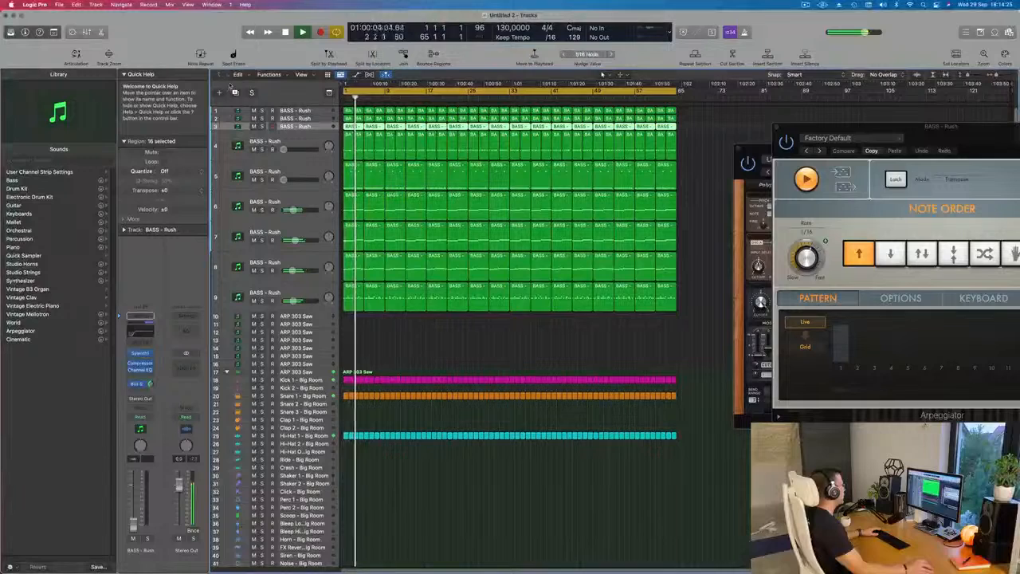
left_click(108, 54)
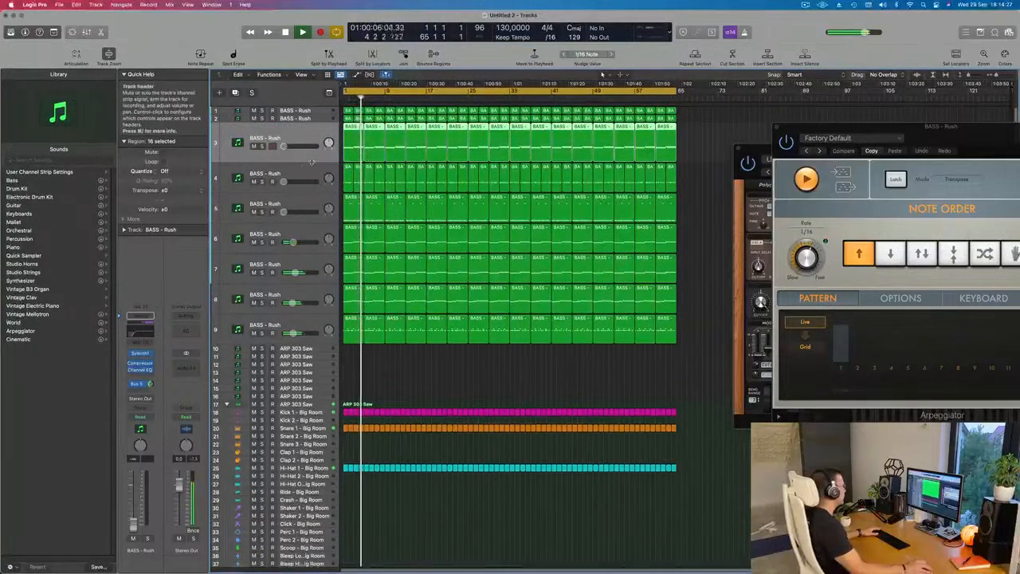
left_click_drag(312, 184, 312, 205)
- Raise the third track's volume to about -22 dB during playback, checking the layer briefly in solo
key("space")
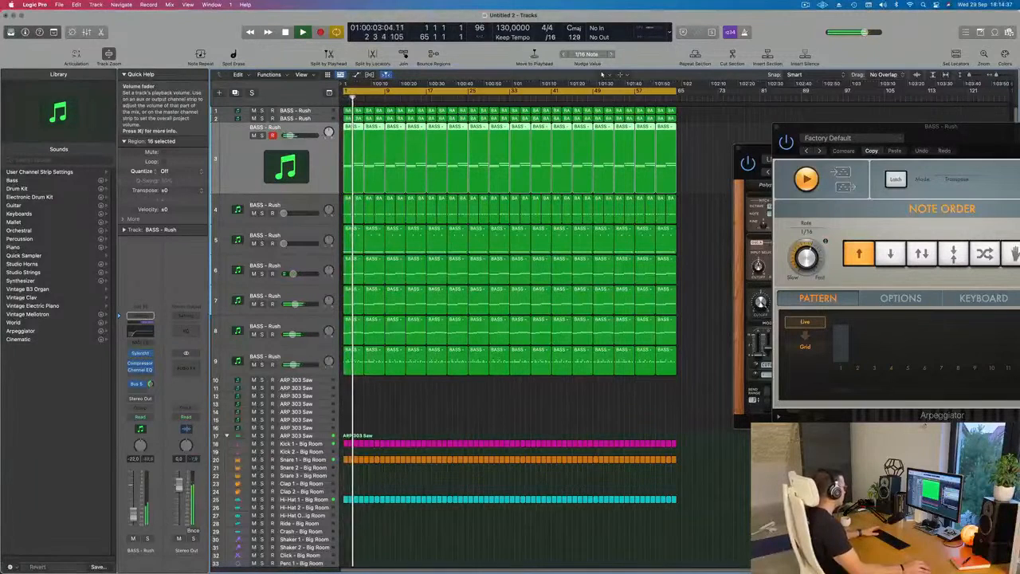
left_click(147, 539)
left_click(147, 539)
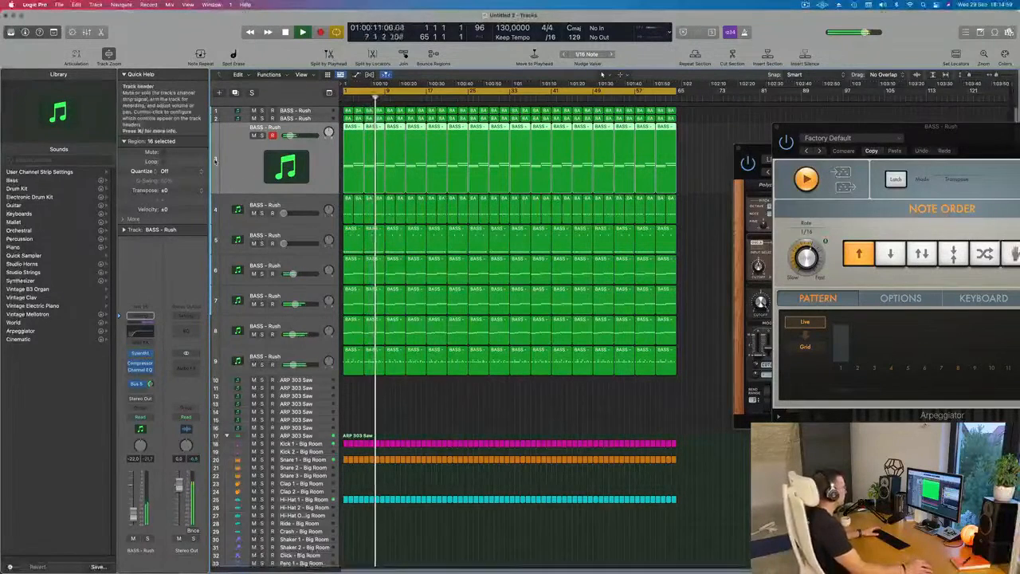
- Select the fourth track after checking the first two, play from the beginning, and raise its volume to about -10 dB
left_click(315, 118)
left_click(311, 111)
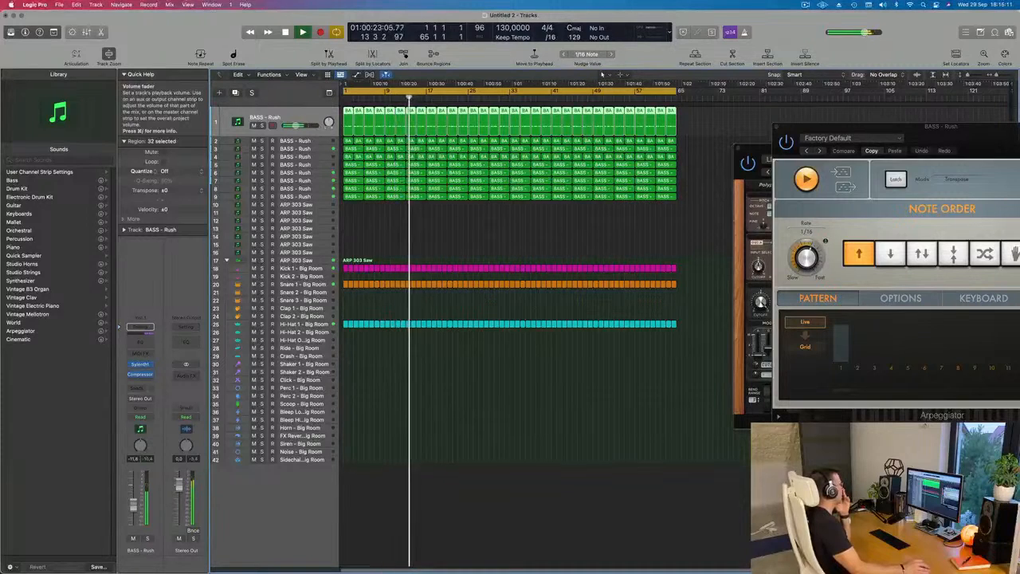
left_click(321, 140)
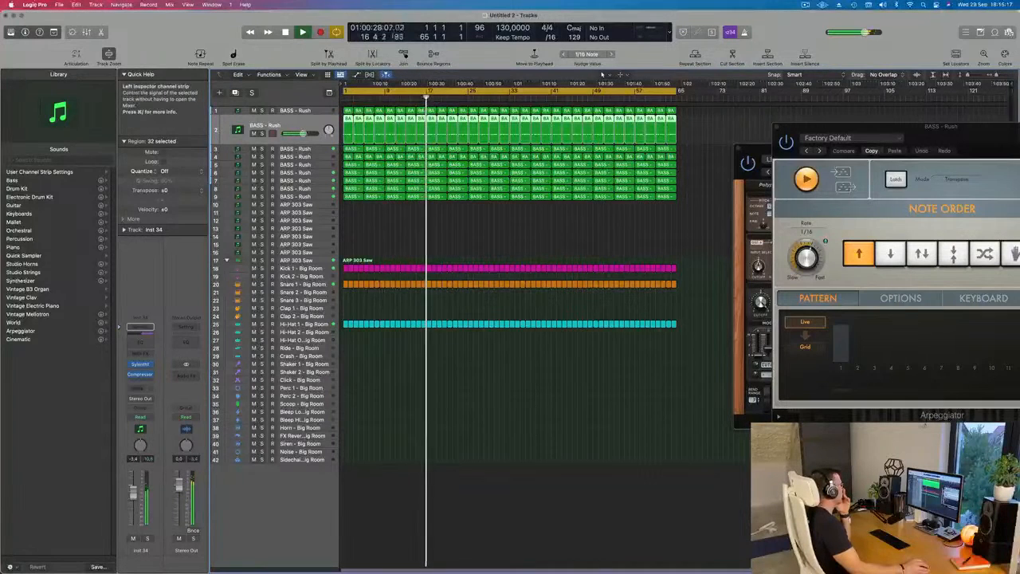
left_click(316, 156)
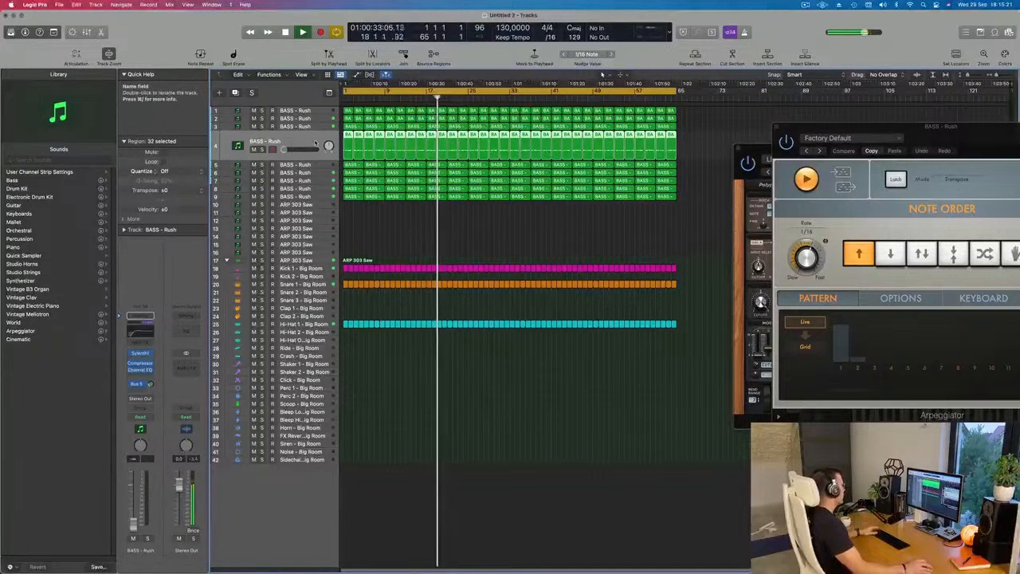
key("Return")
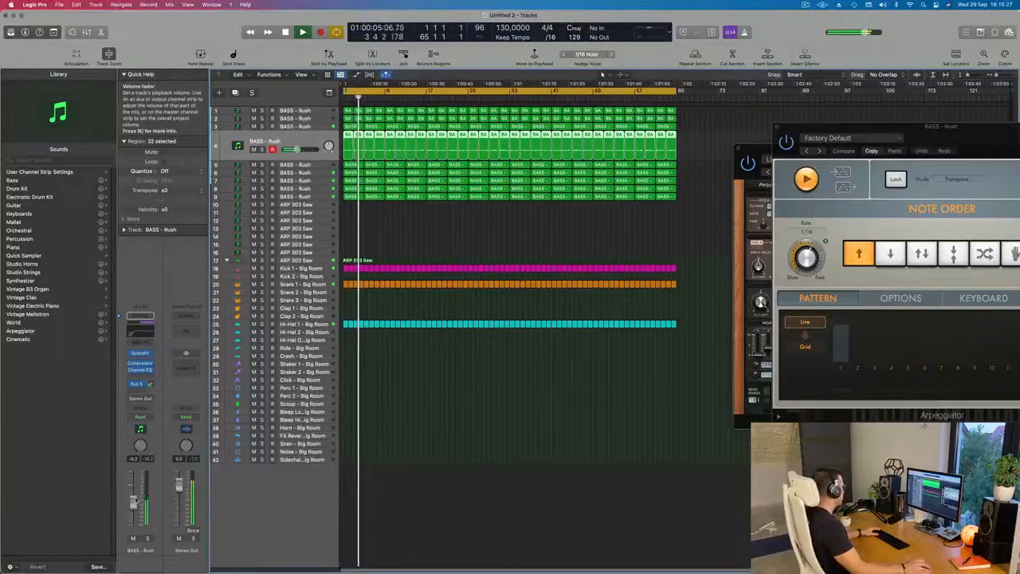
- Open the fourth track's Sylenth1, lower the track volume to about -14 dB, and compare it soloed and in the mix
left_click(140, 353)
key("Return")
key("space")
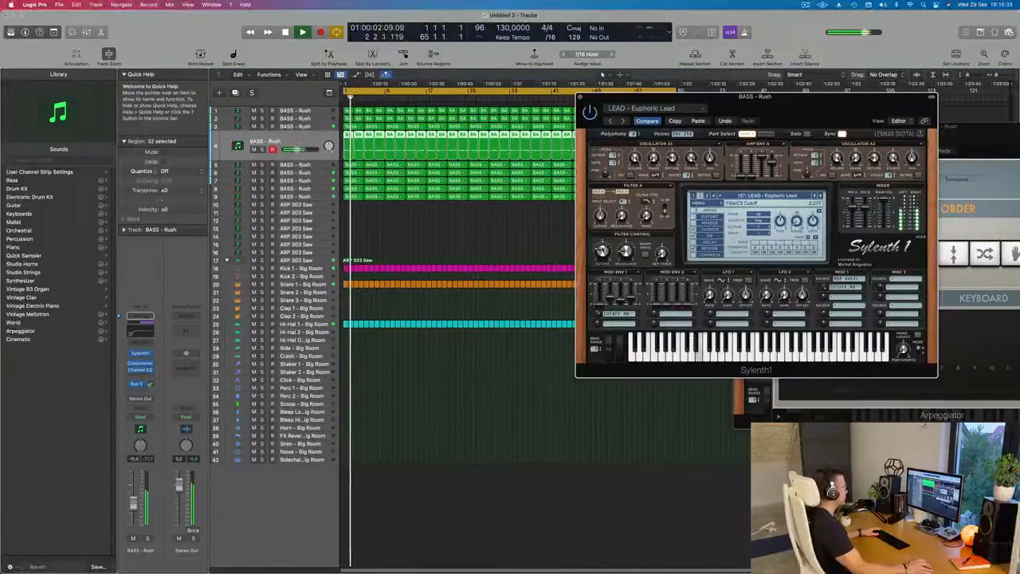
key("Return")
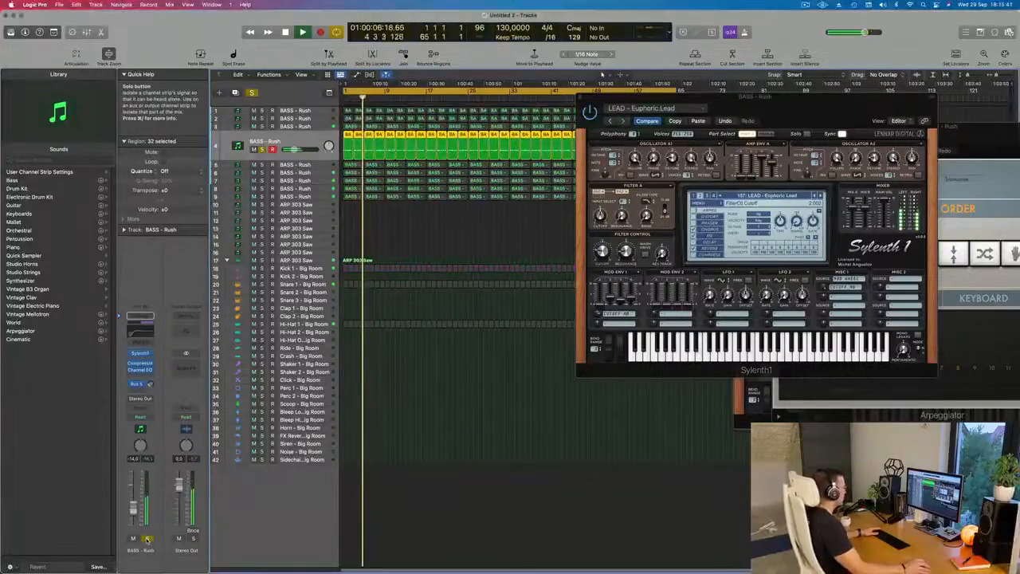
key("Return")
left_click_drag(823, 108, 621, 175)
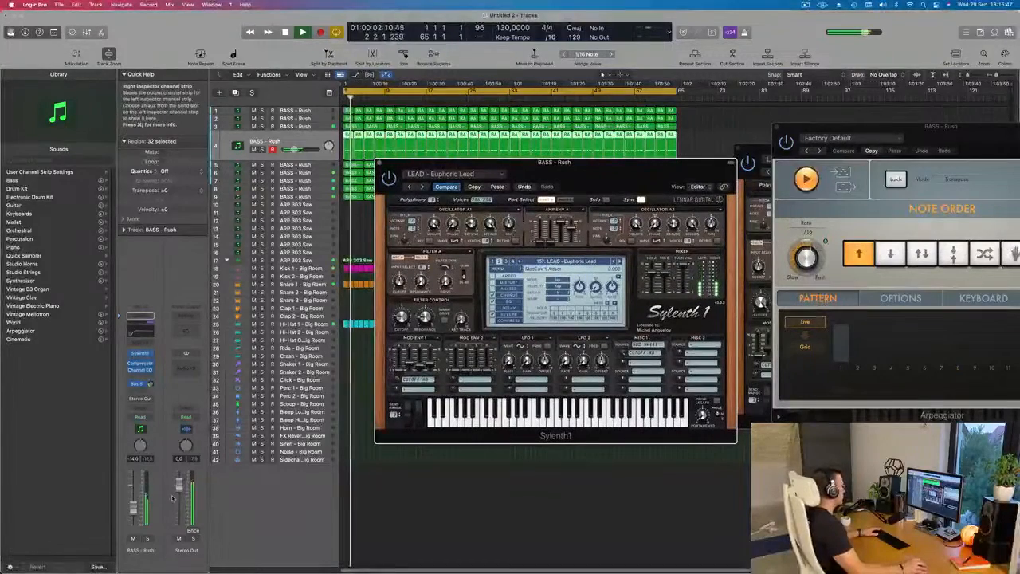
left_click(148, 538)
left_click(148, 539)
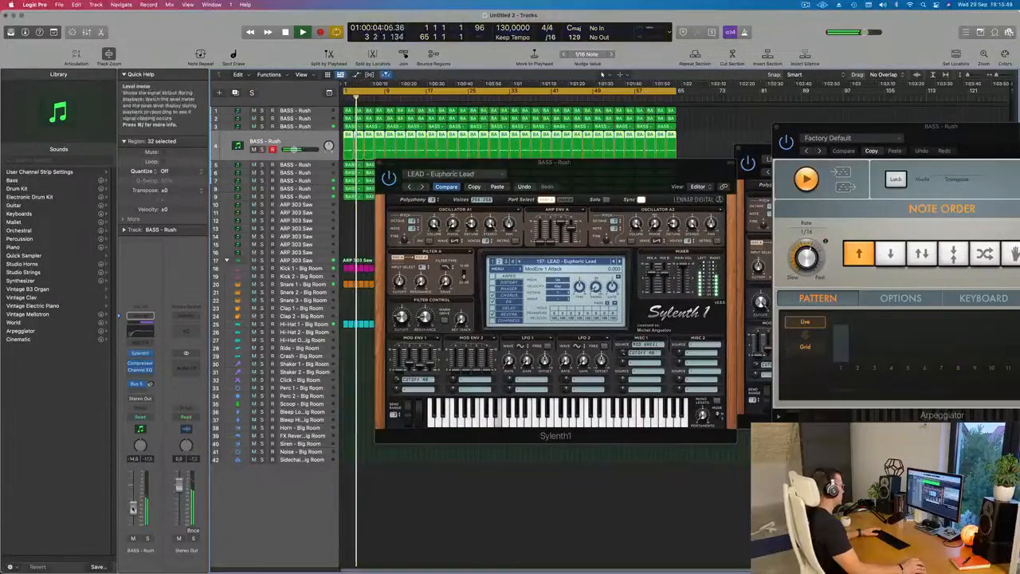
- In the fourth track's Sylenth1, switch to the third preset bank and load PLUCK - 4AM
left_click(141, 353)
left_click(140, 353)
left_click_drag(626, 169, 656, 143)
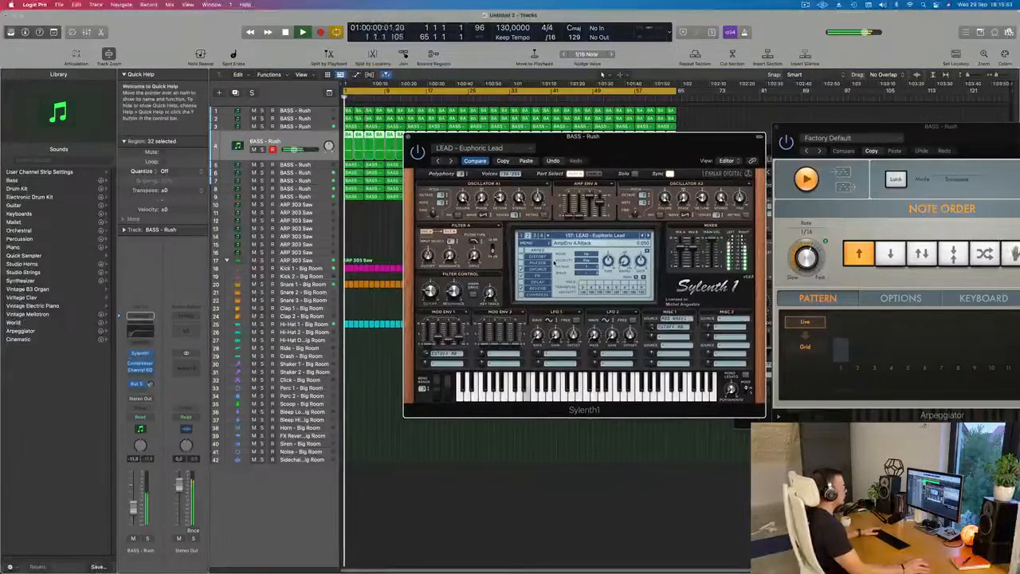
left_click(578, 236)
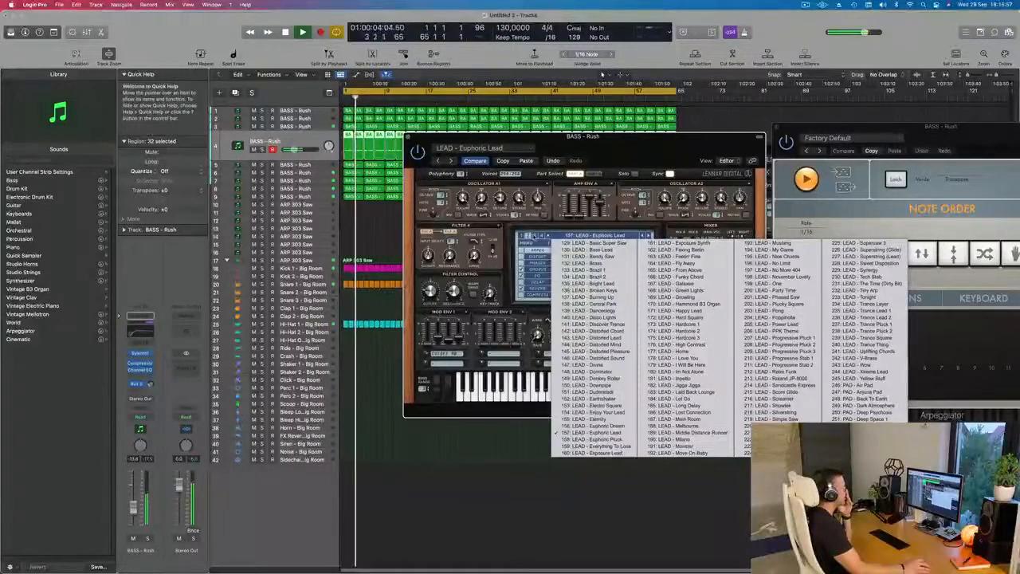
left_click(535, 237)
left_click(562, 237)
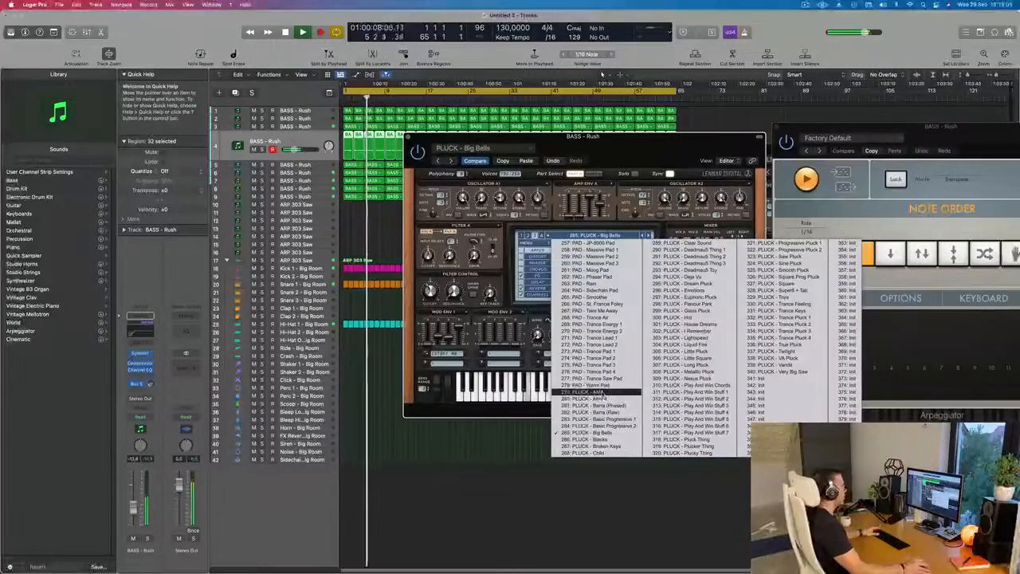
left_click(603, 396)
left_click_drag(649, 158, 681, 227)
key("space")
key("space")
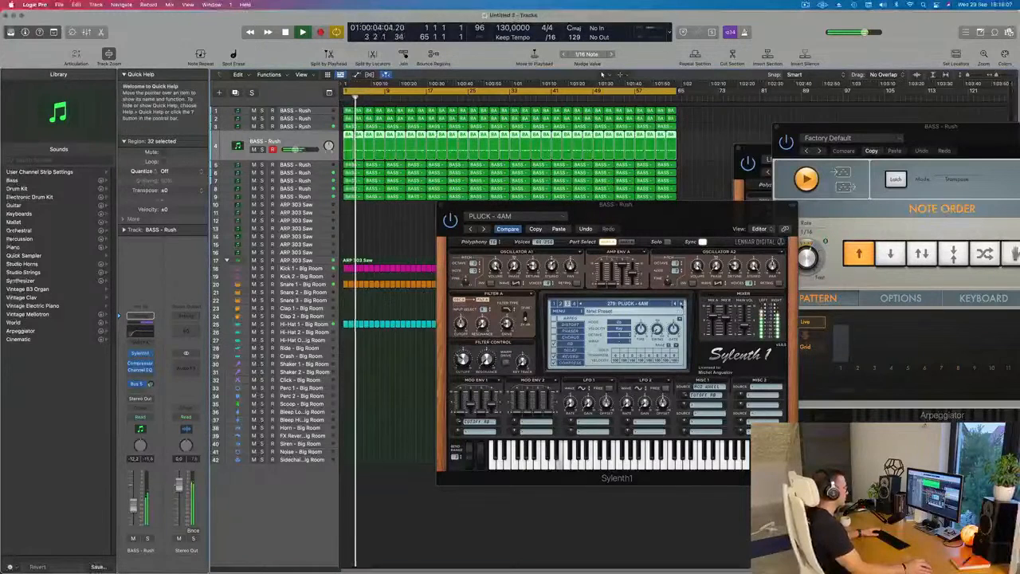
- Audition the following Sylenth1 pluck presets up to PLUCK - Child, then raise the volume to about -6 dB and adjust the Bus 5 send
left_click(681, 303)
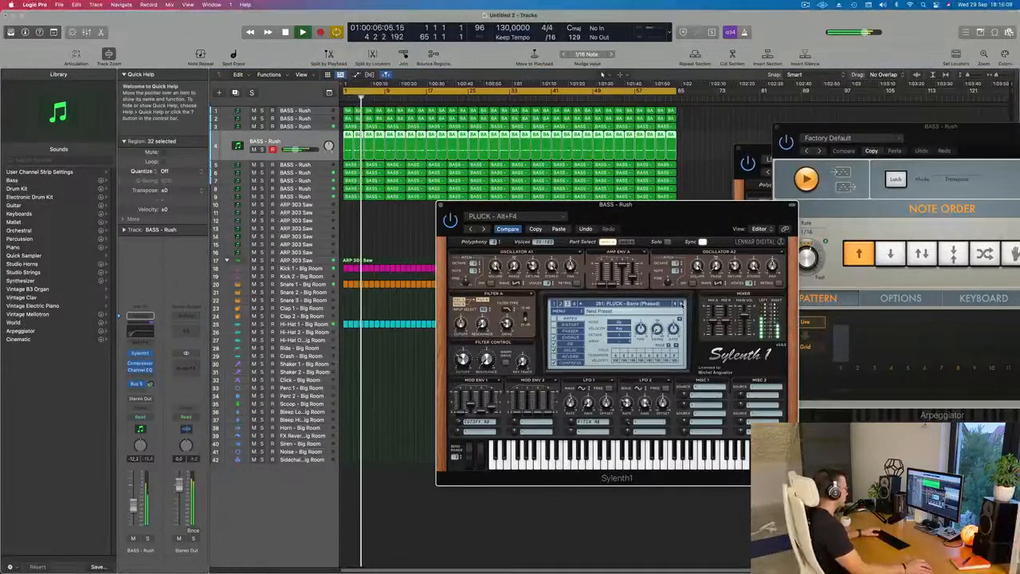
left_click(681, 304)
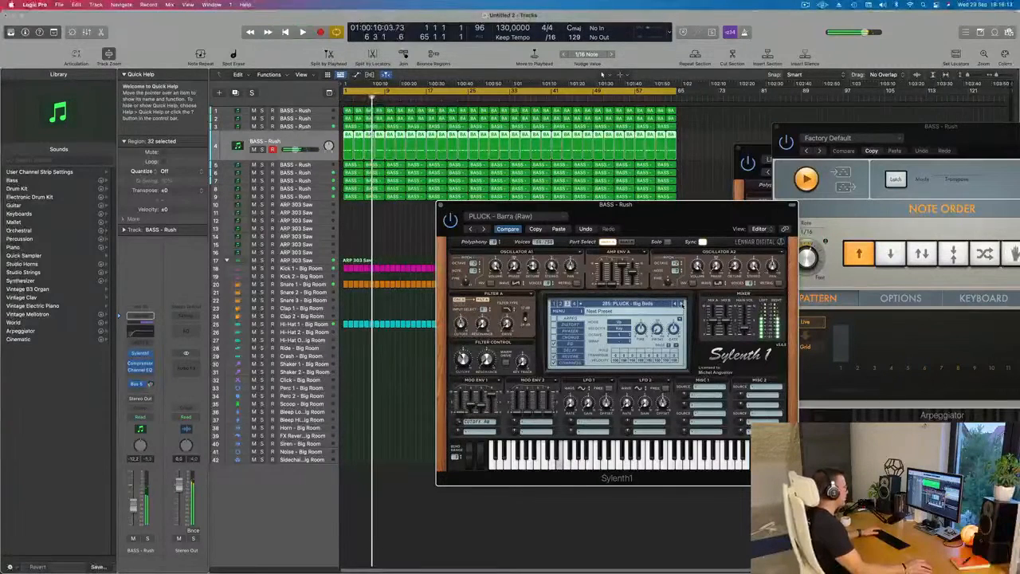
left_click(681, 303)
left_click(681, 303)
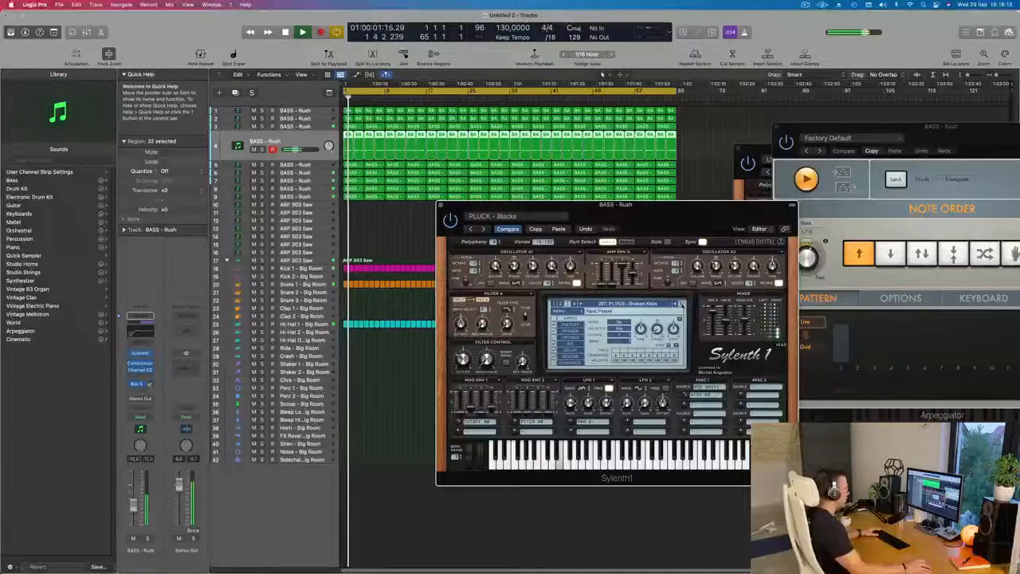
left_click(681, 303)
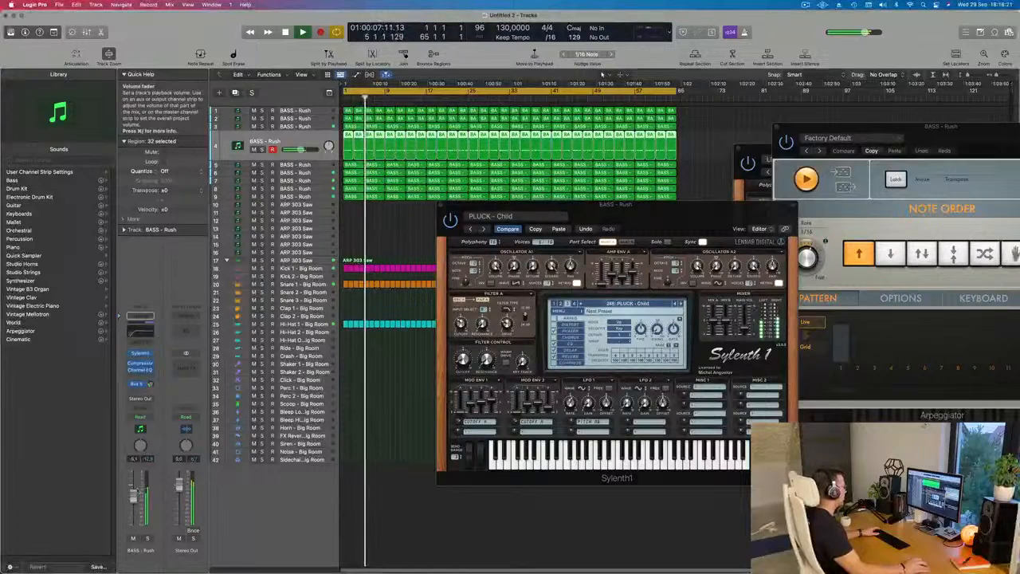
left_click(150, 383)
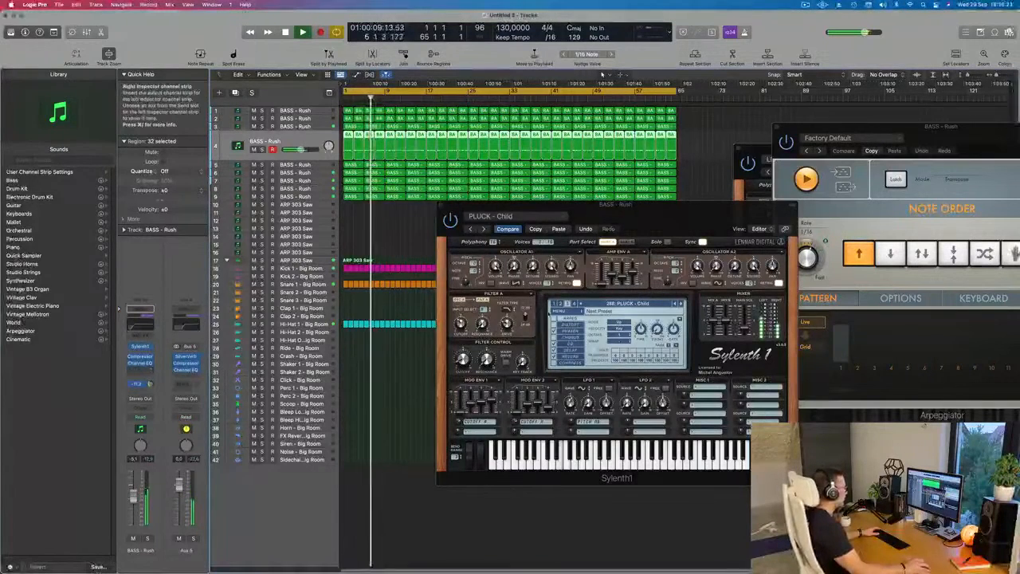
- Audition the Sylenth1 presets from PLUCK - Child up to PLUCK - Hot and lower the track's volume to about -11.6 dB
left_click(679, 303)
left_click(679, 304)
left_click(679, 303)
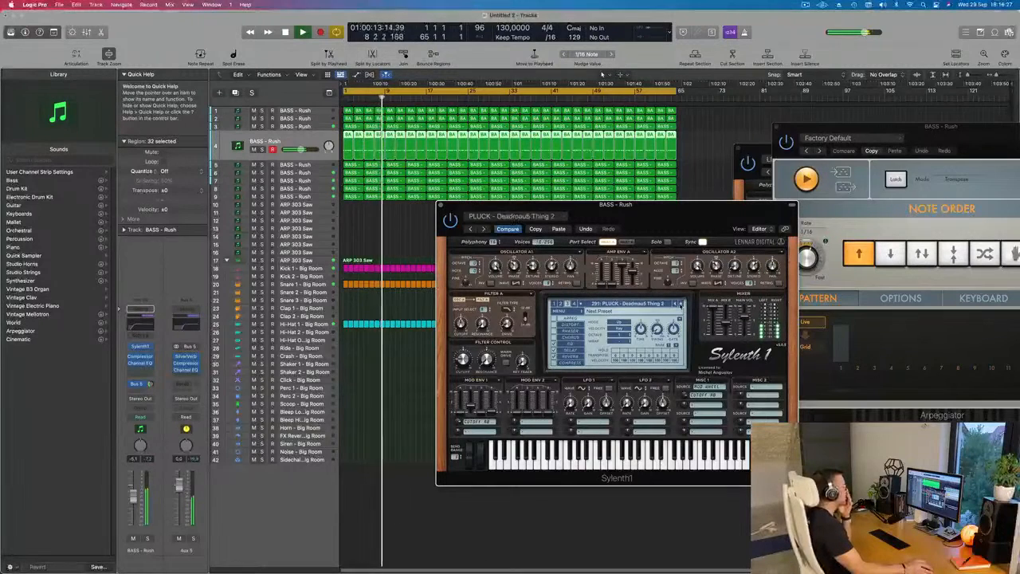
left_click(679, 303)
left_click(679, 304)
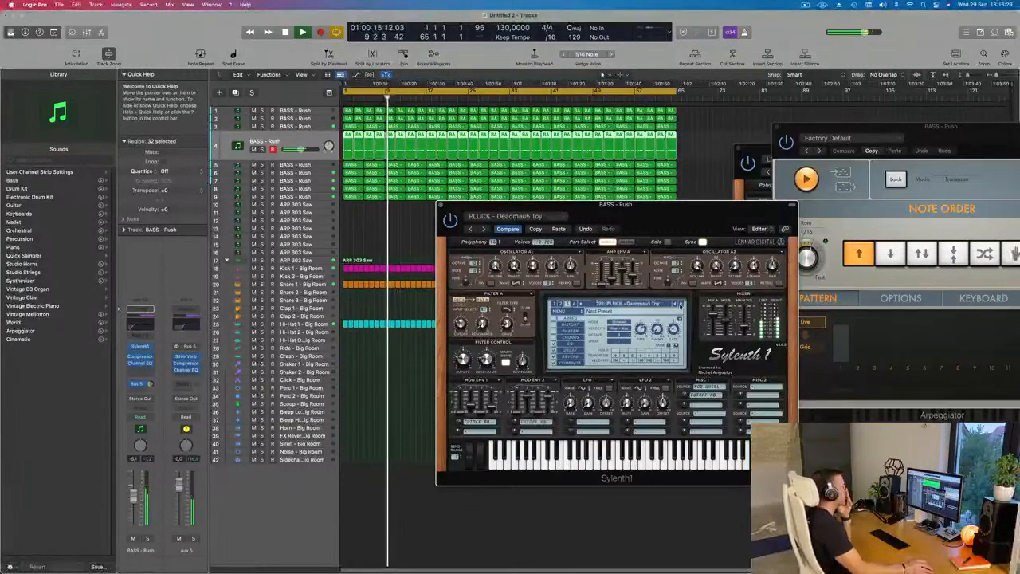
left_click(680, 303)
left_click(680, 304)
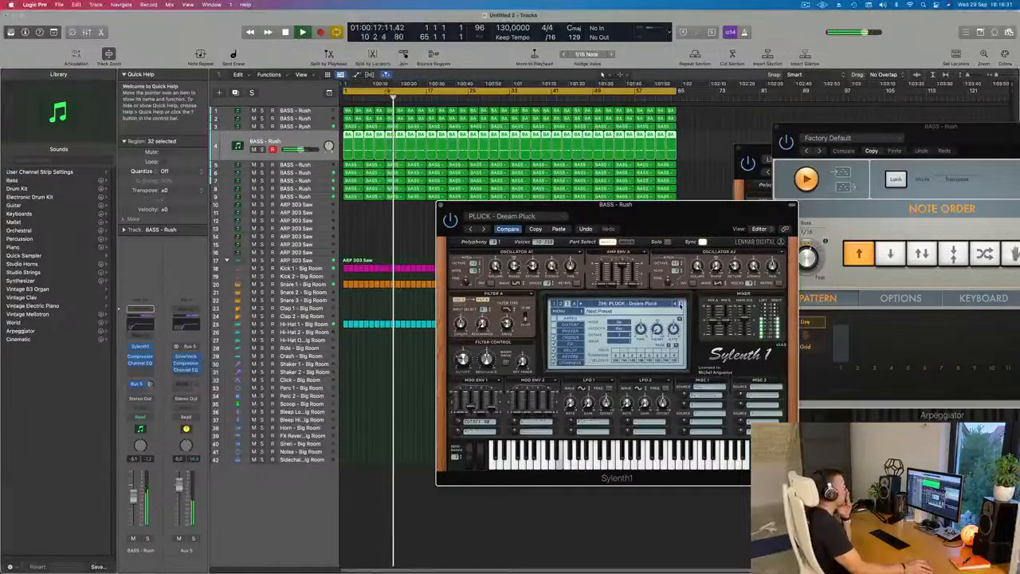
left_click(680, 304)
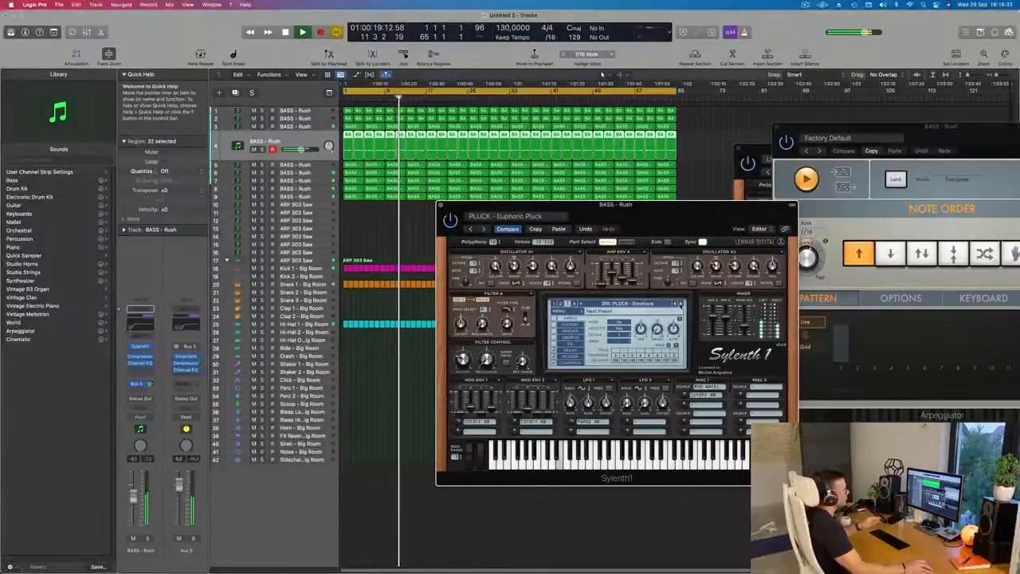
left_click(679, 304)
left_click(679, 303)
left_click(680, 303)
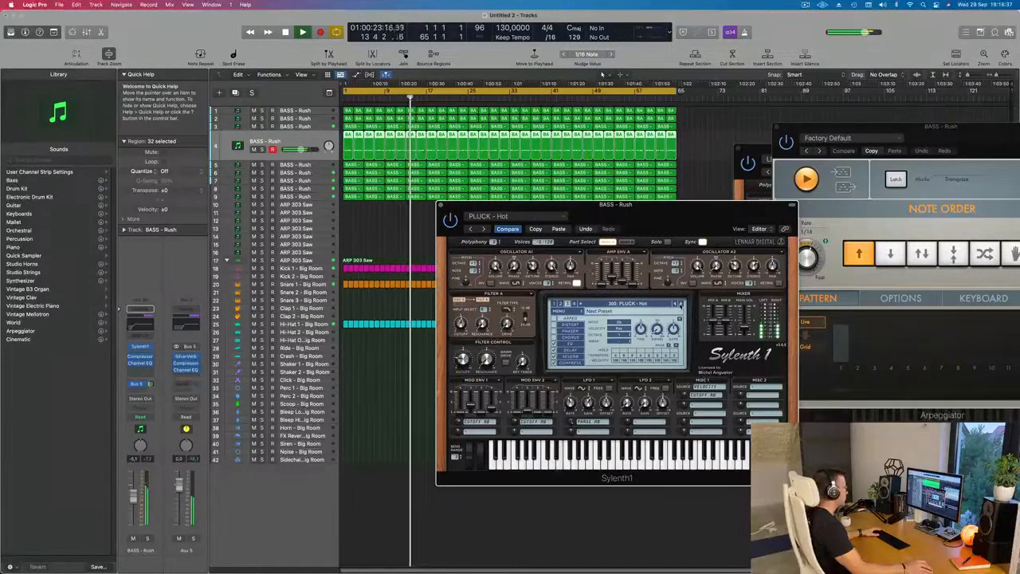
left_click_drag(134, 497, 133, 506)
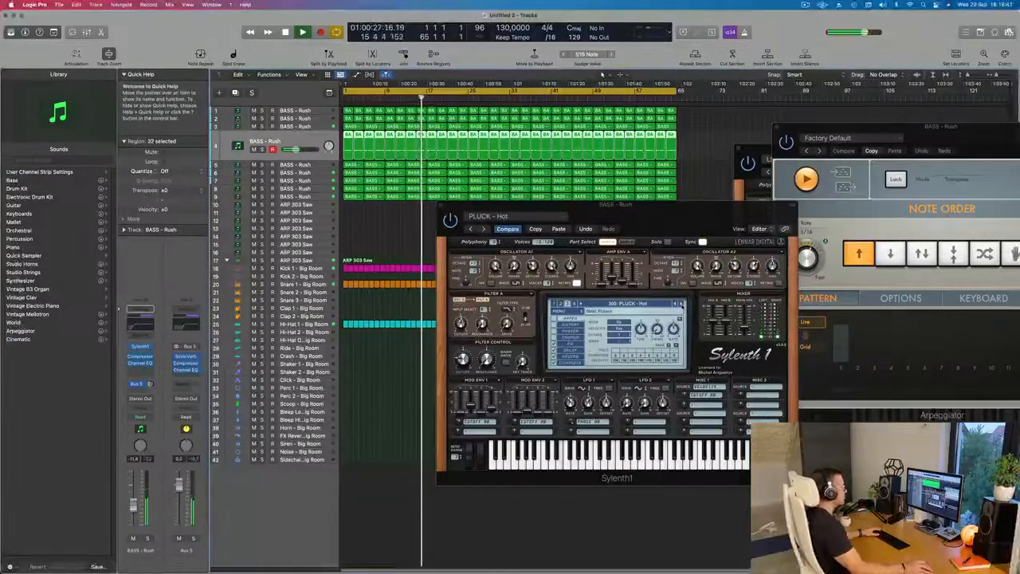
- Advance the Sylenth1 preset to PLUCK - Little Pluck, set the volume to about -12.2 dB, and check the layer in solo
left_click(680, 304)
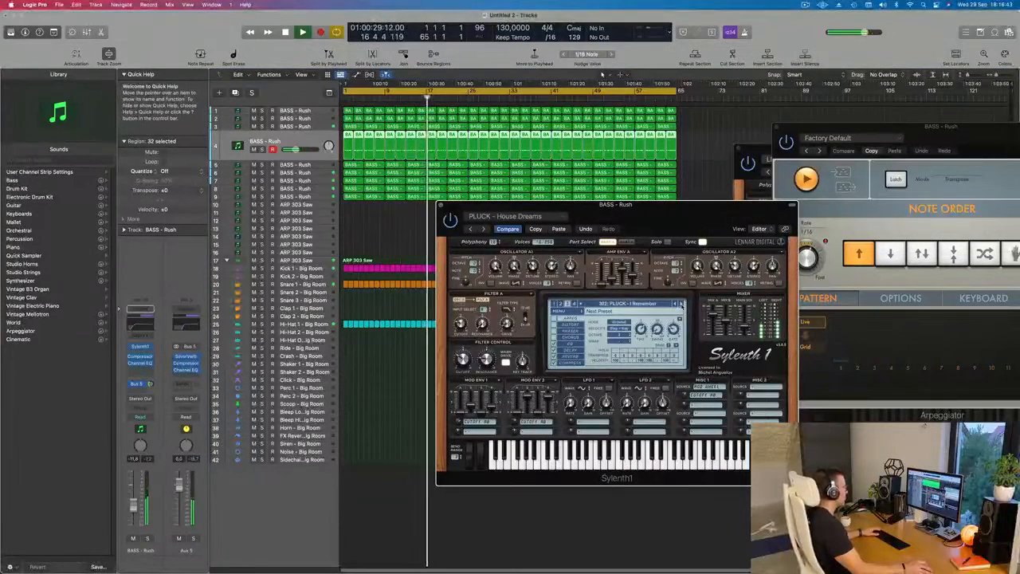
left_click(680, 303)
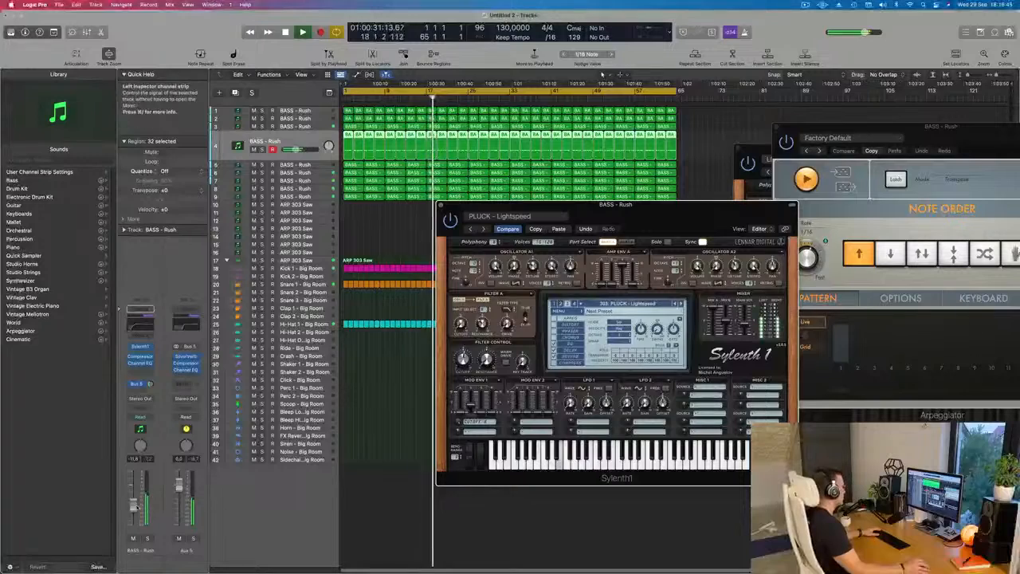
left_click(680, 303)
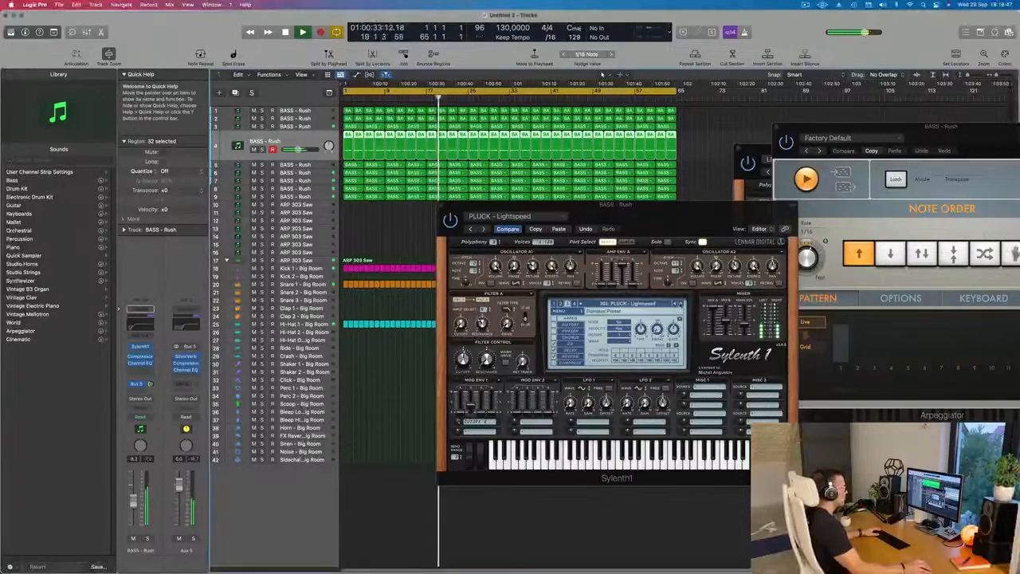
left_click(679, 304)
left_click(680, 304)
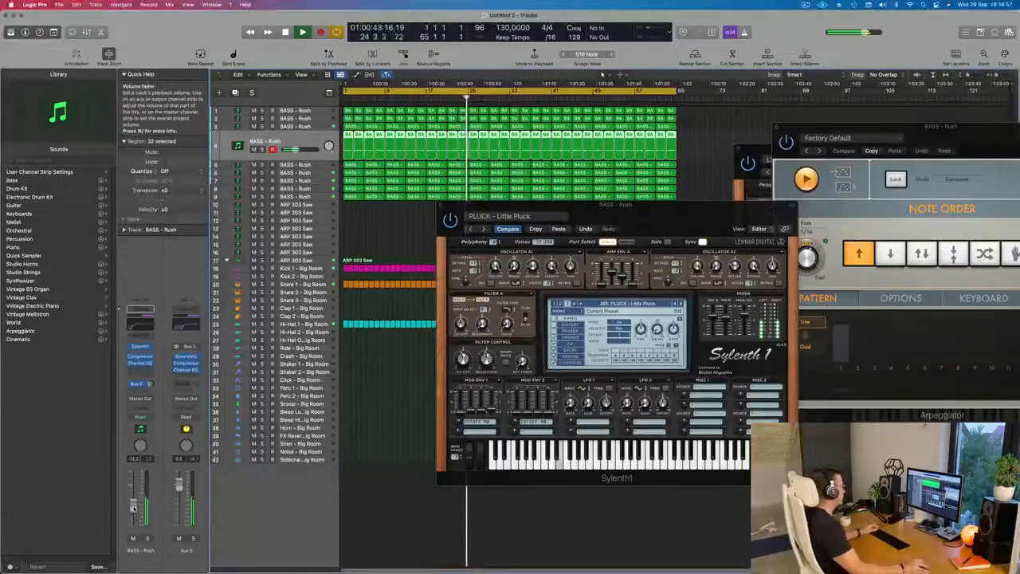
left_click(148, 539)
left_click(148, 539)
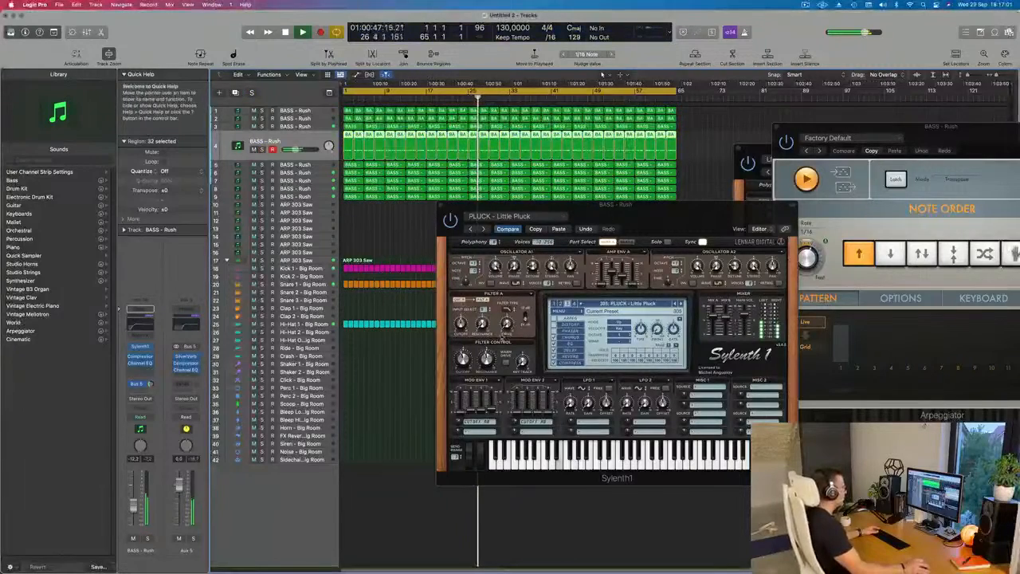
- Advance the fourth track's Sylenth1 preset past PLUCK - Little Square to PLUCK - Long Pluck and raise the track's volume to about -9 dB
left_click(658, 291)
left_click(680, 304)
left_click(680, 304)
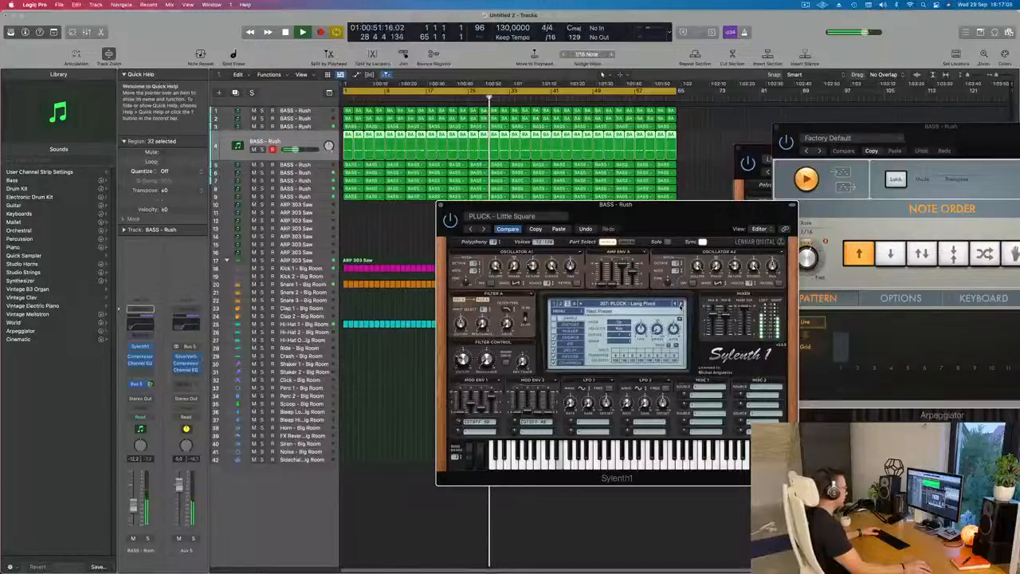
left_click_drag(134, 507, 134, 501)
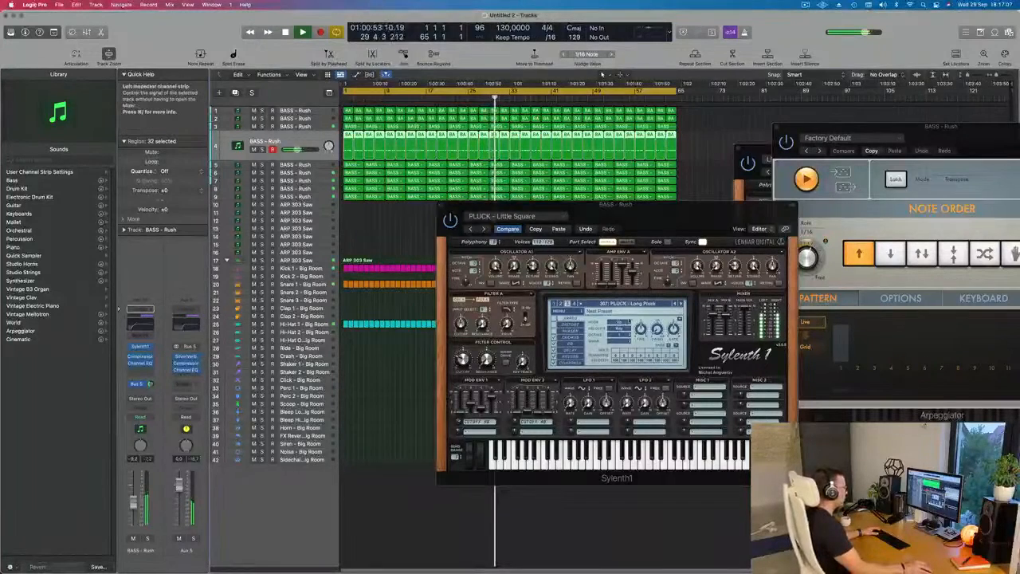
left_click(678, 304)
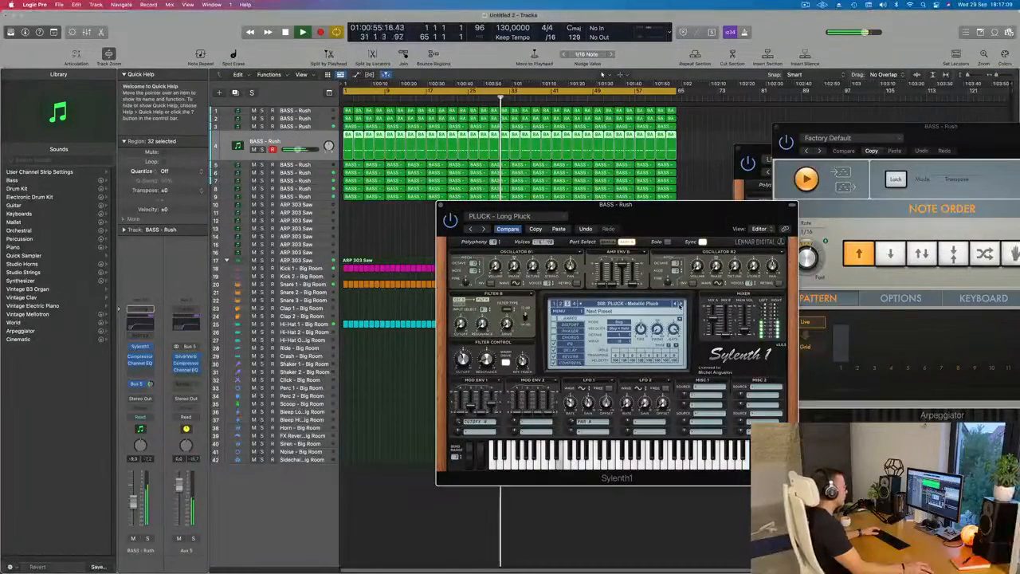
- Audition the following Sylenth1 pluck presets one by one, up to PLUCK - Trance Pluck 2
left_click(679, 305)
left_click(679, 305)
left_click(679, 305)
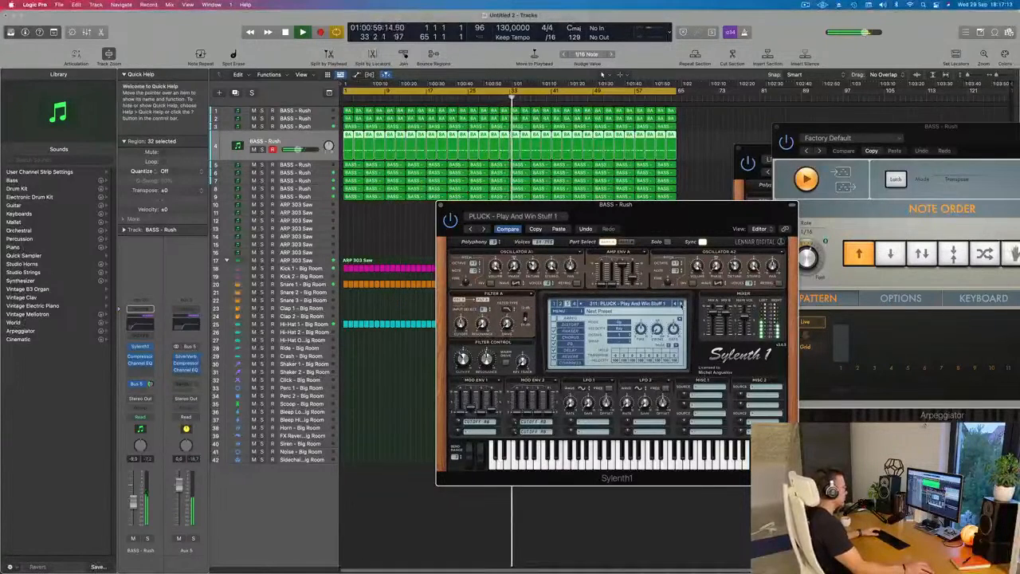
left_click(679, 305)
left_click(678, 304)
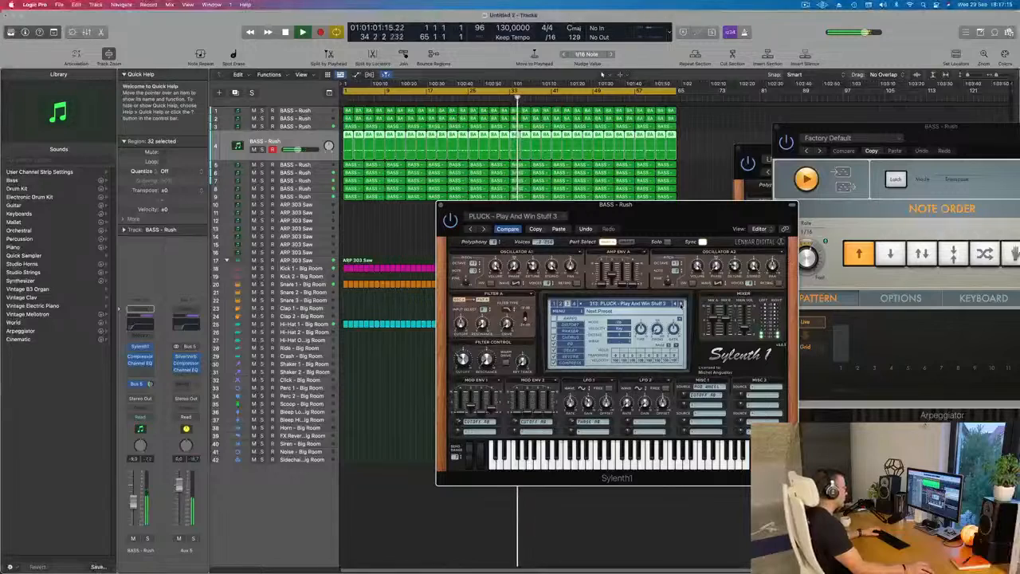
left_click(679, 304)
left_click(679, 304)
left_click(678, 304)
left_click(679, 304)
left_click(678, 304)
left_click(679, 305)
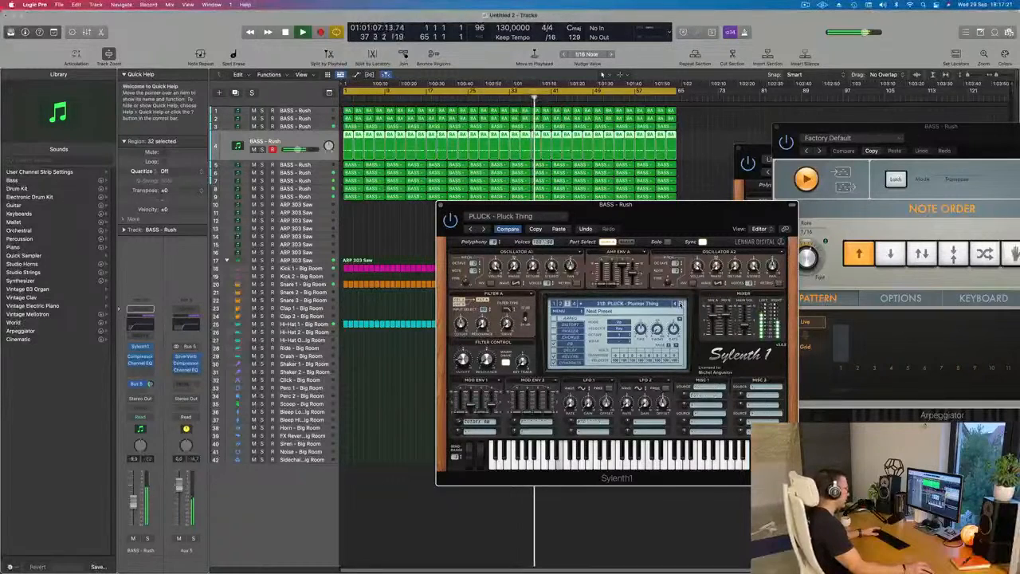
left_click(679, 305)
left_click(678, 304)
left_click(679, 304)
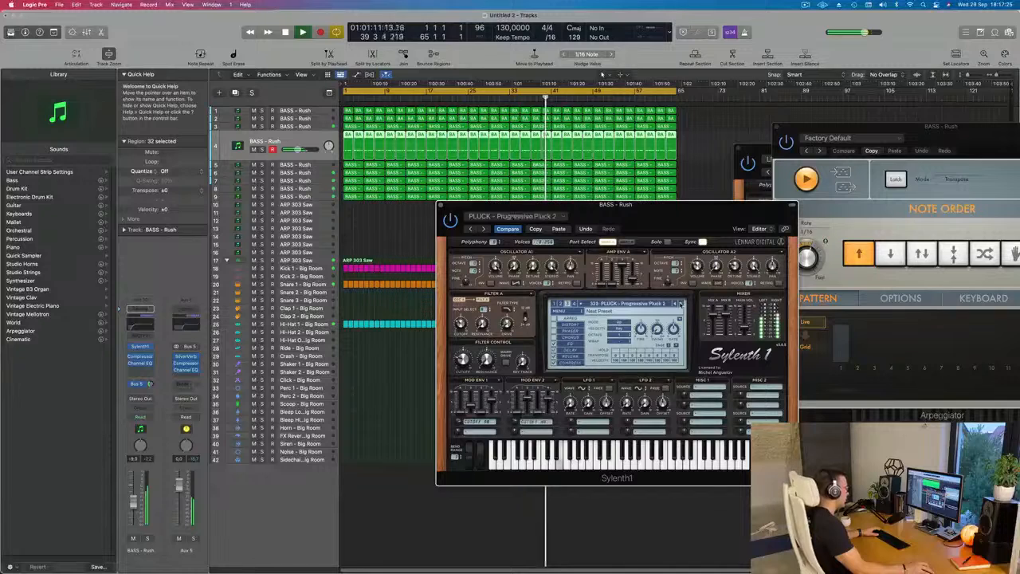
left_click(679, 304)
left_click(679, 304)
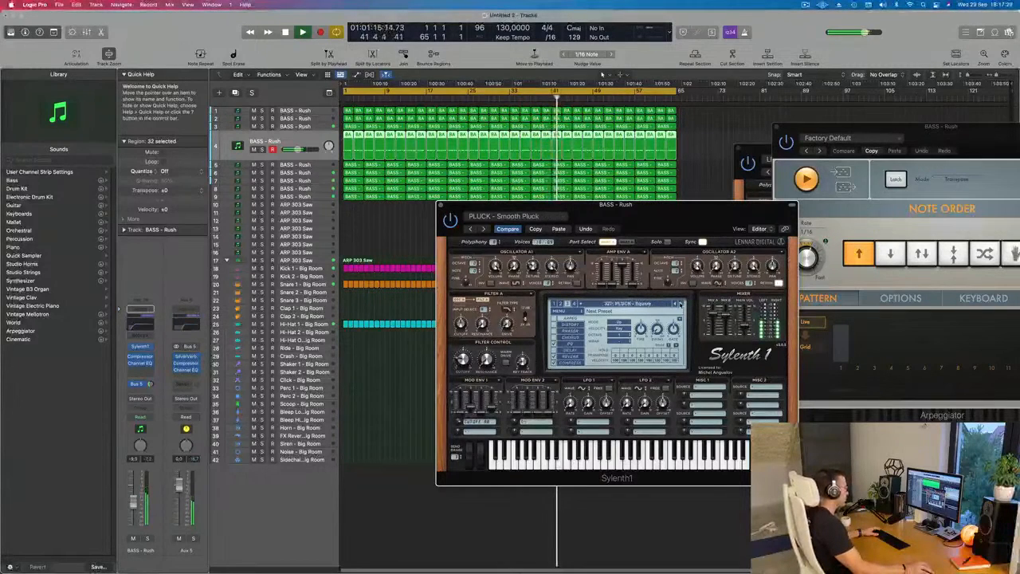
left_click(679, 304)
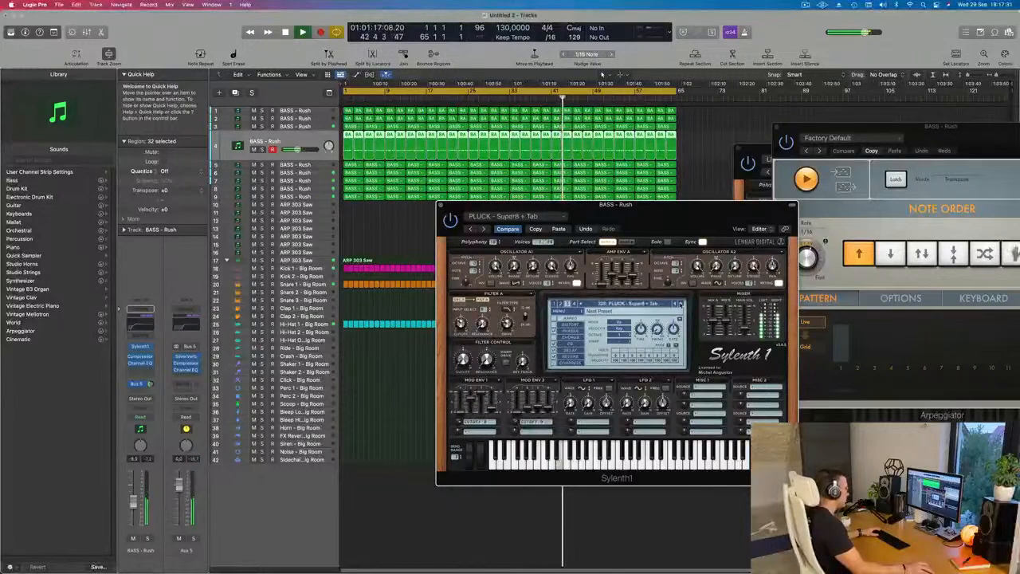
left_click(679, 305)
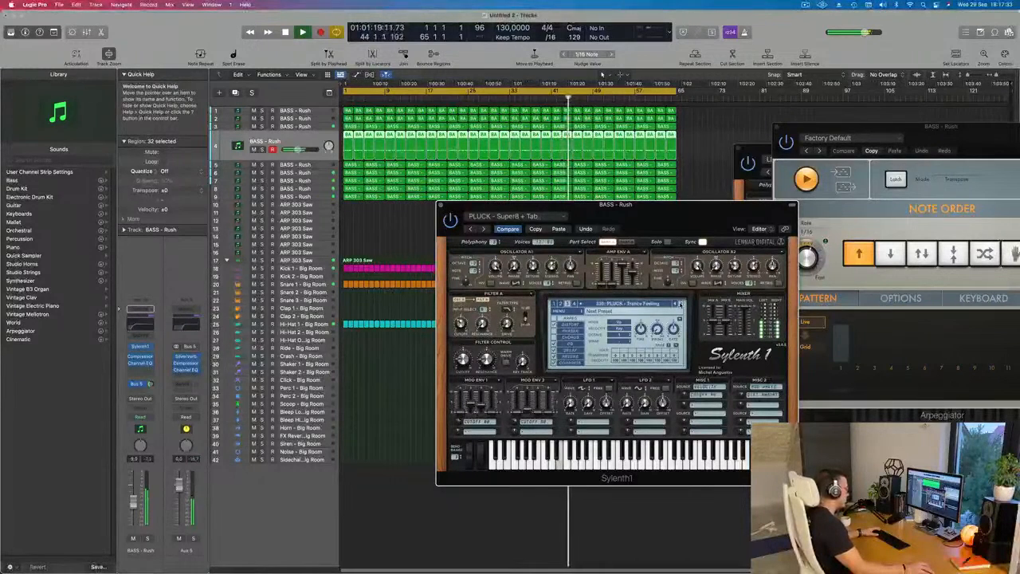
left_click(679, 304)
left_click(679, 305)
left_click(679, 305)
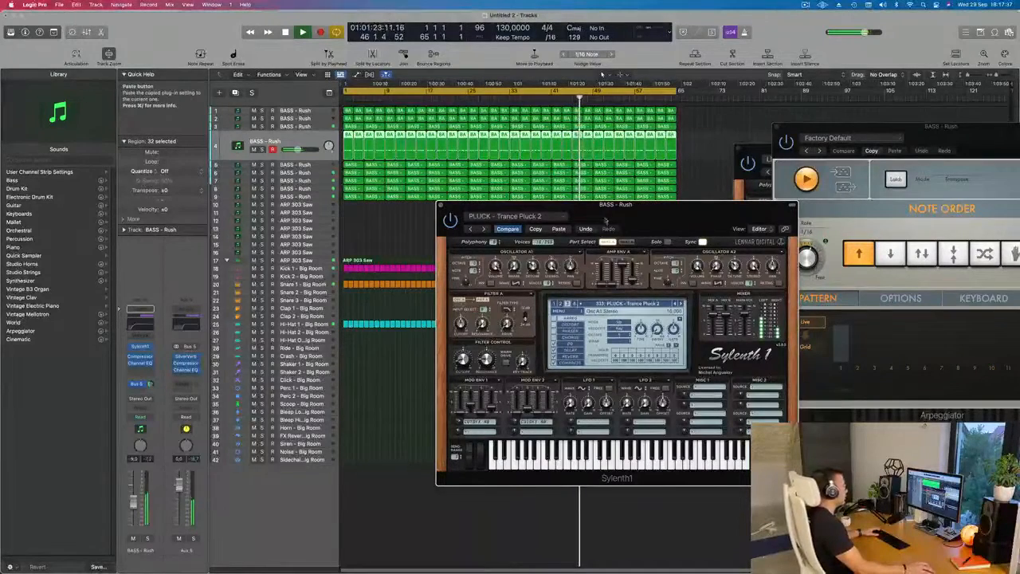
- Return Sylenth1 to the PLUCK - Little Pluck preset, close its window, and lower the fourth track's volume while replaying from the start
left_click(679, 304)
left_click_drag(706, 215, 551, 195)
key("Return")
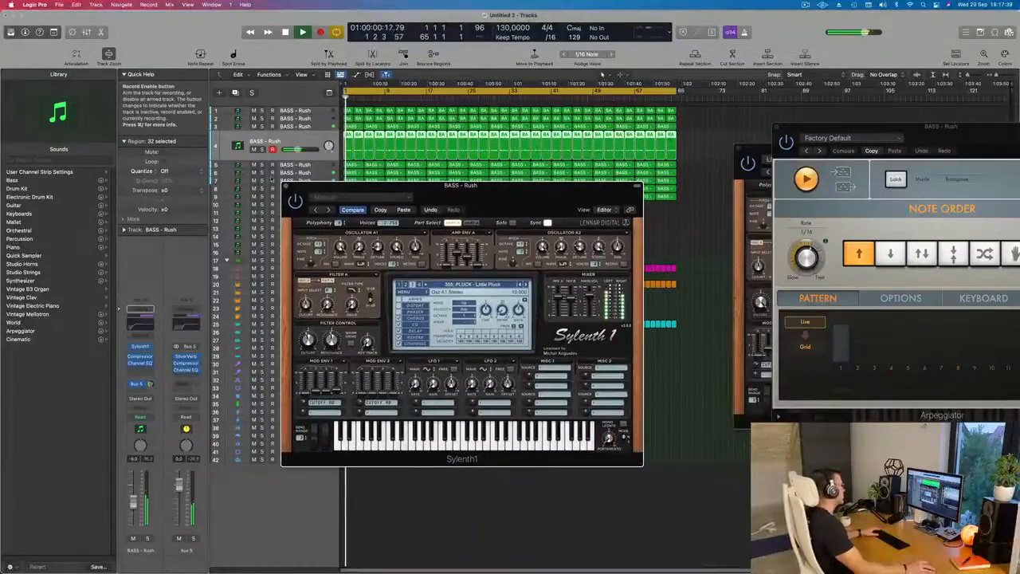
left_click(284, 185)
key("Return")
left_click_drag(133, 501, 133, 507)
key("Return")
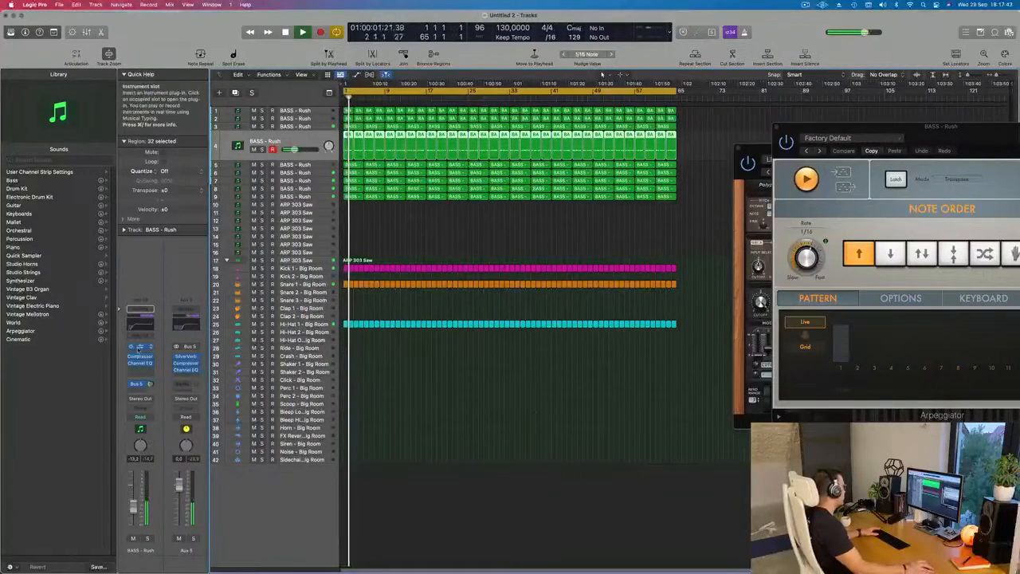
- Reopen the fourth track's Sylenth1, set the filter control cutoff to about 3.5, and close the plug-in window
left_click(139, 348)
key("Return")
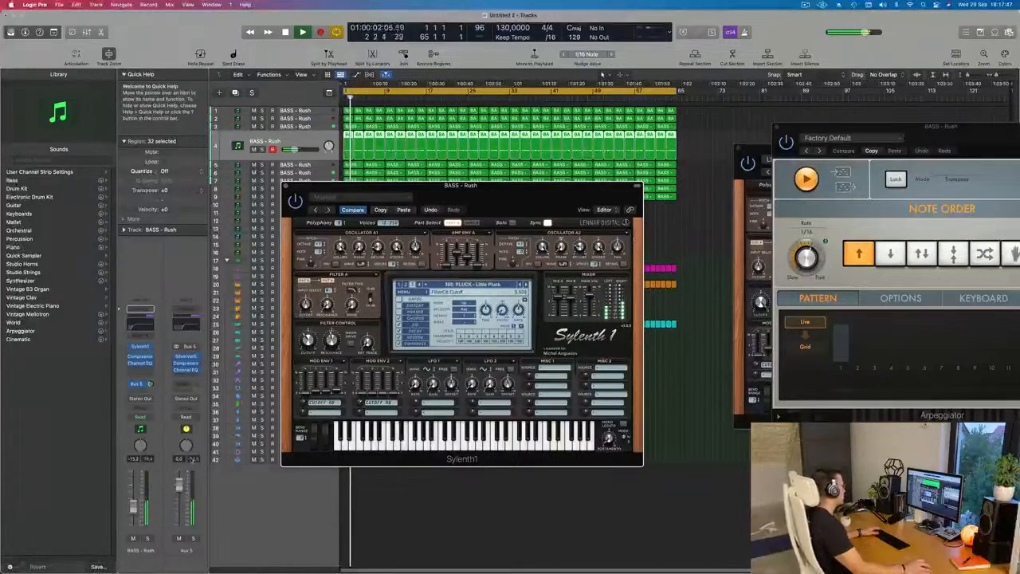
key("Return")
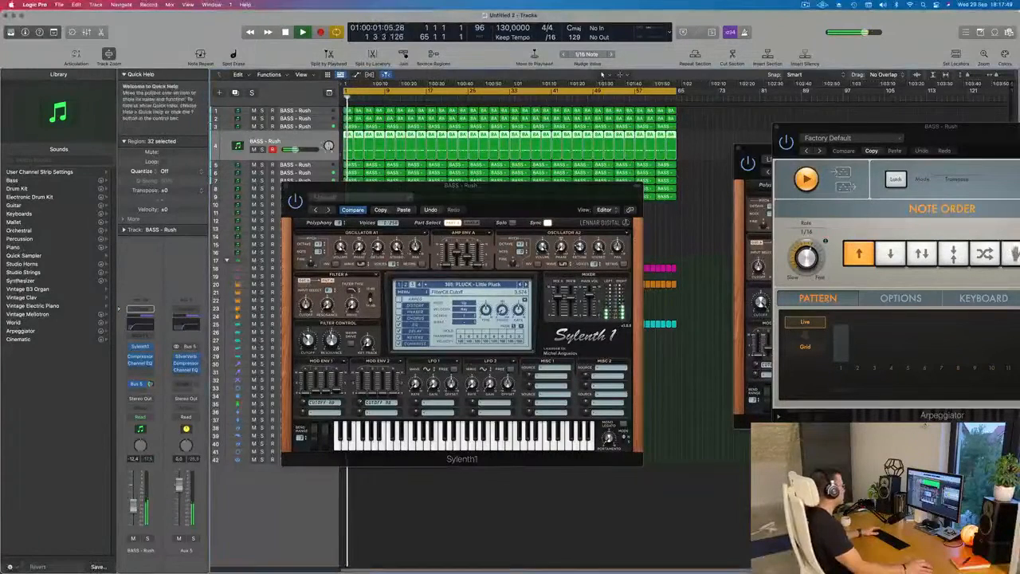
left_click_drag(282, 187, 230, 290)
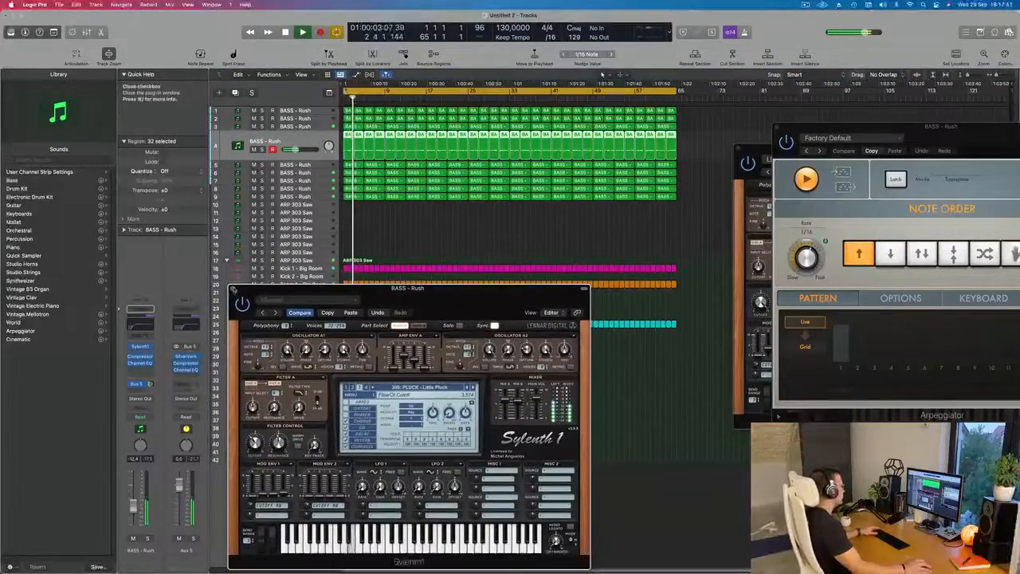
left_click(234, 289)
- Replay the mix from the start, fine-tune the fourth track's volume to about -13 dB, and clear the region selection
scroll(411, 425, "left", 3)
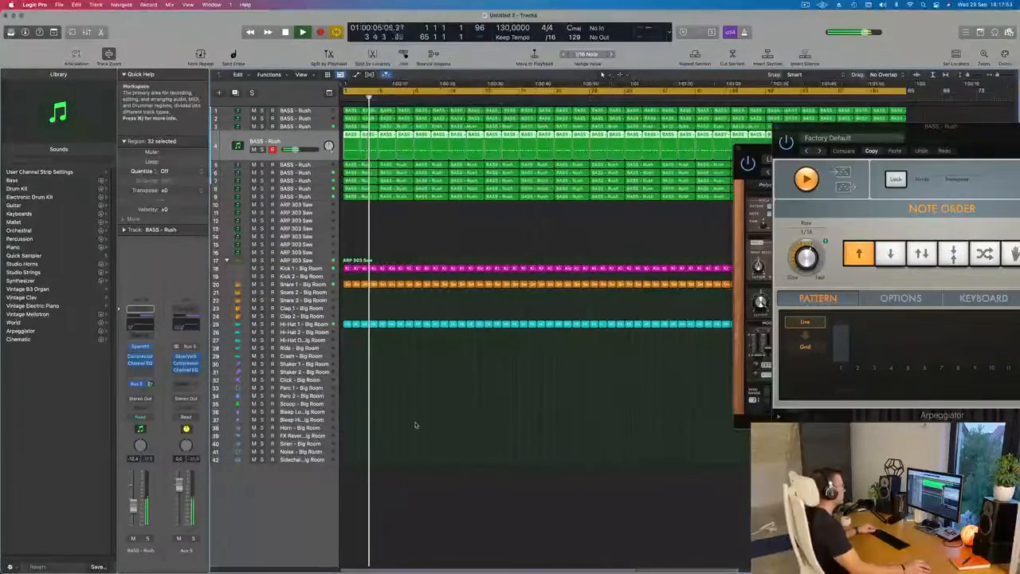
key("Return")
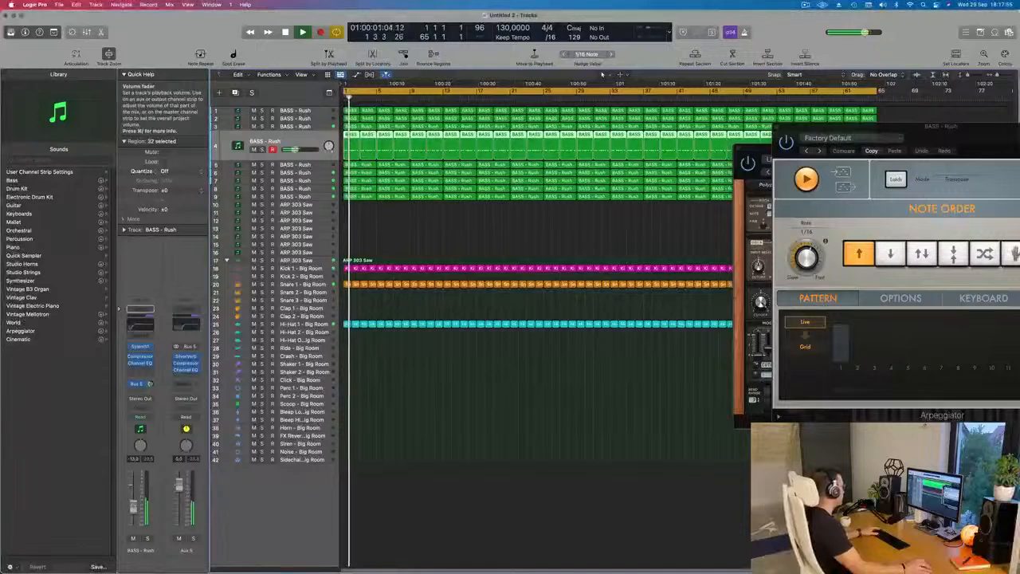
scroll(480, 303, "left", 3)
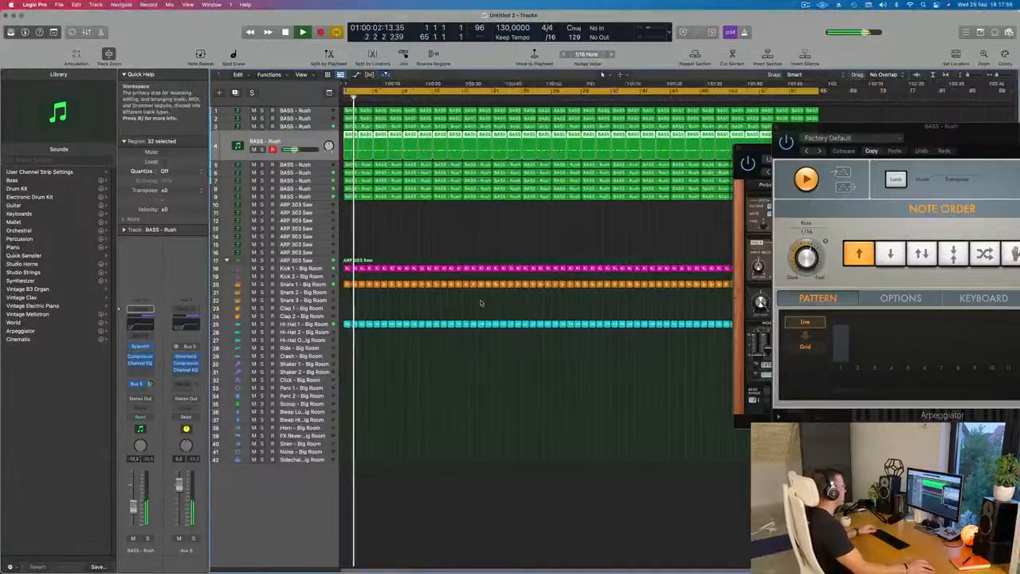
left_click(457, 227)
- Check the fifth bass track in solo, then raise its volume to about -10 dB with the full mix playing
left_click(293, 164)
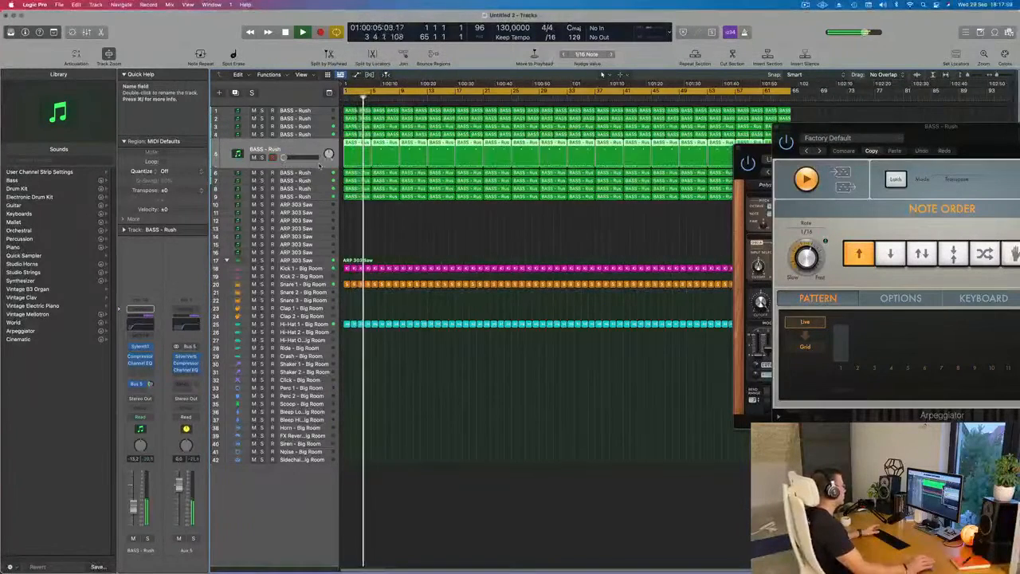
key("Return")
key("space")
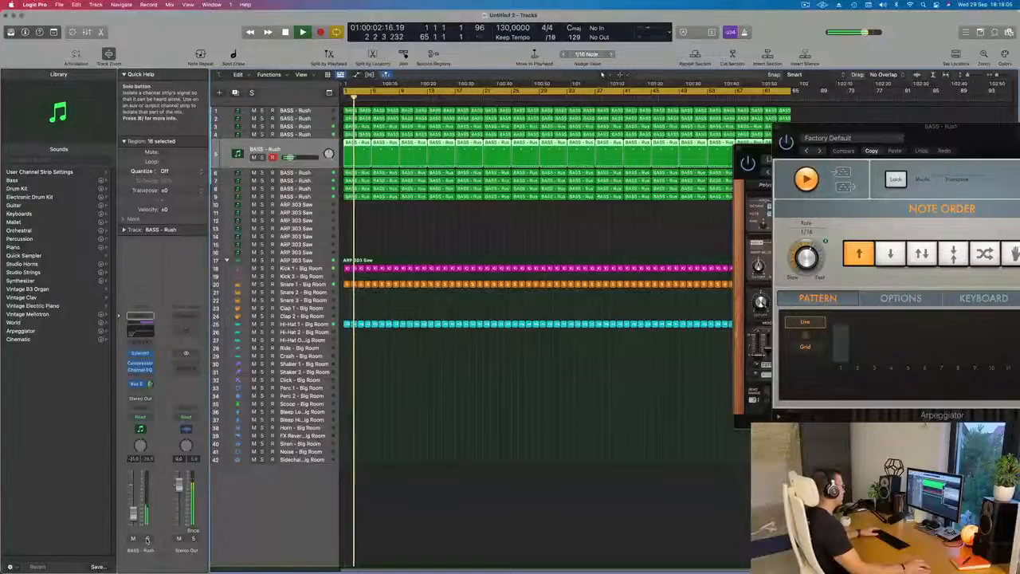
left_click(263, 157)
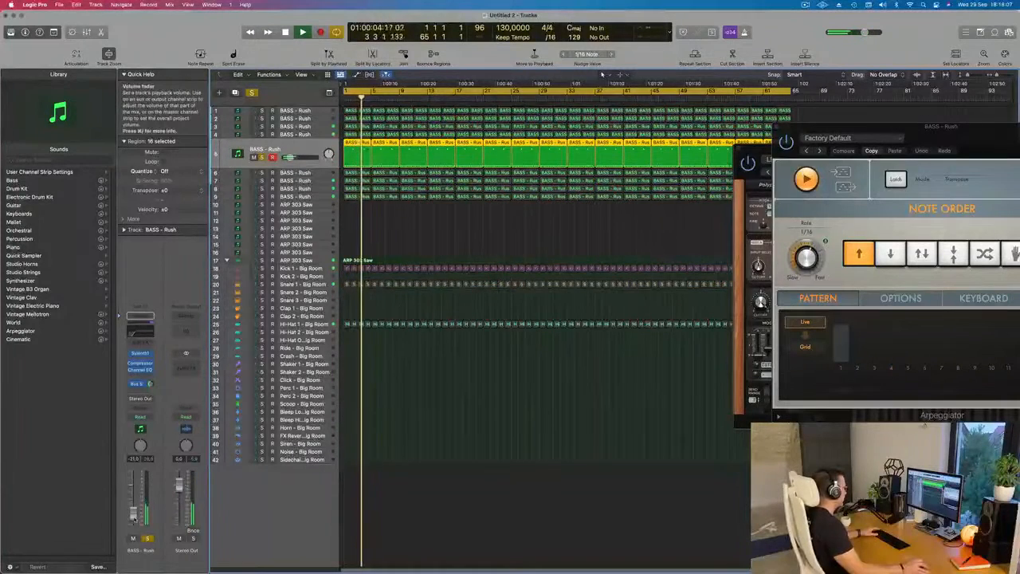
key("Return")
left_click(148, 538)
left_click_drag(132, 509, 131, 508)
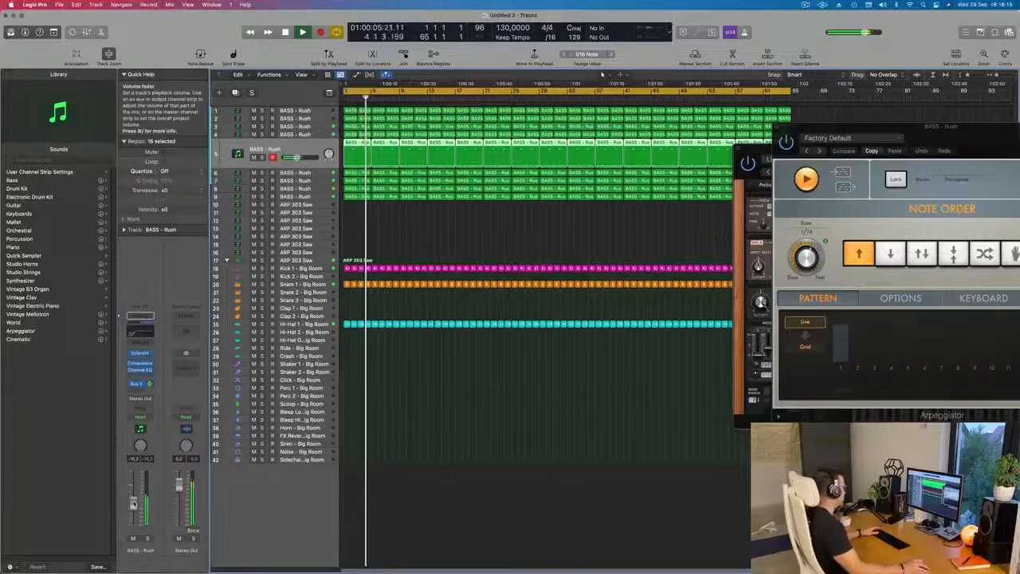
- Pull the fifth bass track's volume fully down and move the track to the top of the track list
left_click_drag(313, 153, 315, 102)
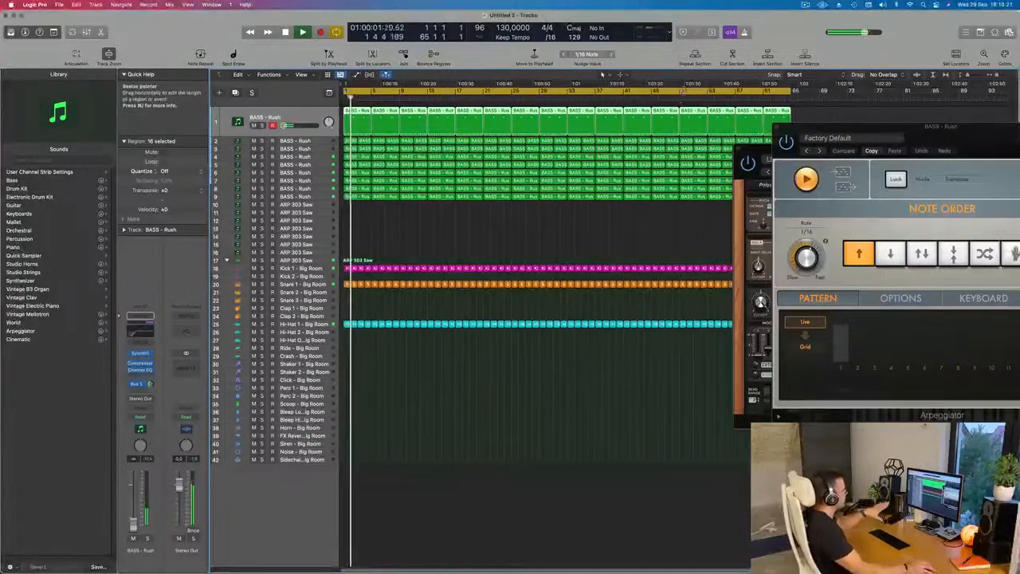
left_click(403, 233)
key("space")
- Check the second and fourth bass tracks one after the other in solo, returning to the full mix each time
left_click(319, 142)
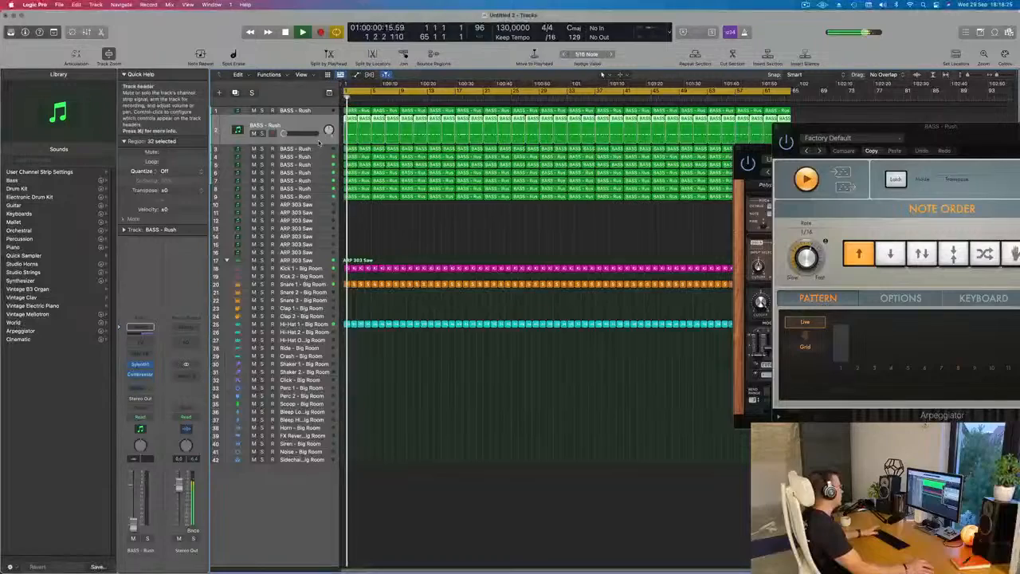
left_click(260, 133)
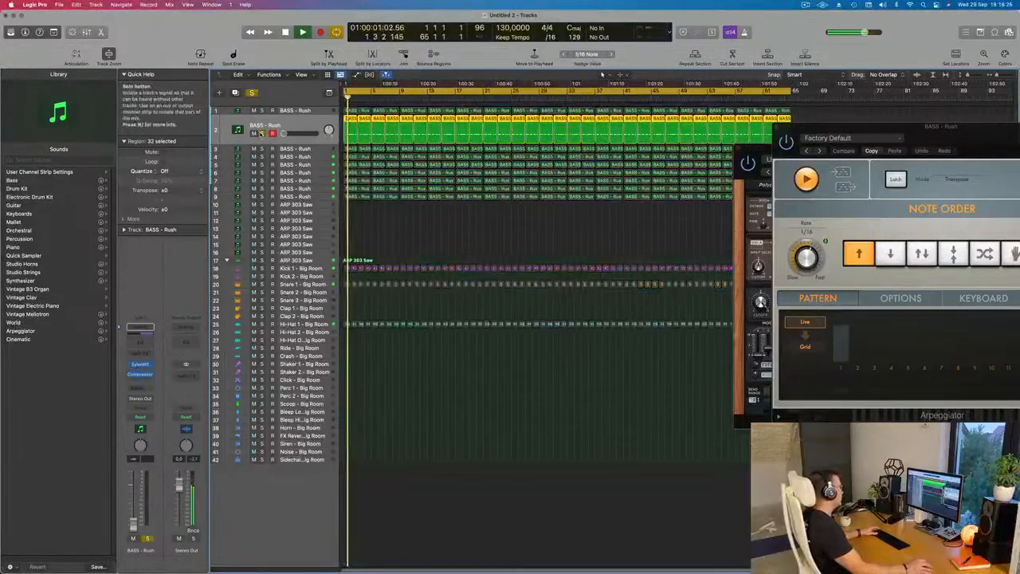
left_click(260, 134)
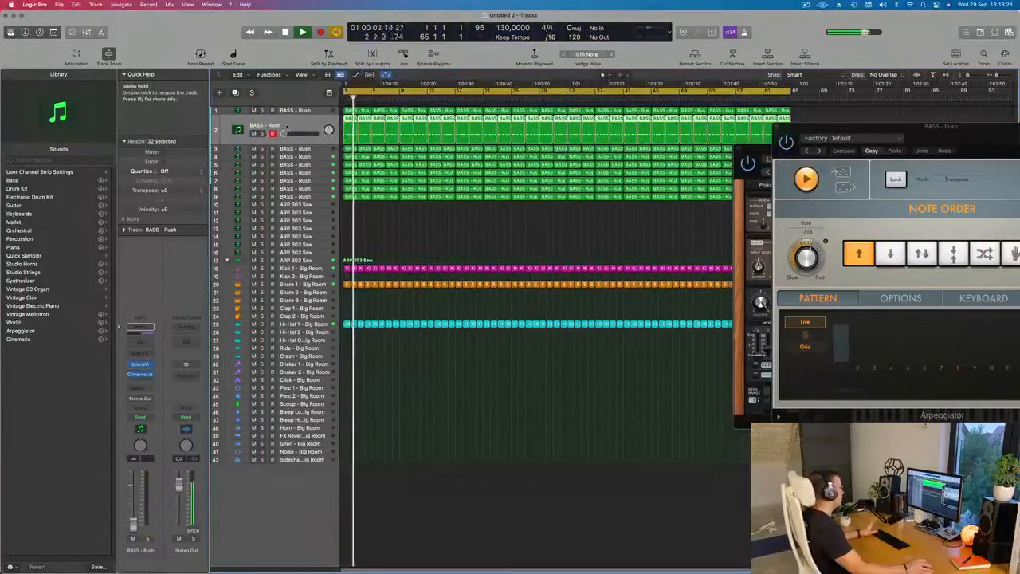
left_click(326, 156)
left_click(261, 149)
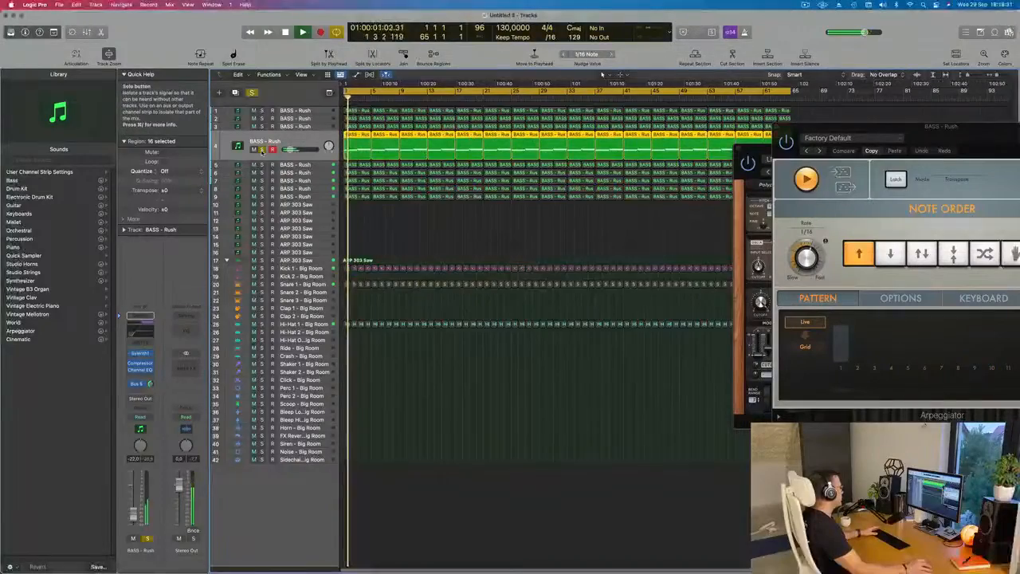
left_click(261, 149)
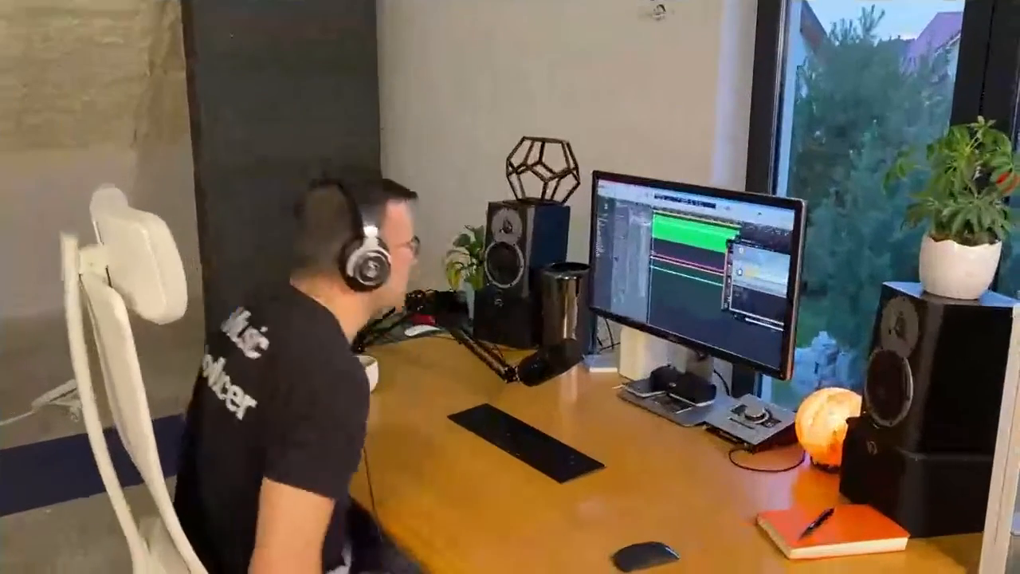